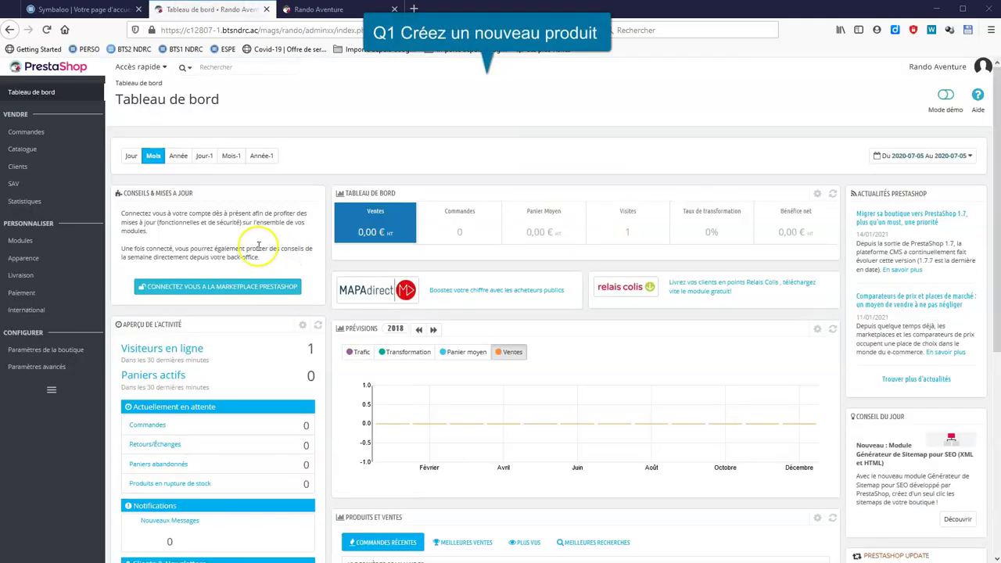
# Start a new product from the Catalogue product list.
pyautogui.moveTo(59, 151)
pyautogui.click(131, 148)
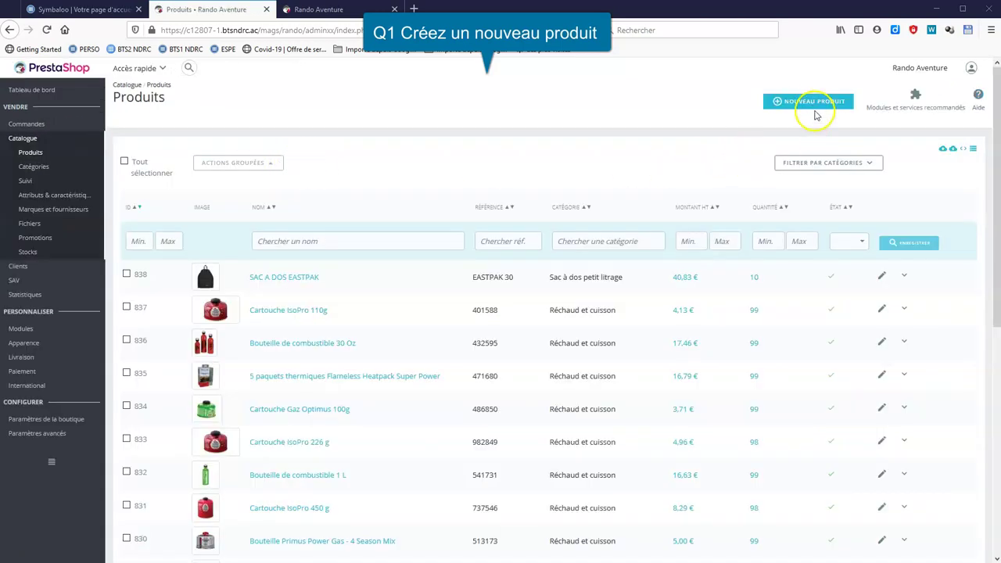
pyautogui.click(813, 106)
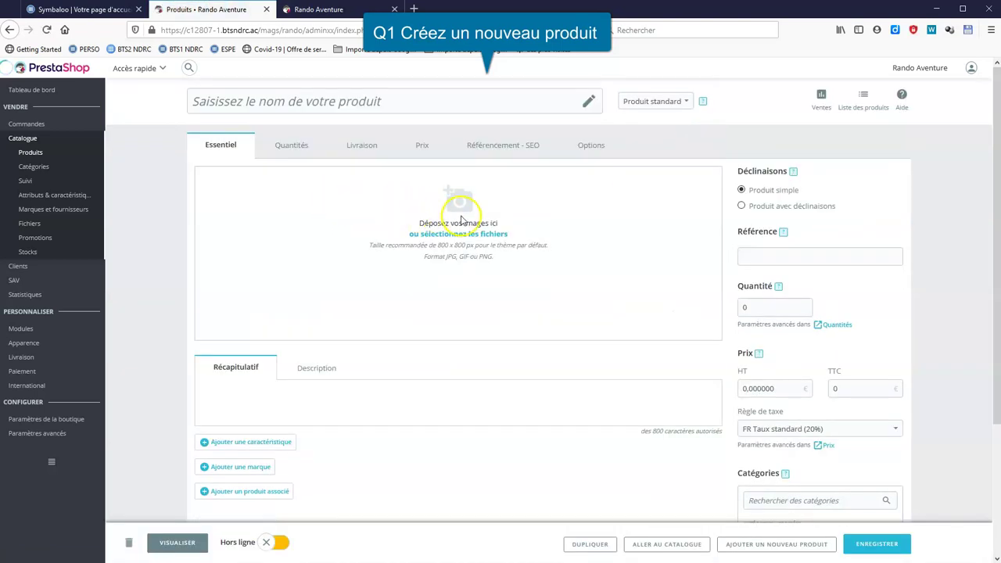
# Upload chausson225.jpg from the ImagesEscalade folder as the product's cover image.
pyautogui.click(461, 235)
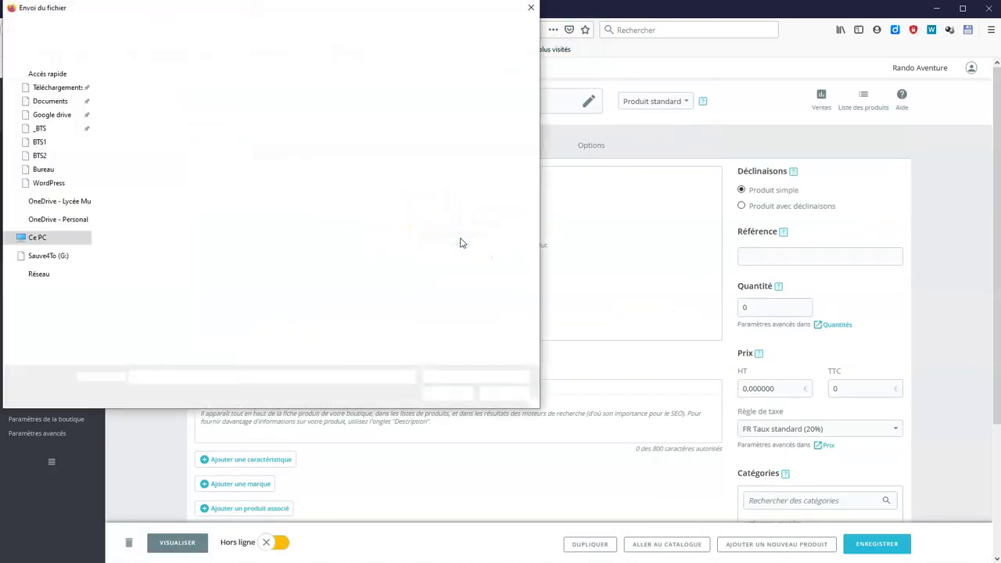
pyautogui.doubleClick(201, 94)
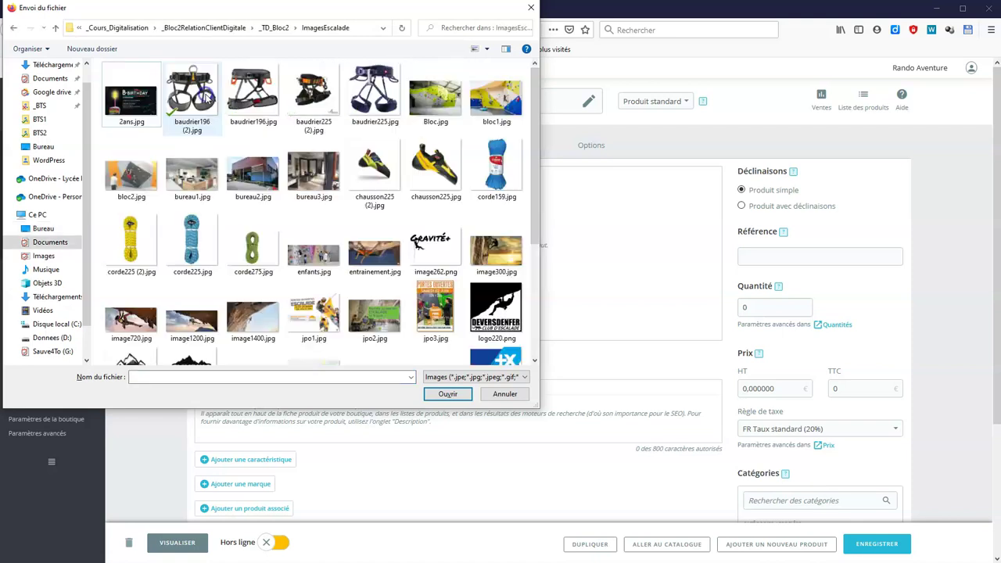
pyautogui.doubleClick(429, 168)
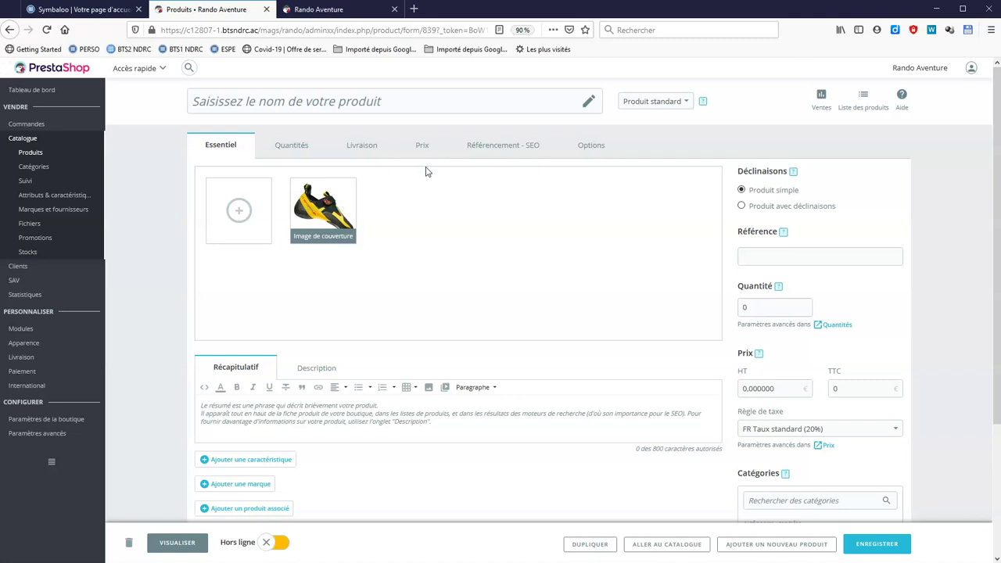
# Write the KATANA shoe's short summary in the Récapitulatif editor.
pyautogui.click(331, 372)
pyautogui.click(247, 370)
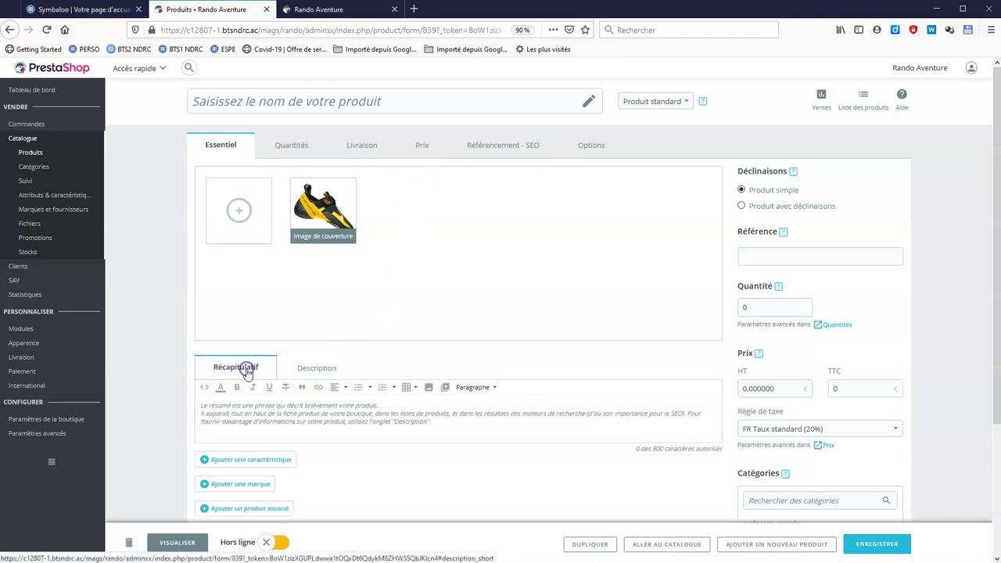
pyautogui.click(239, 413)
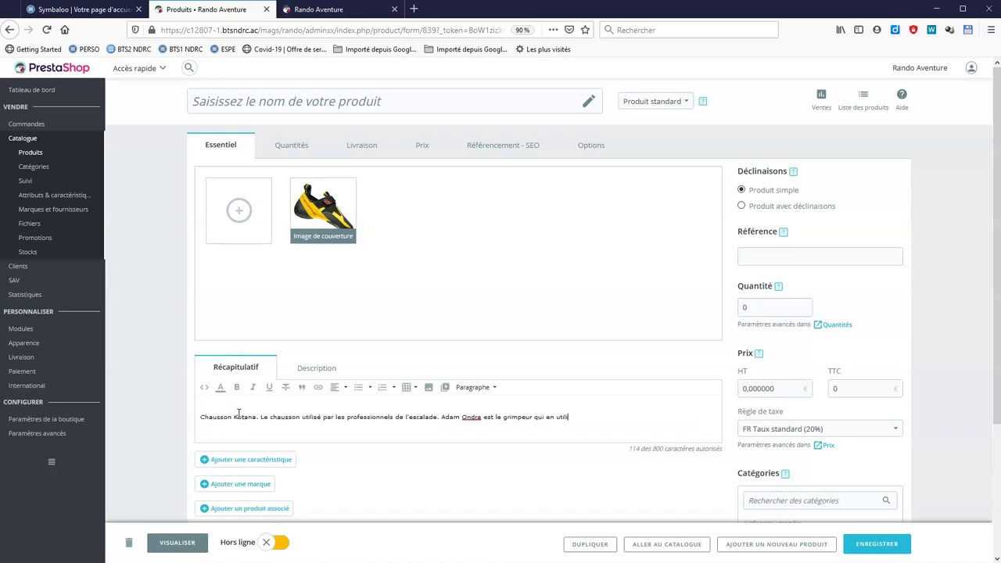
pyautogui.write('à grimper le premier 9B de sa carrière. Ca chausson')
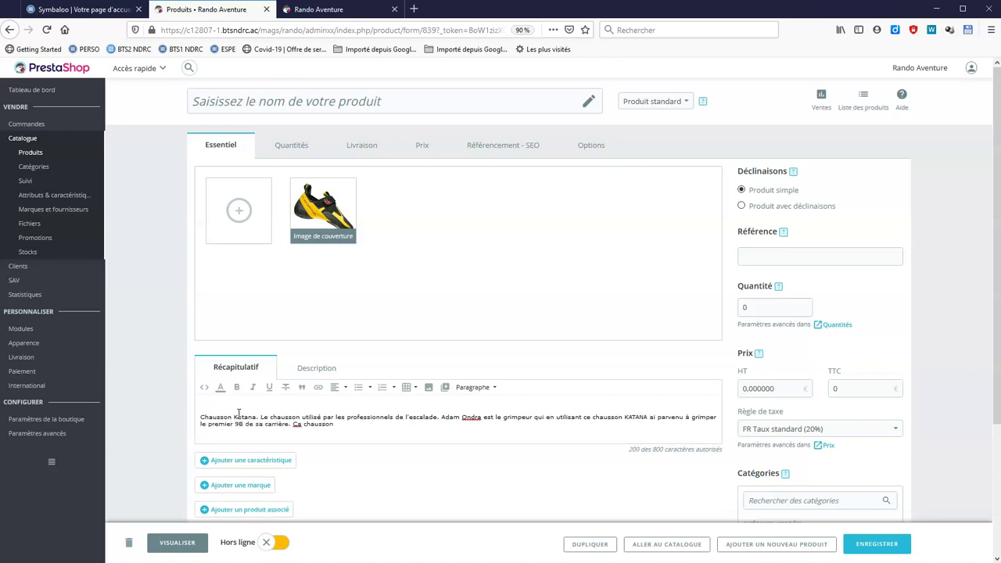
pyautogui.click(321, 425)
pyautogui.write('vous autorisera la tenue de prises micro . Vous allez booster les prises de pied. Ke chausson Katana')
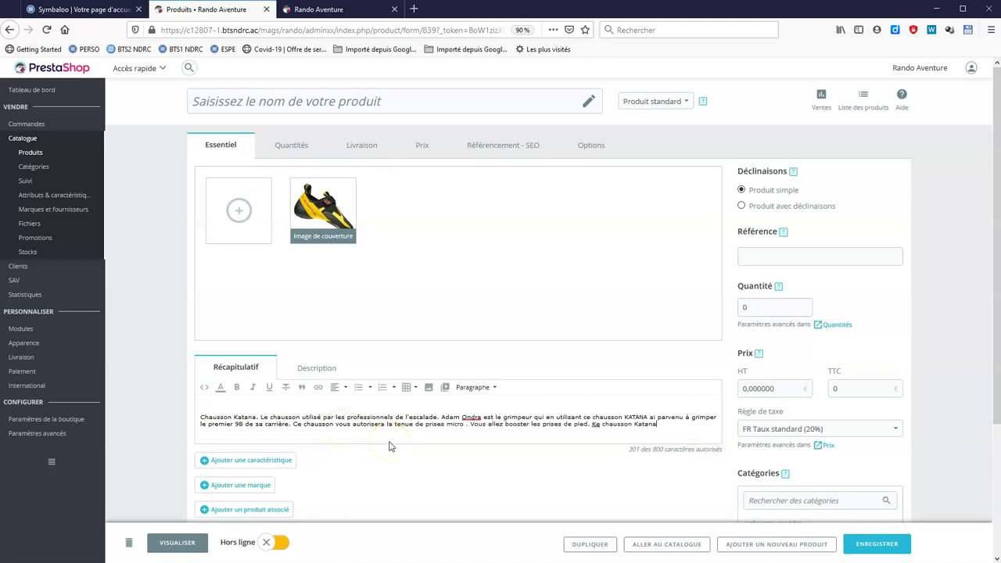
pyautogui.write('plesse, robustesse et')
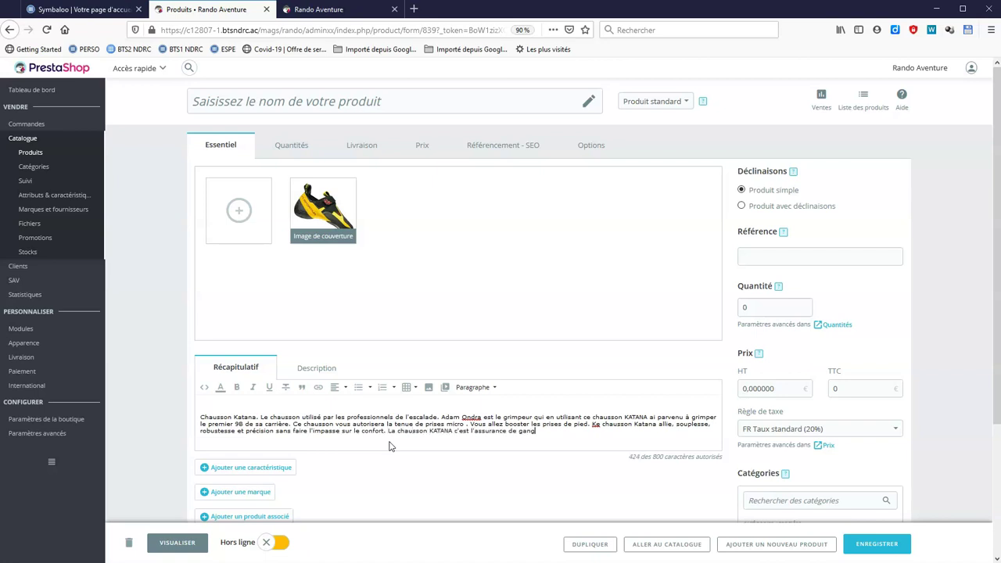
# Write the long description calling the KATANA supple, robust, grippy and precise.
pyautogui.click(316, 368)
pyautogui.click(326, 429)
pyautogui.write('Chauss')
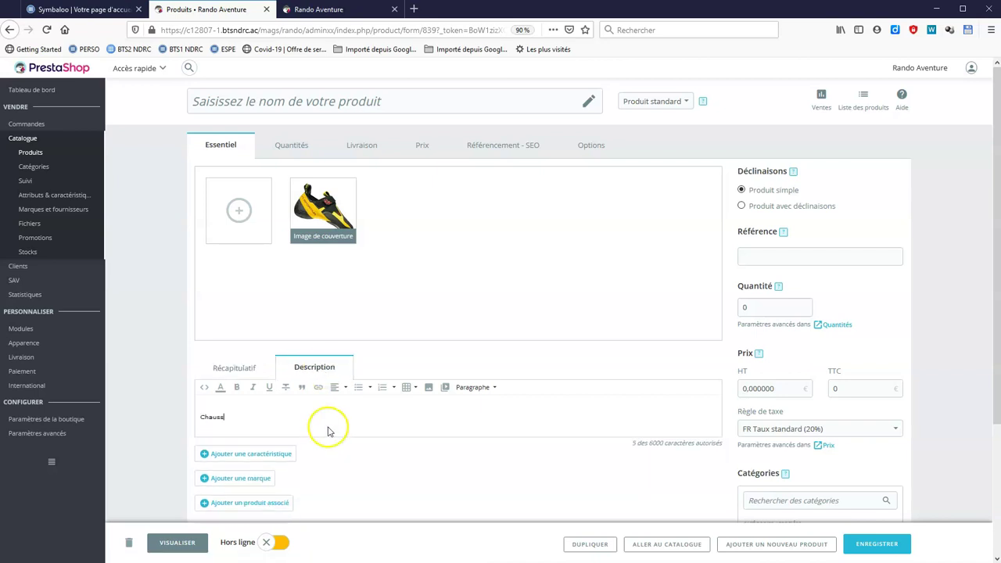
pyautogui.write('on KATANA ut mondiaux. Ada')
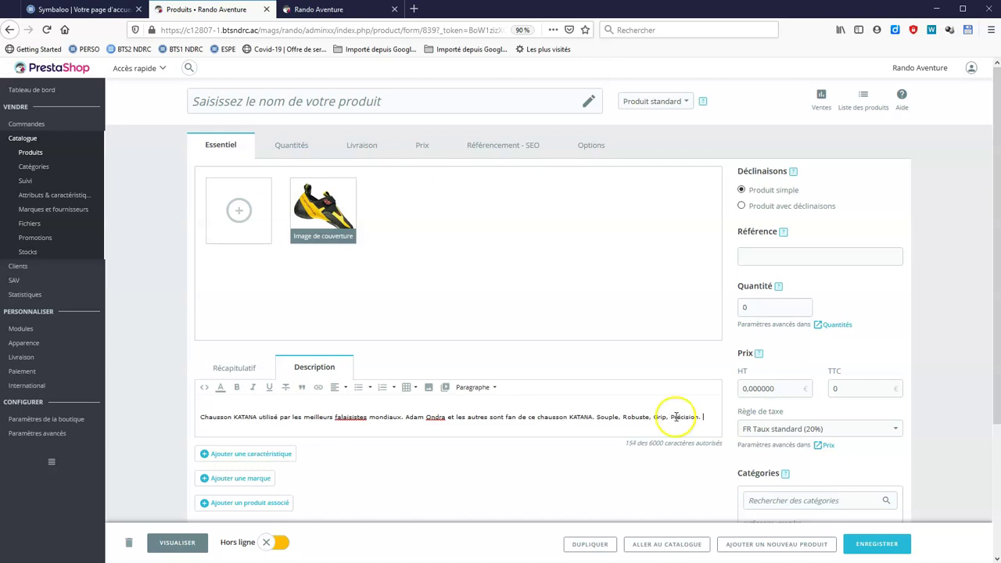
pyautogui.click(292, 146)
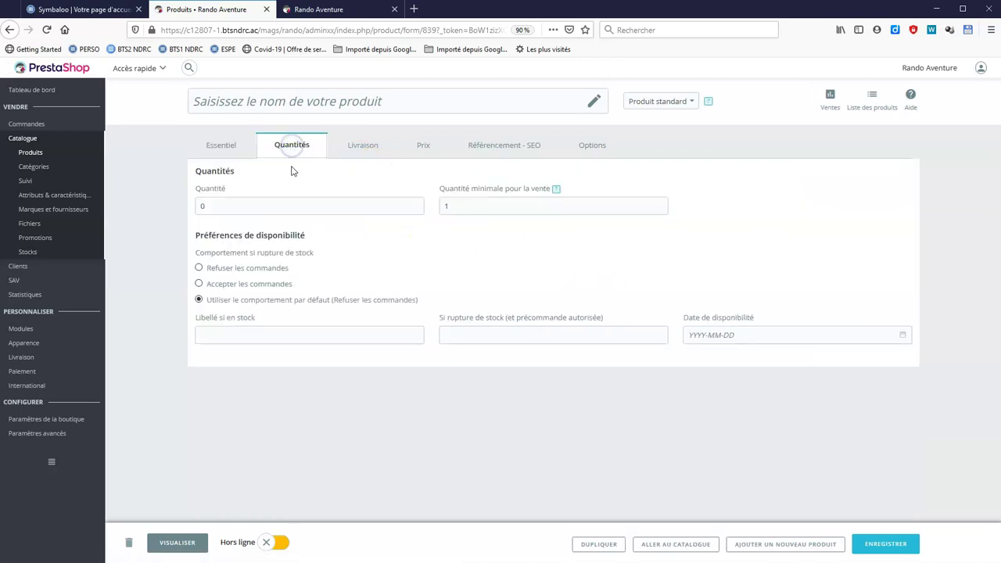
# Set the product's stock quantity to 15.
pyautogui.click(281, 208)
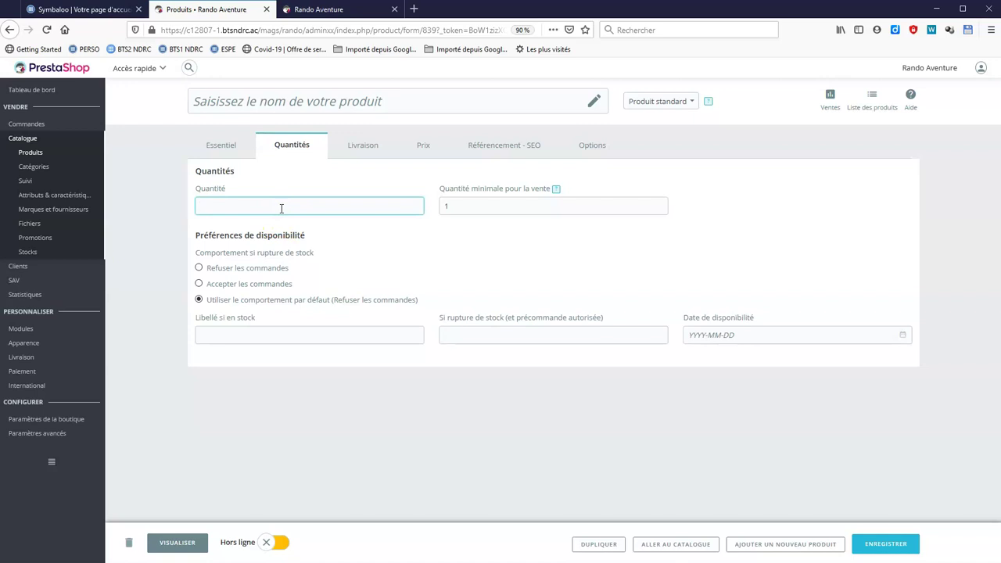
pyautogui.write('15')
pyautogui.click(356, 148)
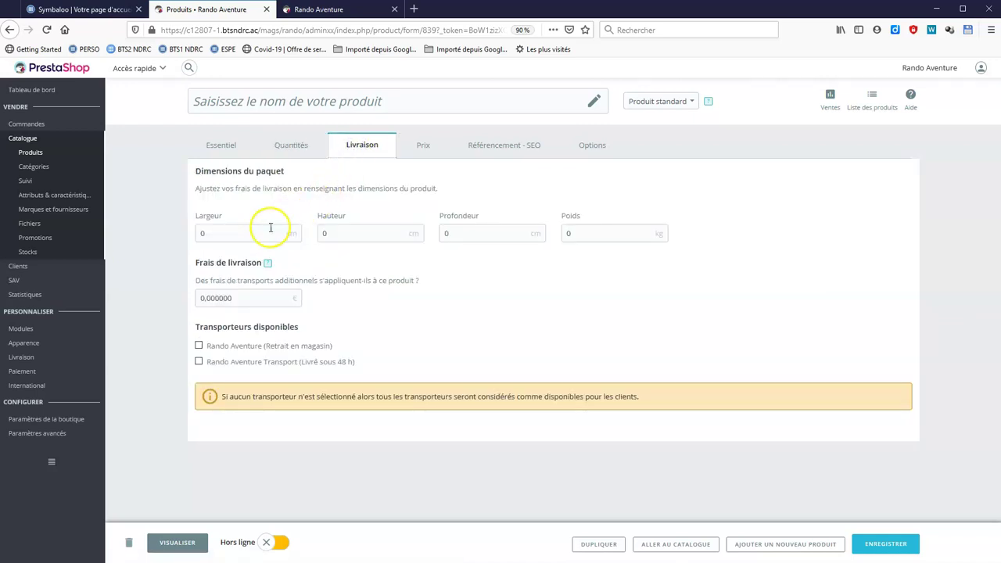
# Set the price to 115 € including tax, giving 95,83 € excluding tax.
pyautogui.click(422, 147)
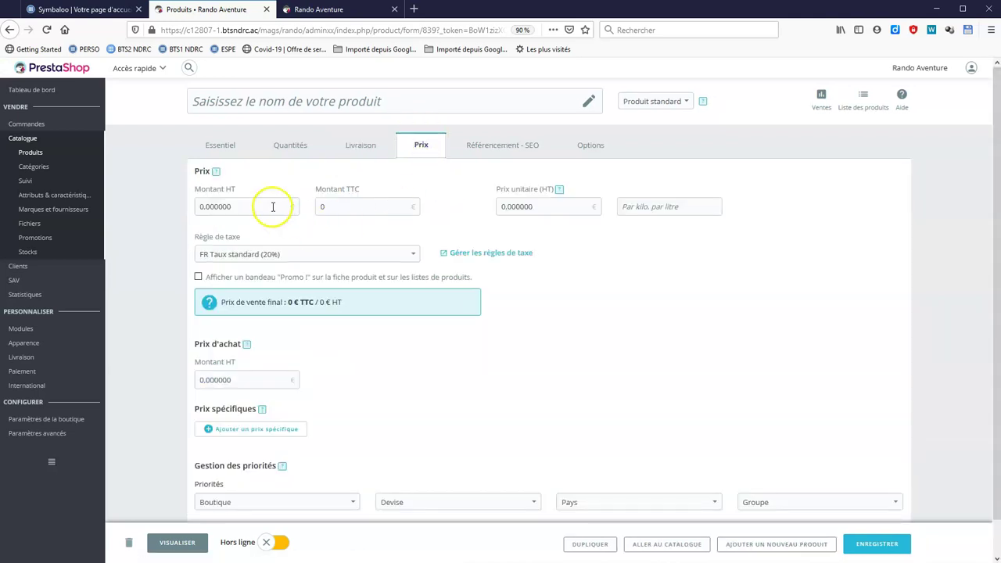
pyautogui.moveTo(271, 208); pyautogui.dragTo(154, 197)
pyautogui.write('98')
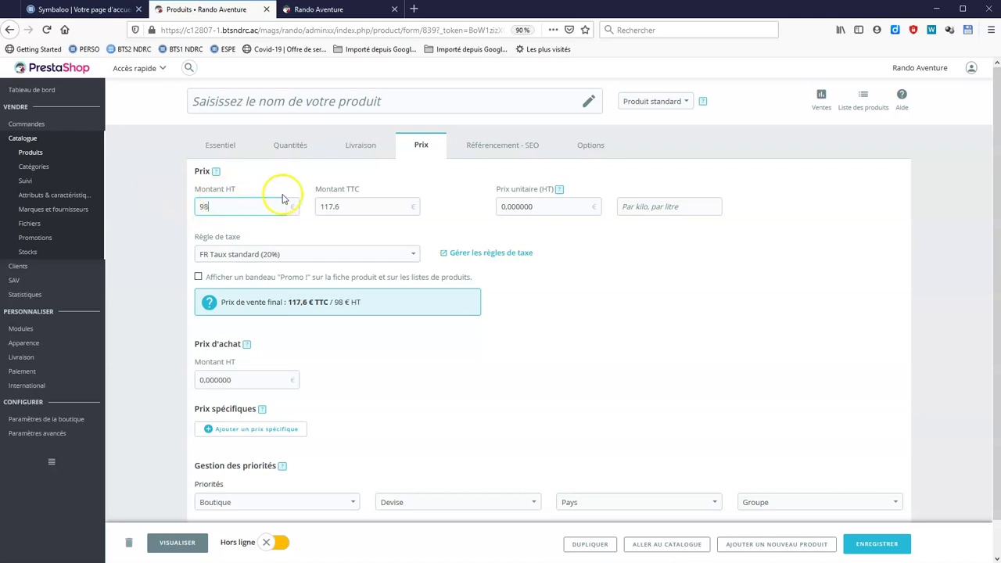
pyautogui.moveTo(331, 208); pyautogui.dragTo(282, 205)
pyautogui.write('115')
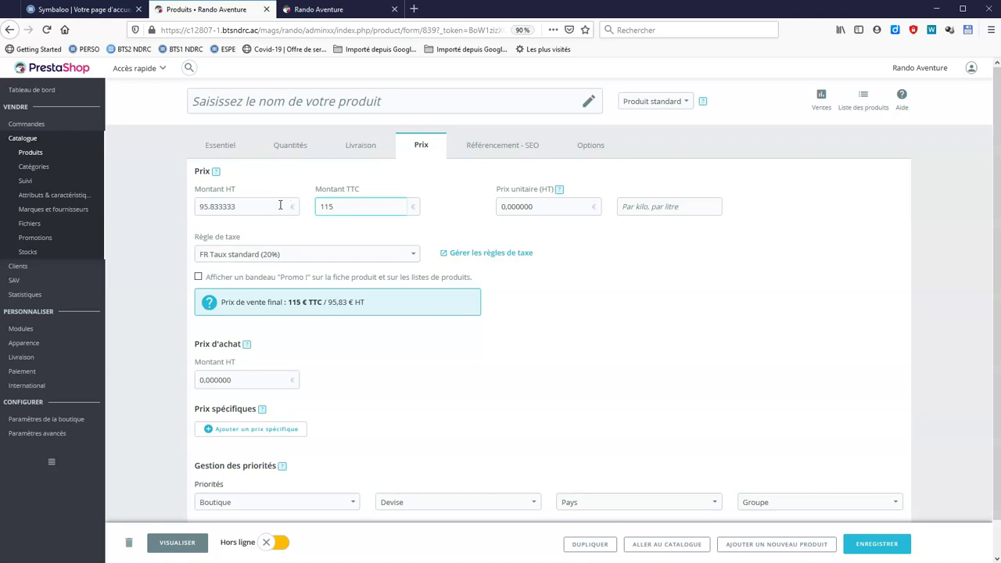
pyautogui.press('Tab')
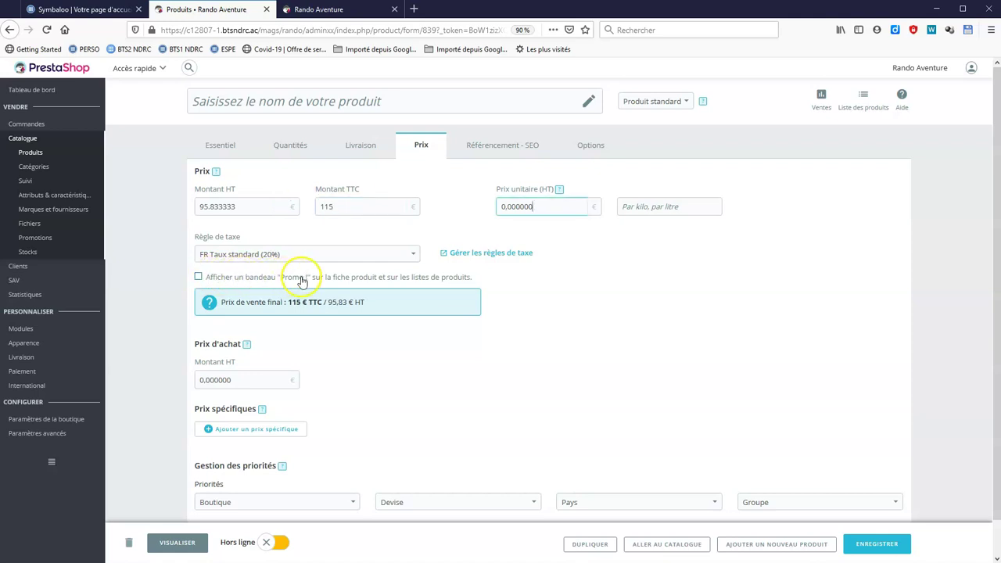
pyautogui.scroll(-1, 335, 354)
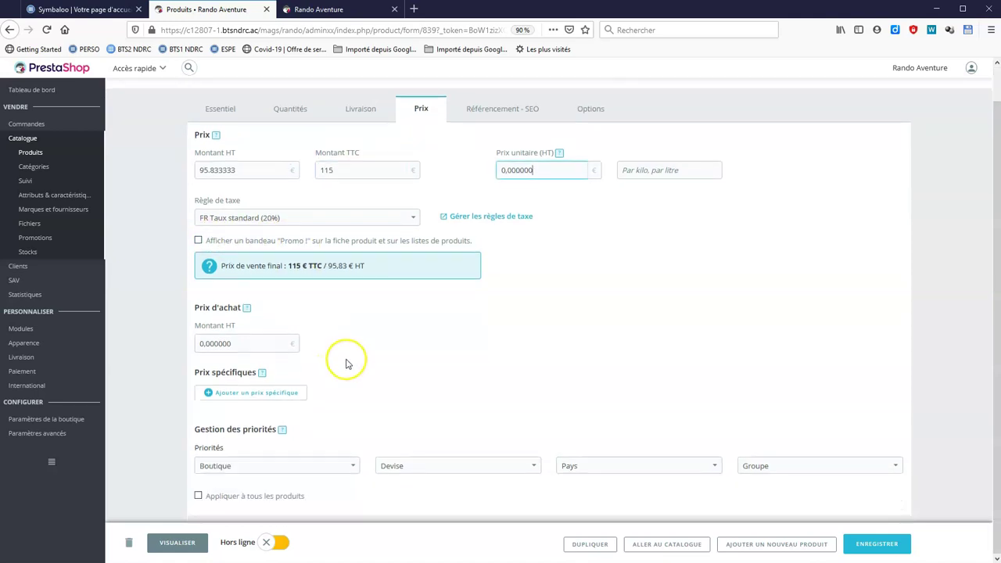
pyautogui.scroll(1, 510, 346)
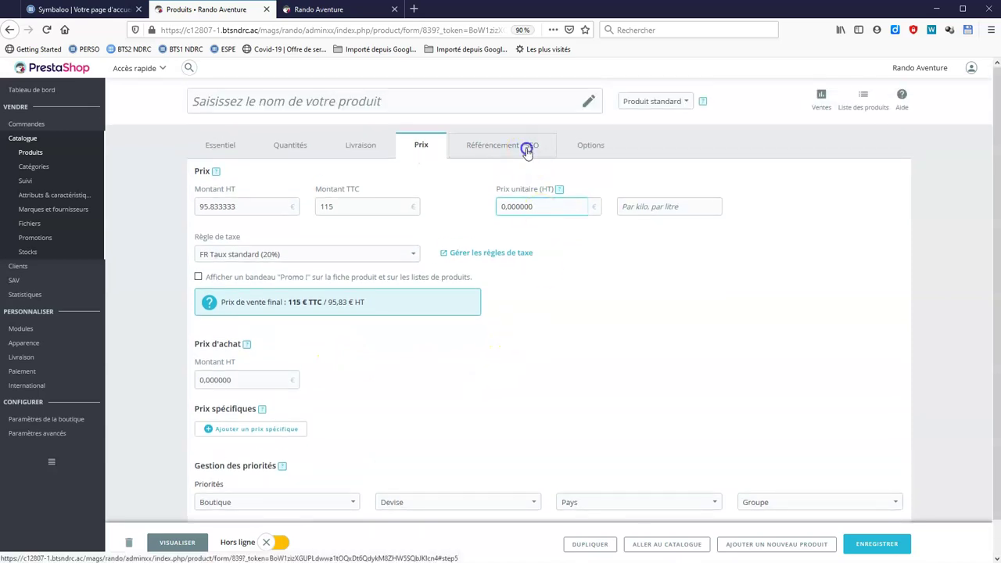
# Enter 'Chausson KATANA' as the product's SEO title.
pyautogui.click(527, 151)
pyautogui.click(240, 217)
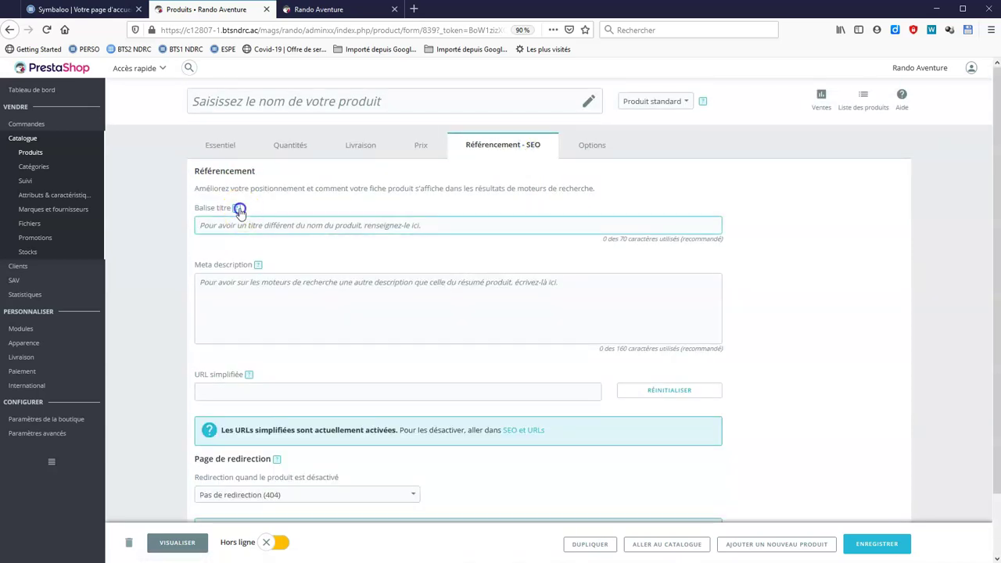
pyautogui.moveTo(240, 211)
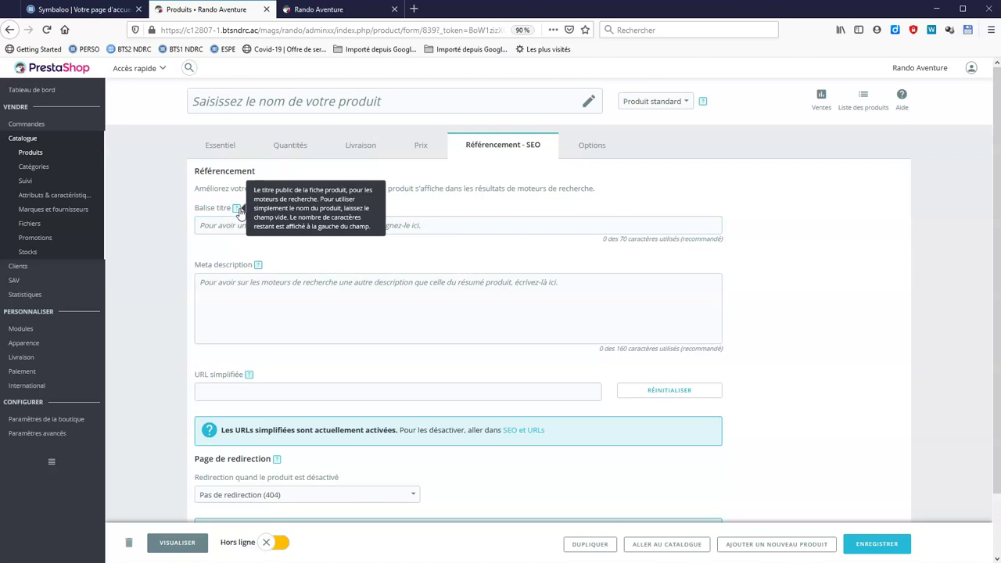
pyautogui.click(411, 226)
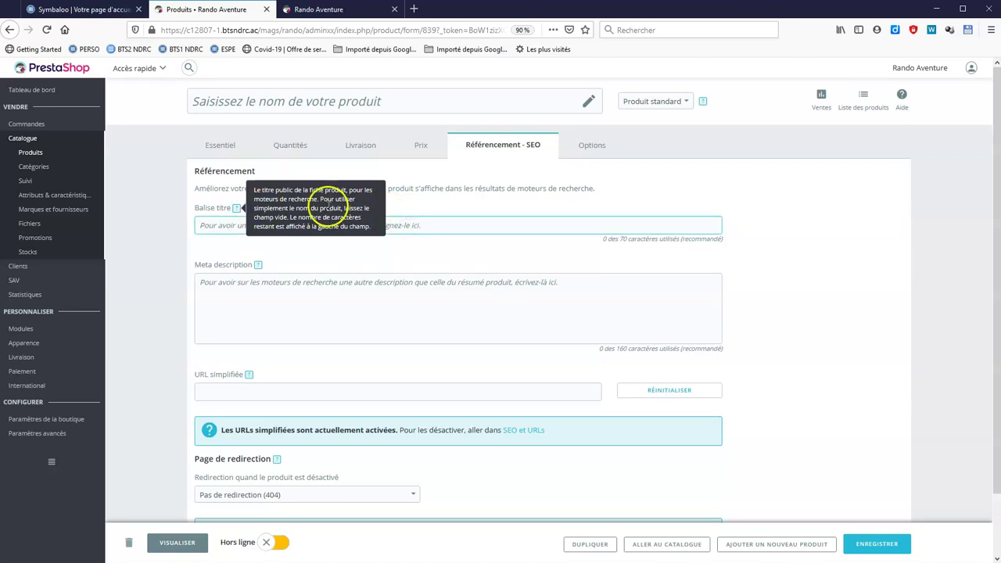
pyautogui.click(237, 207)
pyautogui.click(234, 226)
pyautogui.write('Chausson KATANA')
# Fill the meta description praising suppleness, lightness, precision and value for money.
pyautogui.click(275, 281)
pyautogui.write('Chausson KATANA')
pyautogui.click(258, 265)
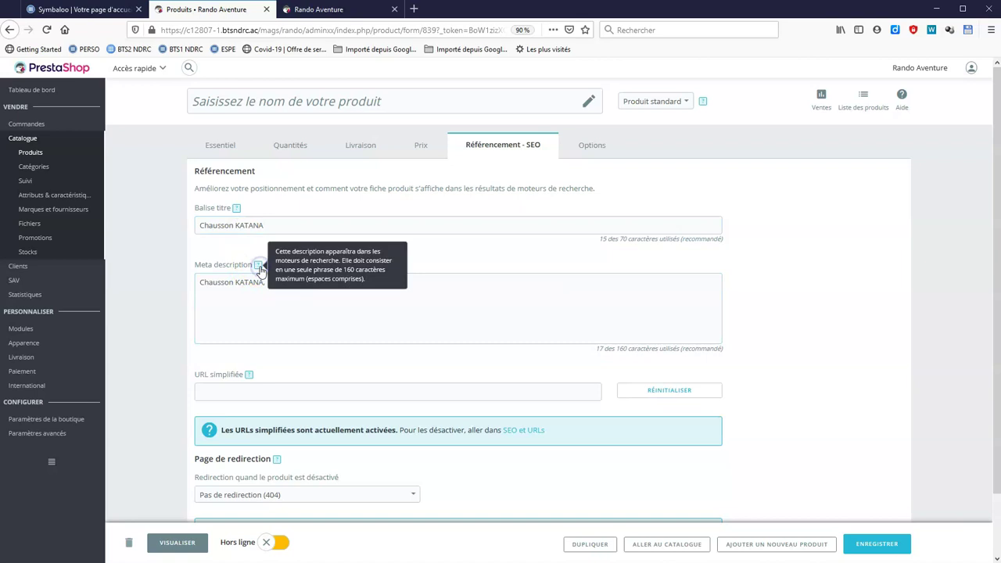
pyautogui.click(265, 283)
pyautogui.click(261, 266)
pyautogui.click(279, 279)
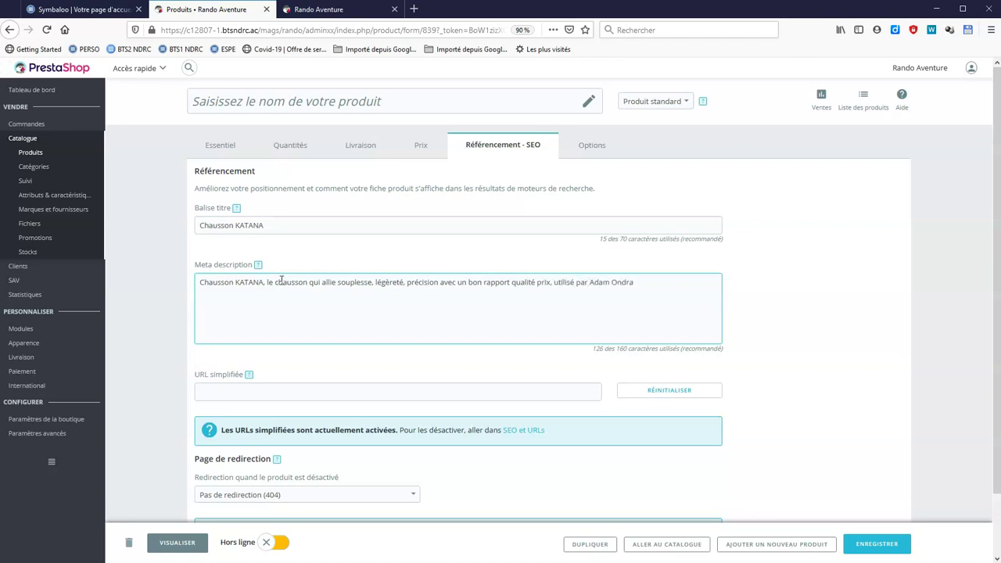
pyautogui.click(593, 148)
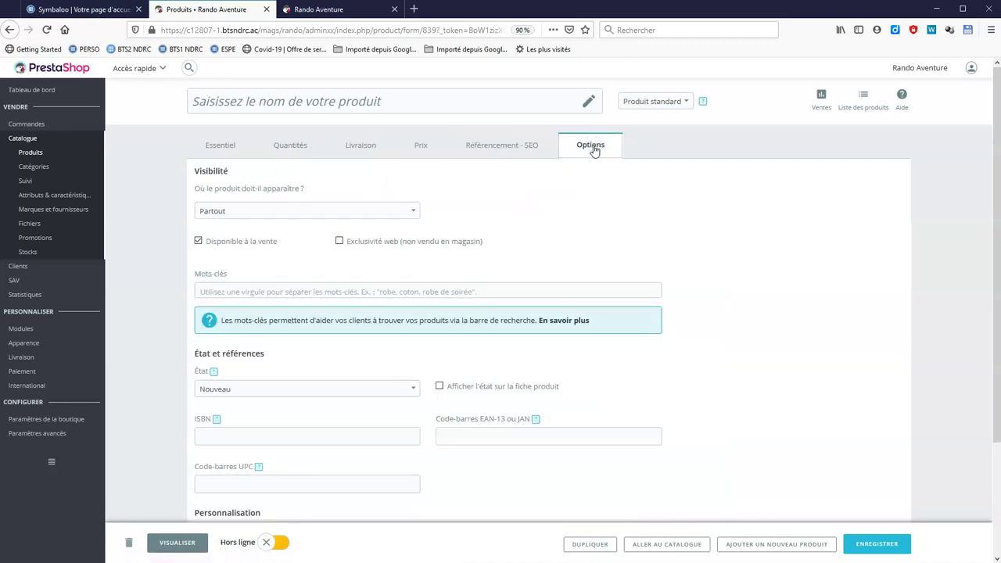
# Switch KATANA to Produit avec déclinaisons and check its combinations page.
pyautogui.click(225, 149)
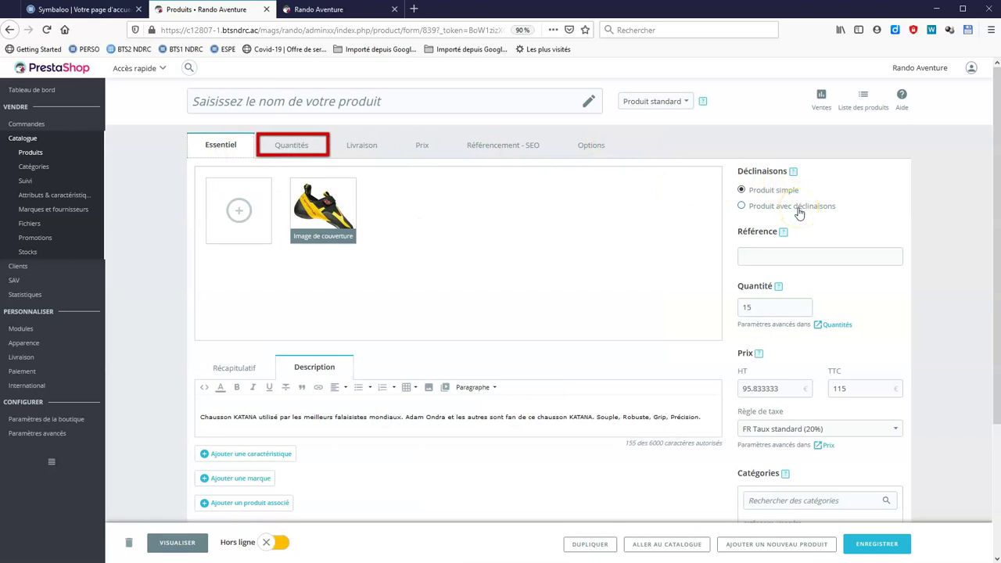
pyautogui.click(798, 211)
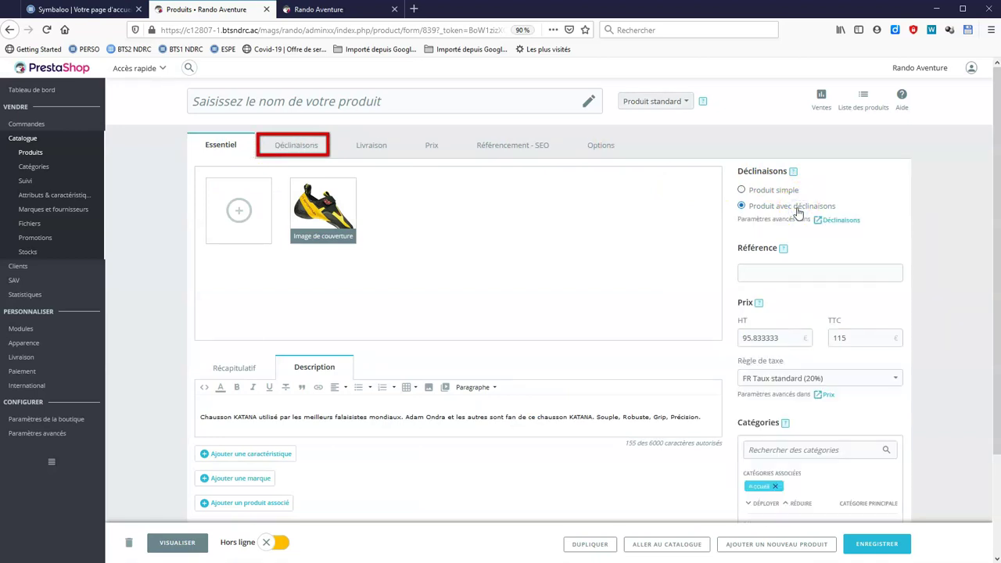
pyautogui.click(309, 153)
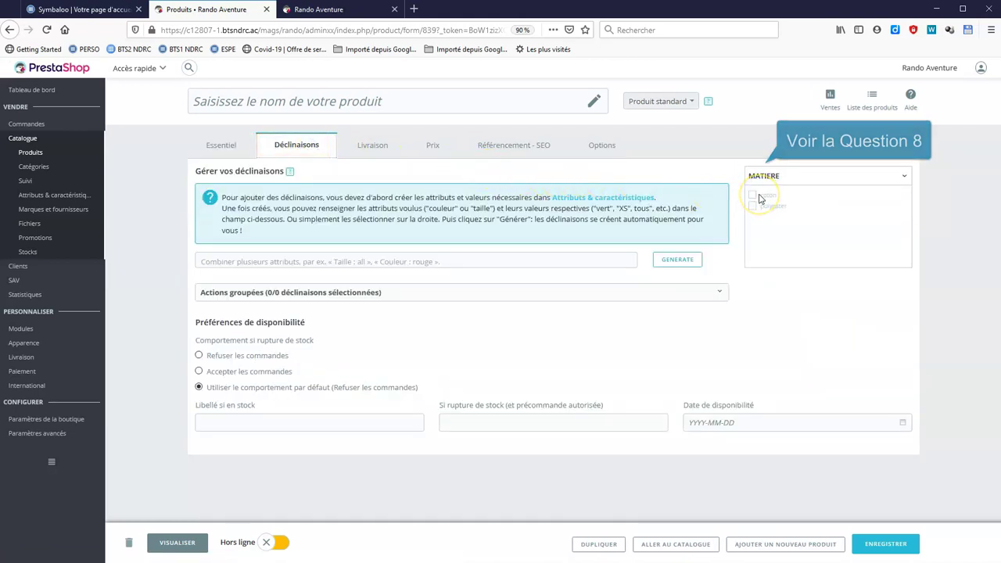
# Assign the product to the Chaussons d'escalade category under Escalade et alpinisme.
pyautogui.click(228, 150)
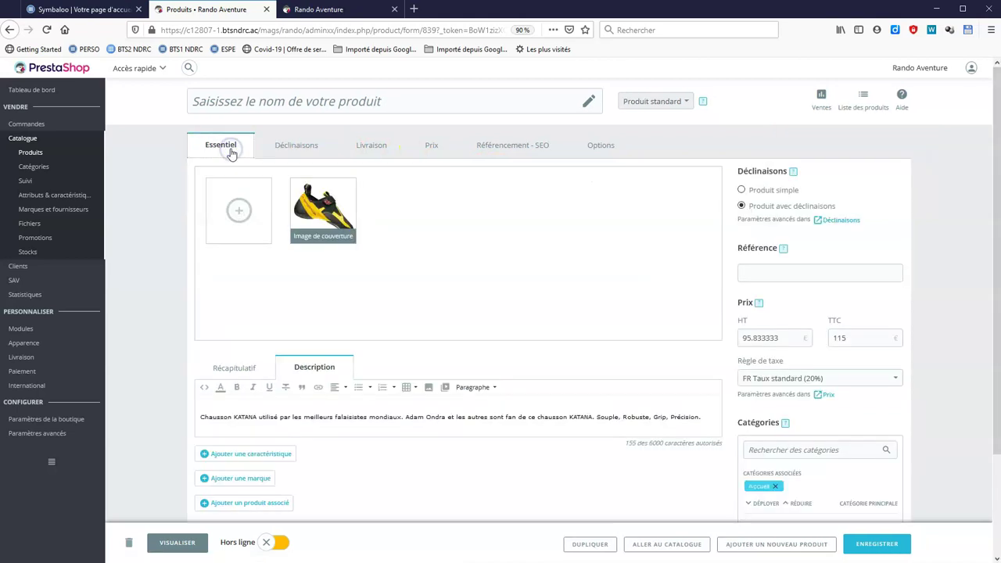
pyautogui.scroll(-2, 855, 451)
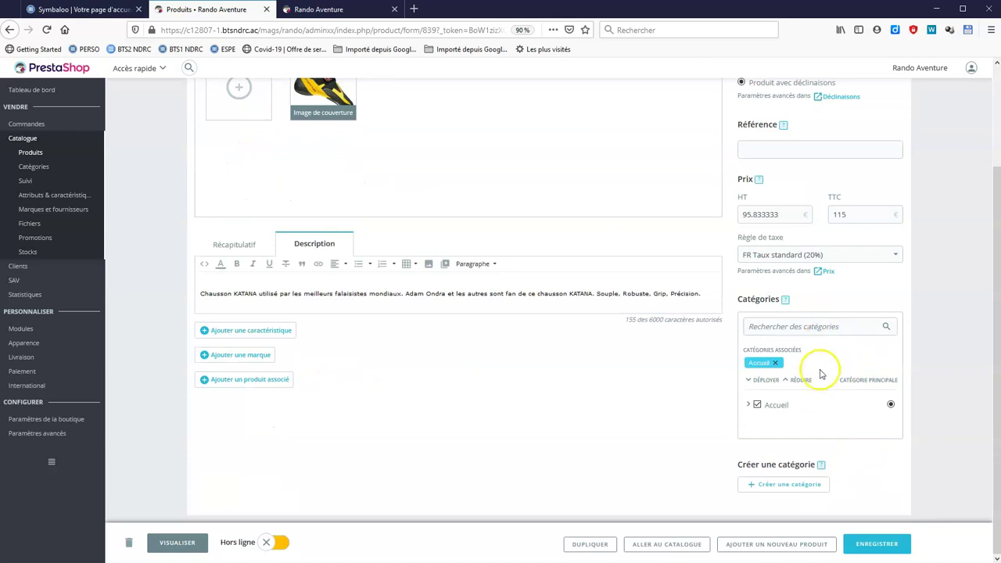
pyautogui.click(750, 407)
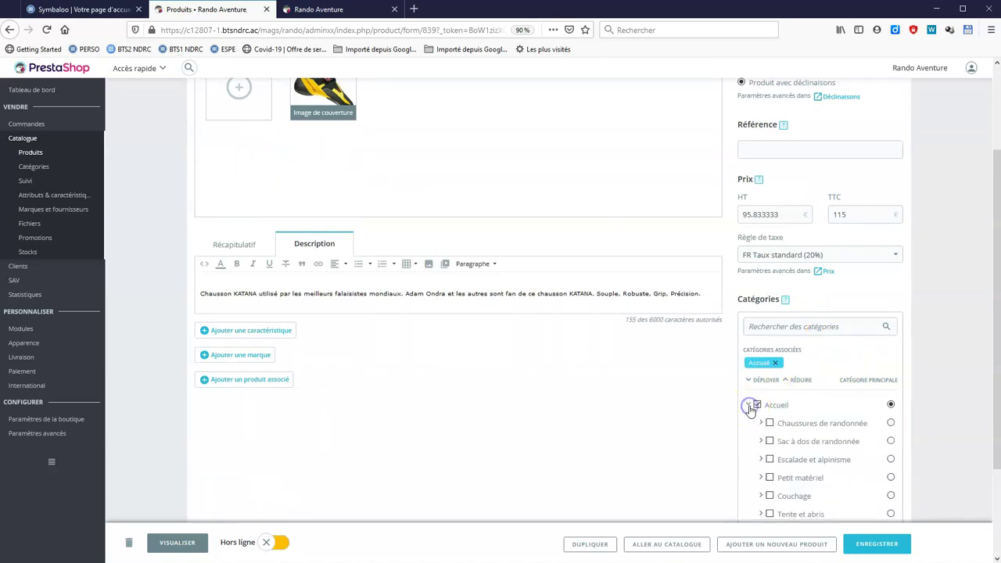
pyautogui.scroll(-2, 827, 423)
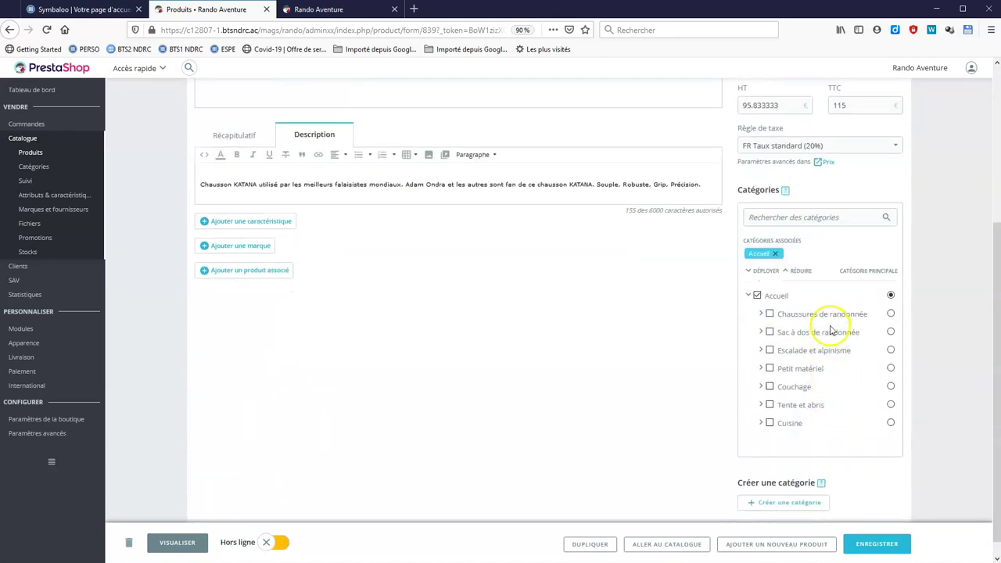
pyautogui.click(762, 351)
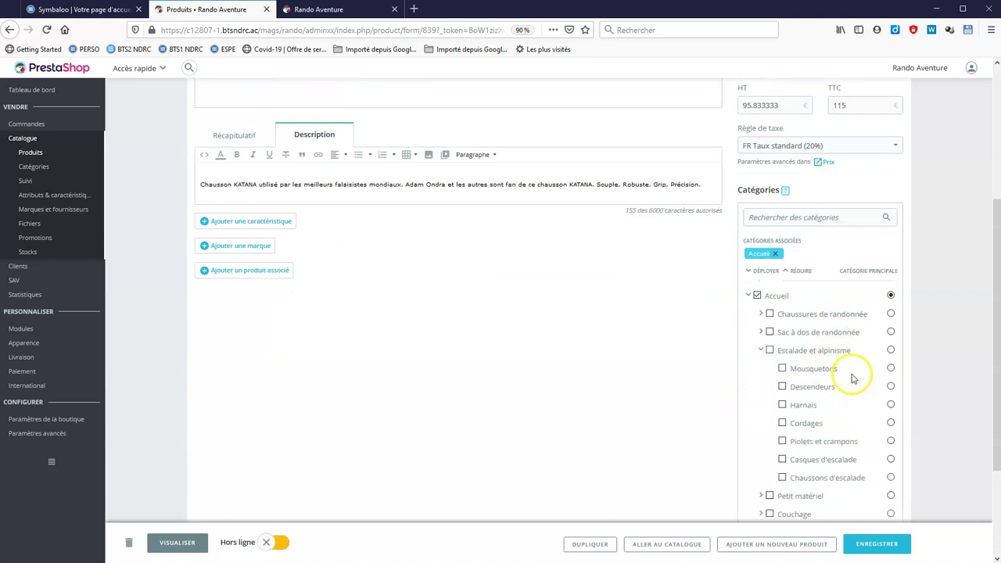
pyautogui.scroll(-1, 857, 483)
pyautogui.scroll(-2, 857, 483)
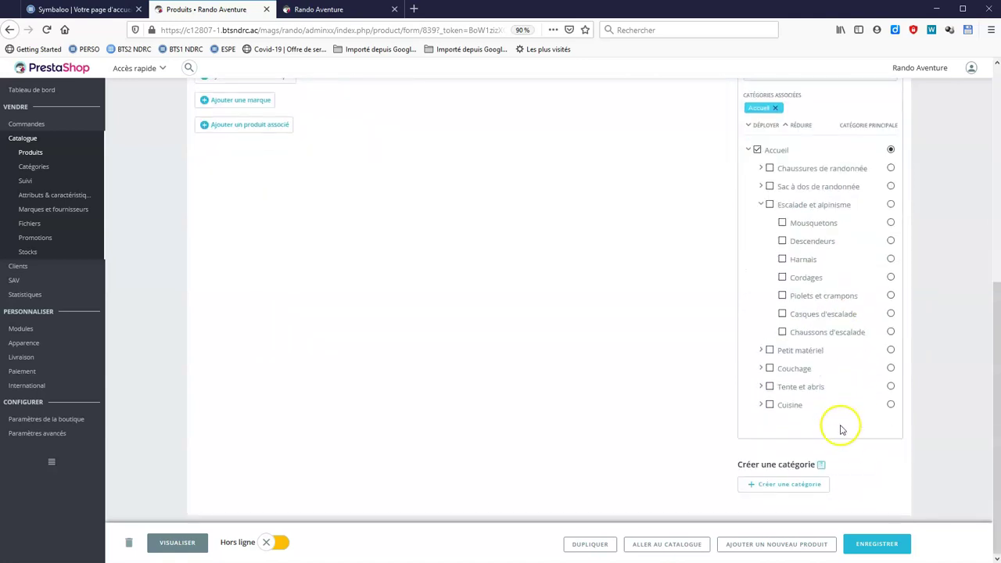
pyautogui.click(783, 332)
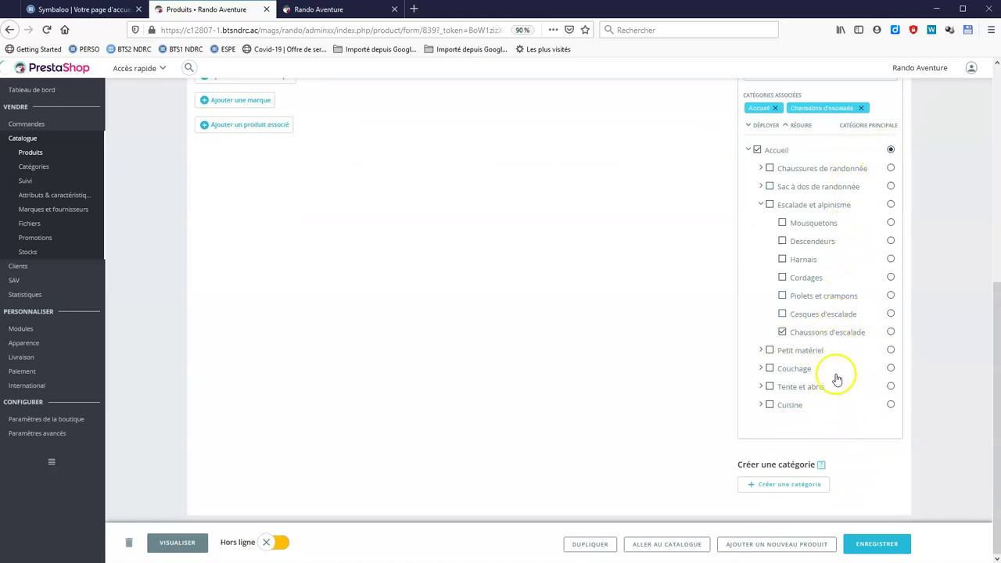
# Create a 'Chaussures escalades' category with parent Escalade et alpinisme.
pyautogui.click(815, 486)
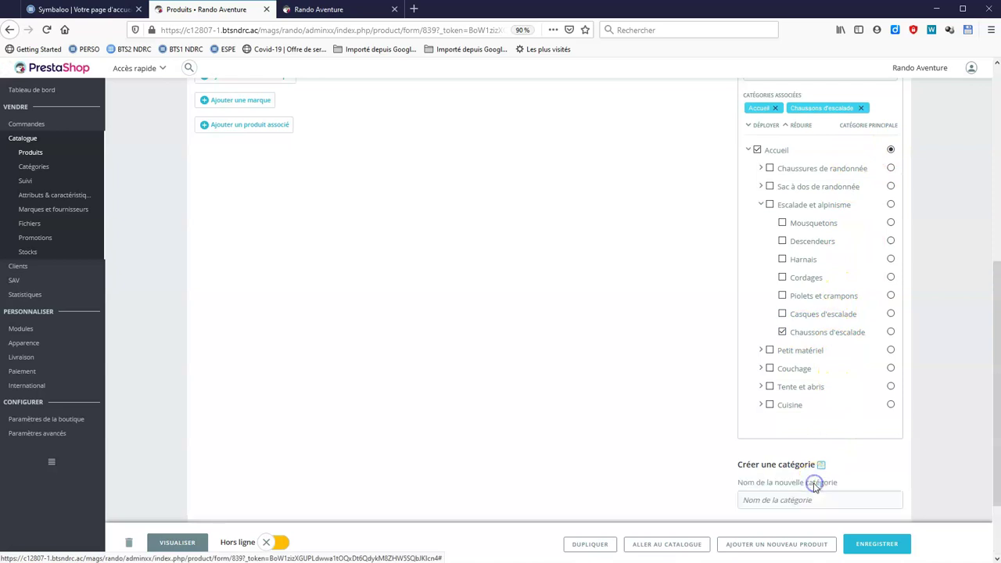
pyautogui.click(819, 503)
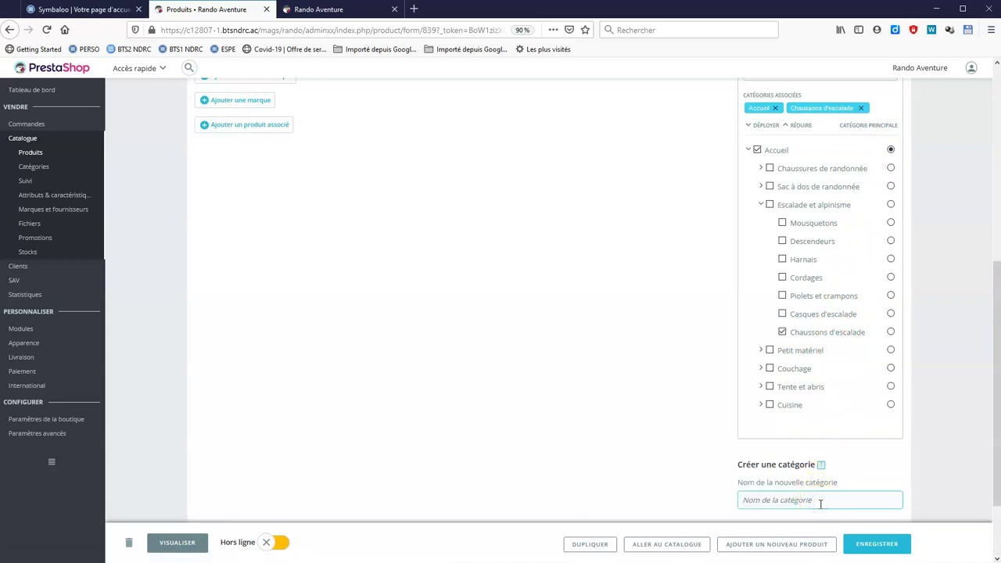
pyautogui.write('Chaussures escalades')
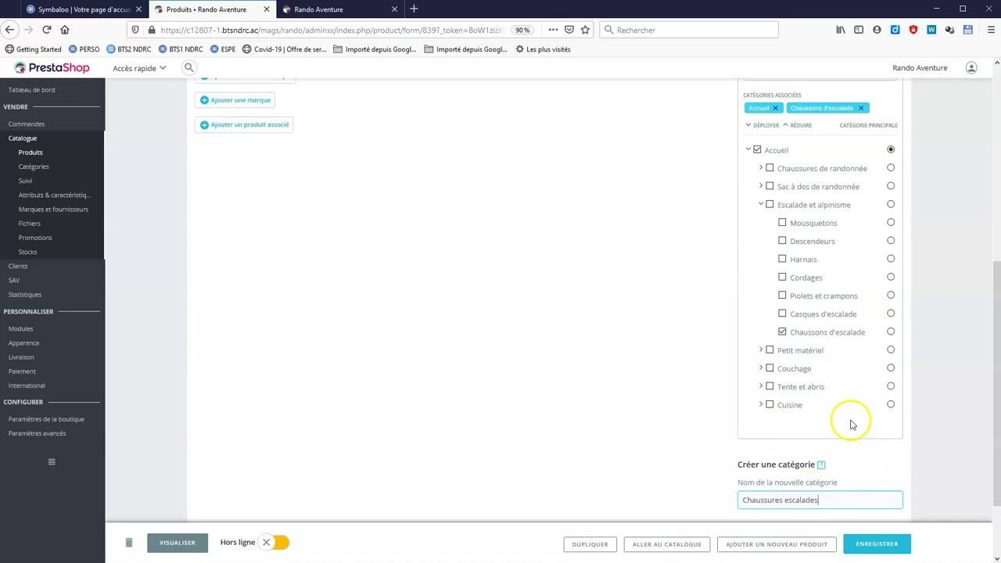
pyautogui.scroll(-2, 853, 427)
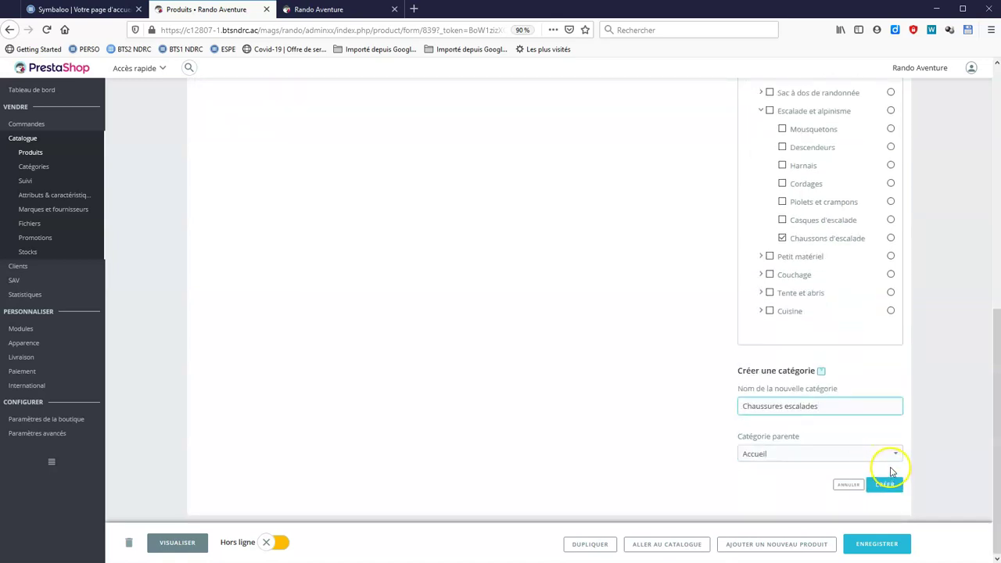
pyautogui.click(897, 455)
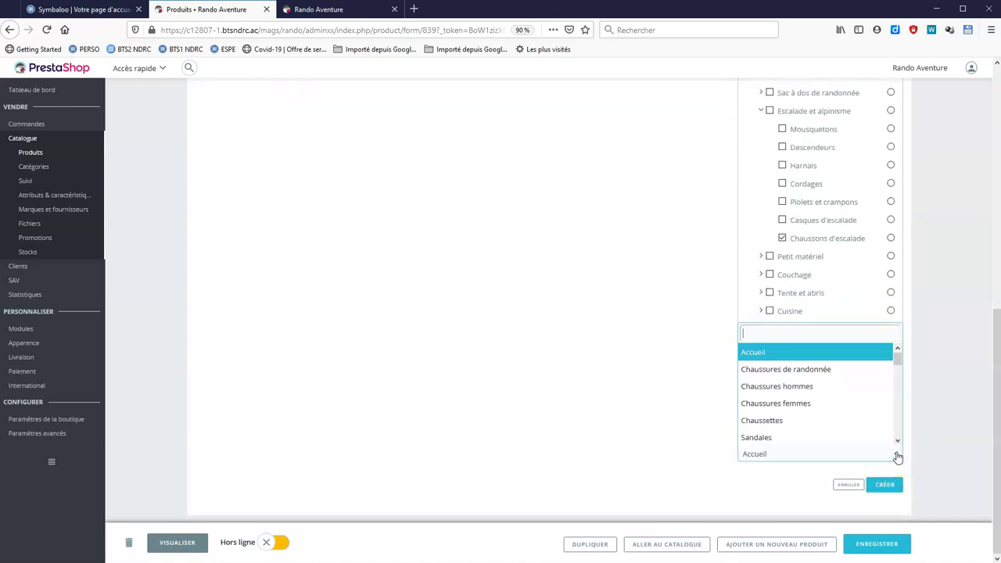
pyautogui.moveTo(898, 357); pyautogui.dragTo(902, 381)
pyautogui.click(857, 415)
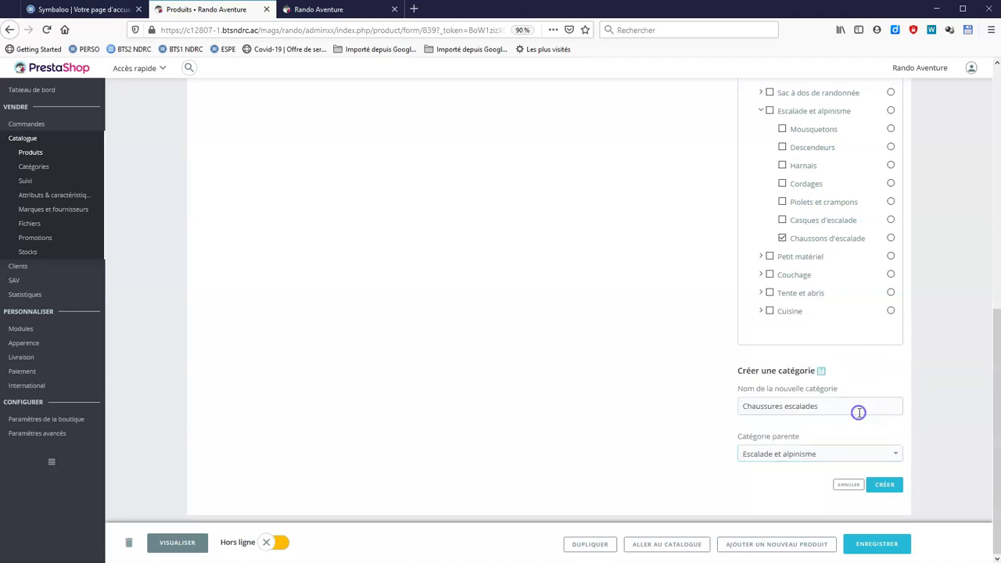
pyautogui.click(884, 486)
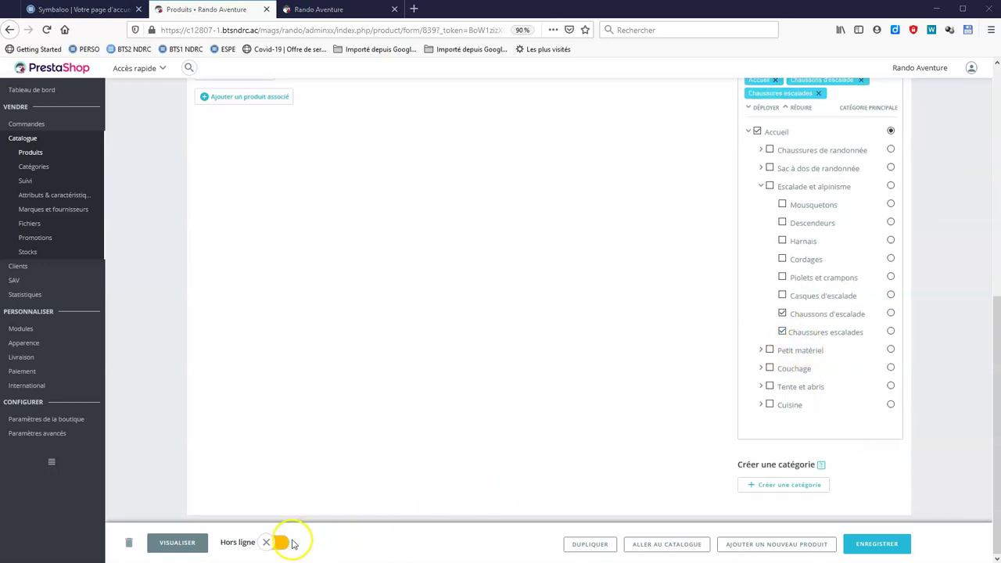
# Set the product online, name it KATANA, and save it.
pyautogui.click(267, 542)
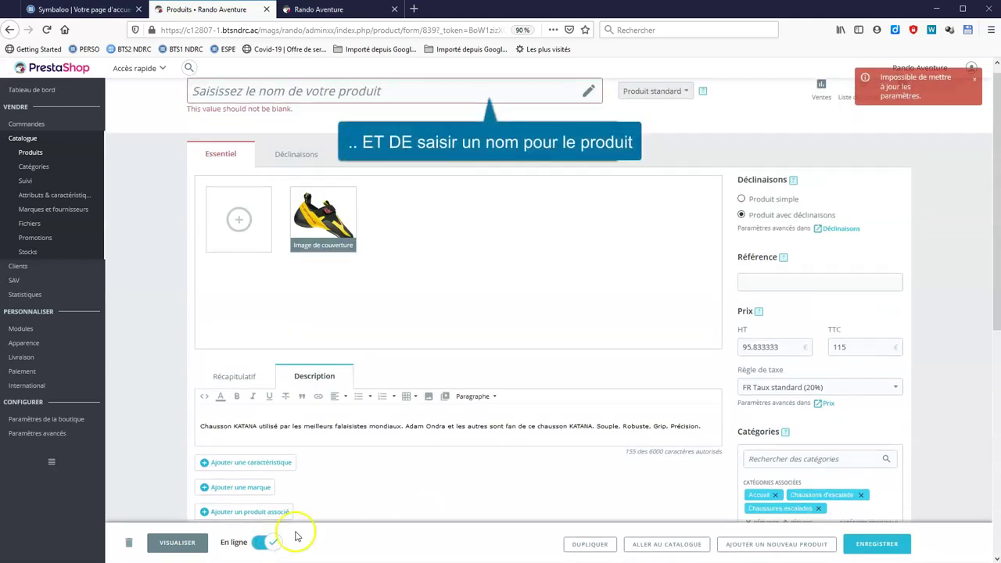
pyautogui.click(316, 92)
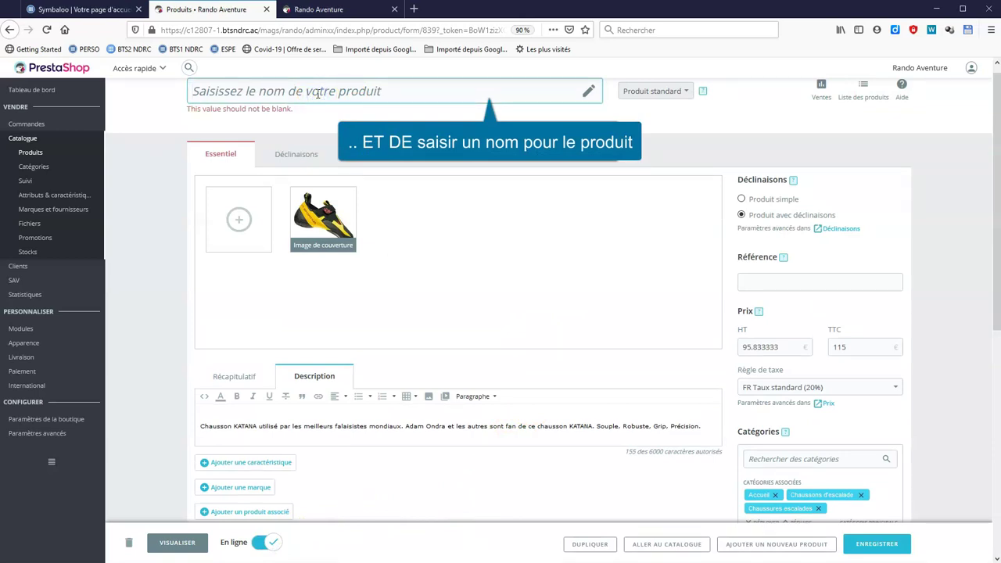
pyautogui.write('H')
pyautogui.press('BackSpace')
pyautogui.write('KATANA')
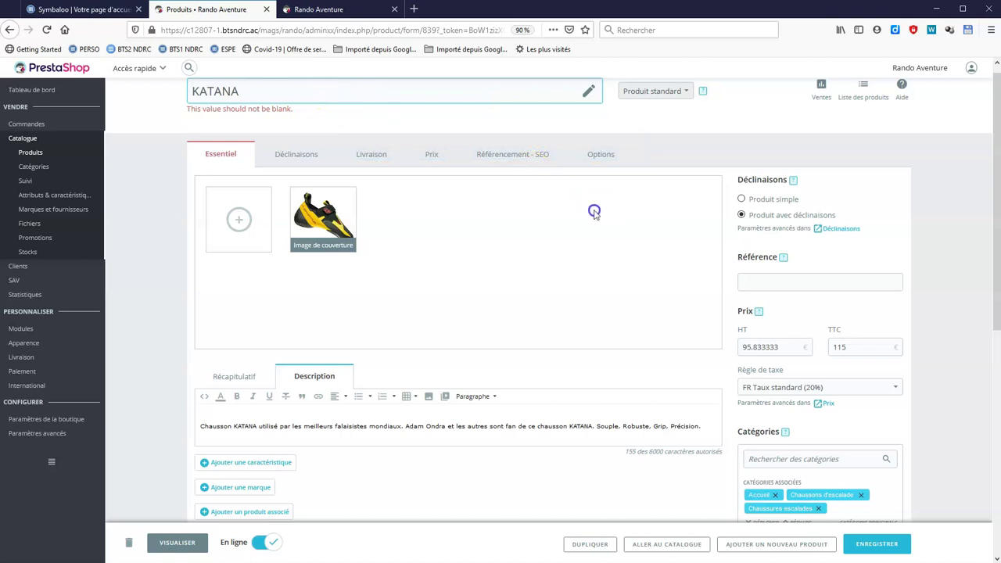
pyautogui.scroll(-5, 592, 214)
pyautogui.scroll(-2, 877, 270)
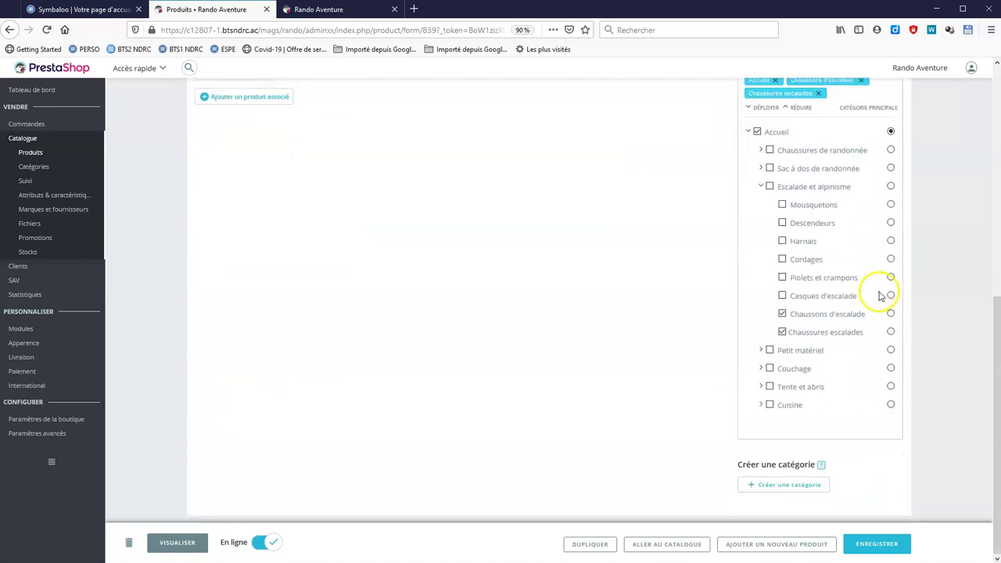
pyautogui.click(884, 546)
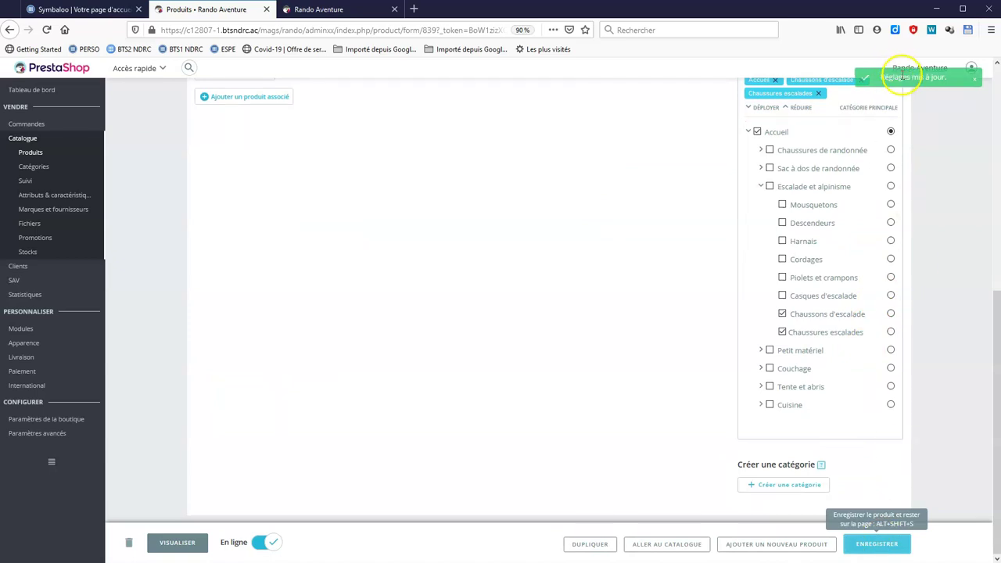
pyautogui.scroll(4, 675, 273)
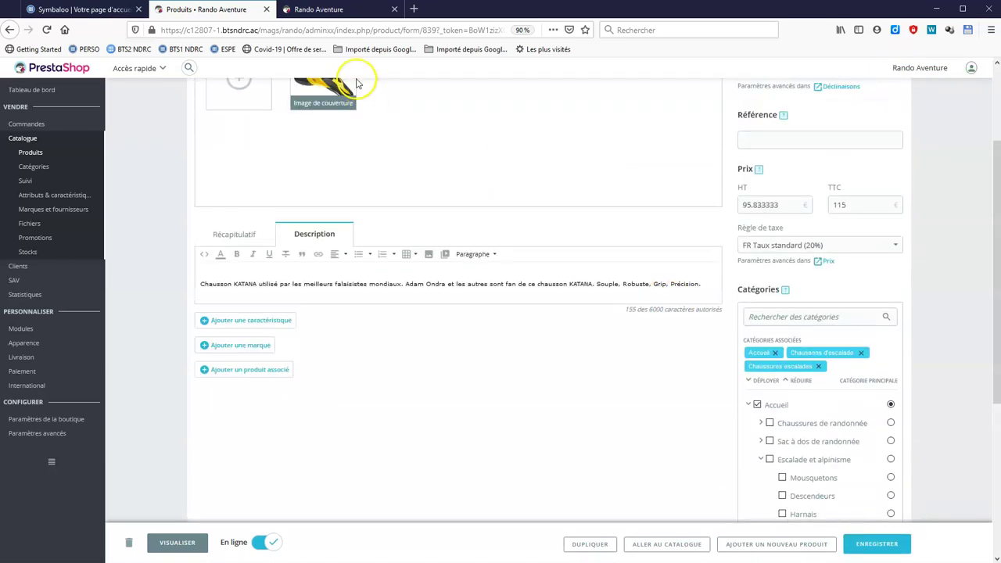
# Reload the storefront and open the KATANA page to check its 115,00 € price.
pyautogui.click(337, 11)
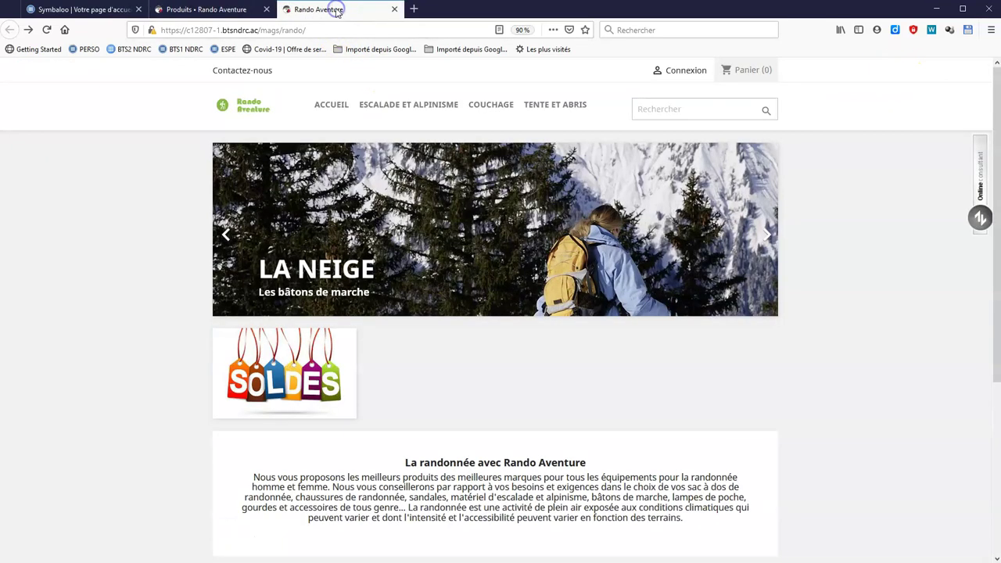
pyautogui.click(44, 31)
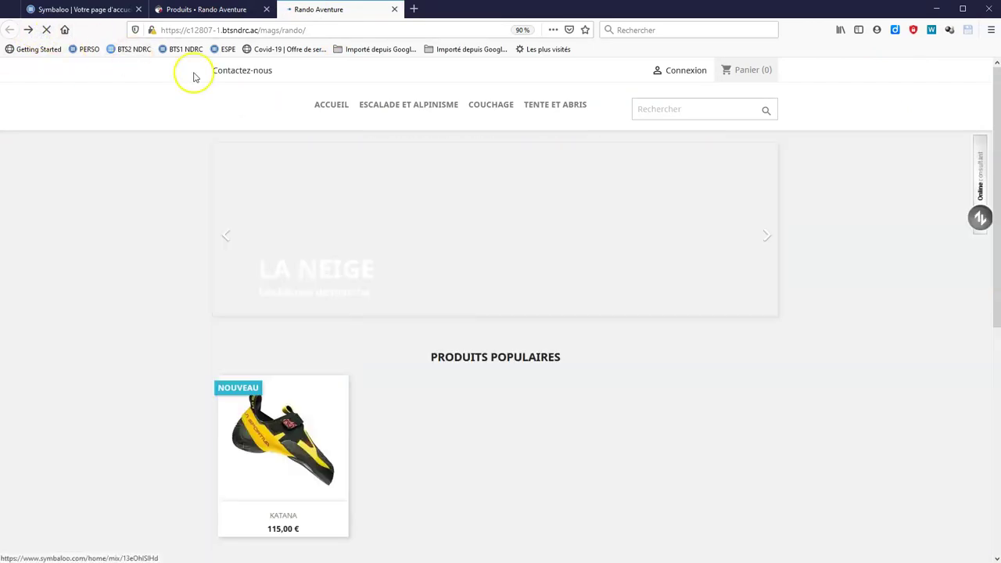
pyautogui.scroll(-3, 648, 407)
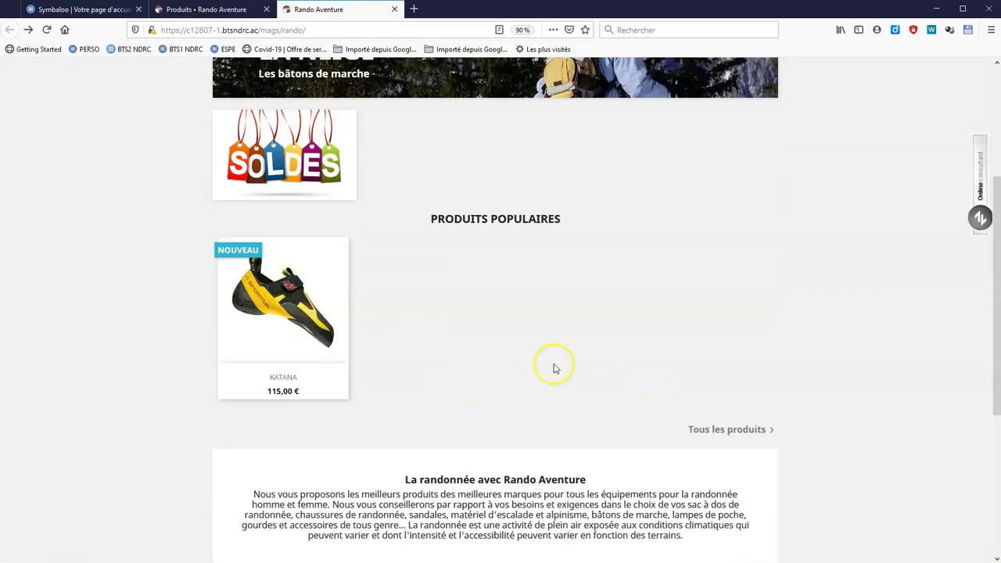
pyautogui.click(306, 315)
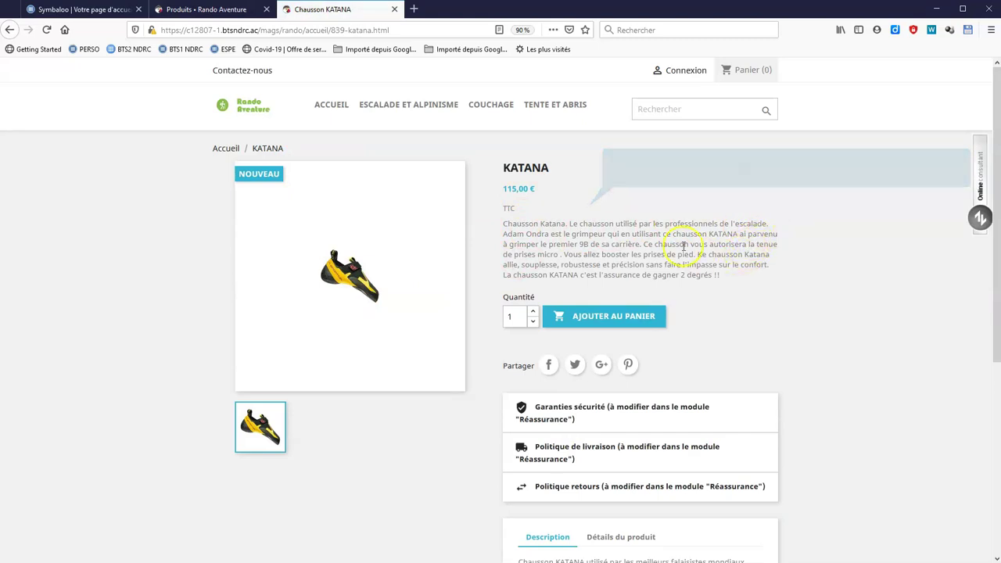
pyautogui.scroll(-2, 776, 309)
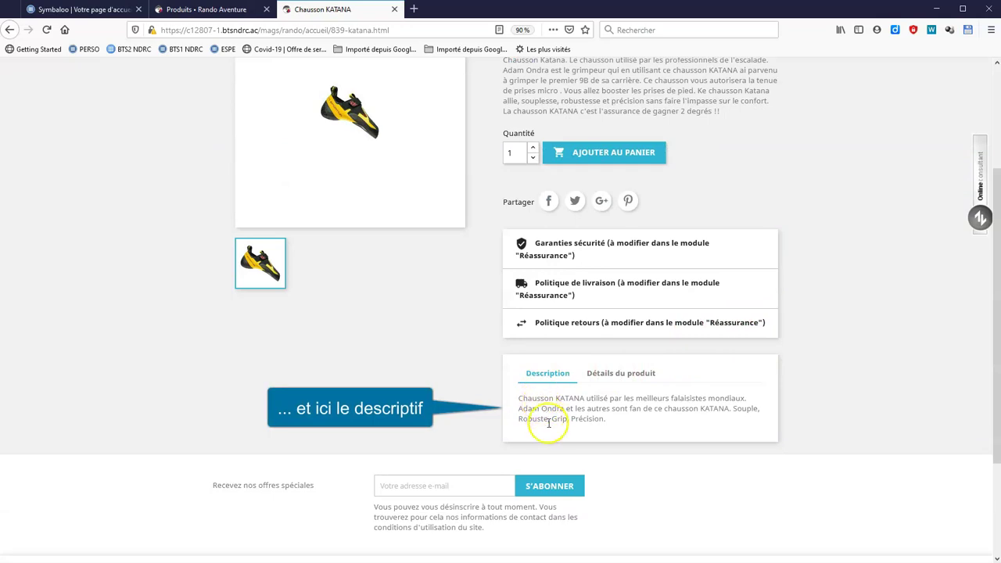
pyautogui.scroll(3, 860, 199)
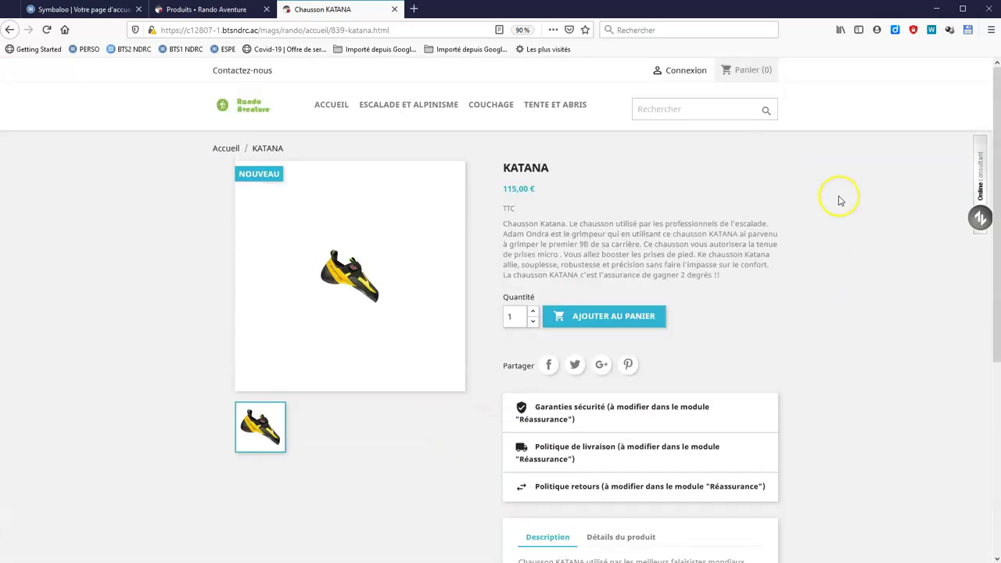
pyautogui.press('alt')
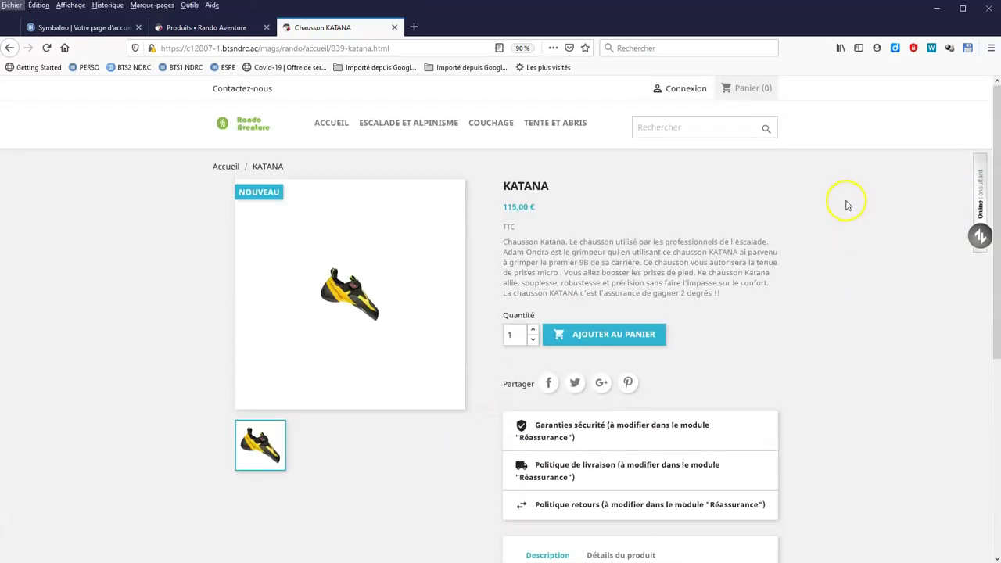
# Add cart rule 'promotion spécile COVID' with code PROMOCOVID, highlighted, partial use disabled.
pyautogui.click(218, 28)
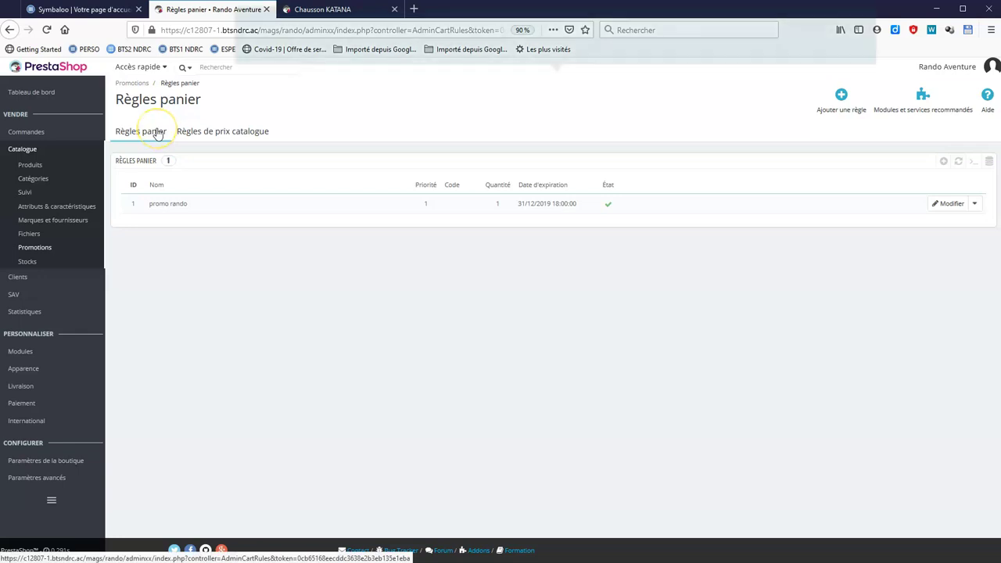
pyautogui.click(824, 112)
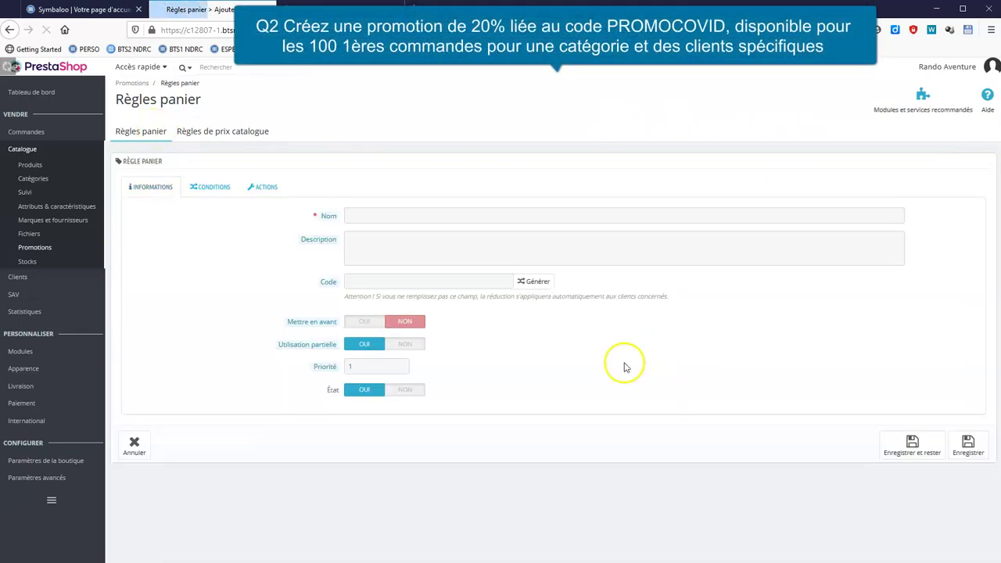
pyautogui.click(380, 215)
pyautogui.write('promotion spéc')
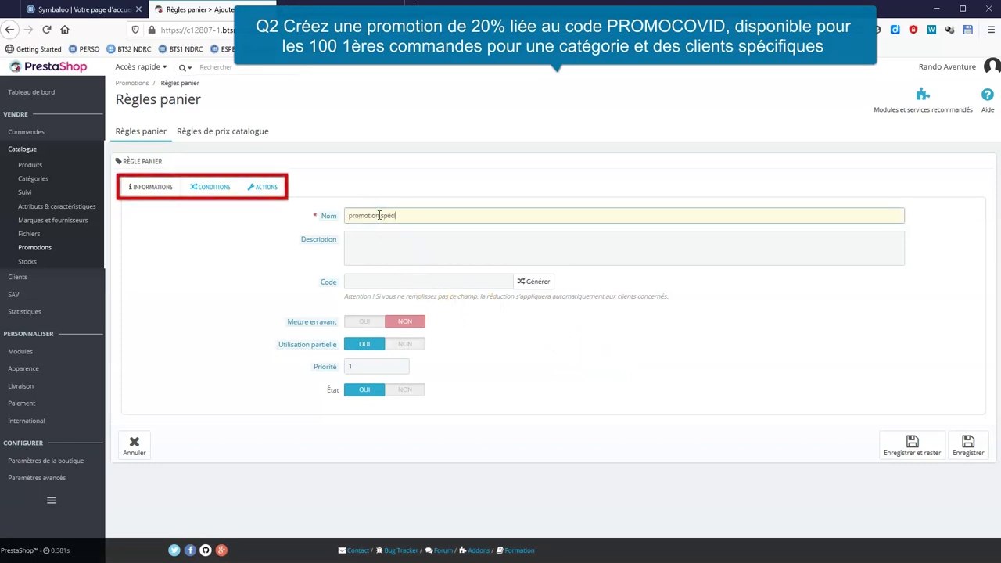
pyautogui.write('ile COVID')
pyautogui.click(390, 284)
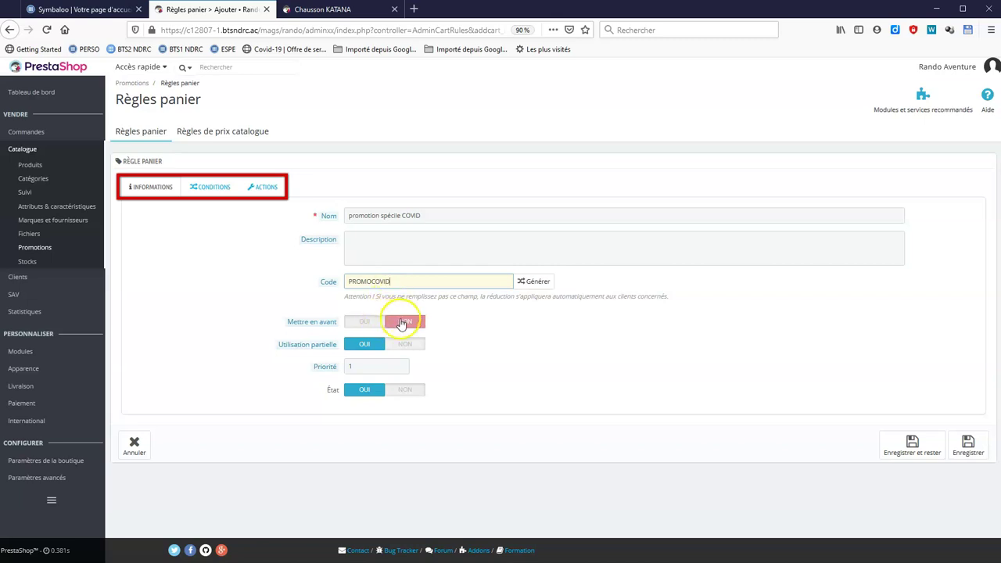
pyautogui.click(373, 323)
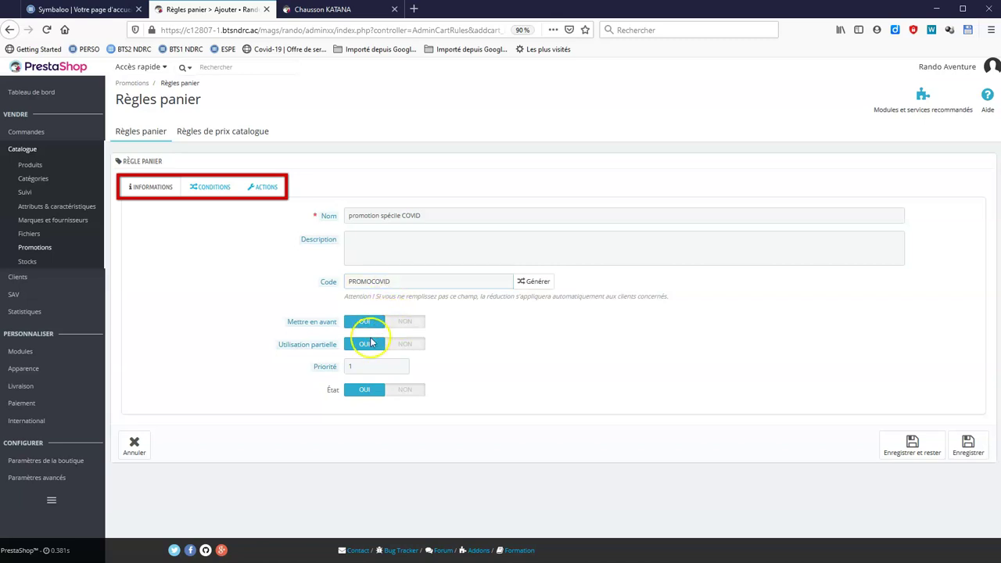
pyautogui.click(404, 346)
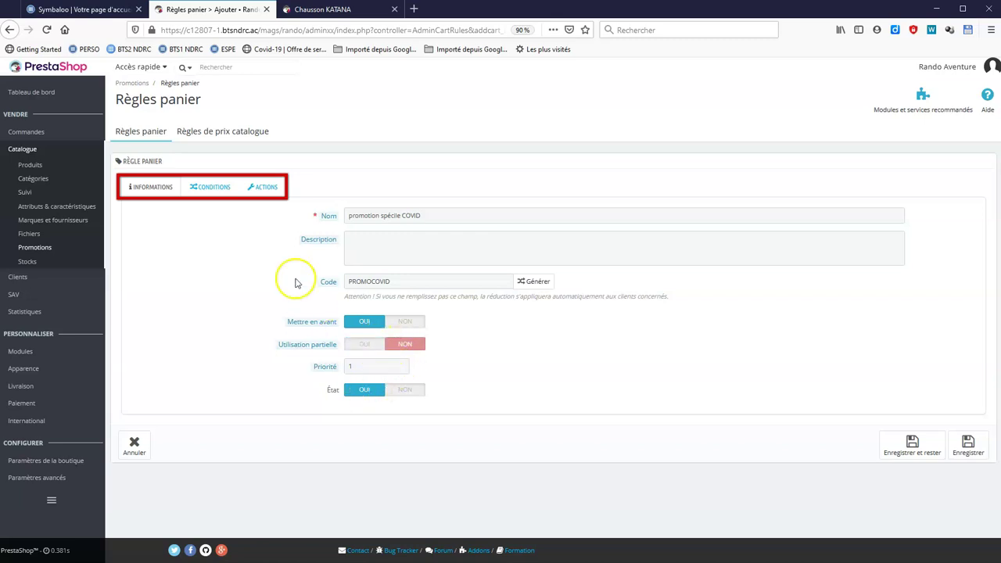
pyautogui.click(211, 192)
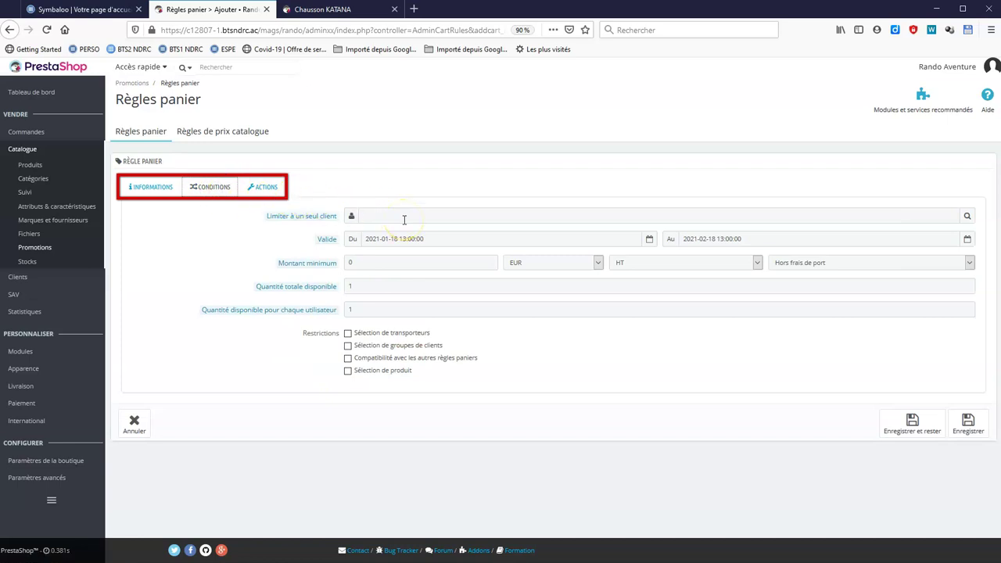
# Allow 100 total uses and add a Catégories product-selection rule to the cart rule.
pyautogui.click(392, 286)
pyautogui.write('00')
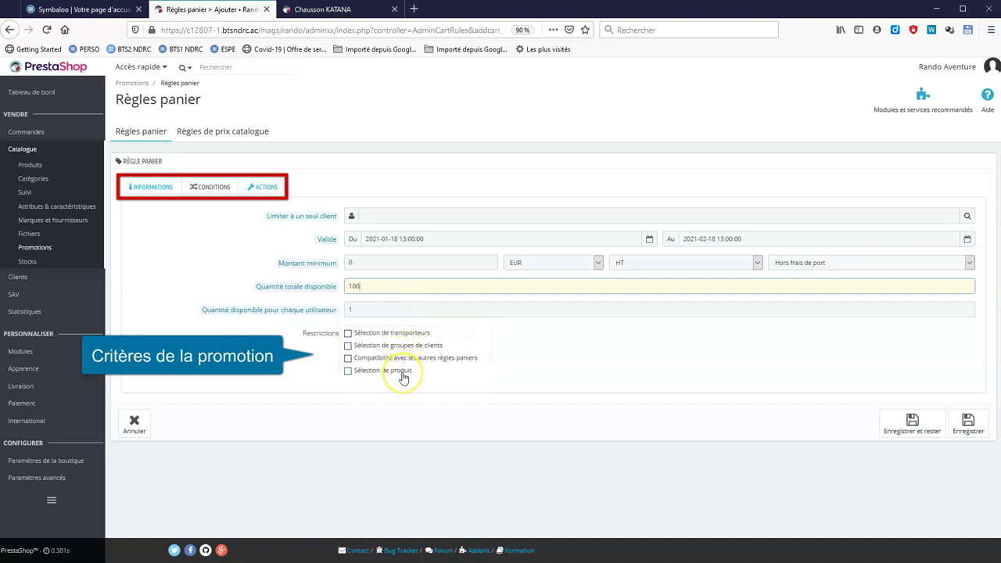
pyautogui.click(348, 370)
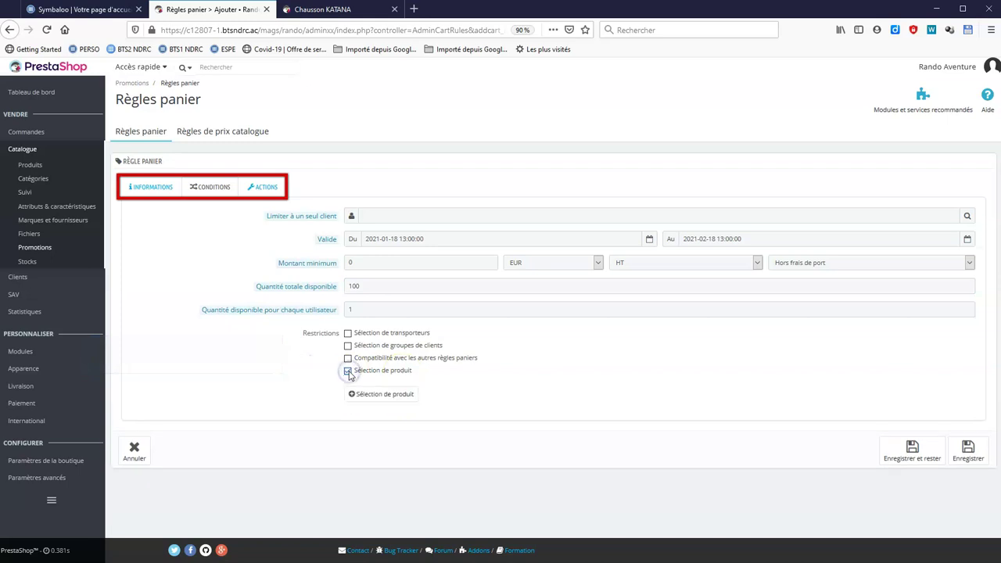
pyautogui.click(364, 396)
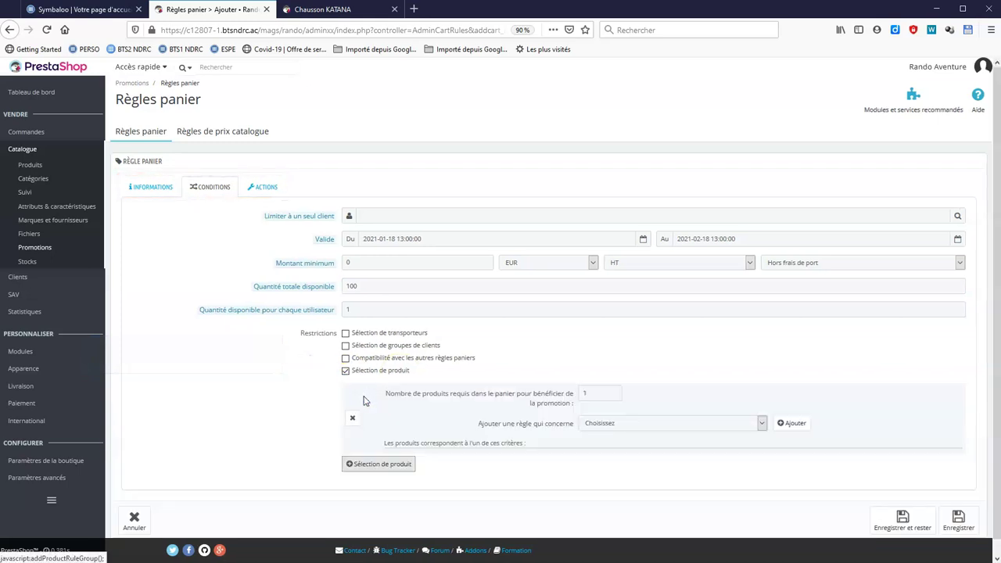
pyautogui.scroll(-1, 648, 352)
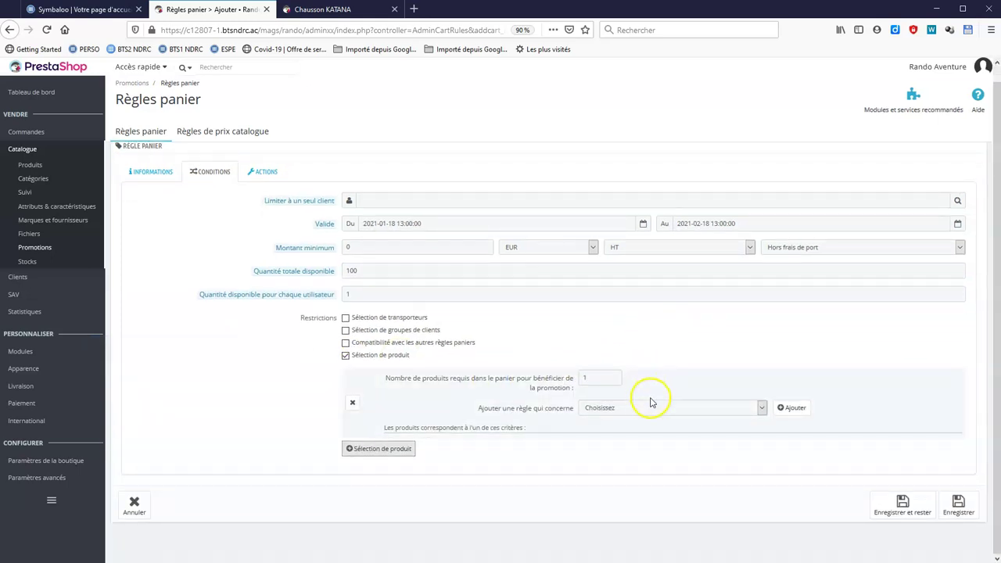
pyautogui.click(762, 409)
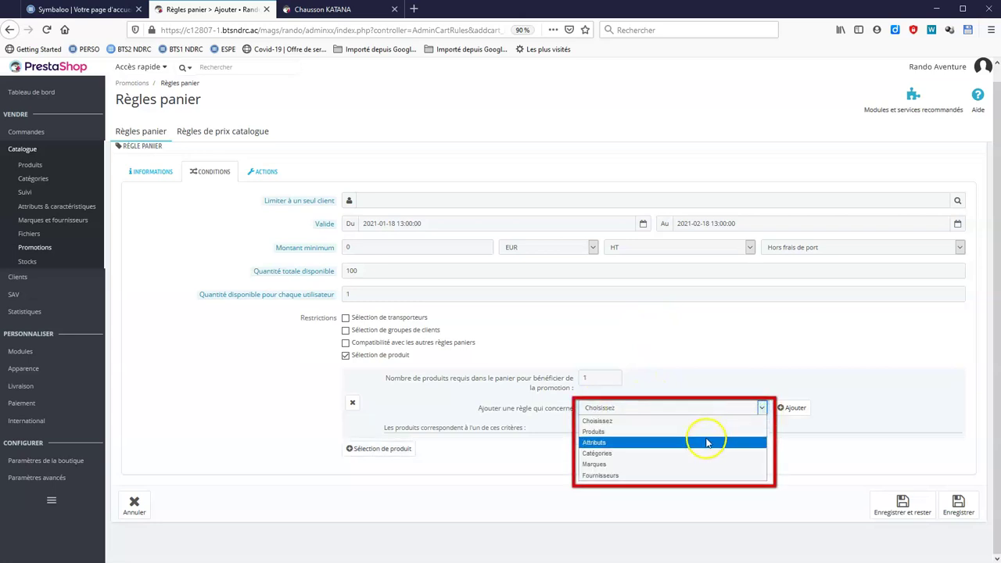
pyautogui.click(612, 454)
pyautogui.click(788, 408)
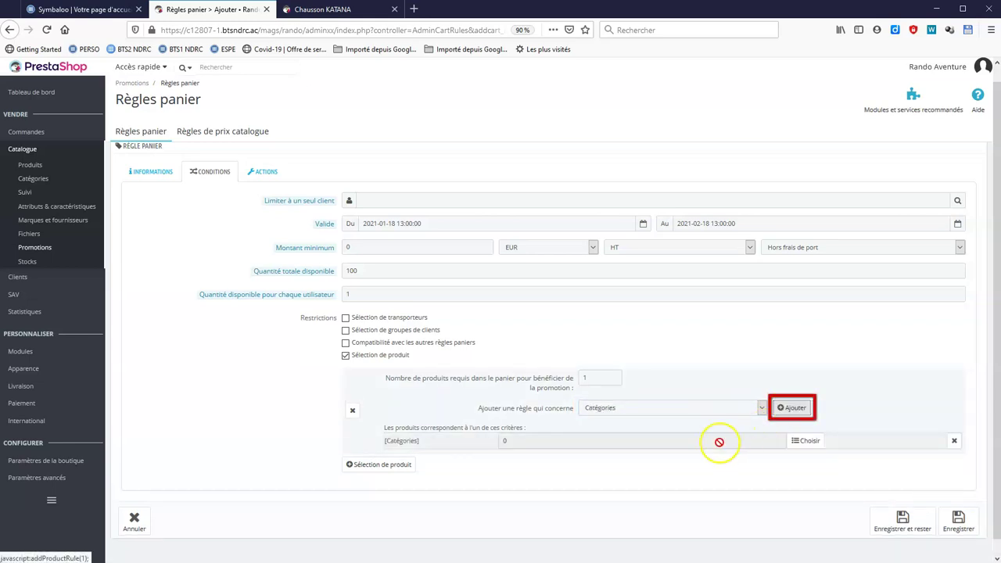
# Choose Chaussons d'escalade and Chaussures escalades as the rule's categories.
pyautogui.scroll(-1, 572, 466)
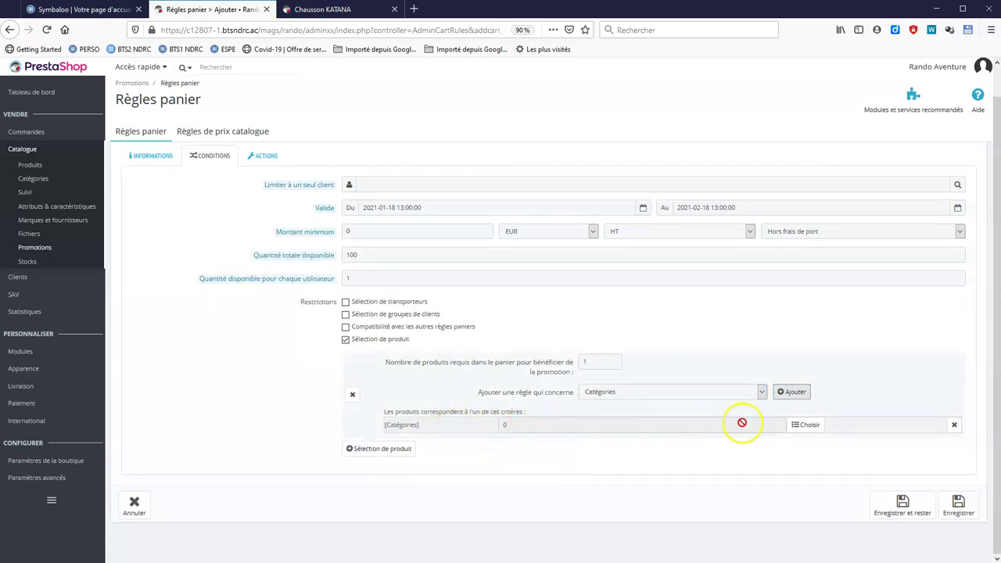
pyautogui.click(799, 424)
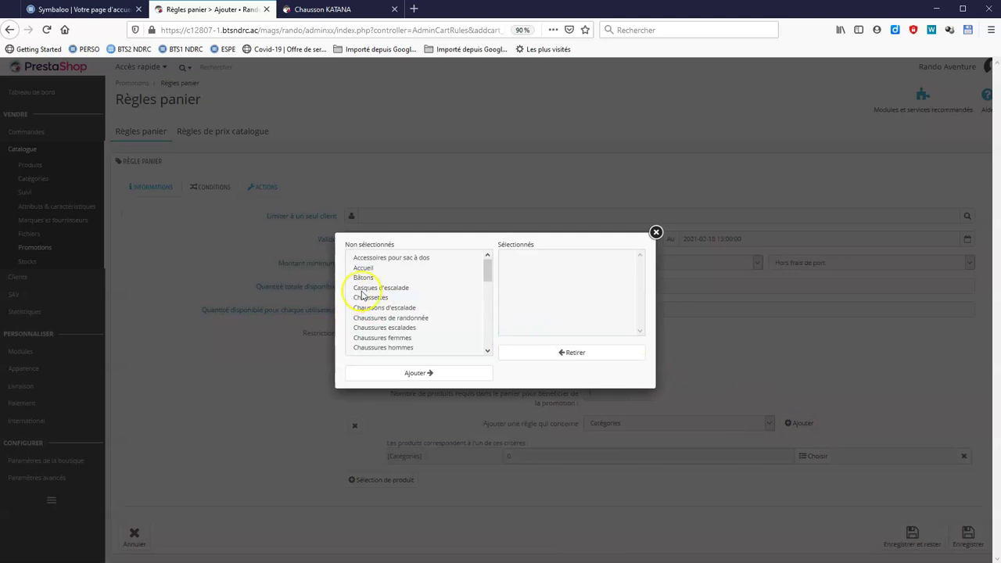
pyautogui.click(407, 308)
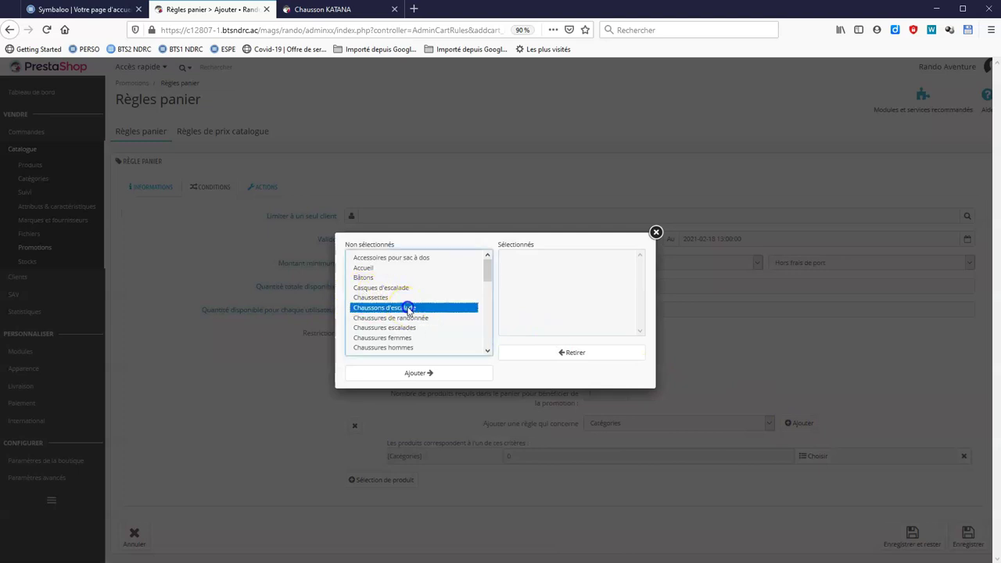
pyautogui.click(429, 373)
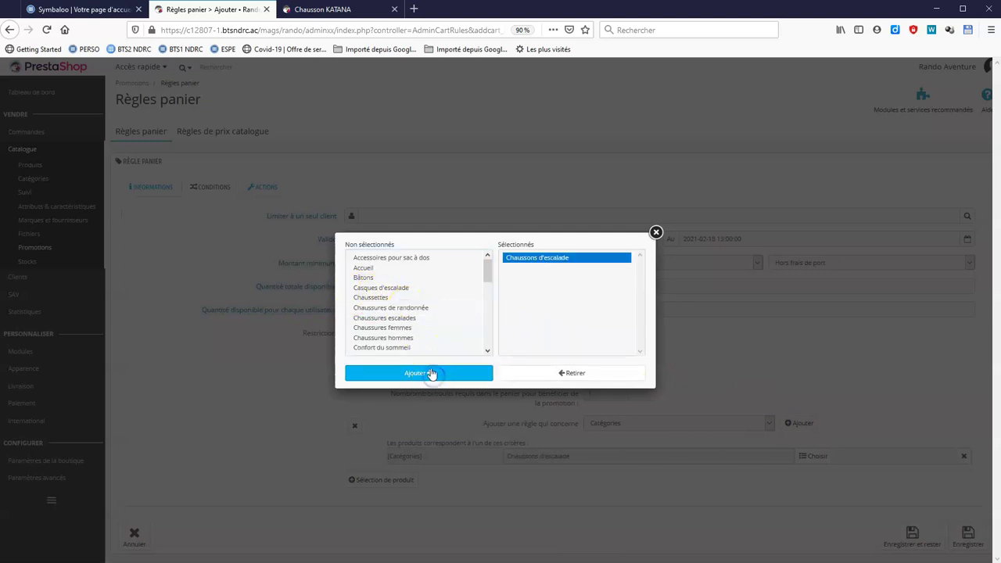
pyautogui.click(408, 318)
pyautogui.click(430, 374)
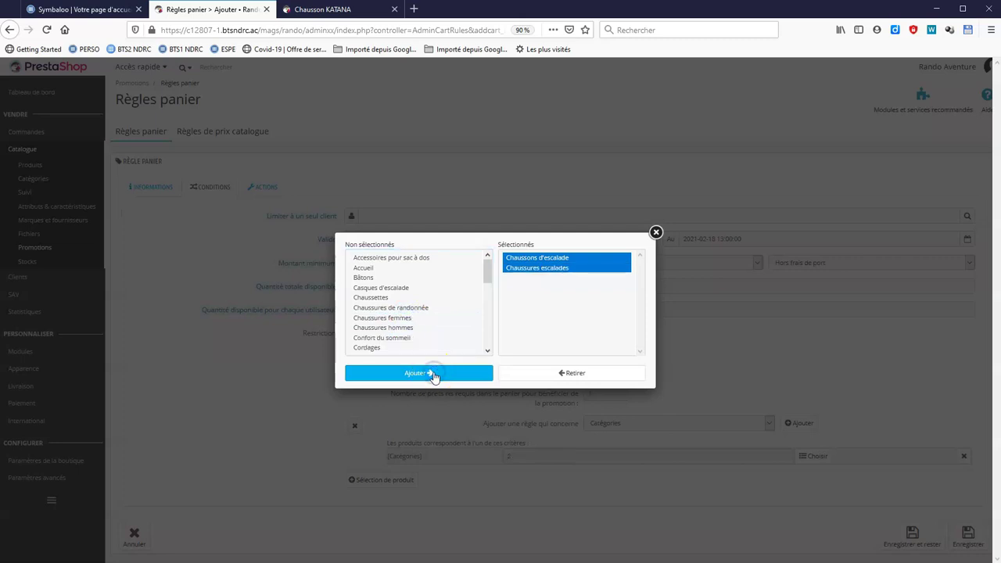
pyautogui.click(656, 233)
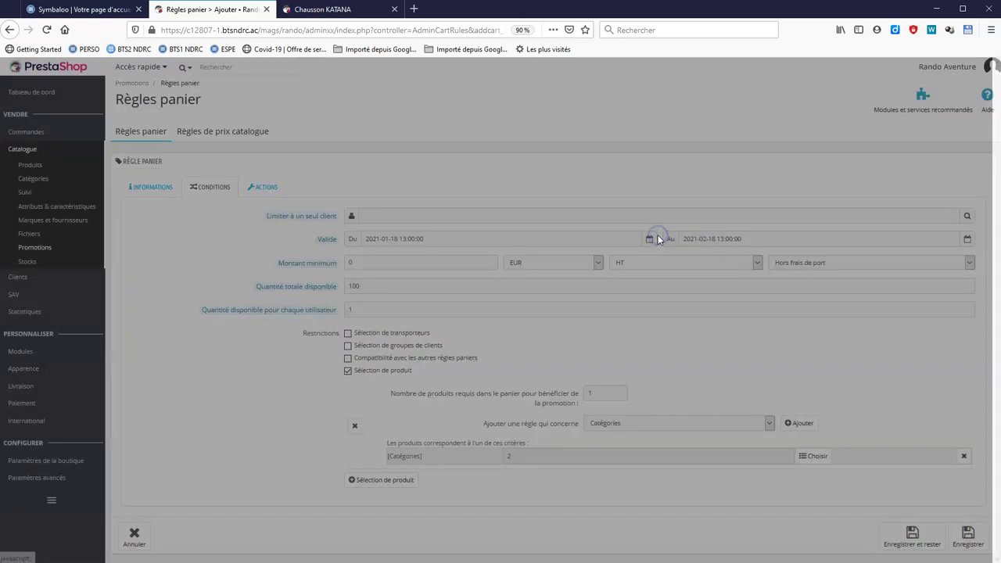
pyautogui.scroll(-1, 625, 385)
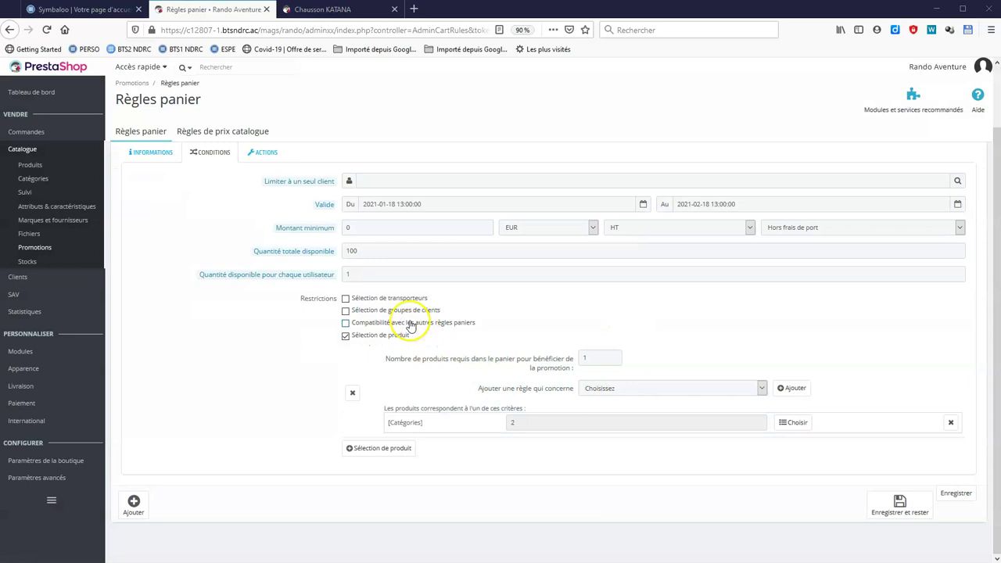
# Limit the promotion to BtoB by removing the Client, Invité and Visiteur groups.
pyautogui.click(406, 311)
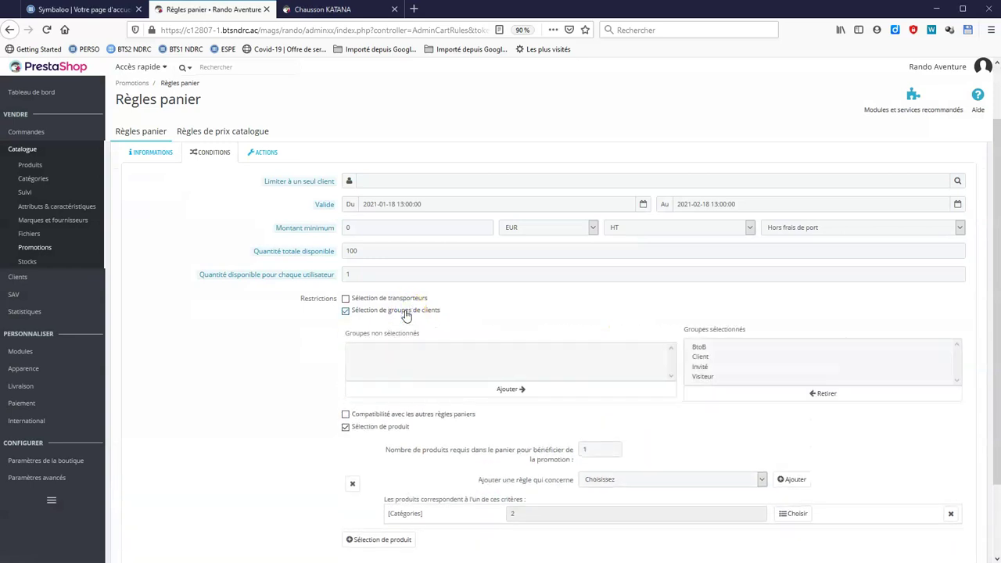
pyautogui.click(700, 357)
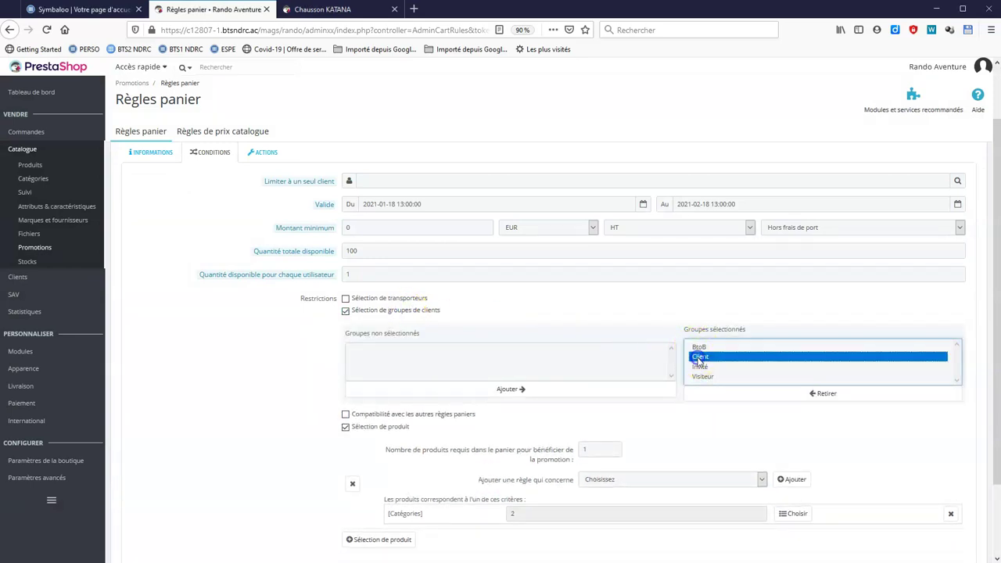
pyautogui.click(821, 397)
pyautogui.click(702, 357)
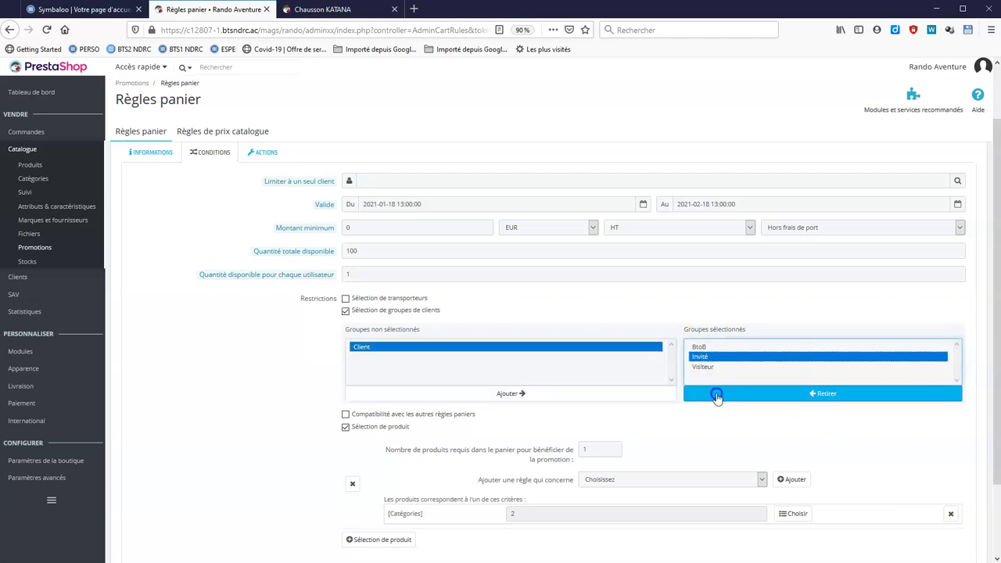
pyautogui.click(713, 393)
pyautogui.click(703, 357)
pyautogui.click(714, 396)
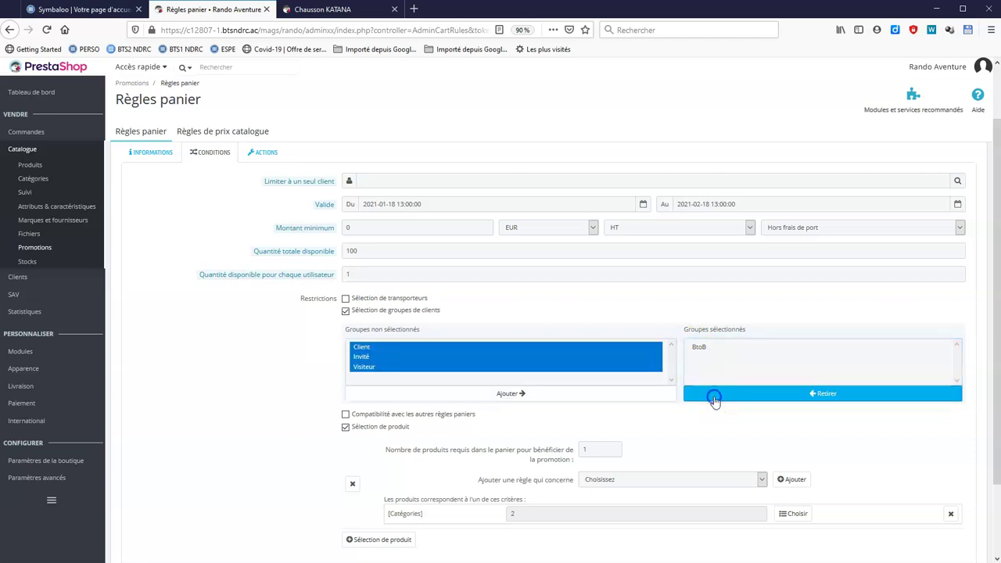
# Give the rule a 50% order discount and save it.
pyautogui.click(259, 156)
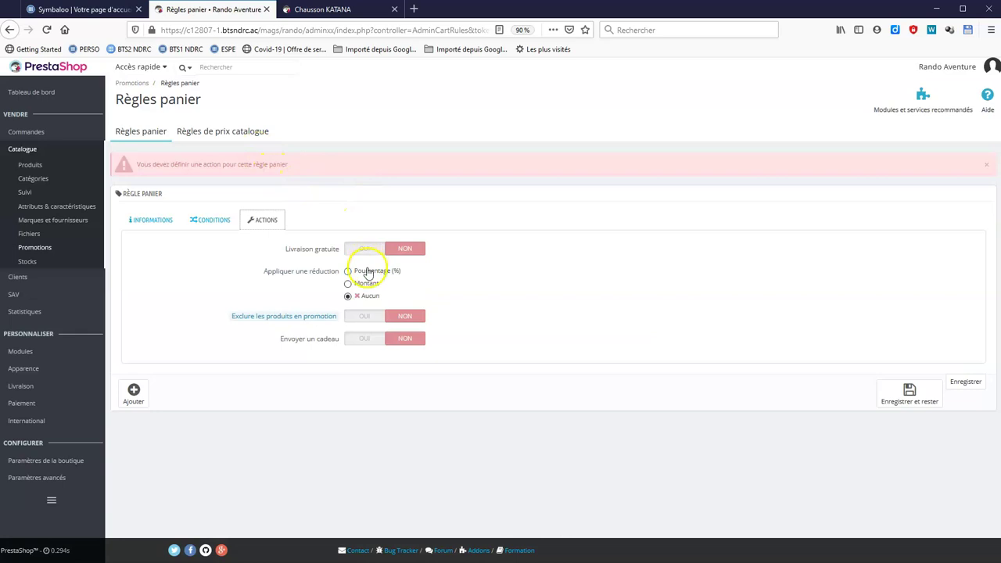
pyautogui.click(369, 273)
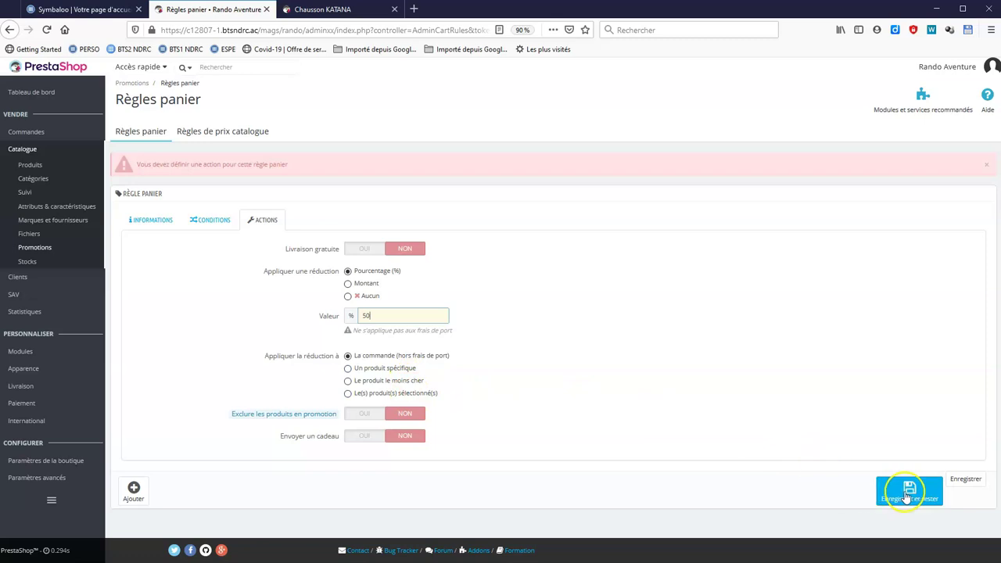
pyautogui.click(962, 482)
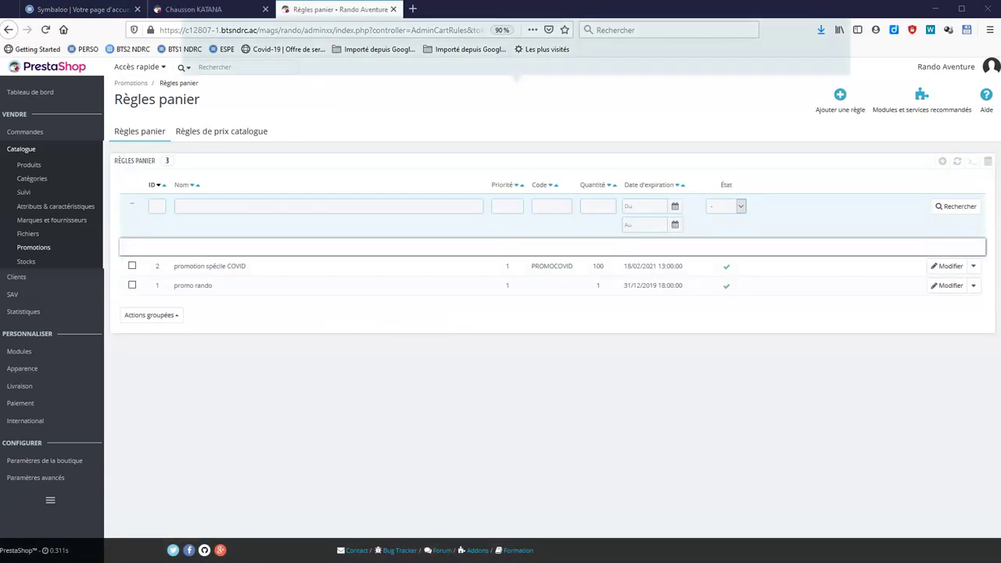
# Add search aliases catana, catanna, kattana and kattanna pointing to katana.
pyautogui.moveTo(66, 466)
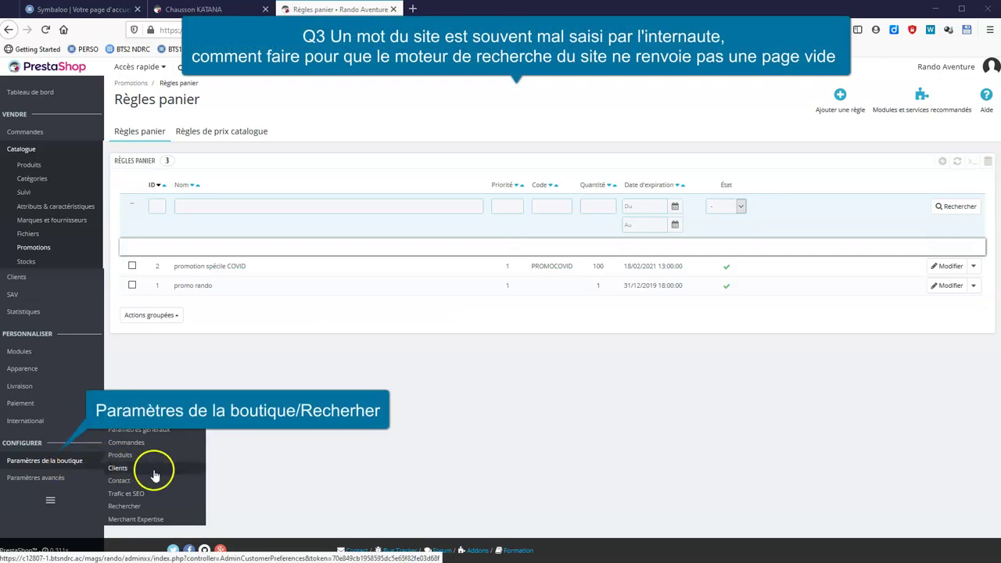
pyautogui.click(148, 510)
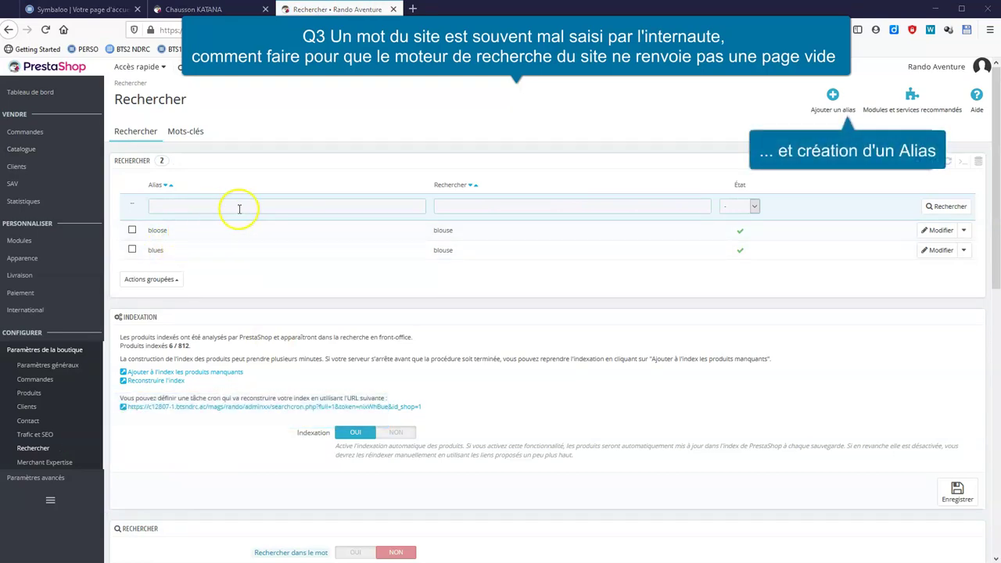
pyautogui.click(833, 96)
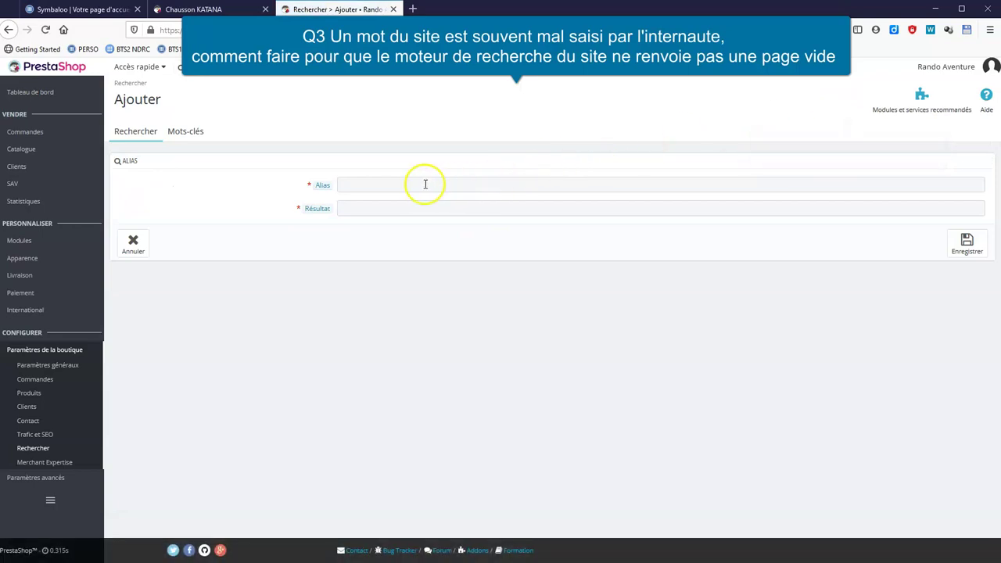
pyautogui.click(425, 184)
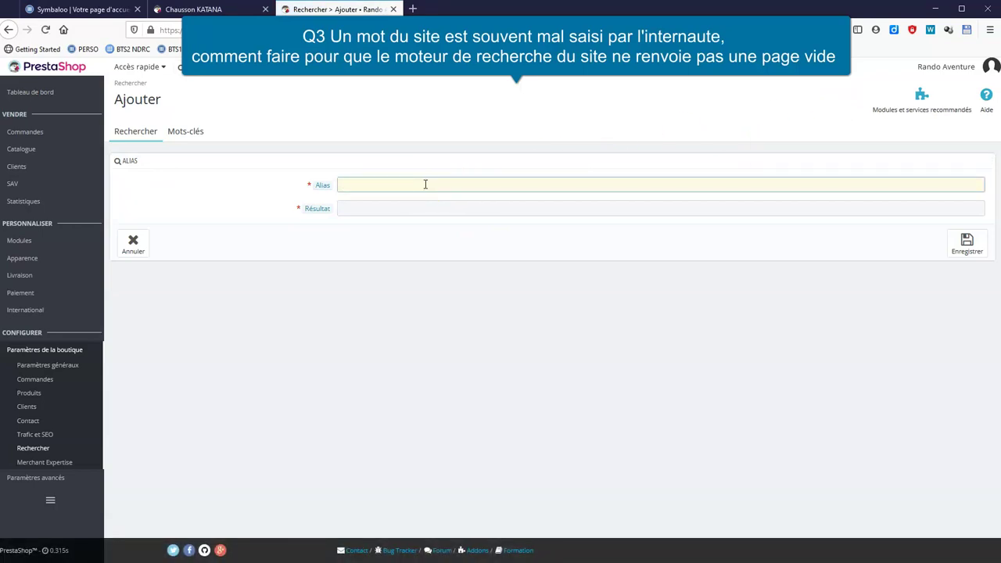
pyautogui.write('catana, catanna, kattana, kattanna')
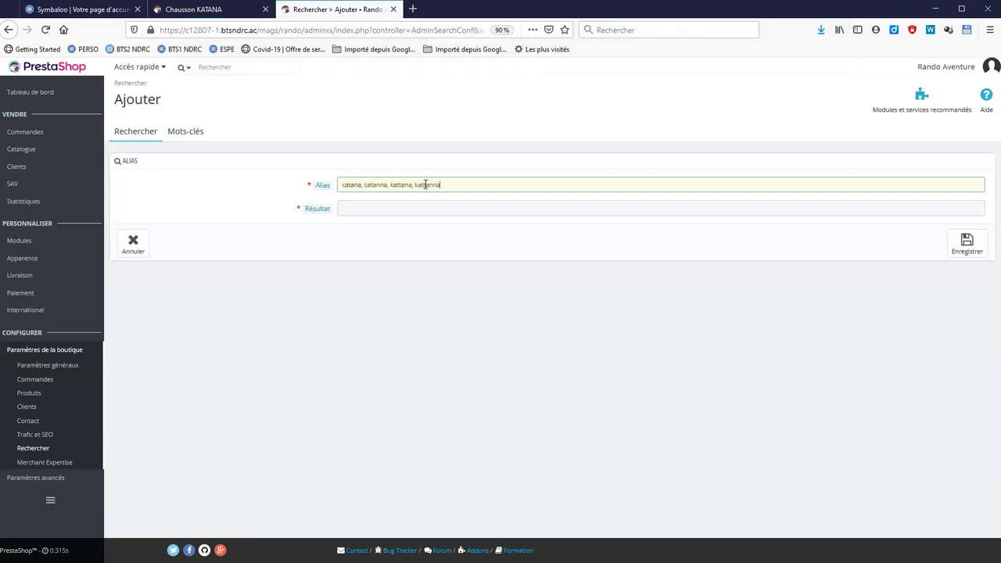
pyautogui.click(424, 210)
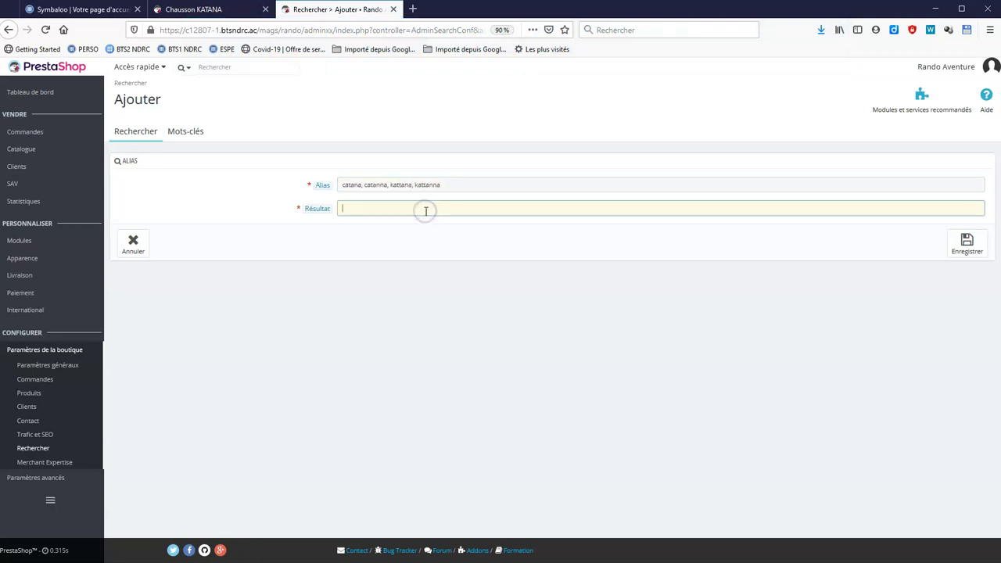
pyautogui.click(970, 247)
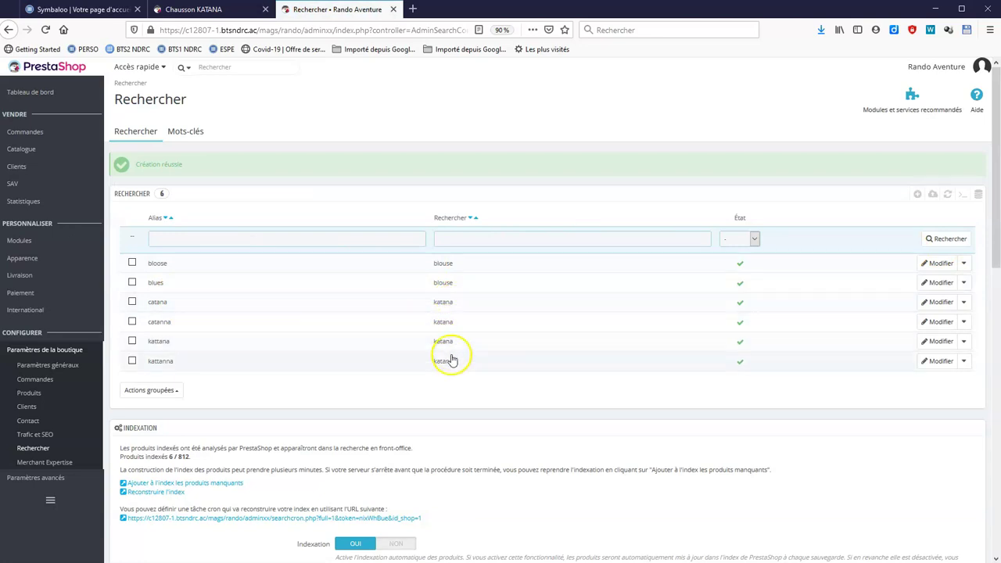
pyautogui.click(204, 11)
# Search the storefront for catana and kattana, confirming each returns the KATANA product at 115,00 €.
pyautogui.click(674, 111)
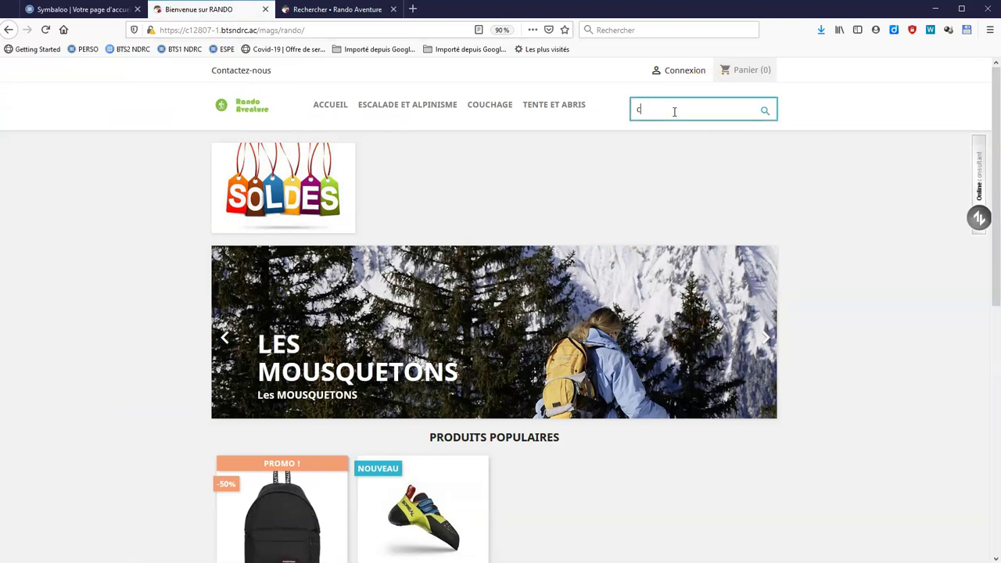
pyautogui.click(763, 111)
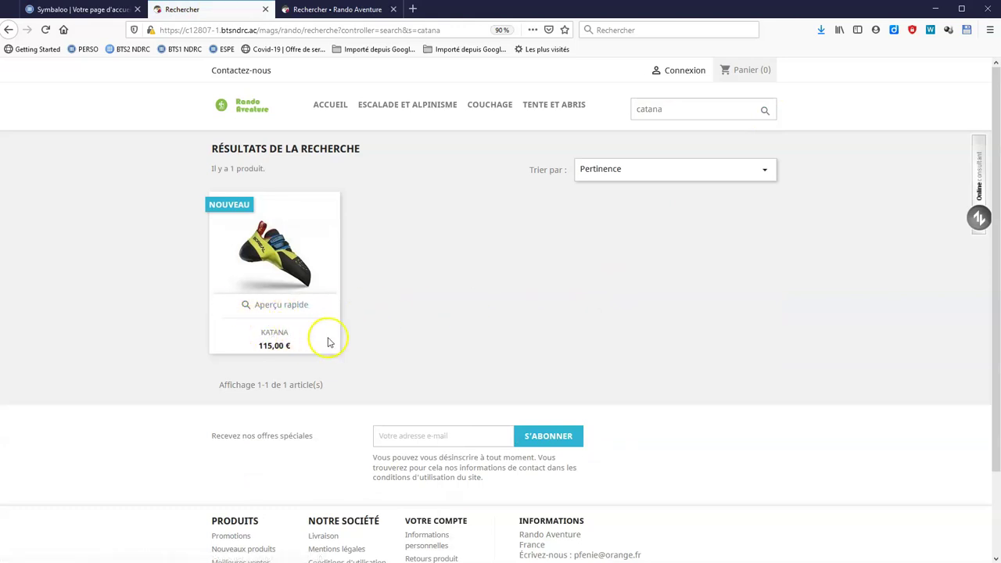
pyautogui.click(686, 115)
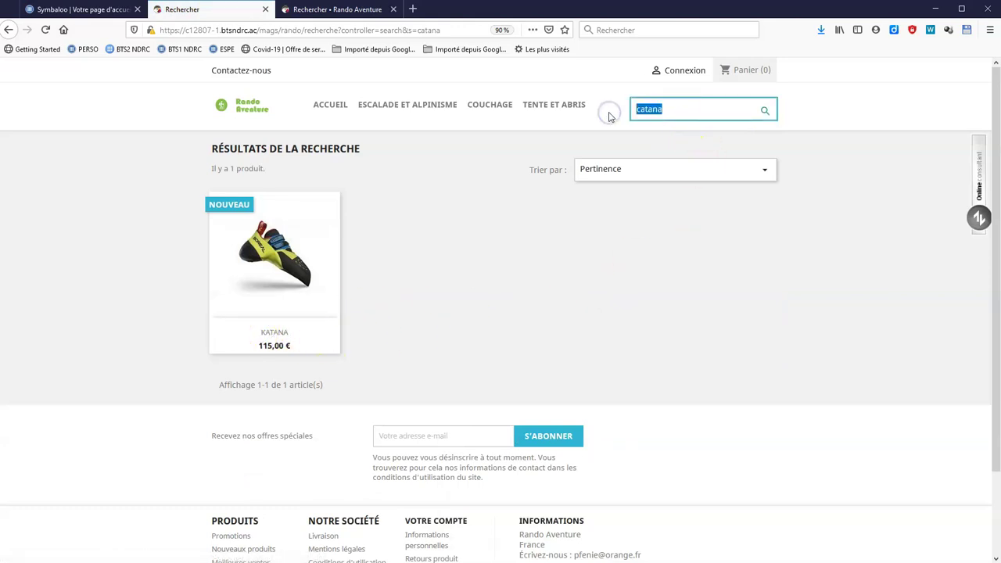
pyautogui.click(244, 108)
pyautogui.click(727, 116)
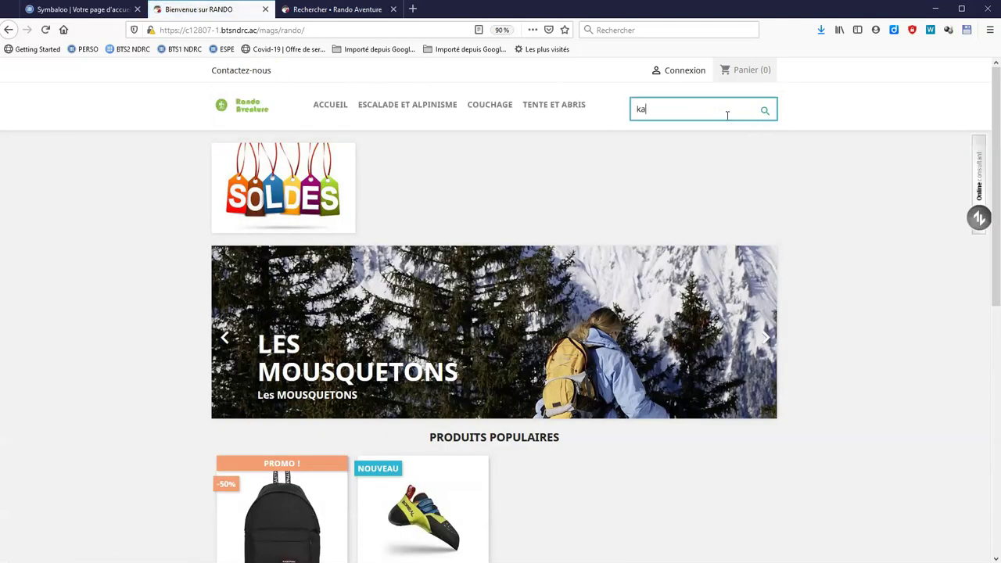
pyautogui.click(763, 109)
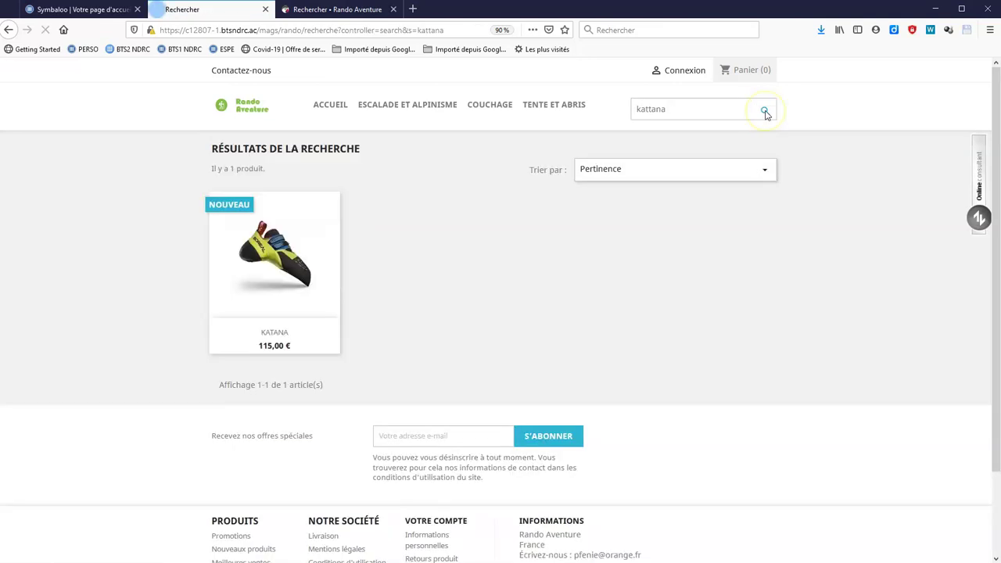
pyautogui.click(316, 10)
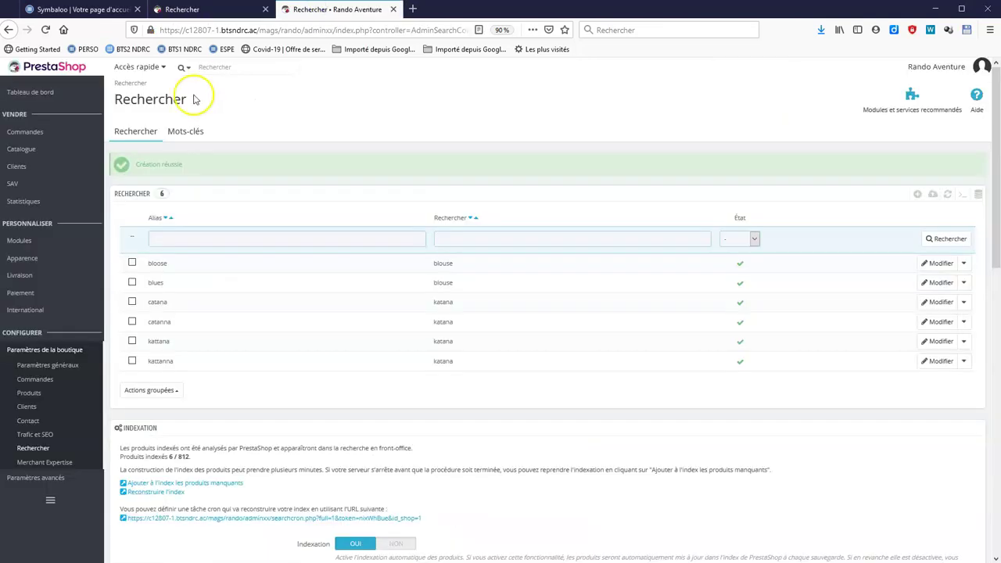
# Filter installed modules by 'produit' and open the Produits phares configuration.
pyautogui.moveTo(22, 240)
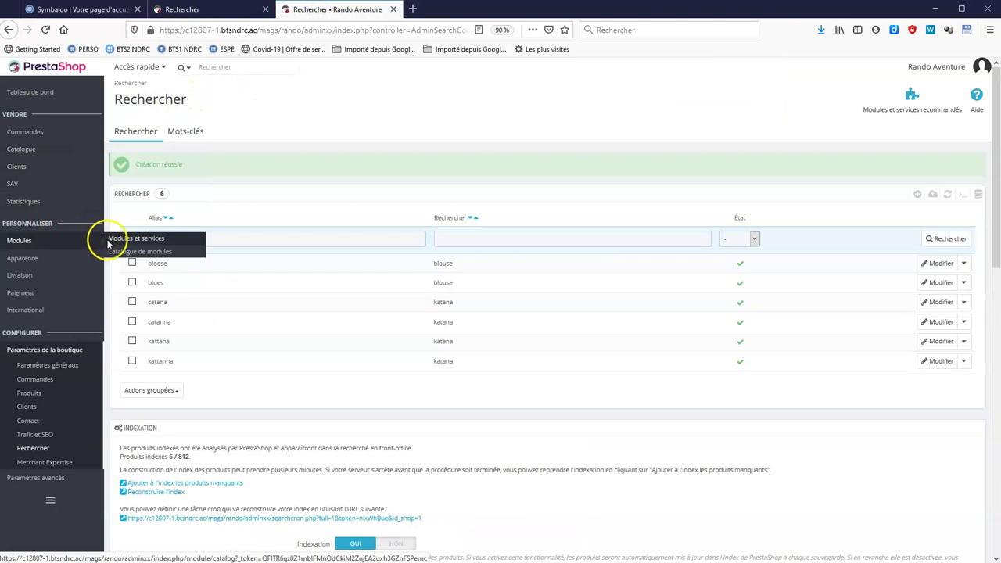
pyautogui.click(129, 241)
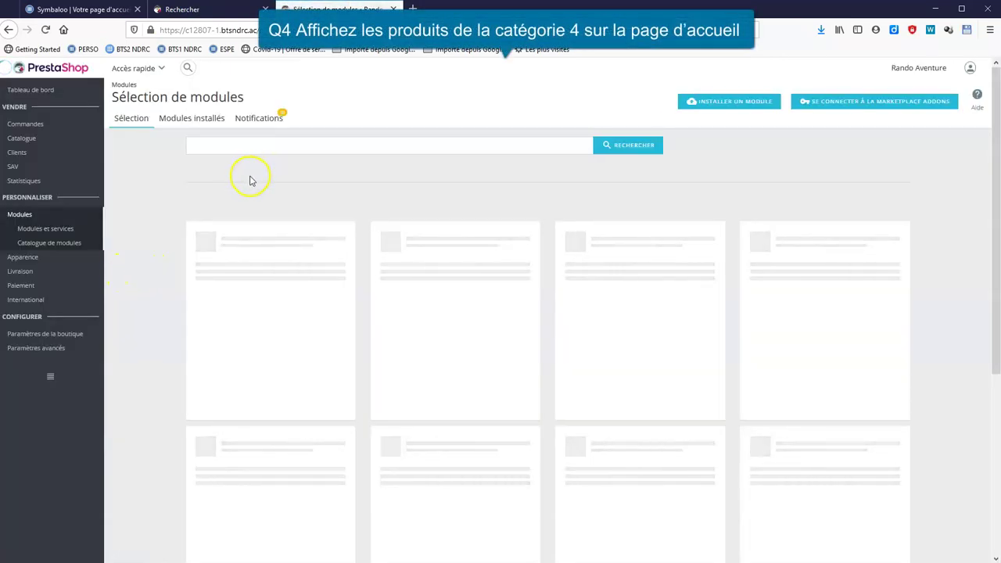
pyautogui.click(200, 120)
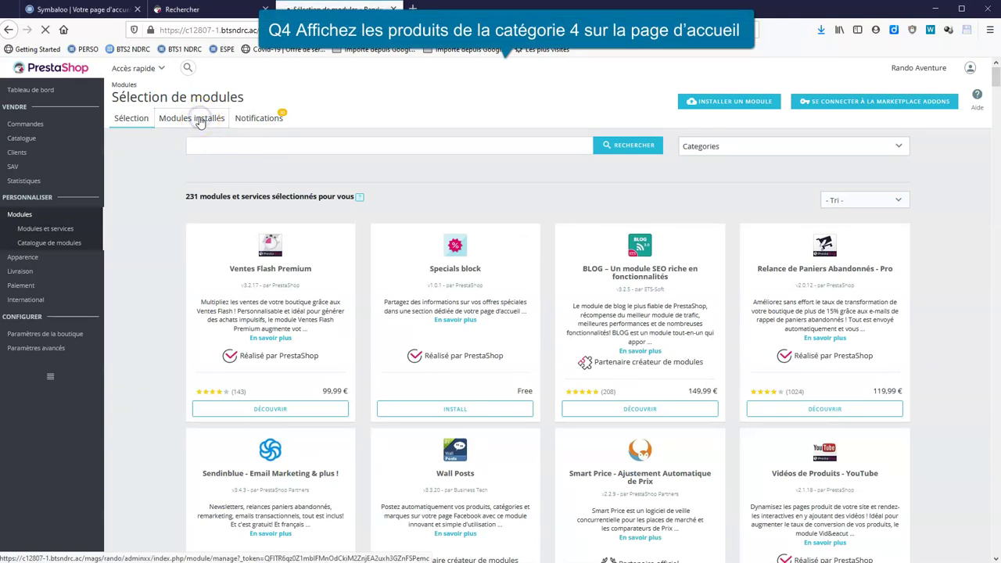
pyautogui.click(235, 145)
pyautogui.write('produit')
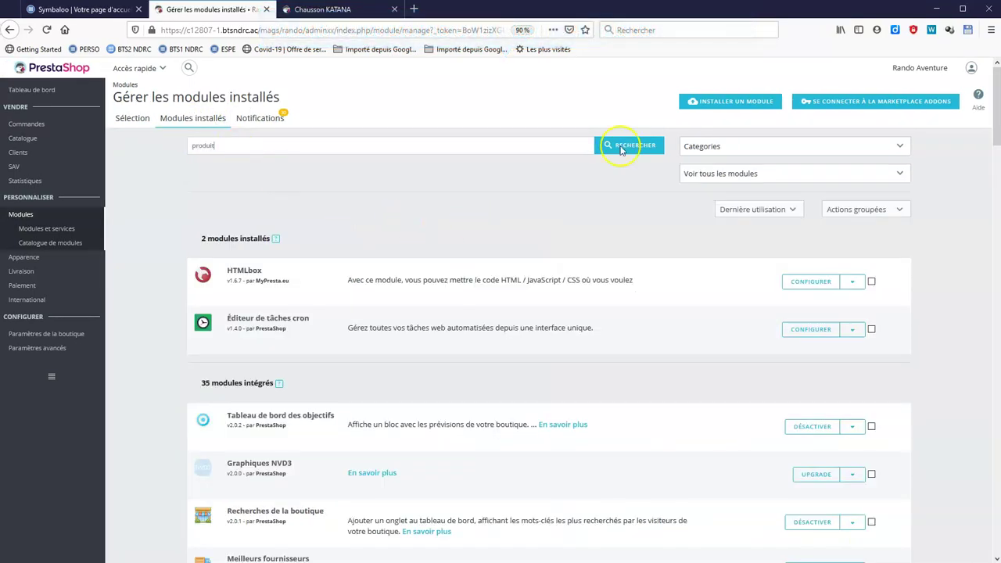
pyautogui.click(633, 143)
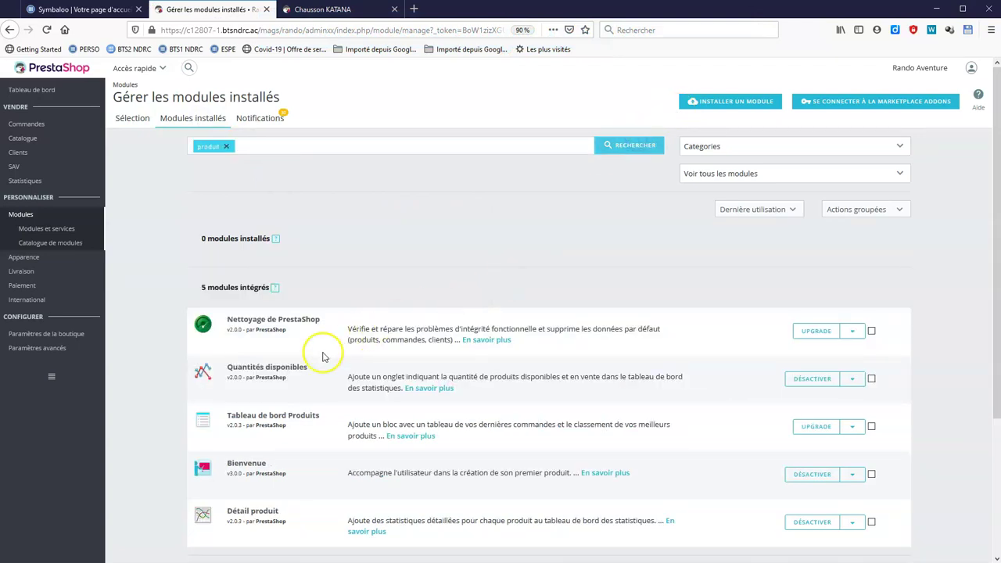
pyautogui.scroll(-4, 461, 327)
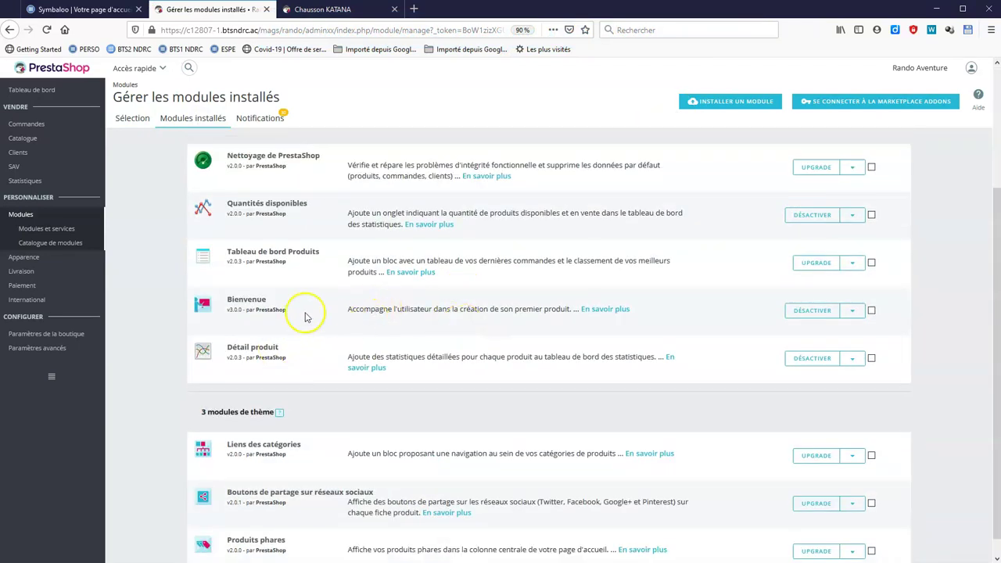
pyautogui.scroll(-1, 313, 329)
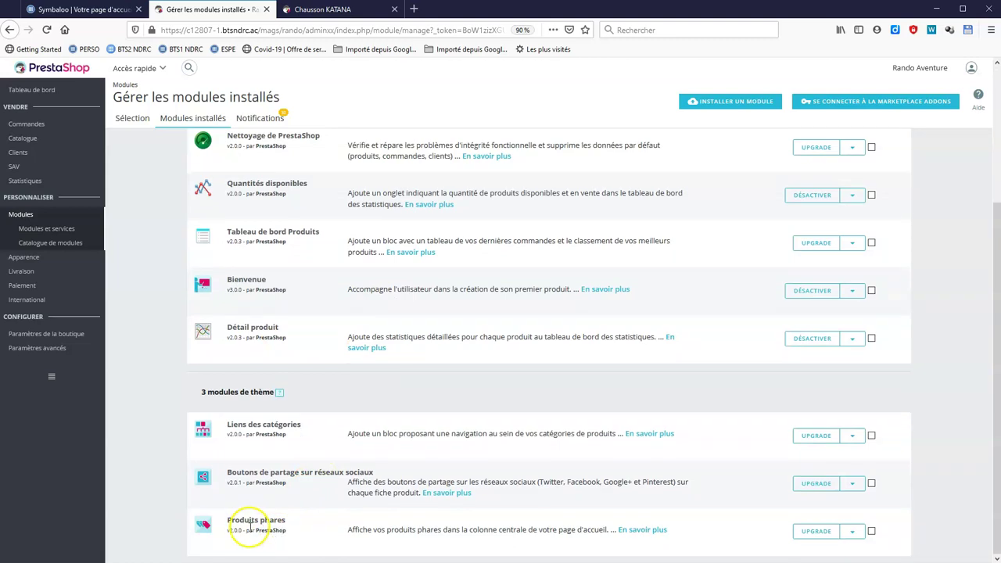
pyautogui.click(851, 531)
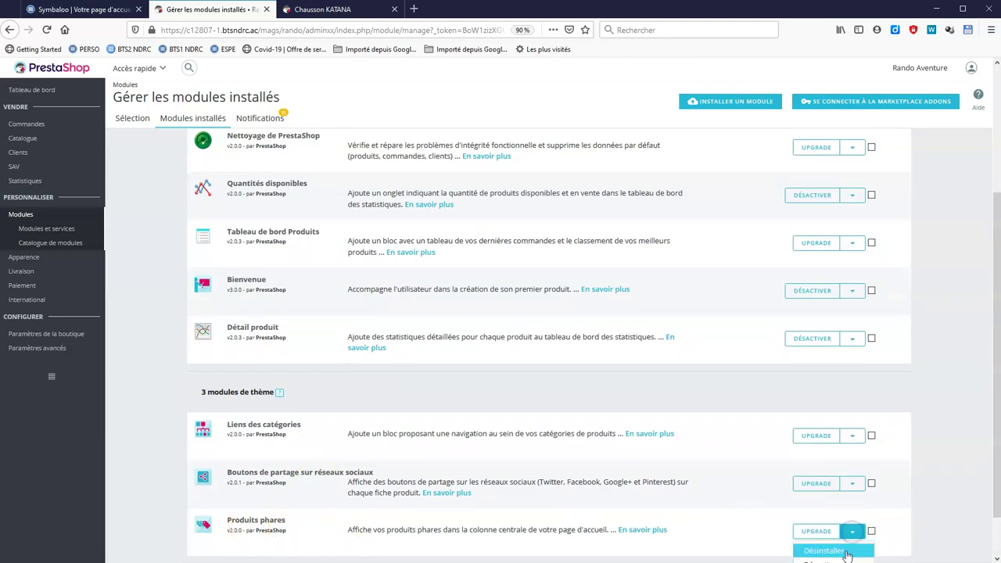
pyautogui.scroll(-1, 847, 556)
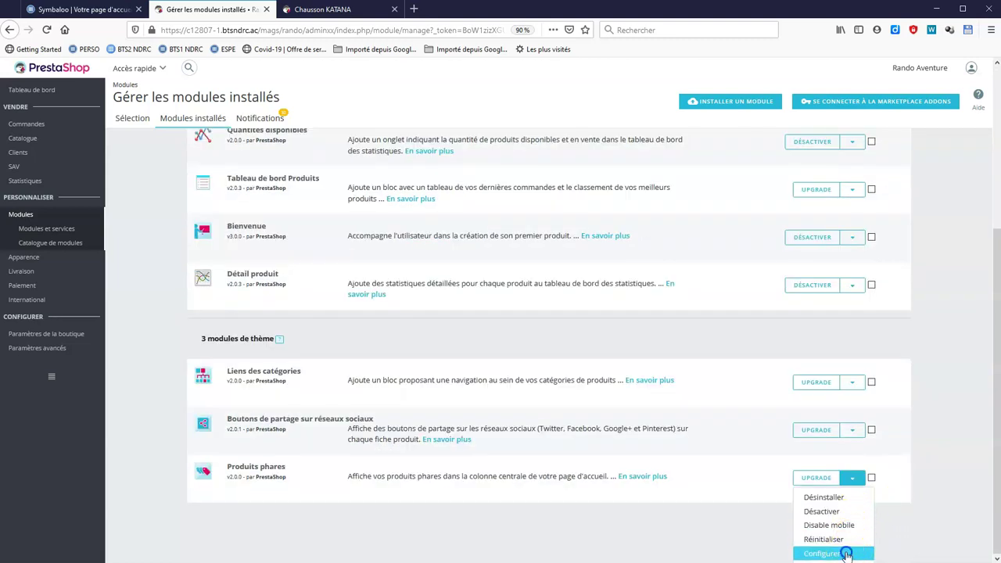
pyautogui.click(847, 555)
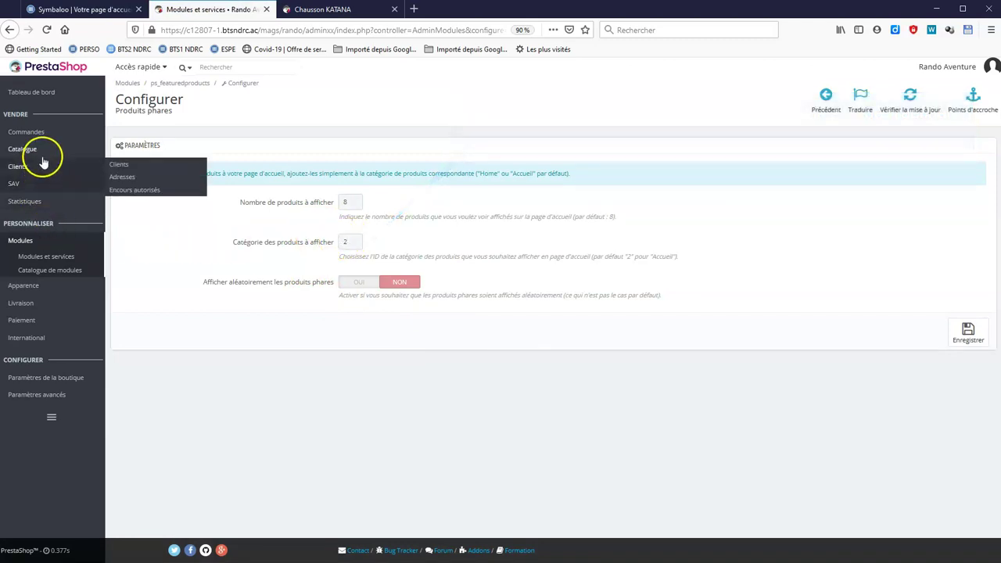
# Open the Catégories list in a new tab to look up the category ID.
pyautogui.moveTo(37, 179)
pyautogui.moveTo(41, 150)
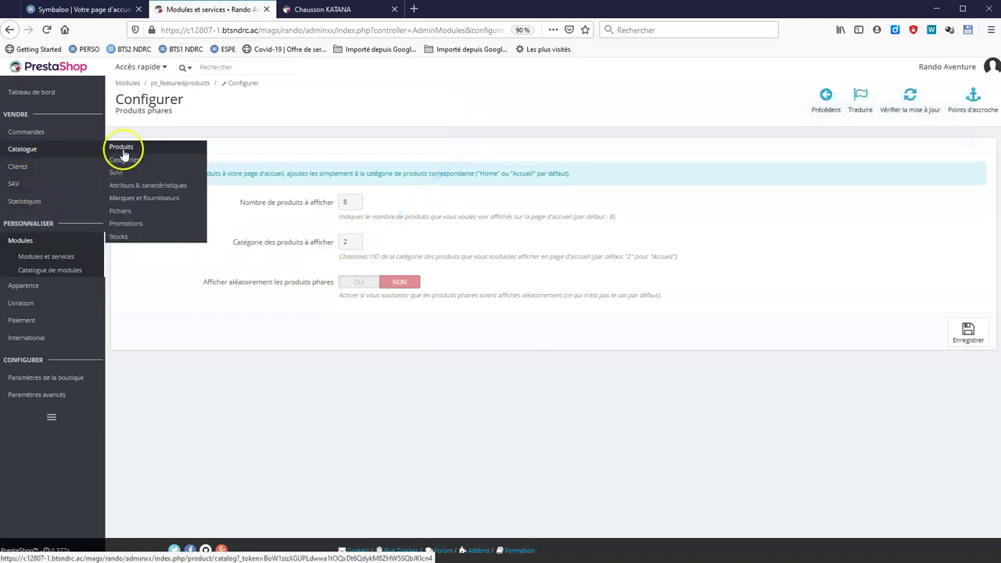
pyautogui.rightClick(144, 166)
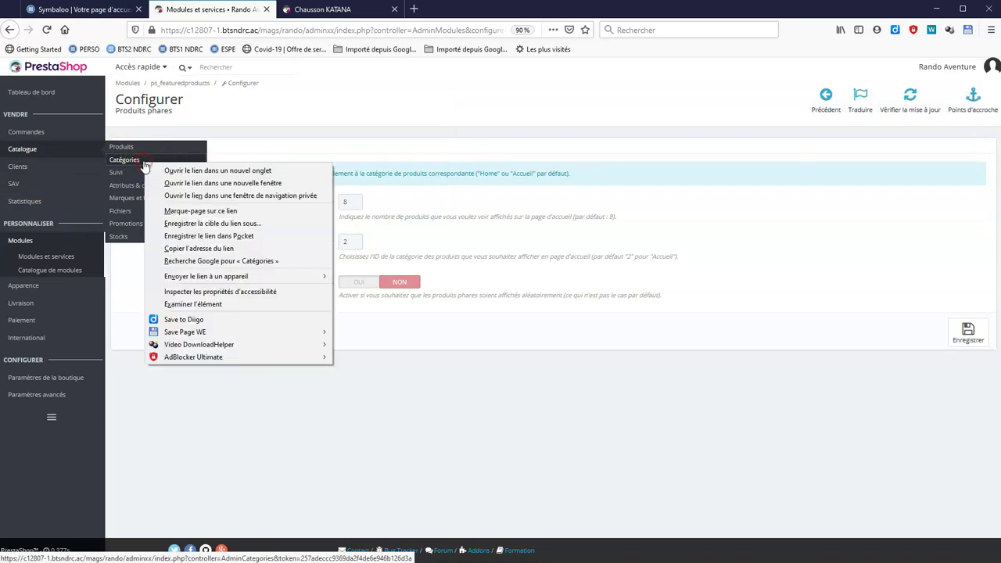
pyautogui.click(215, 166)
pyautogui.click(329, 11)
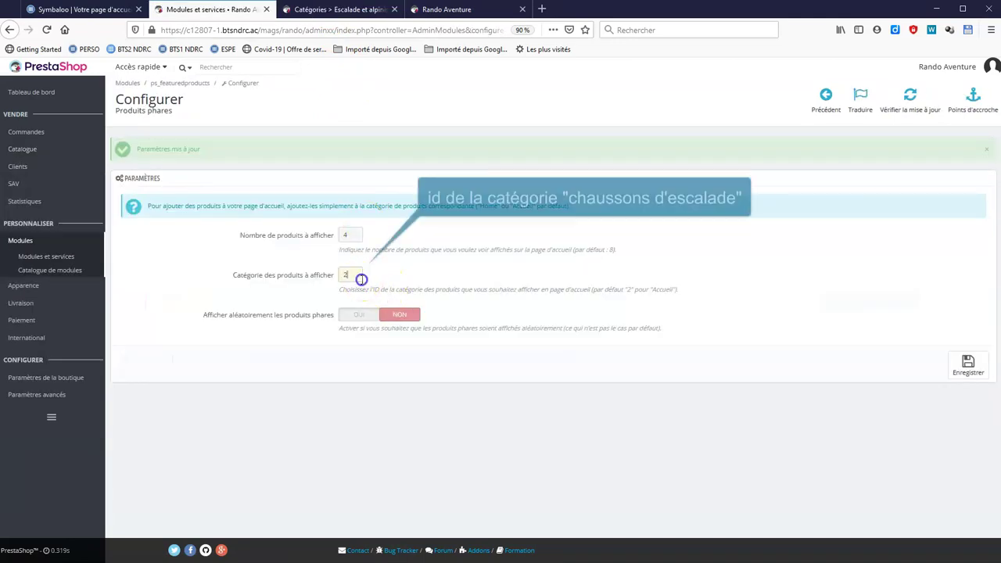
# Set Produits phares to 4 products from category 33, save, and reload the shop homepage.
pyautogui.click(377, 286)
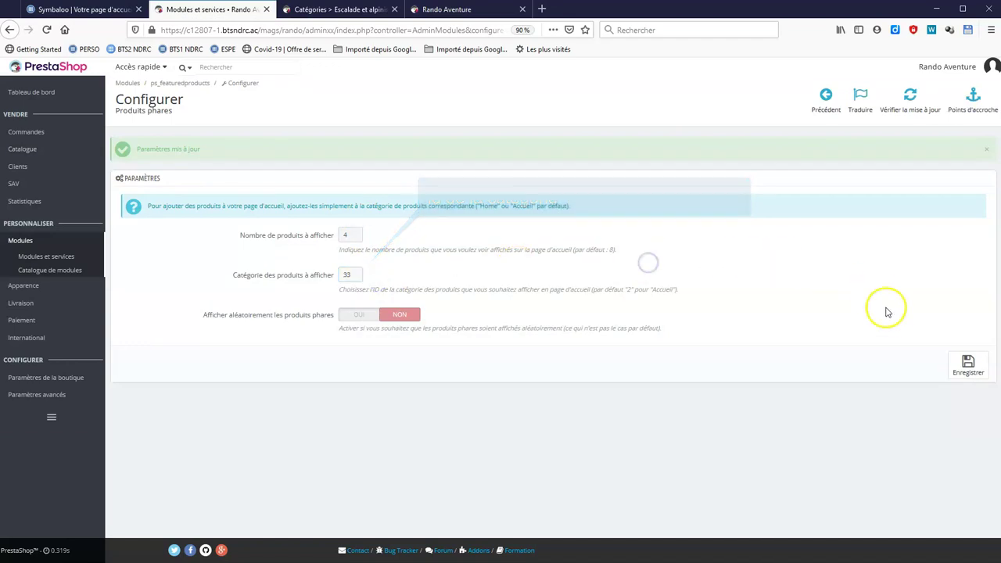
pyautogui.click(968, 365)
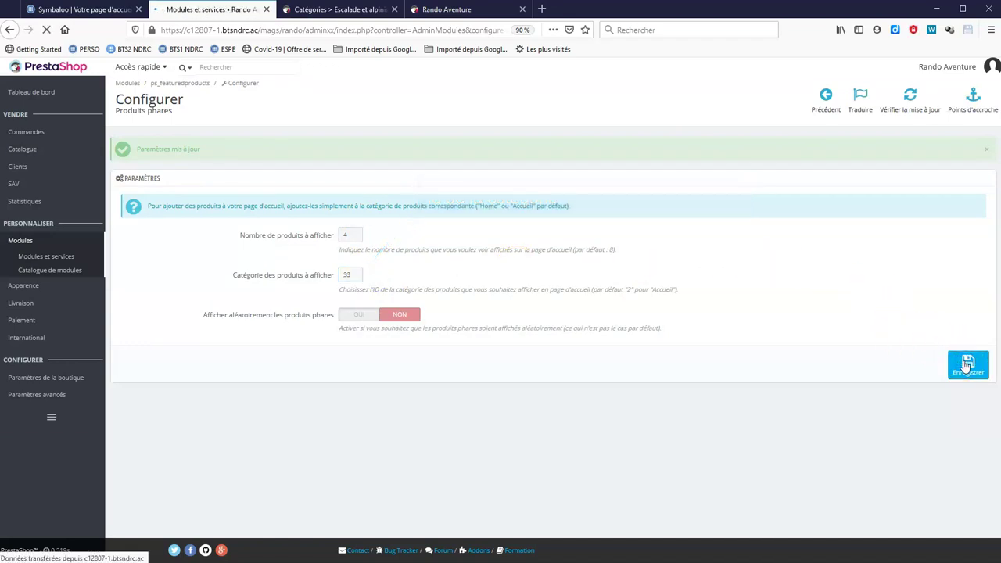
pyautogui.click(446, 9)
pyautogui.click(47, 29)
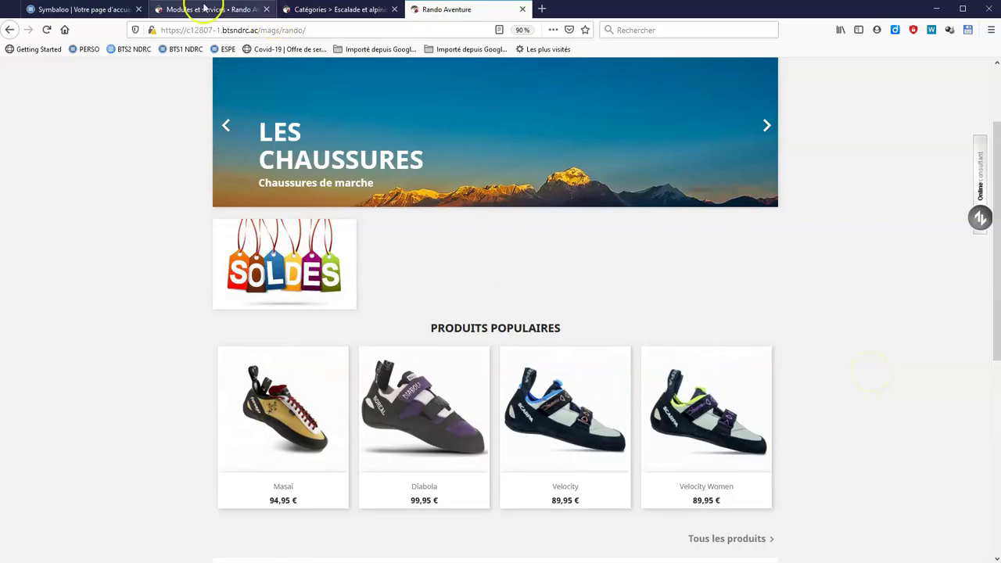
pyautogui.click(205, 10)
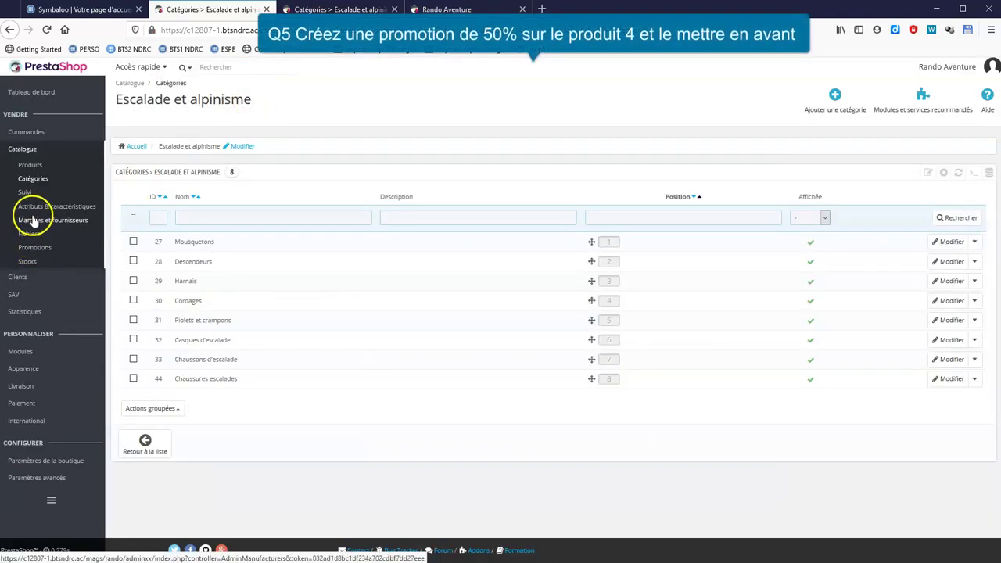
# Open the SAC A DOS EASTPAK product at its Prix section showing 49 € TTC.
pyautogui.click(32, 165)
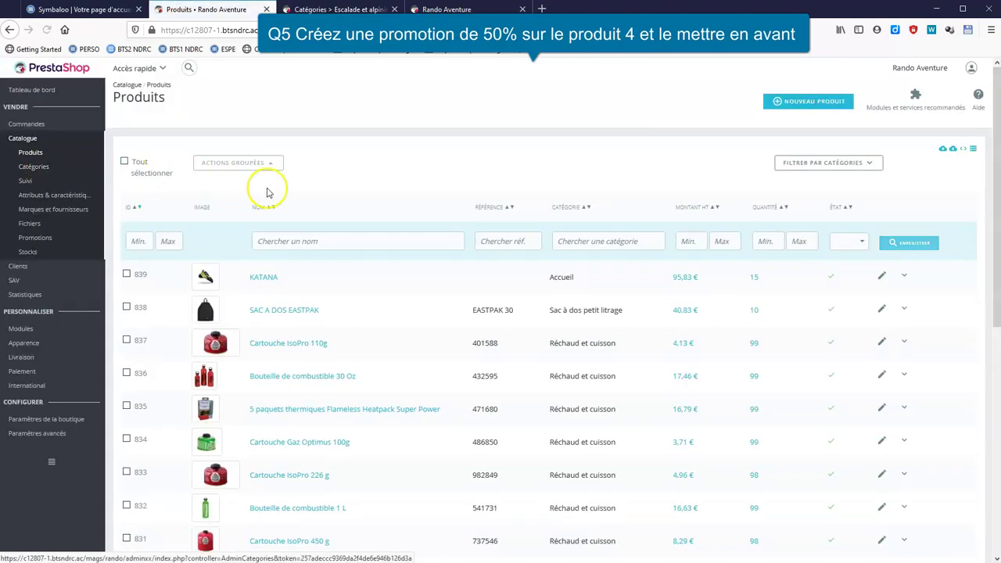
pyautogui.click(296, 311)
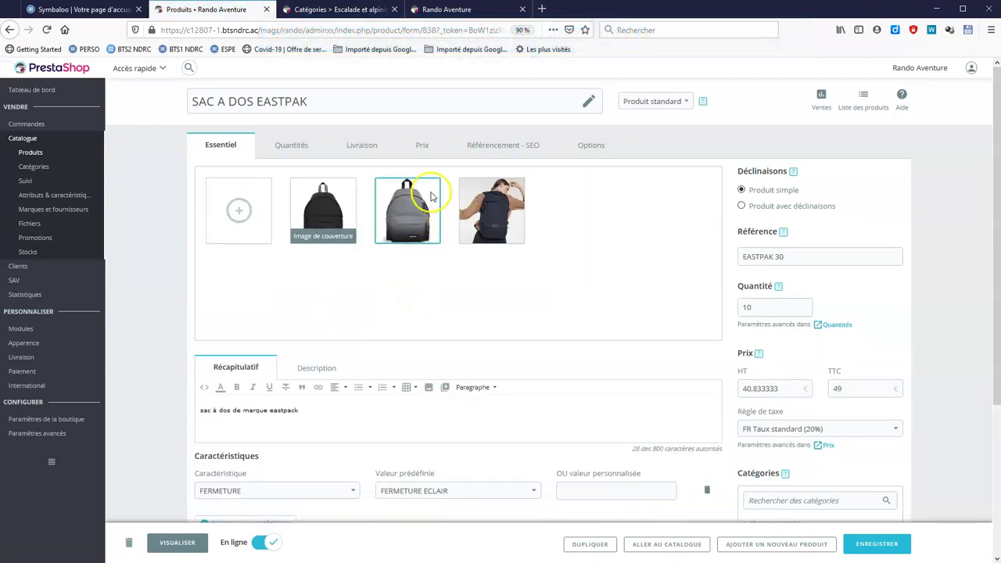
pyautogui.click(422, 148)
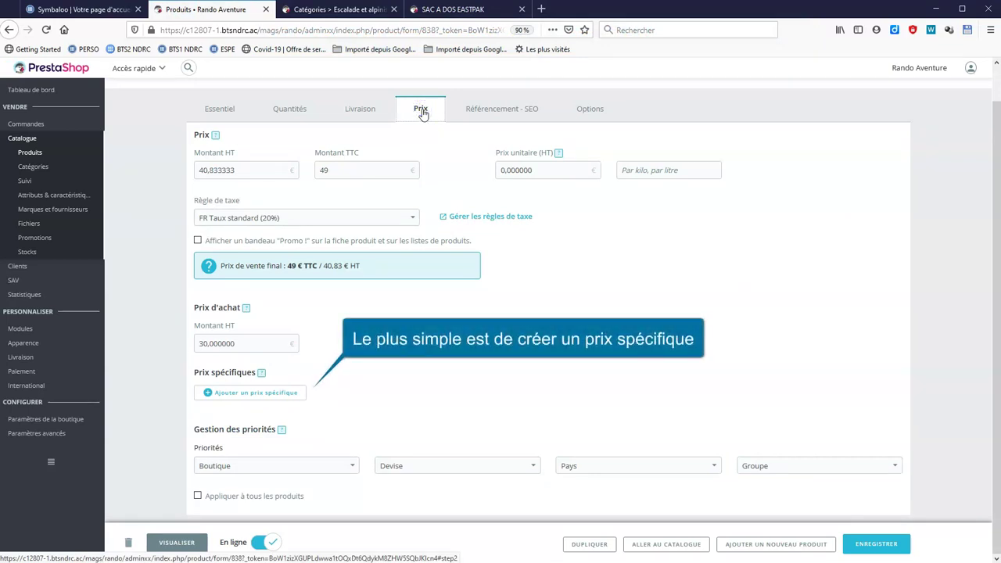
# Add a 50 % specific price for everyone to the EASTPAK backpack and save the product.
pyautogui.click(252, 392)
pyautogui.scroll(-3, 500, 364)
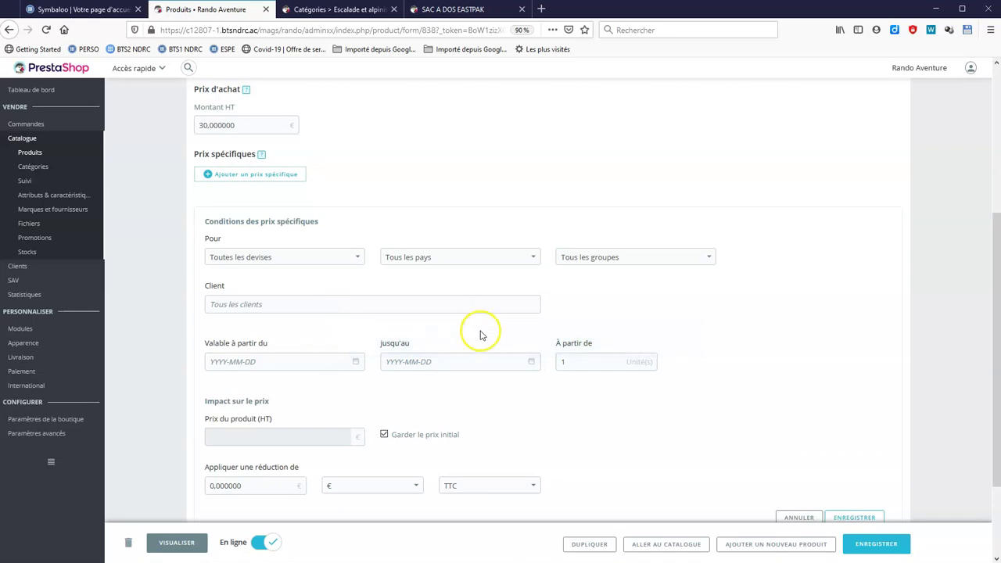
pyautogui.scroll(-2, 375, 469)
pyautogui.click(260, 368)
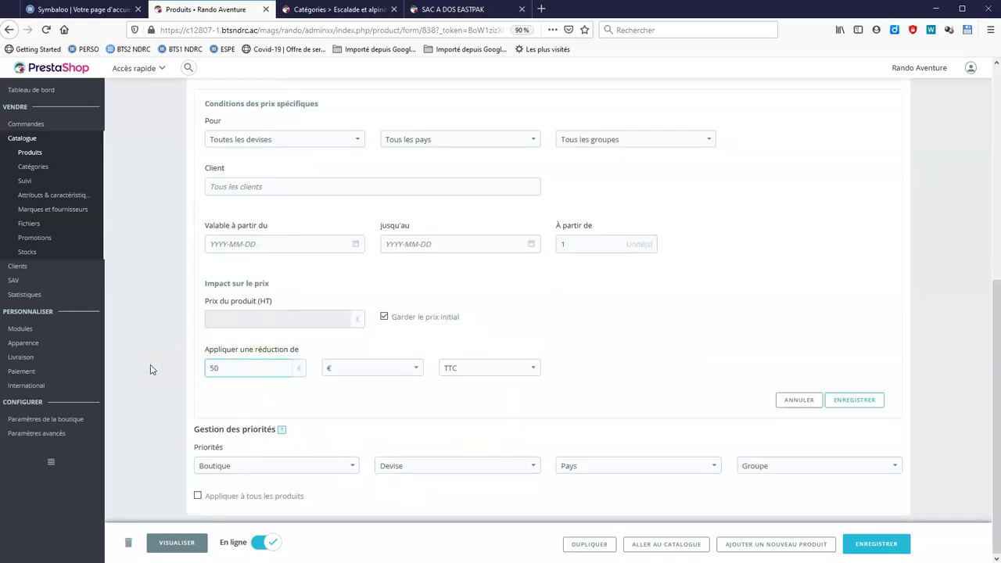
pyautogui.click(407, 371)
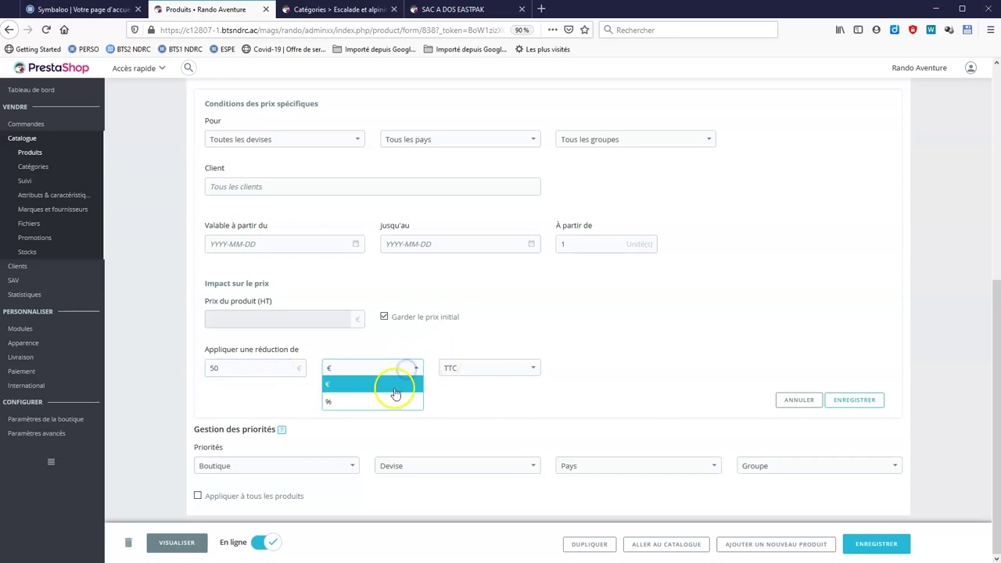
pyautogui.click(394, 400)
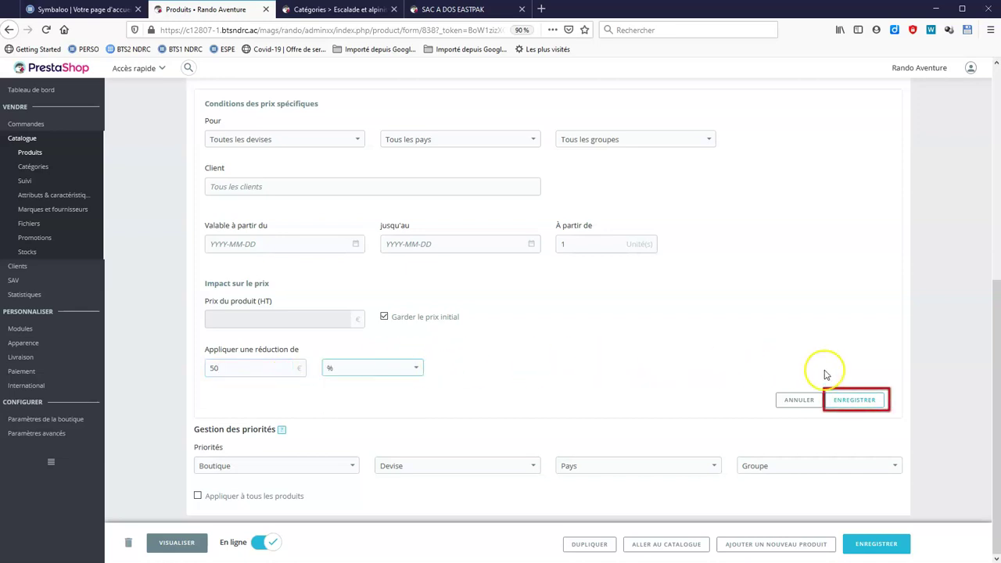
pyautogui.scroll(5, 409, 284)
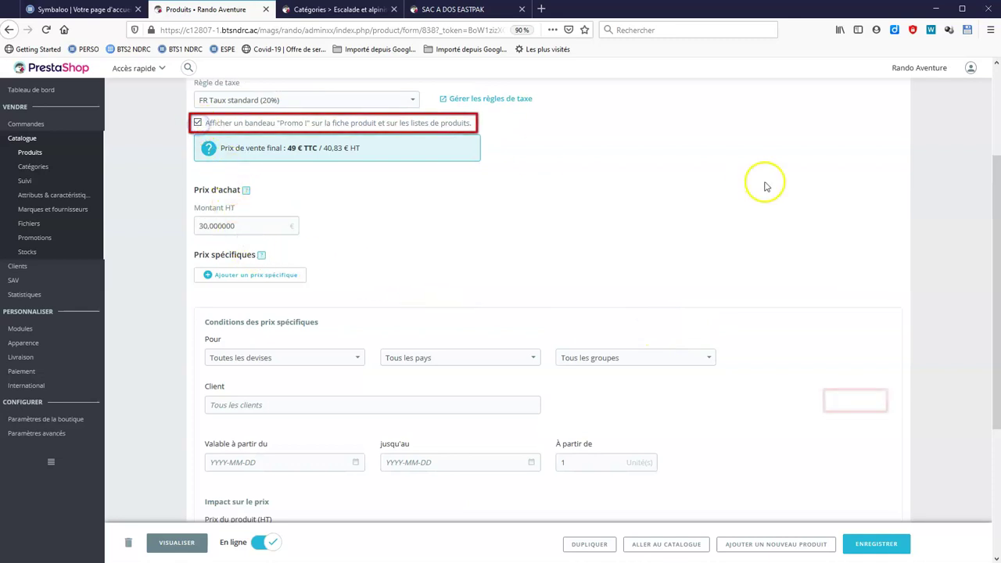
pyautogui.scroll(-5, 771, 187)
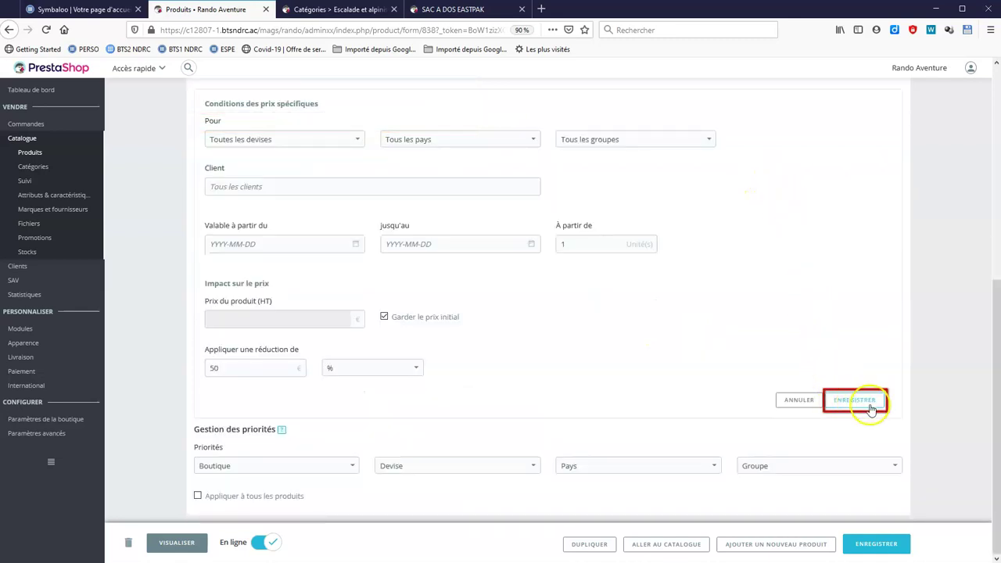
pyautogui.click(844, 407)
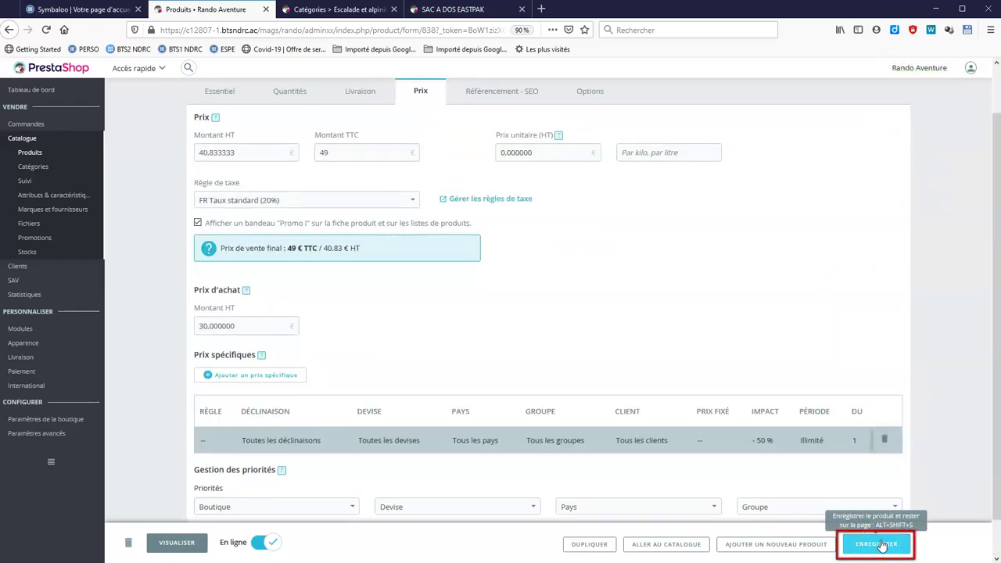
pyautogui.click(876, 545)
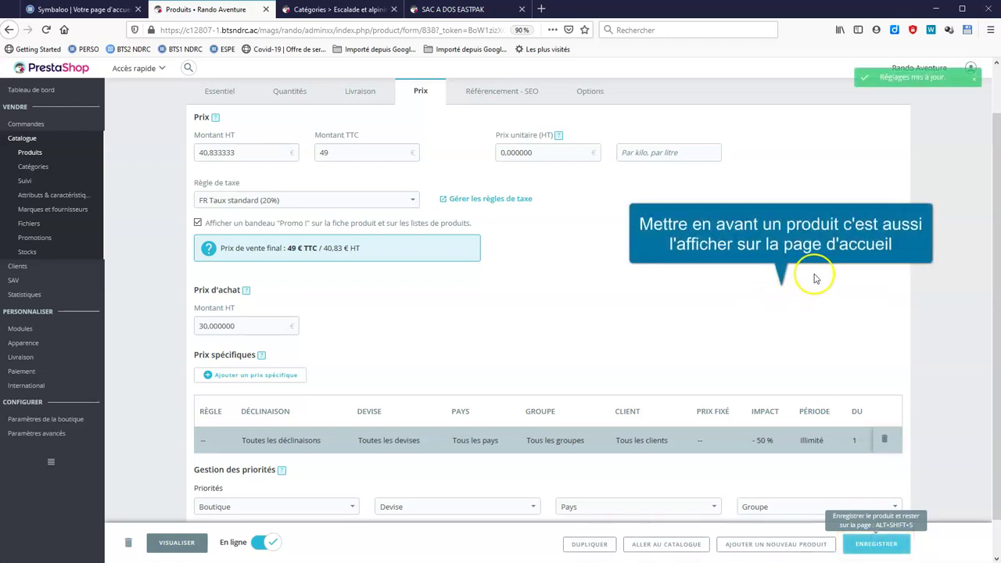
# Make Accueil the backpack's main category, save it, and view the shop homepage.
pyautogui.click(222, 93)
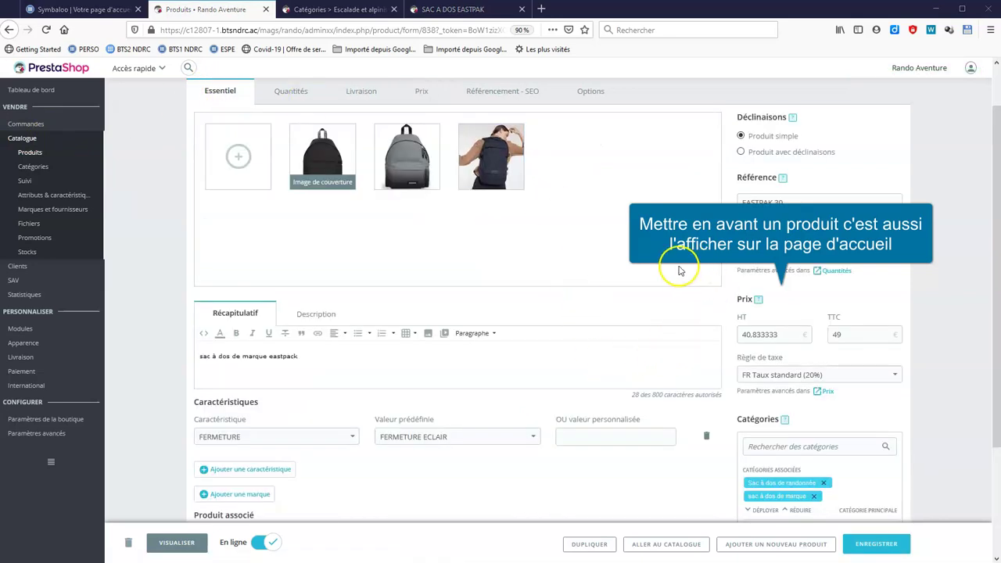
pyautogui.scroll(-2, 681, 262)
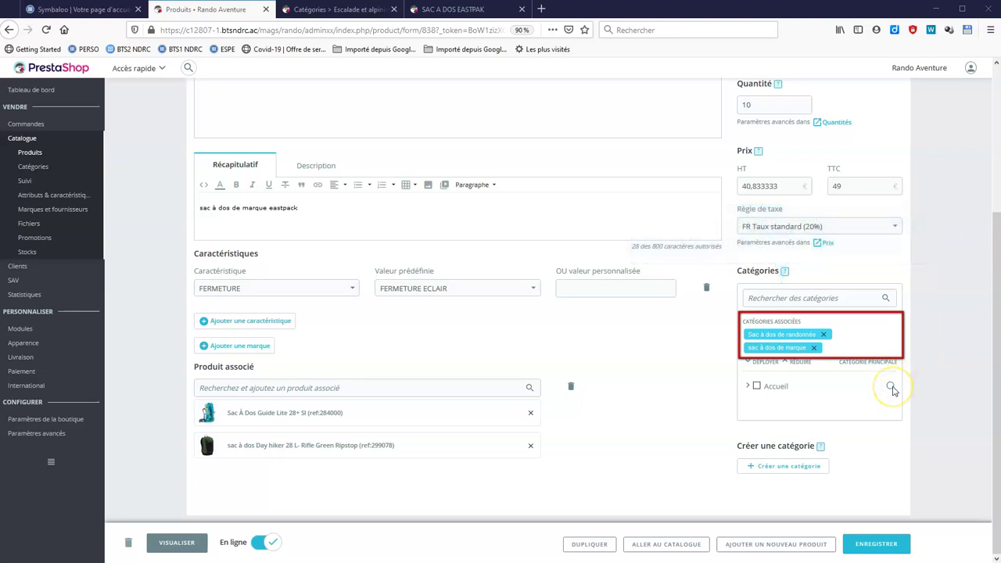
pyautogui.click(890, 387)
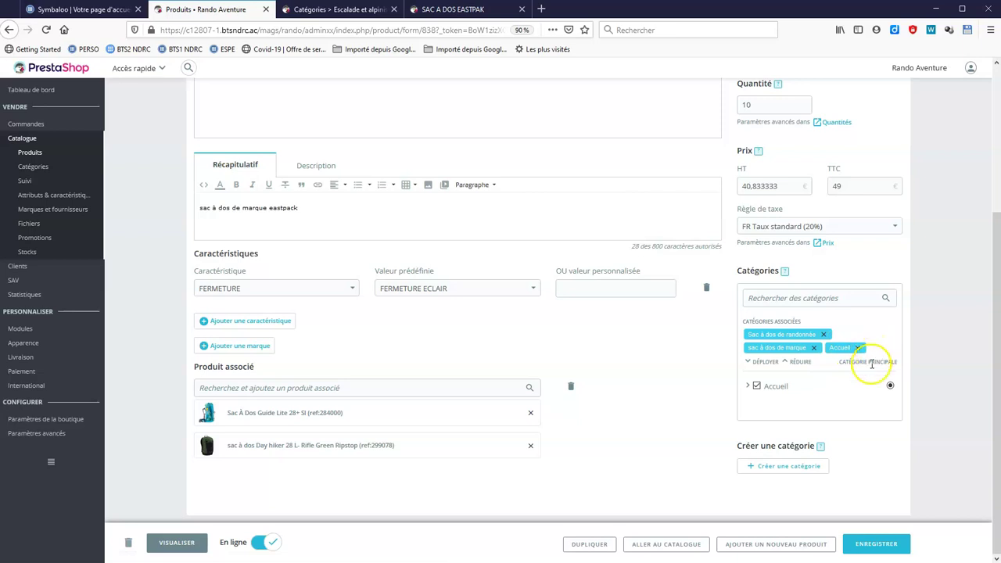
pyautogui.click(878, 542)
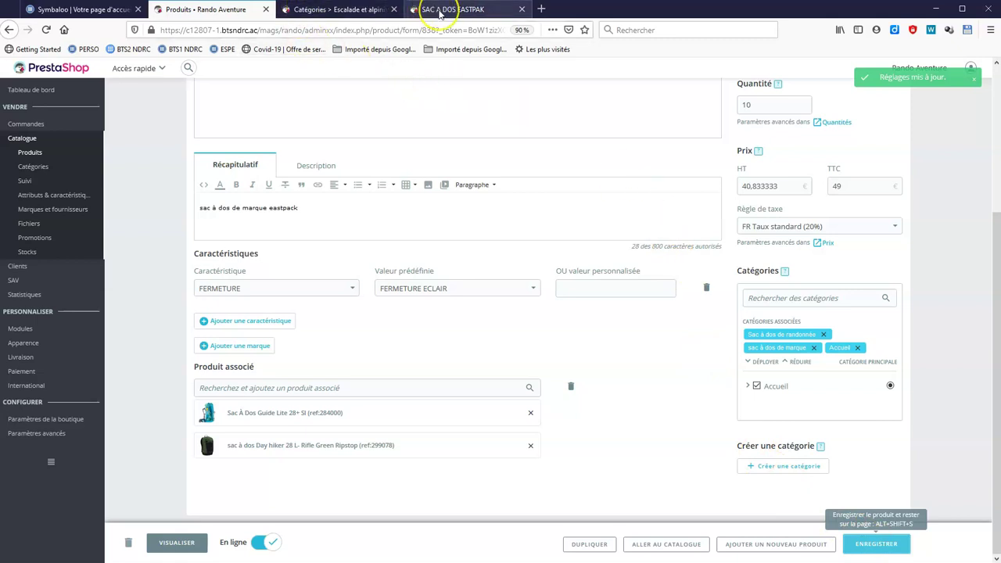
pyautogui.click(449, 10)
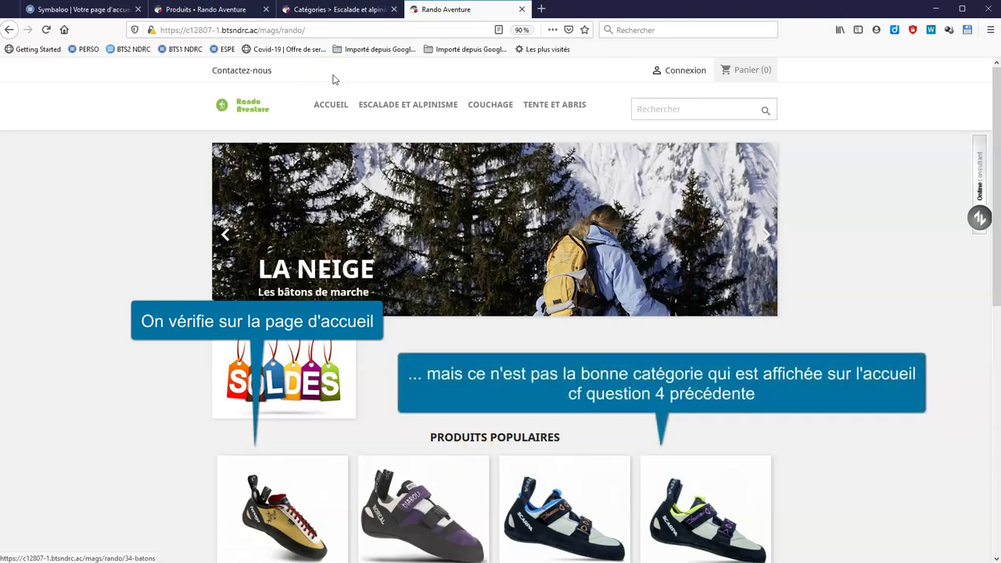
# Reconfigure the Produits phares module to use category 2 (Accueil) and save.
pyautogui.click(221, 10)
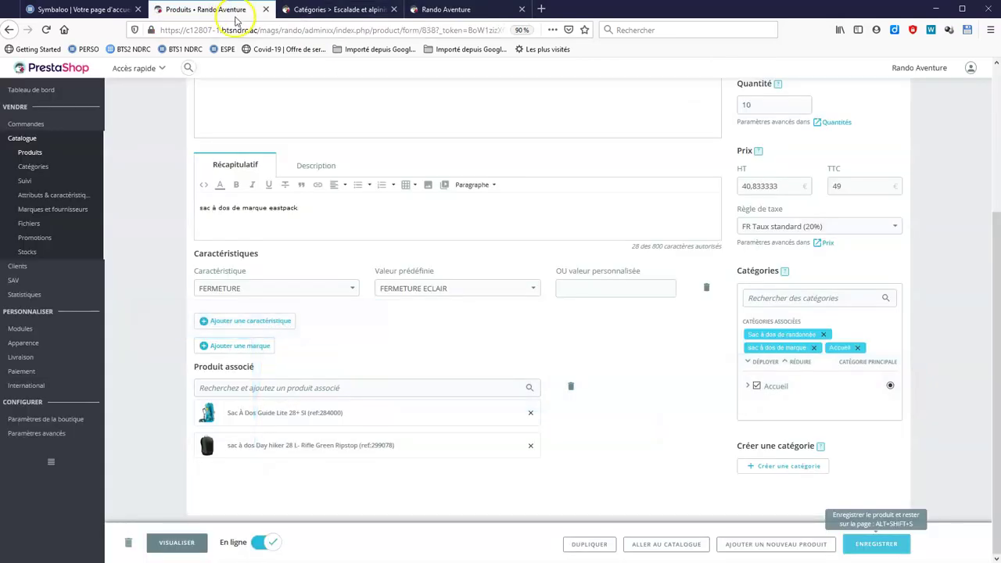
pyautogui.click(30, 329)
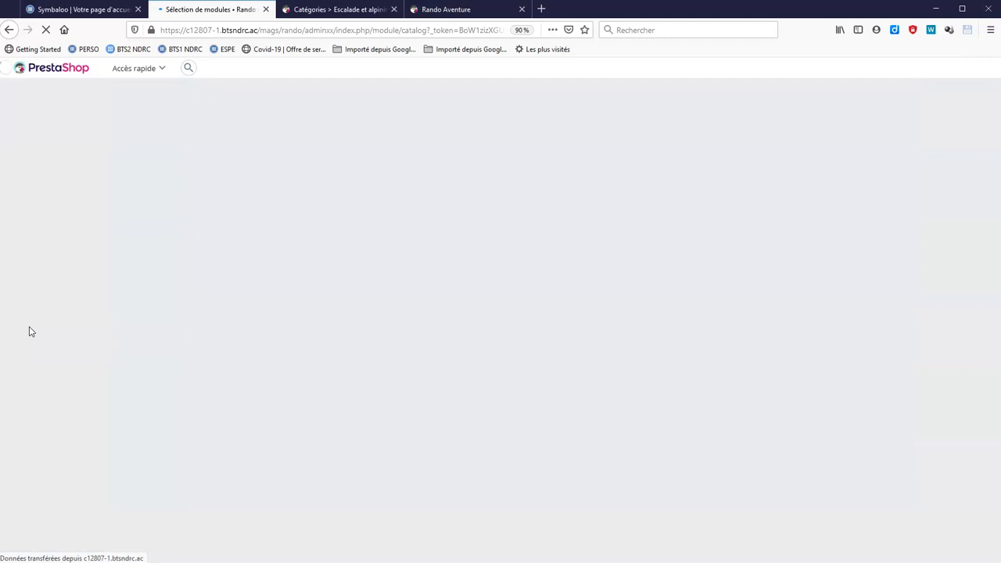
pyautogui.click(211, 123)
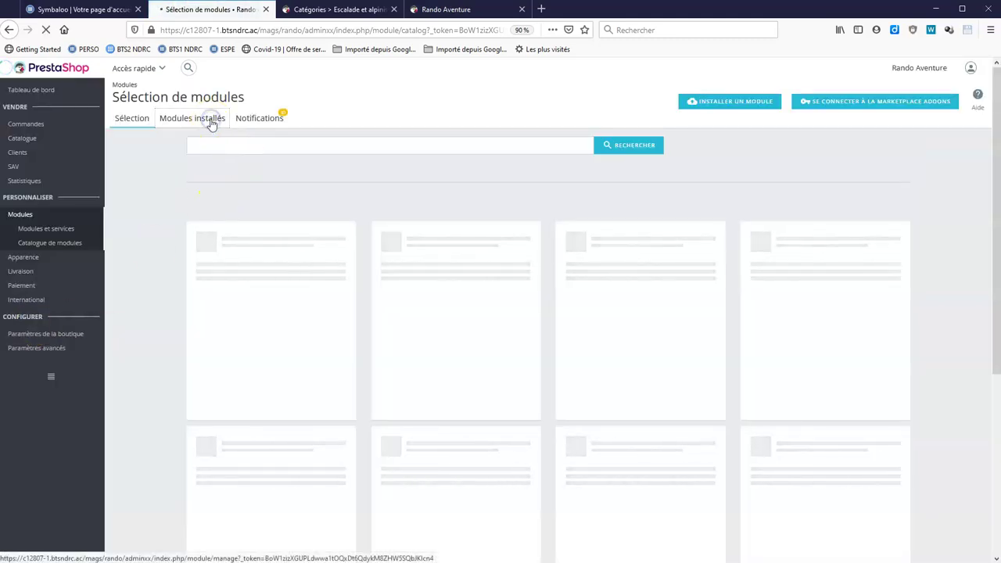
pyautogui.click(214, 143)
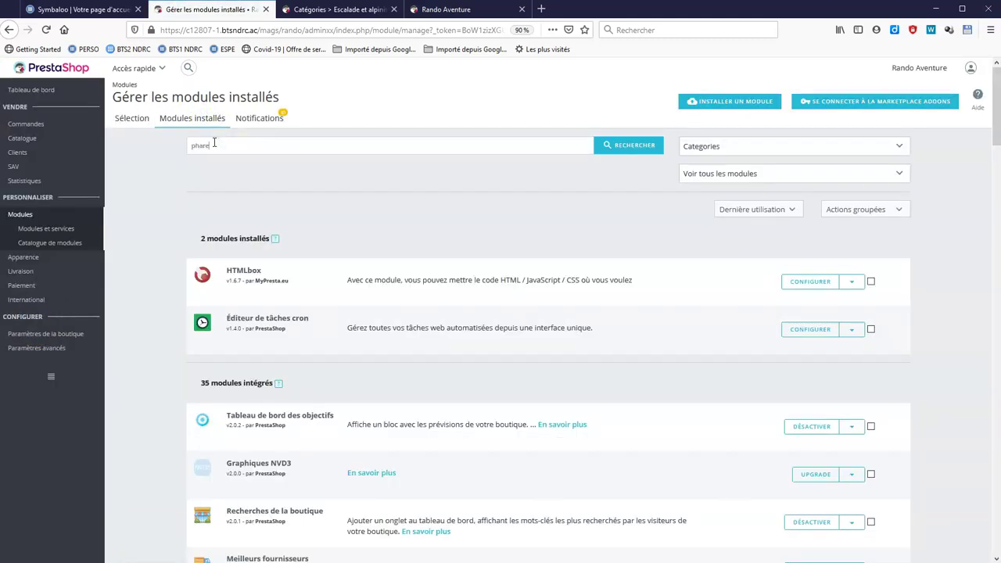
pyautogui.press('Return')
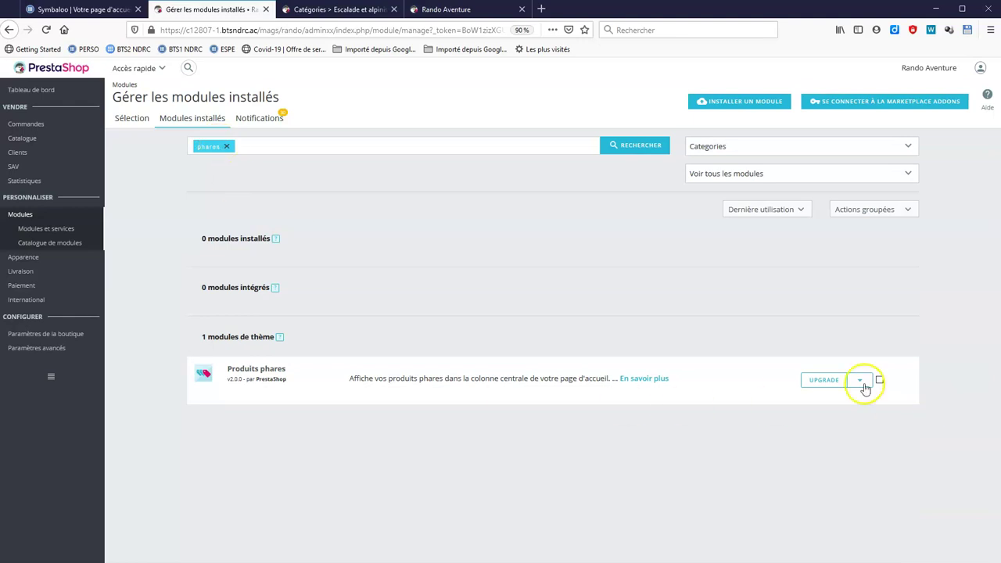
pyautogui.click(860, 381)
pyautogui.click(850, 452)
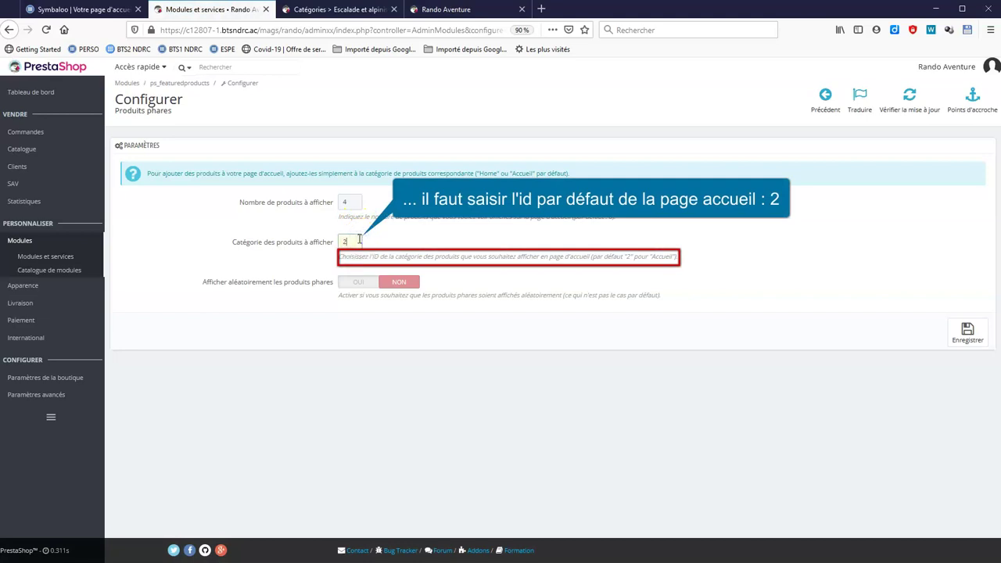
pyautogui.click(379, 255)
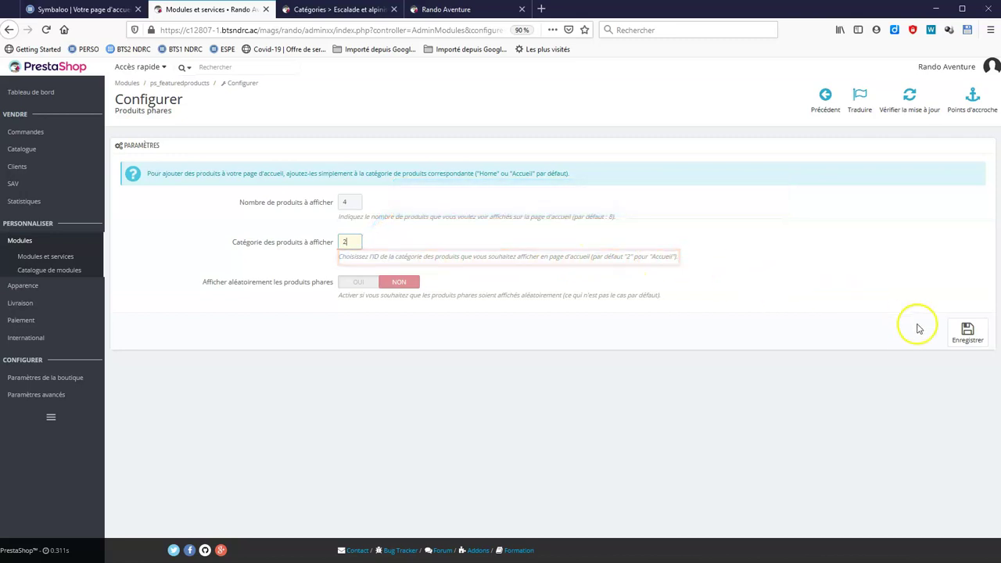
pyautogui.click(961, 334)
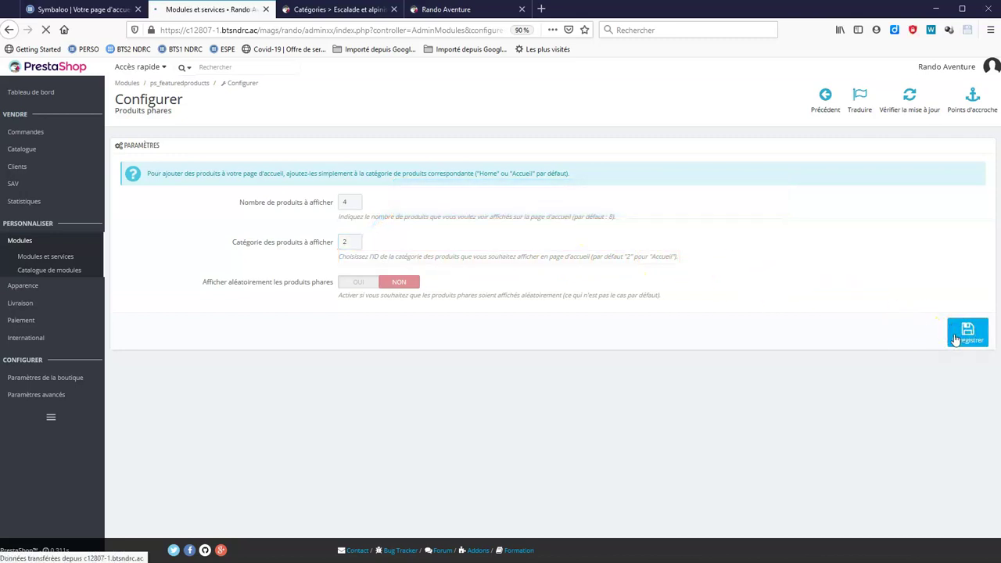
# Reload the storefront to confirm SAC A DOS EASTPAK and KATANA now appear under Produits populaires.
pyautogui.click(493, 9)
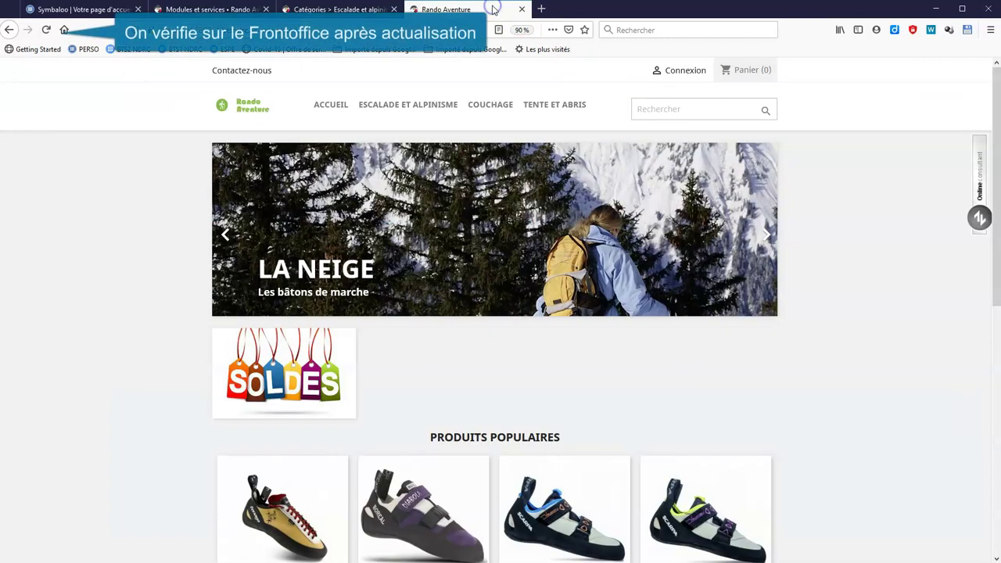
pyautogui.click(47, 29)
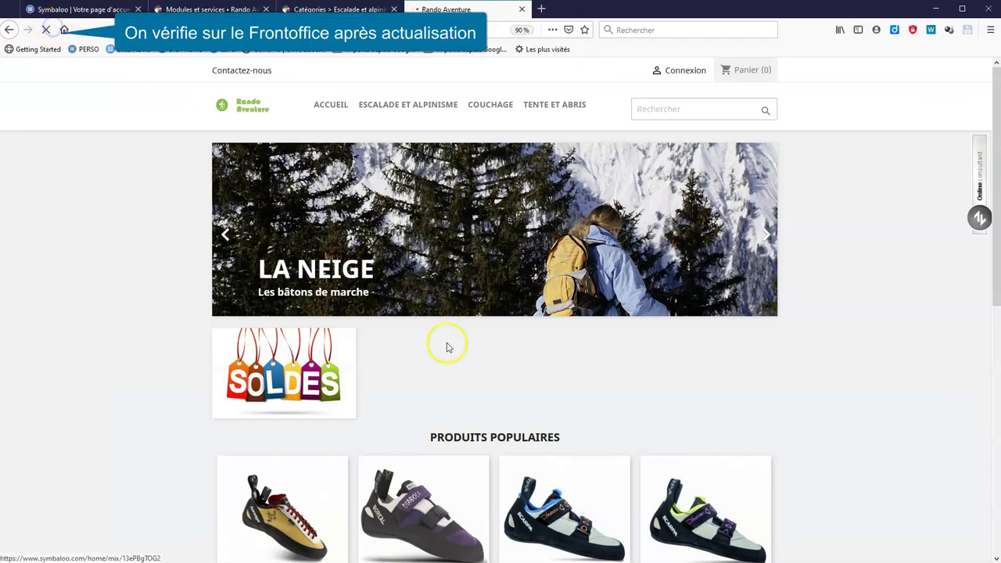
pyautogui.scroll(-3, 601, 380)
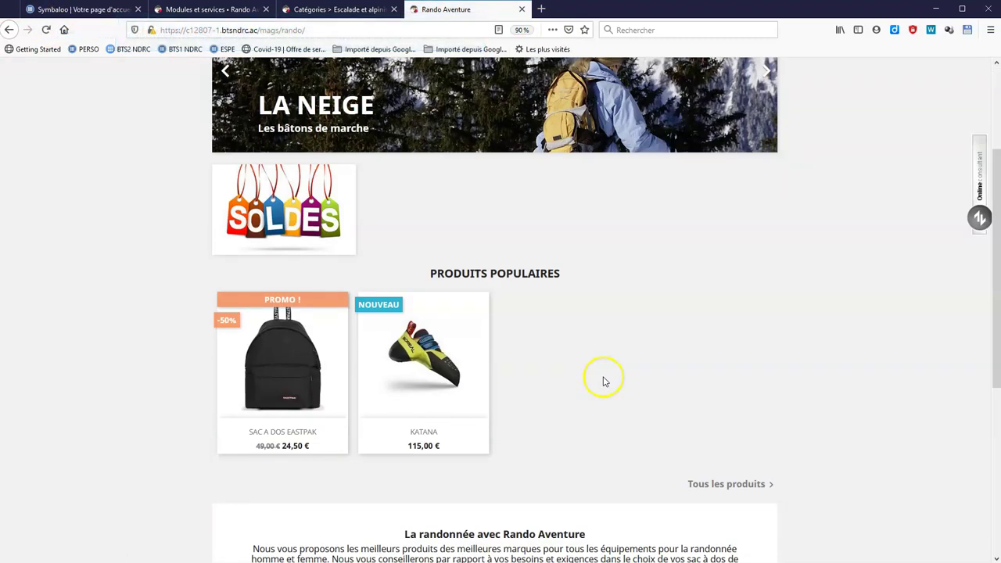
pyautogui.moveTo(330, 339)
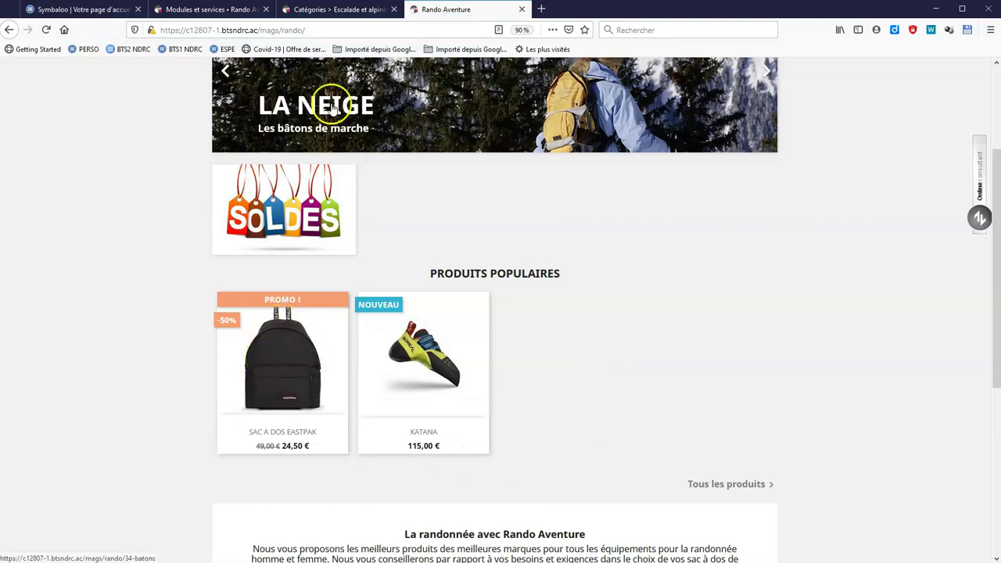
pyautogui.click(191, 10)
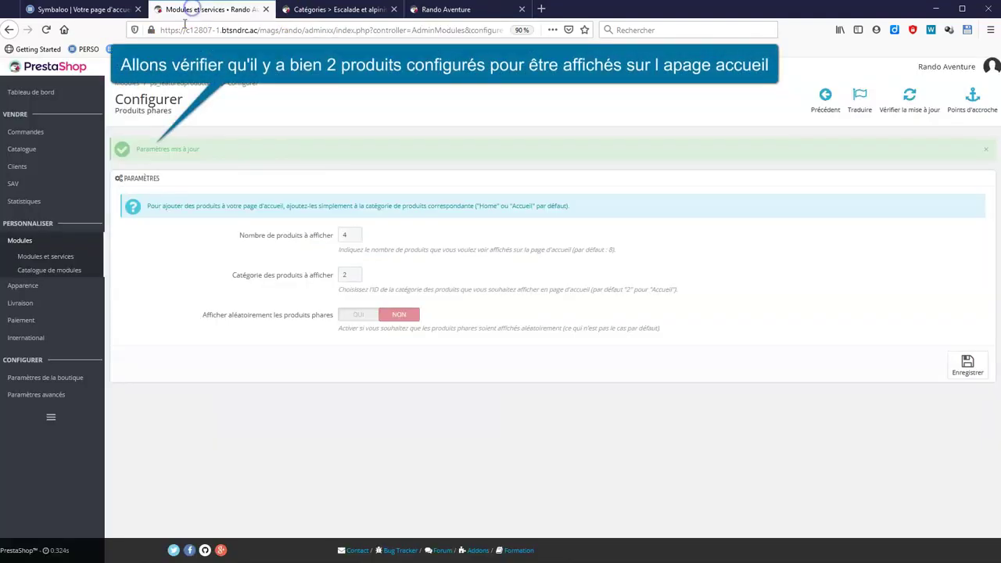
pyautogui.click(47, 148)
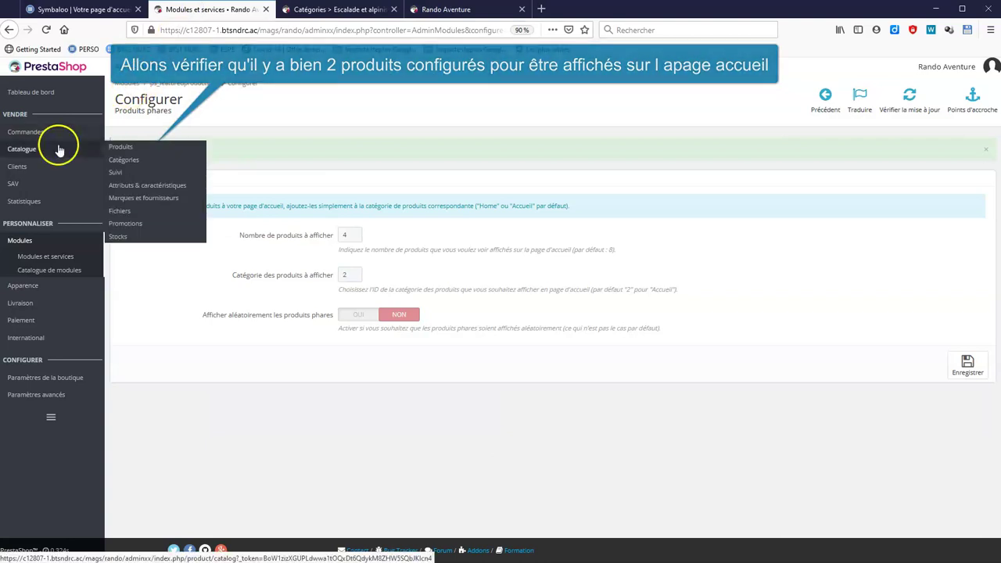
# Filter the admin product list by the Accueil category, leaving only KATANA and SAC A DOS EASTPAK.
pyautogui.click(121, 148)
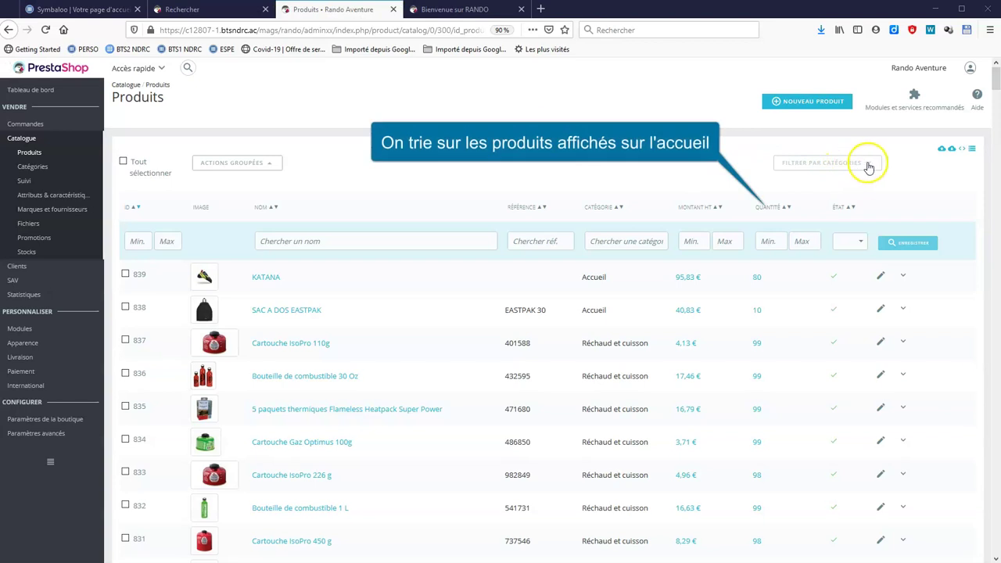
pyautogui.click(873, 166)
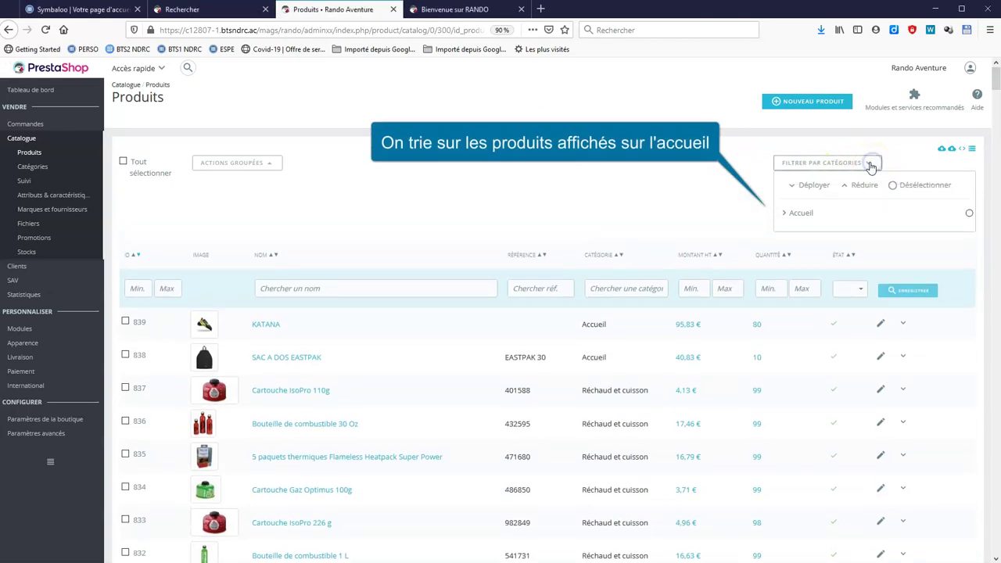
pyautogui.click(967, 214)
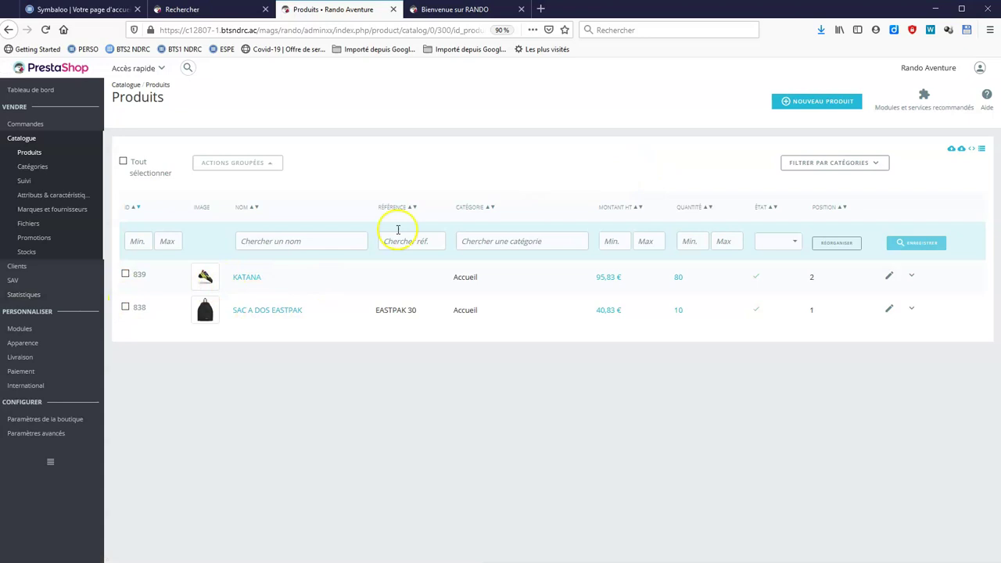
pyautogui.click(460, 9)
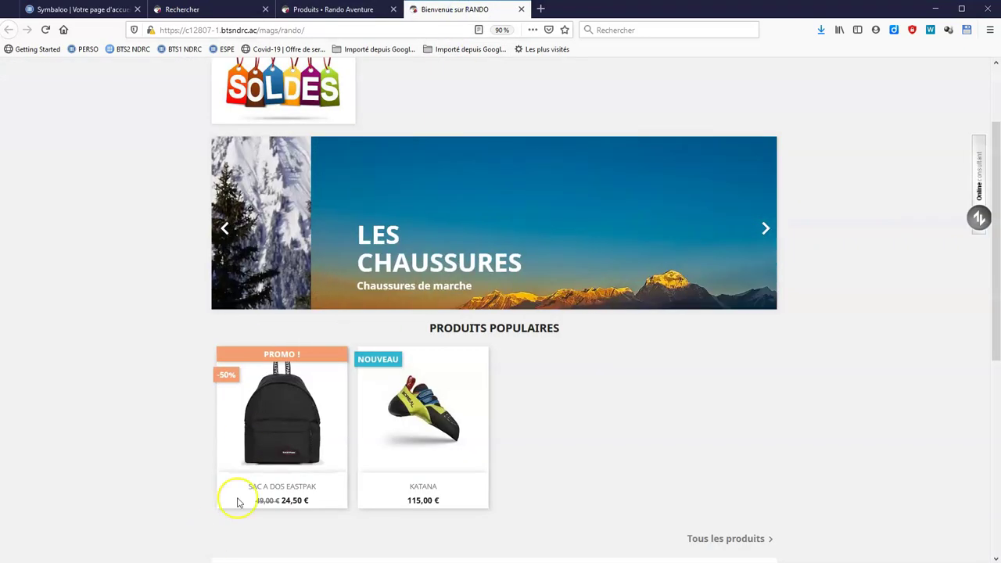
# Reorder the Accueil products so KATANA sits above SAC A DOS EASTPAK, and save.
pyautogui.click(344, 9)
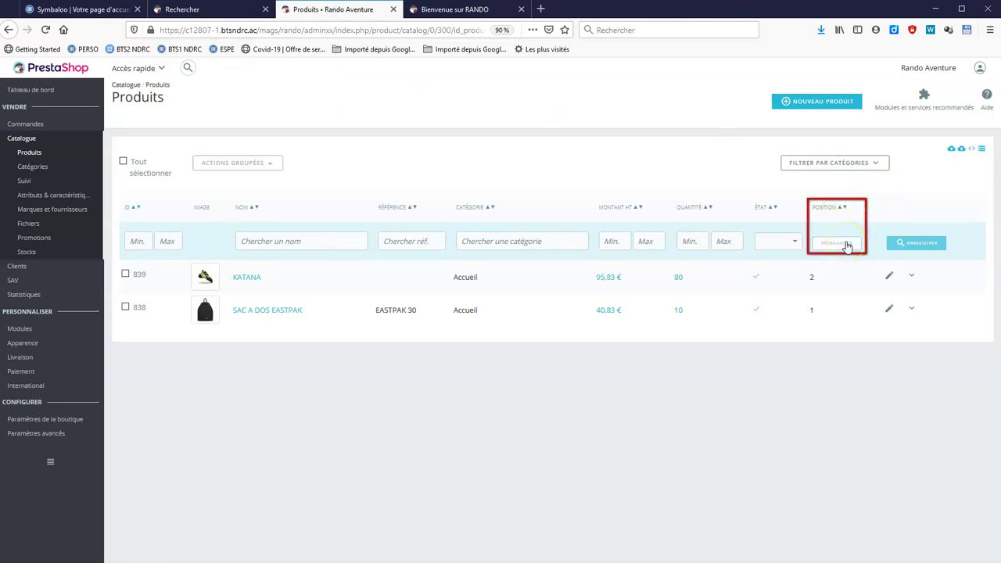
pyautogui.click(847, 246)
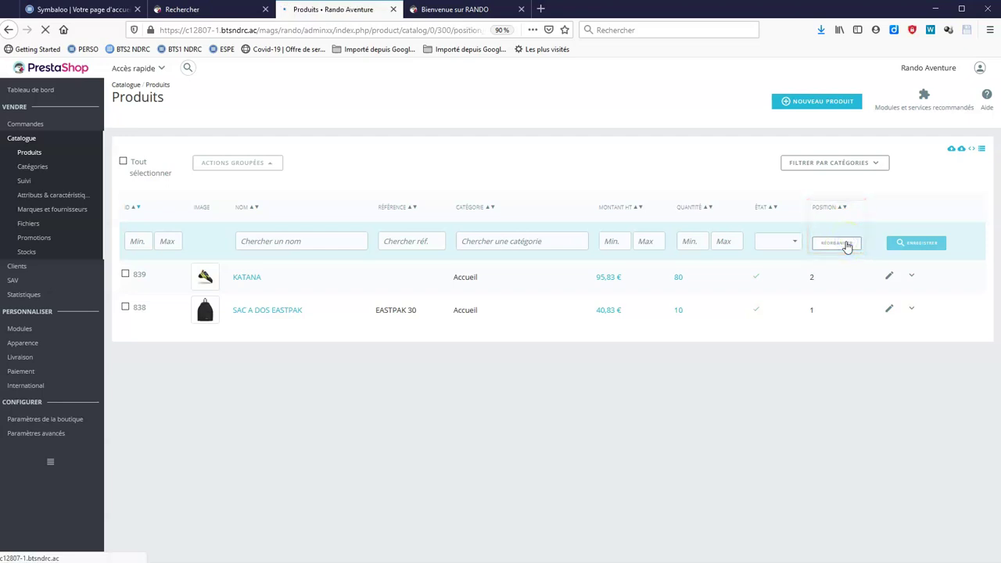
pyautogui.click(790, 282)
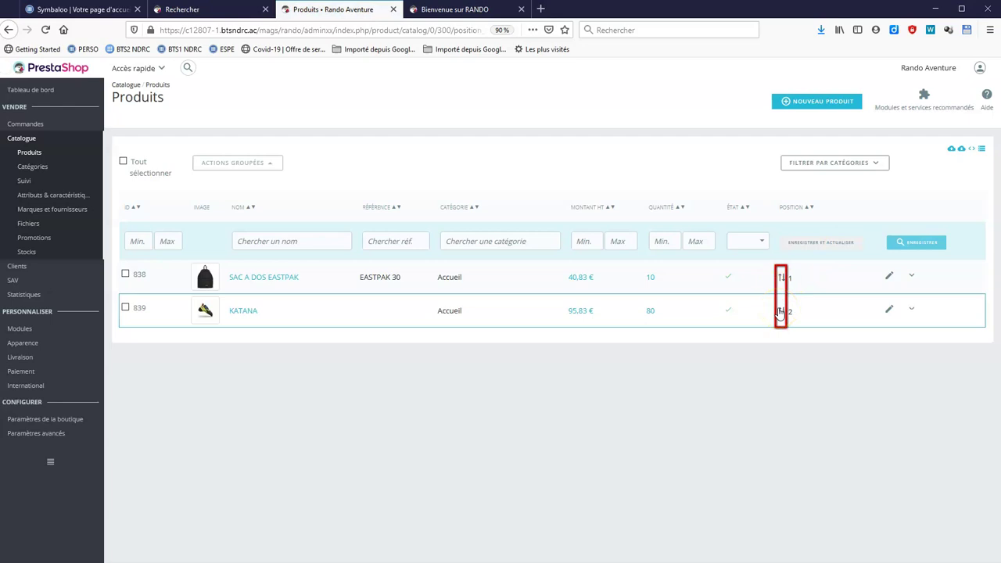
pyautogui.moveTo(780, 311); pyautogui.dragTo(785, 277)
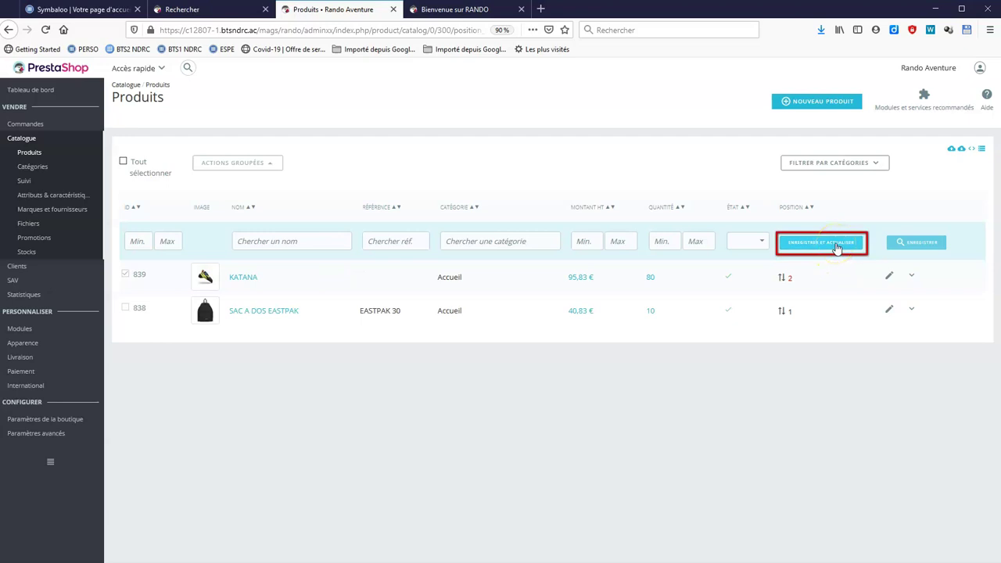
pyautogui.click(837, 247)
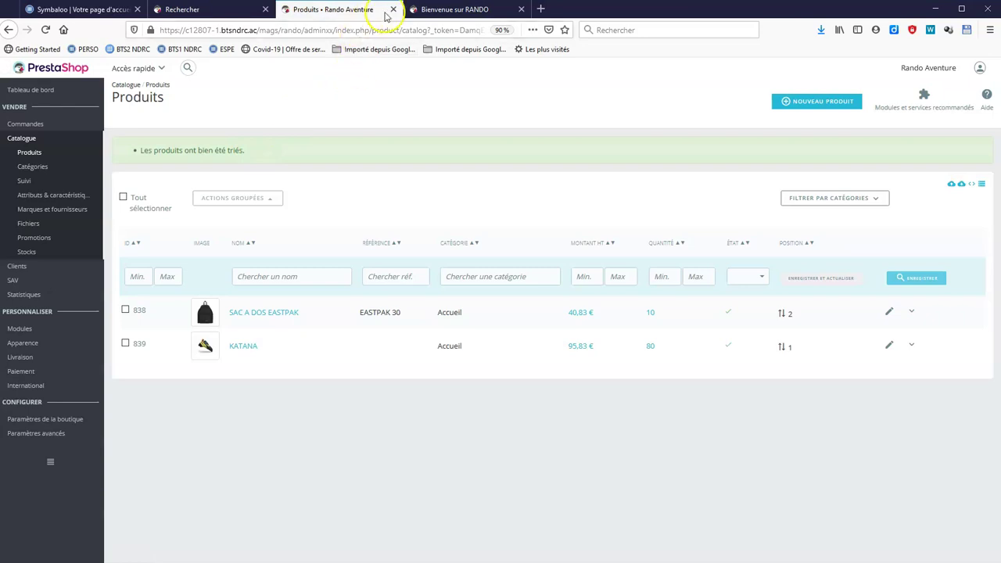
# Reload the storefront to confirm KATANA now leads the popular products.
pyautogui.click(448, 11)
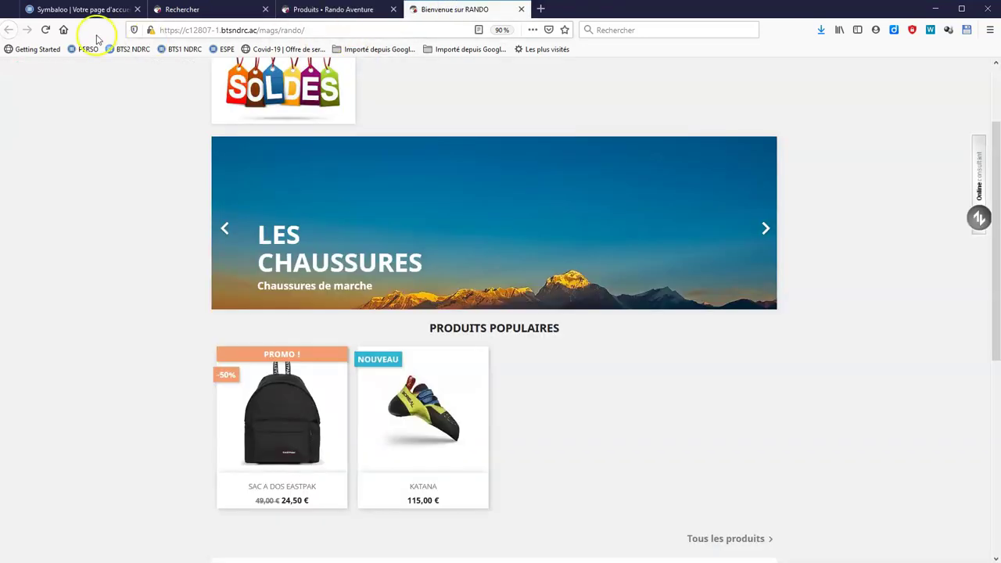
pyautogui.click(43, 30)
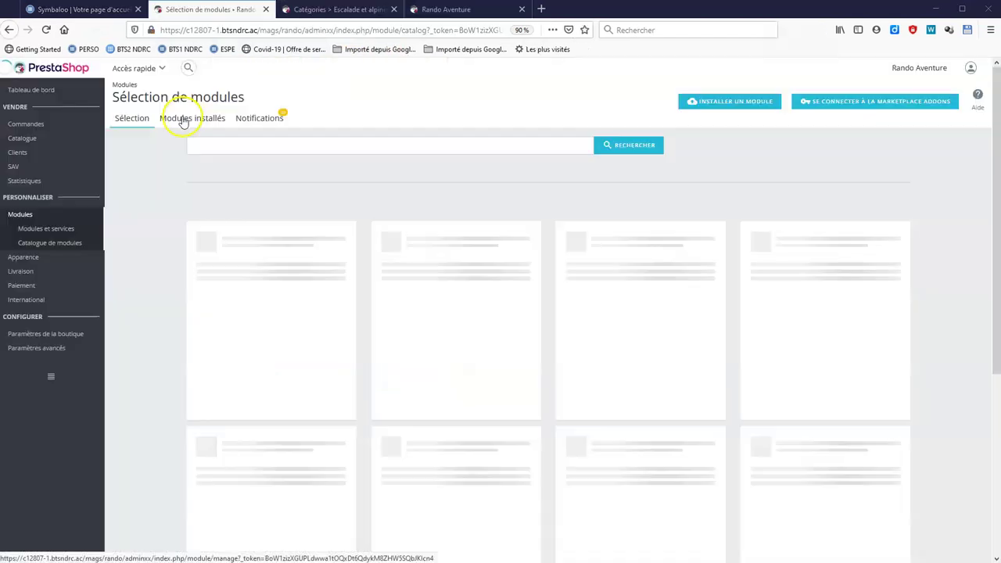
pyautogui.click(180, 117)
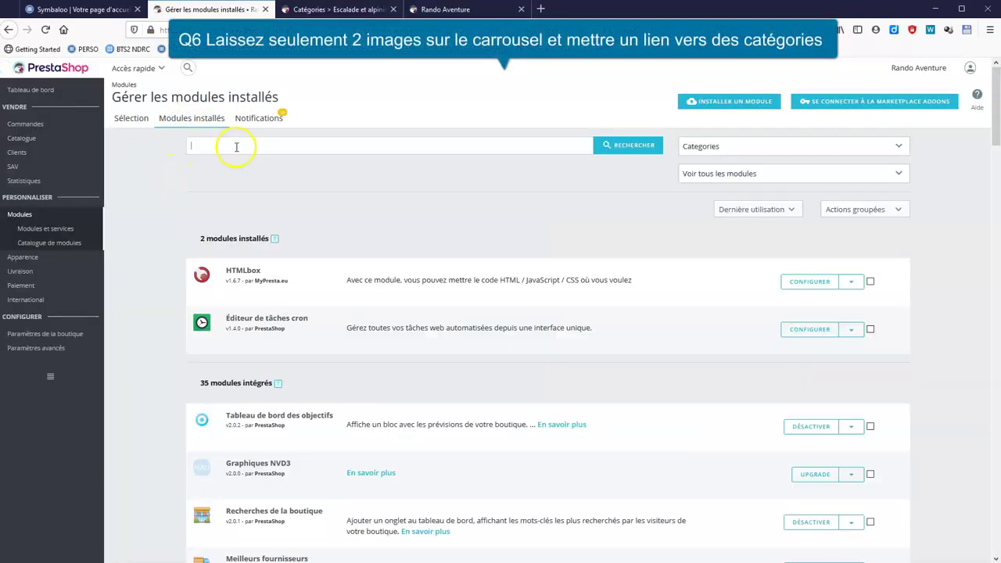
# Search installed modules for 'carrousel', fixing the 'carousel' spelling, and configure the Carrousel module.
pyautogui.click(237, 146)
pyautogui.write('carousel')
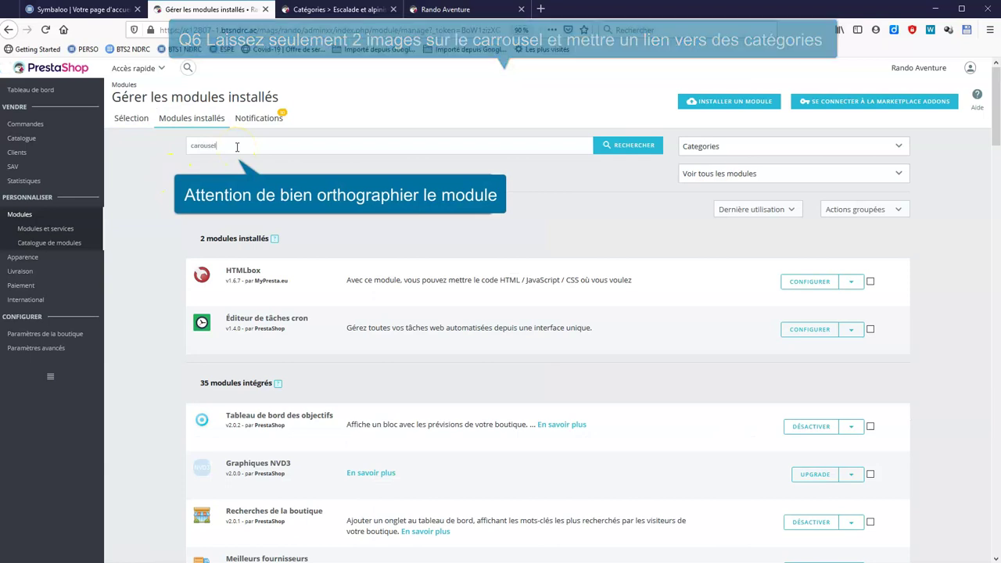
pyautogui.click(616, 146)
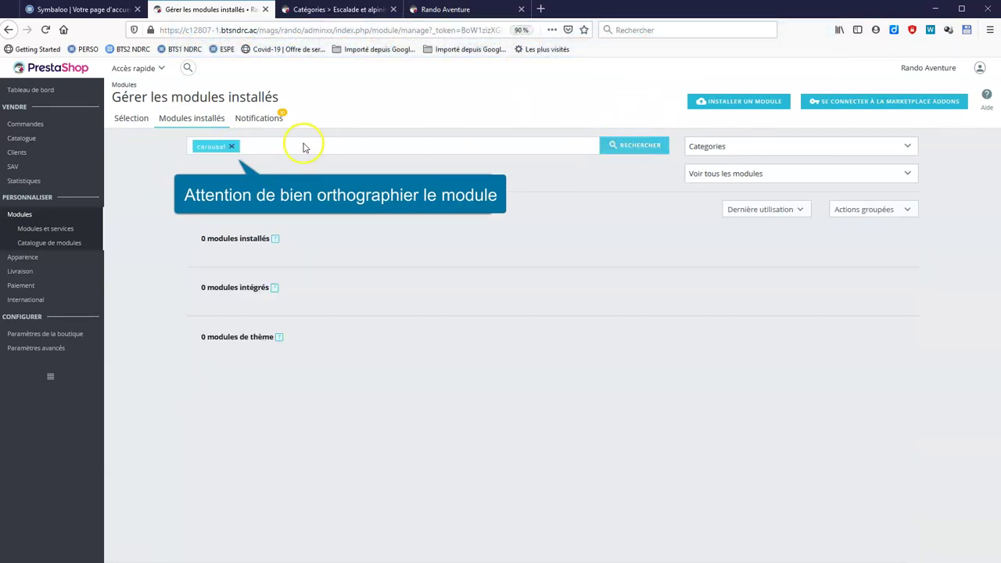
pyautogui.click(237, 148)
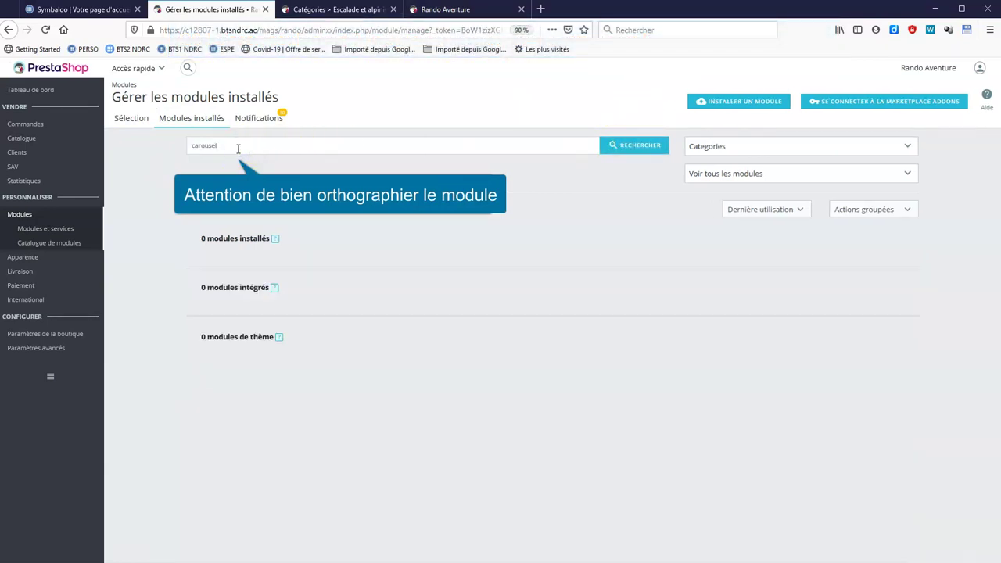
pyautogui.press('Left')
pyautogui.press('Left')
pyautogui.press('Left')
pyautogui.press('Left')
pyautogui.press('Left')
pyautogui.write('r')
pyautogui.click(648, 148)
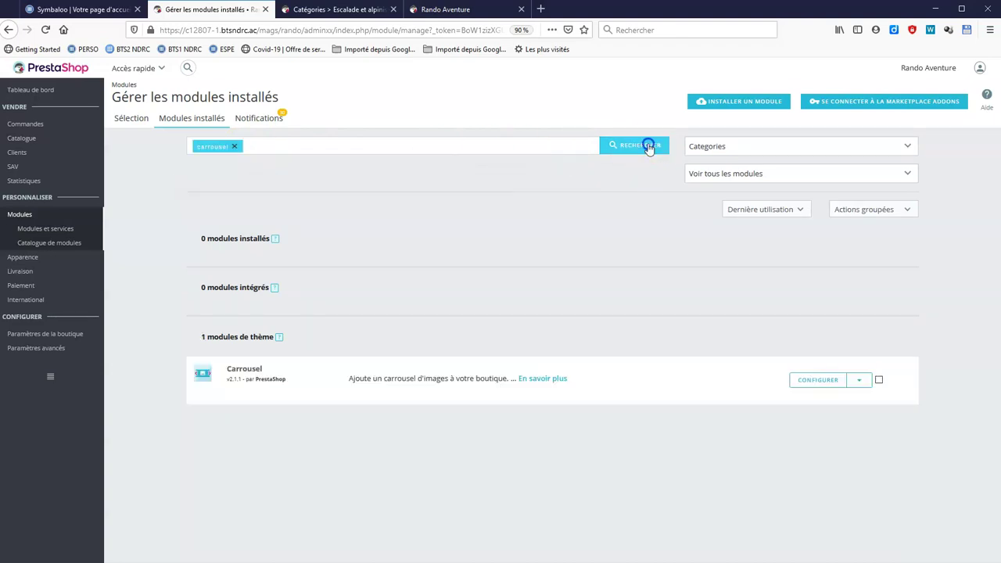
pyautogui.click(821, 379)
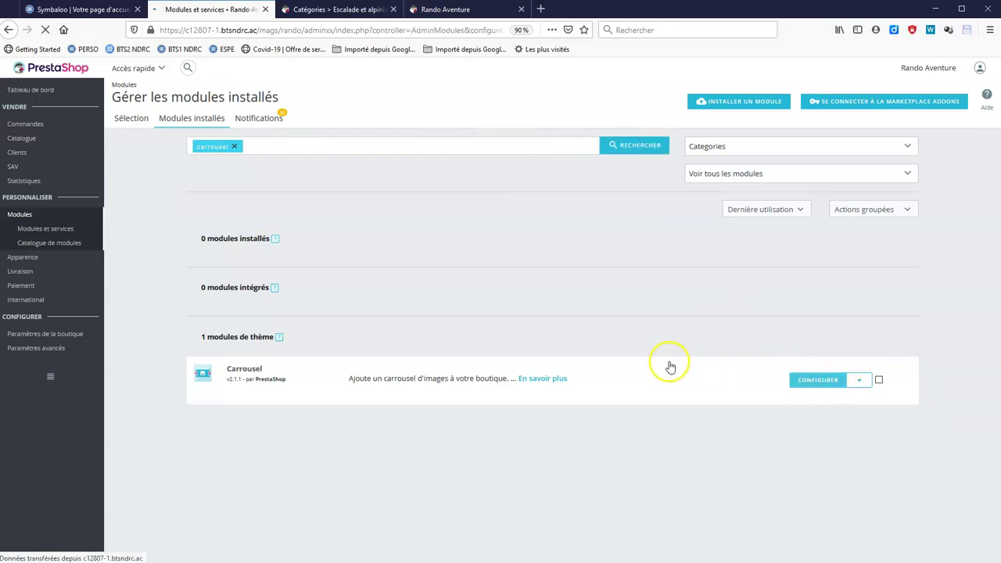
# Deactivate carousel slide #3 'Sac à dos', leaving slides #1 and #2 active.
pyautogui.scroll(-4, 733, 190)
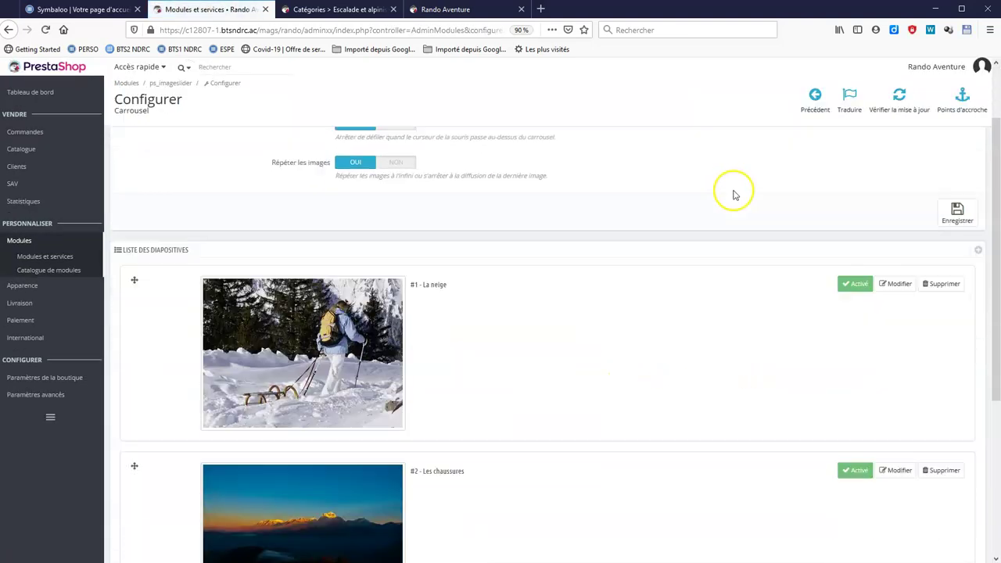
pyautogui.scroll(-2, 735, 203)
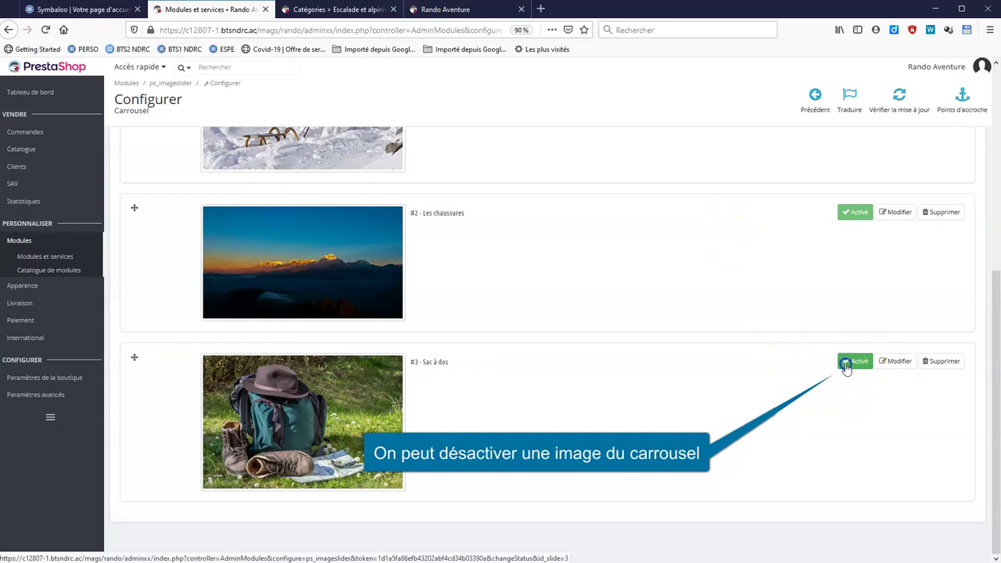
pyautogui.click(846, 364)
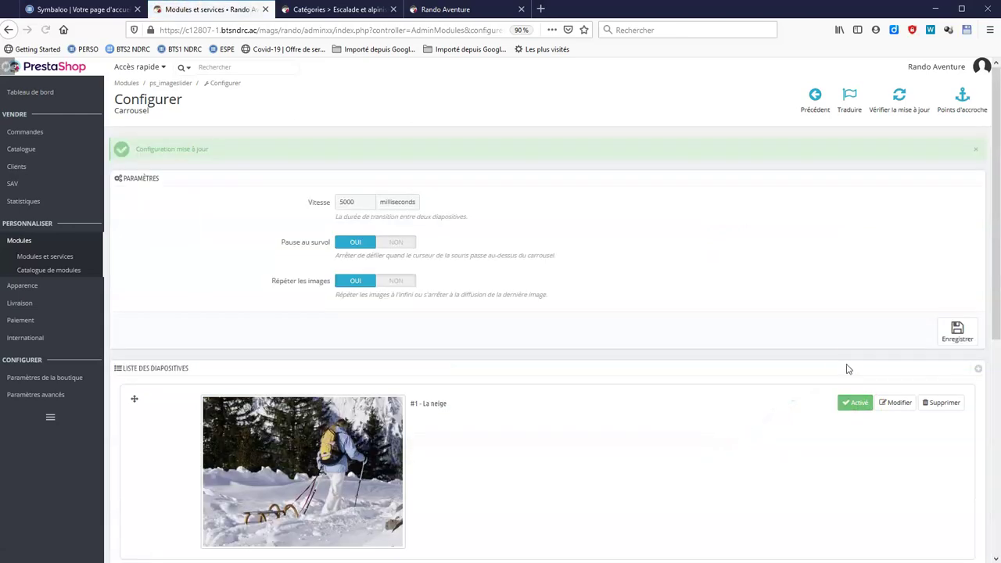
pyautogui.scroll(-4, 793, 409)
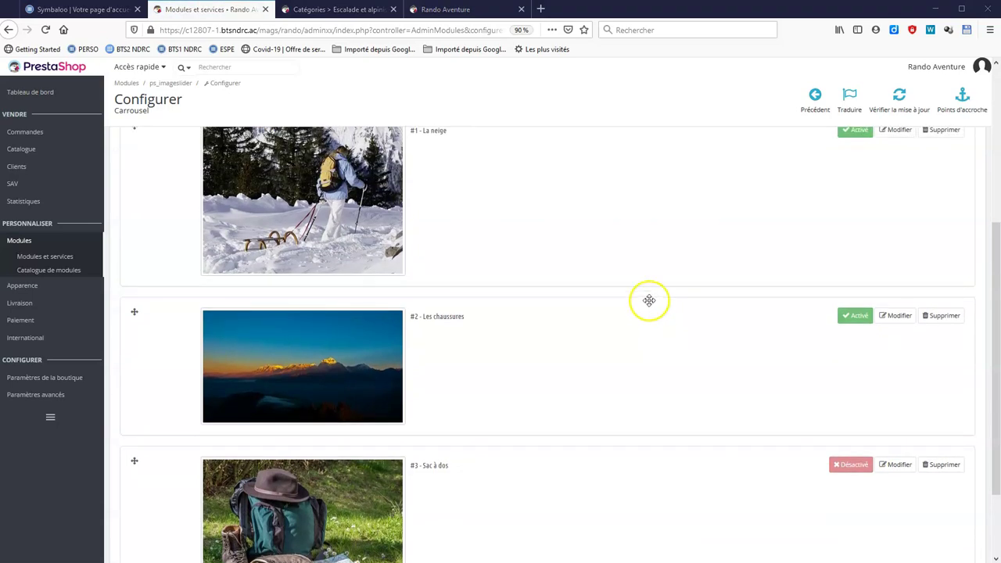
pyautogui.click(473, 9)
# Reload the storefront and cycle the carousel to confirm only La neige and Les chaussures remain.
pyautogui.click(765, 234)
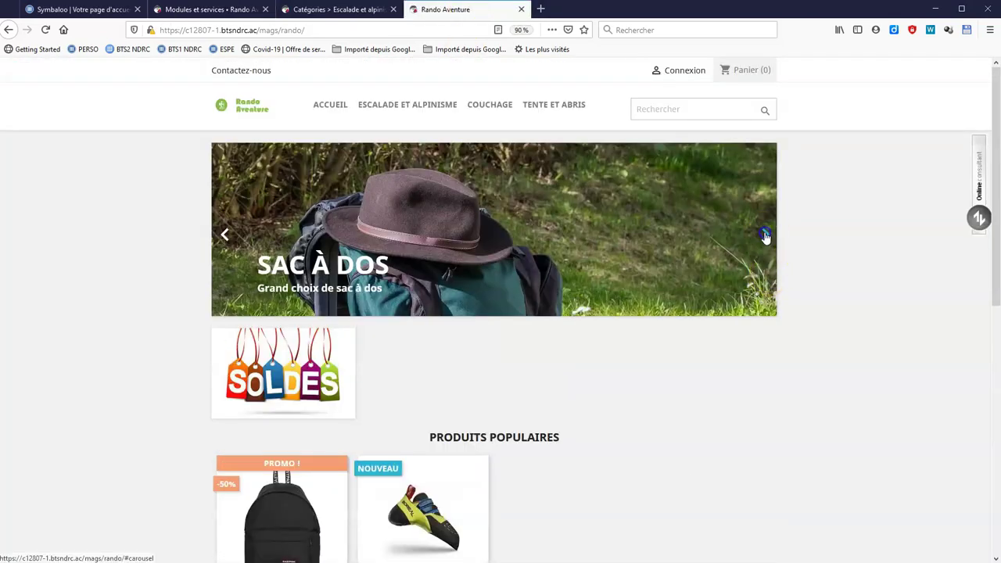
pyautogui.click(765, 235)
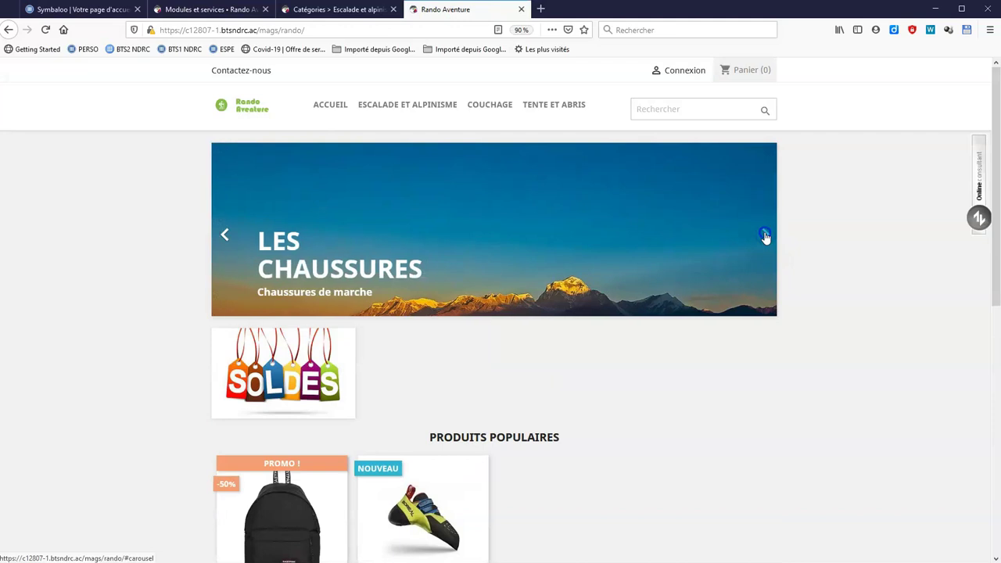
pyautogui.click(765, 234)
pyautogui.click(765, 235)
pyautogui.click(257, 183)
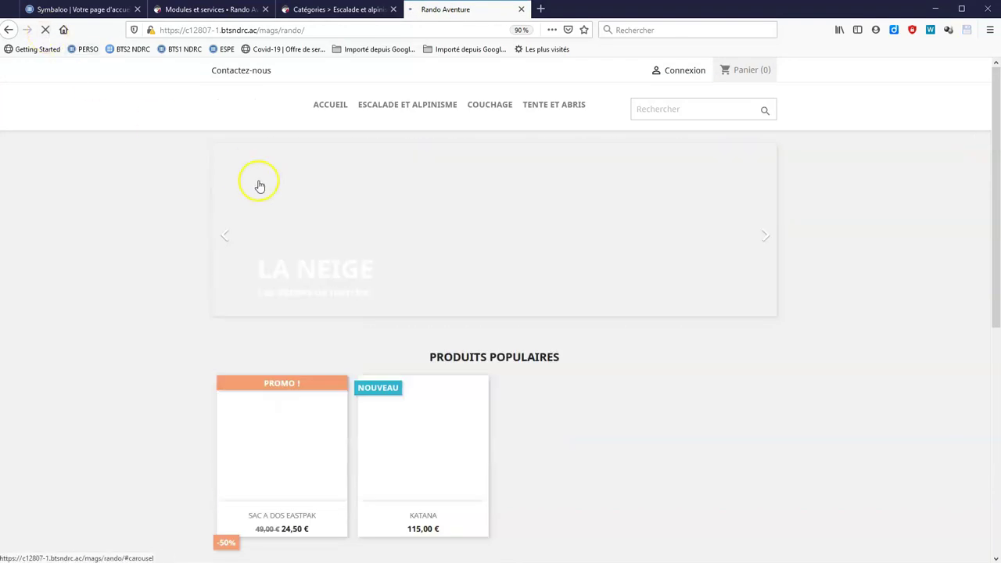
pyautogui.click(763, 237)
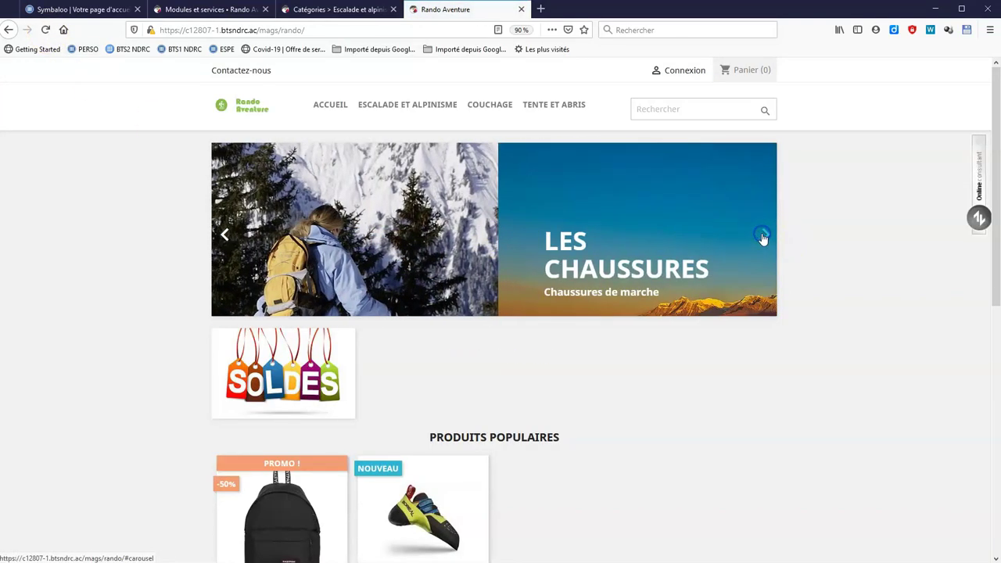
pyautogui.click(762, 237)
pyautogui.click(763, 238)
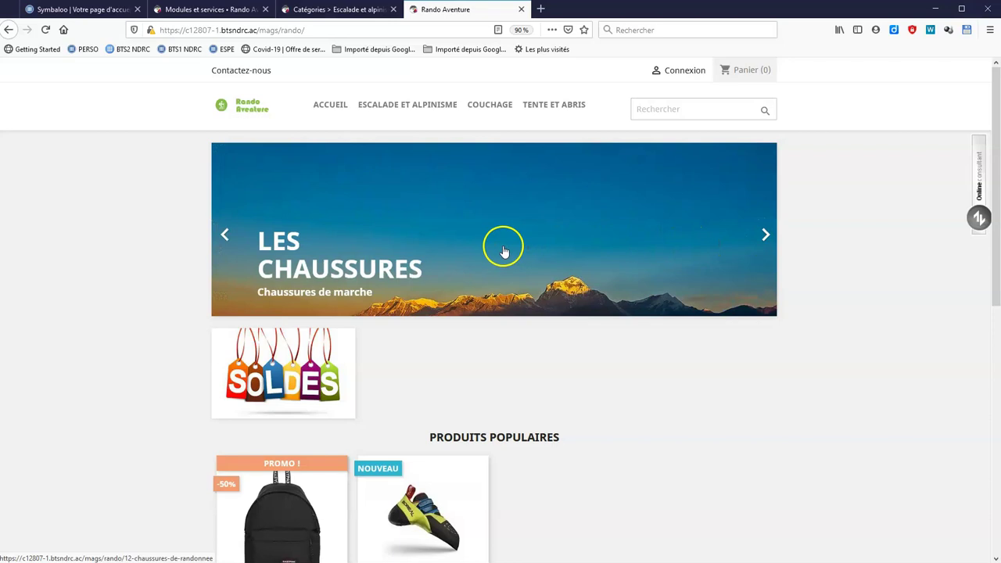
pyautogui.hotkey('ctrl', '2')
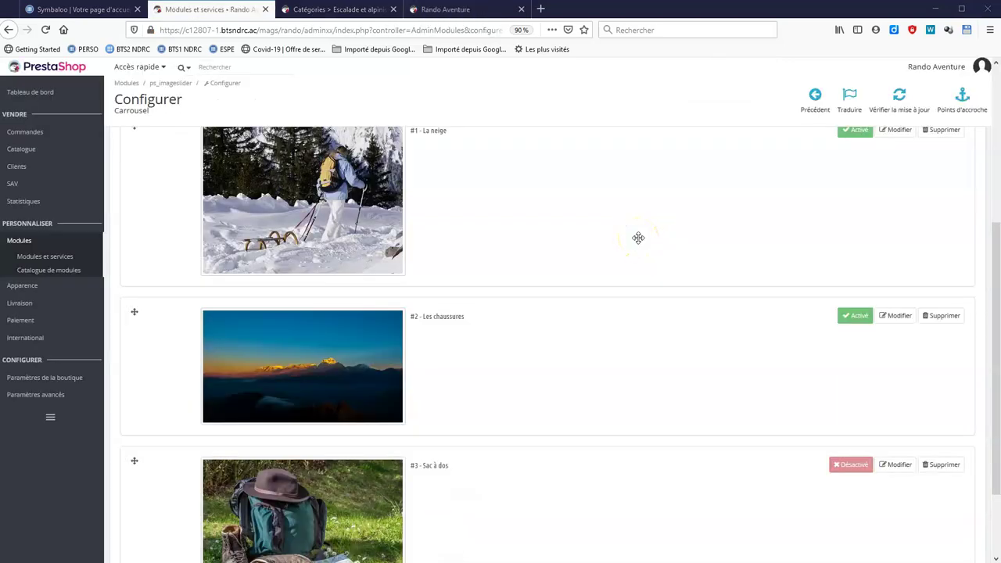
# Review the La neige slide's settings, whose target URL points to 34-batons.
pyautogui.scroll(3, 829, 180)
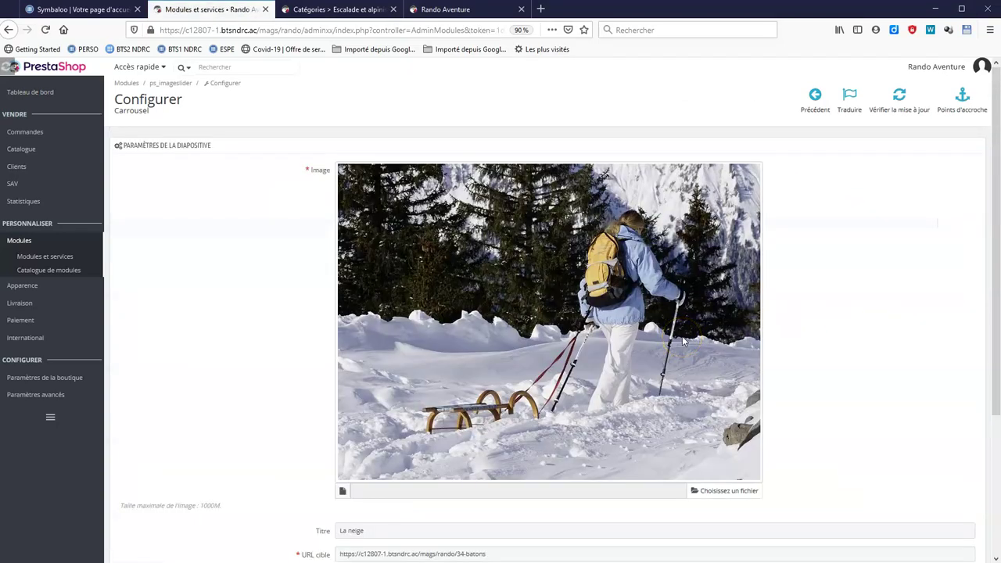
pyautogui.scroll(-3, 684, 342)
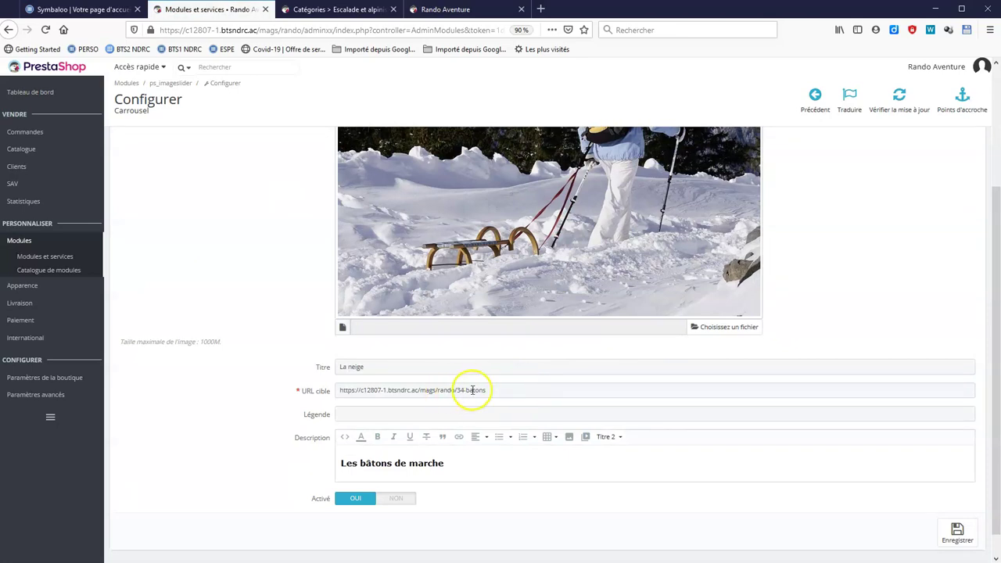
pyautogui.click(471, 10)
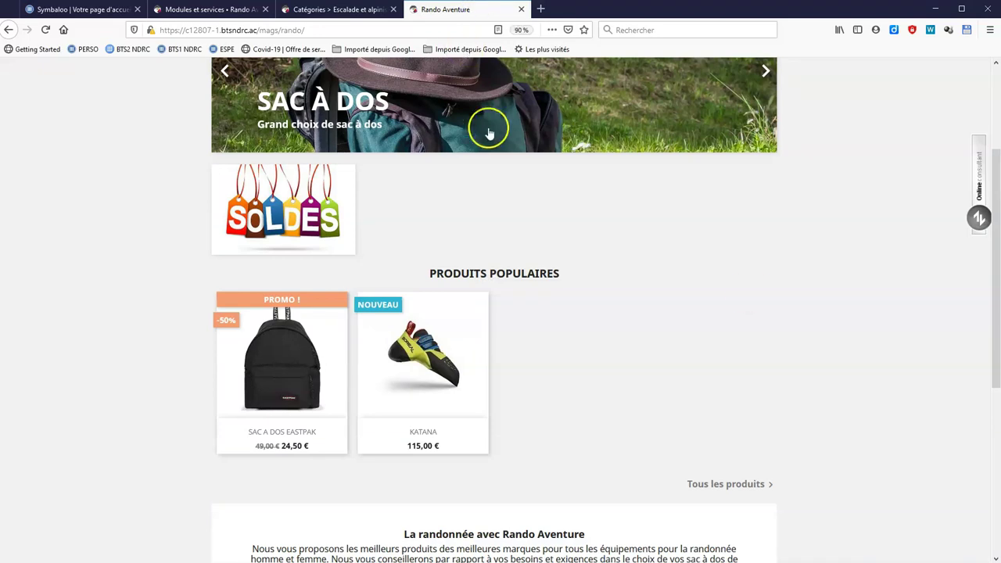
# Copy the storefront's Mousquetons category address (27-mousquetons) from the address bar.
pyautogui.scroll(3, 487, 123)
pyautogui.moveTo(313, 112)
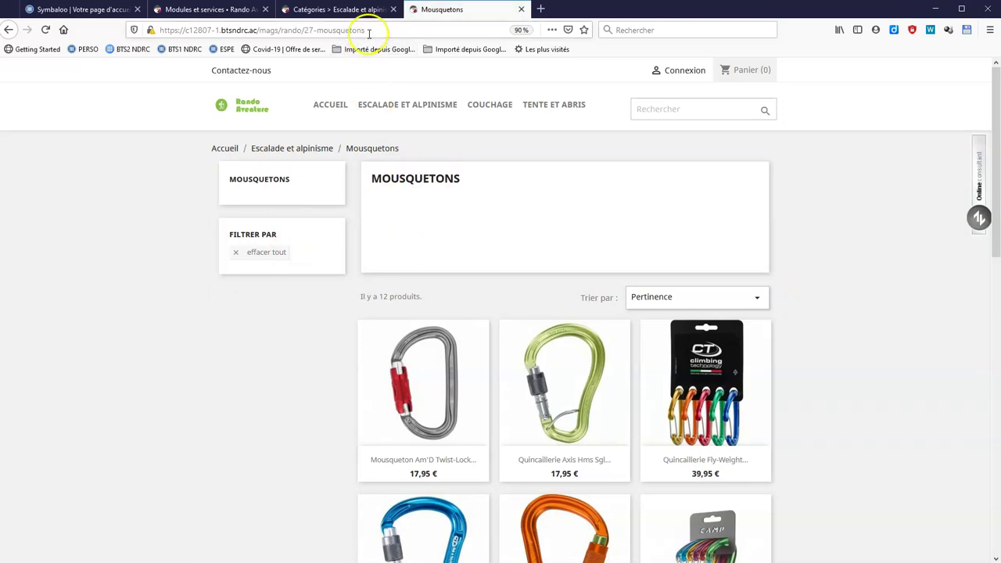
pyautogui.click(368, 29)
pyautogui.hotkey('ctrl', 'c')
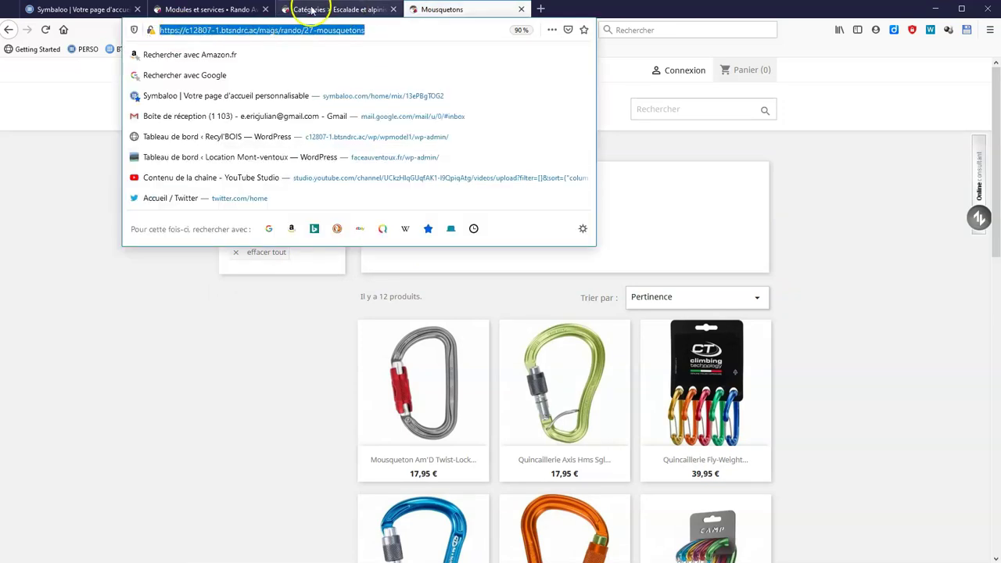
pyautogui.click(204, 9)
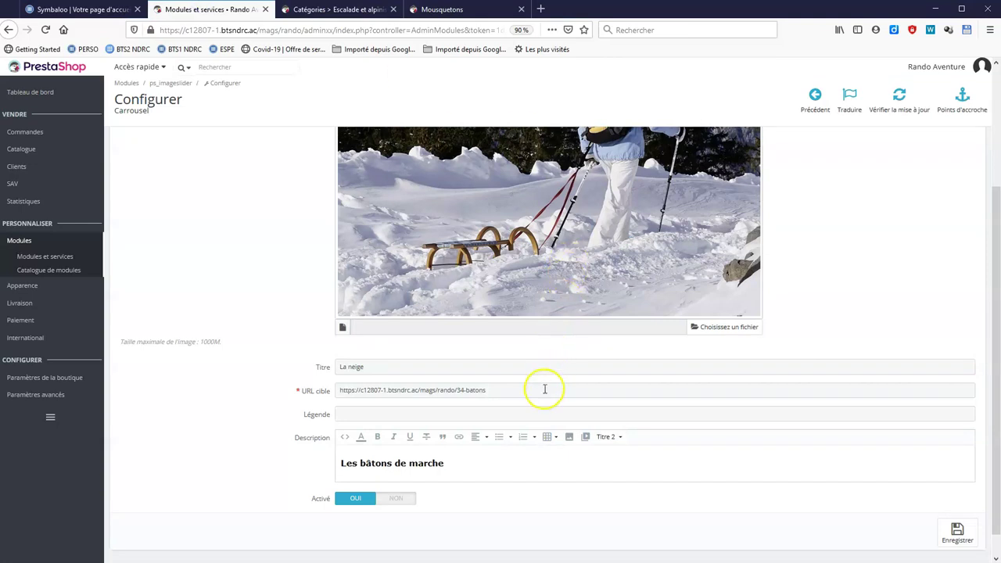
# Paste the 27-mousquetons address as slide #1's target URL and fix the caption typo.
pyautogui.moveTo(512, 390); pyautogui.dragTo(281, 388)
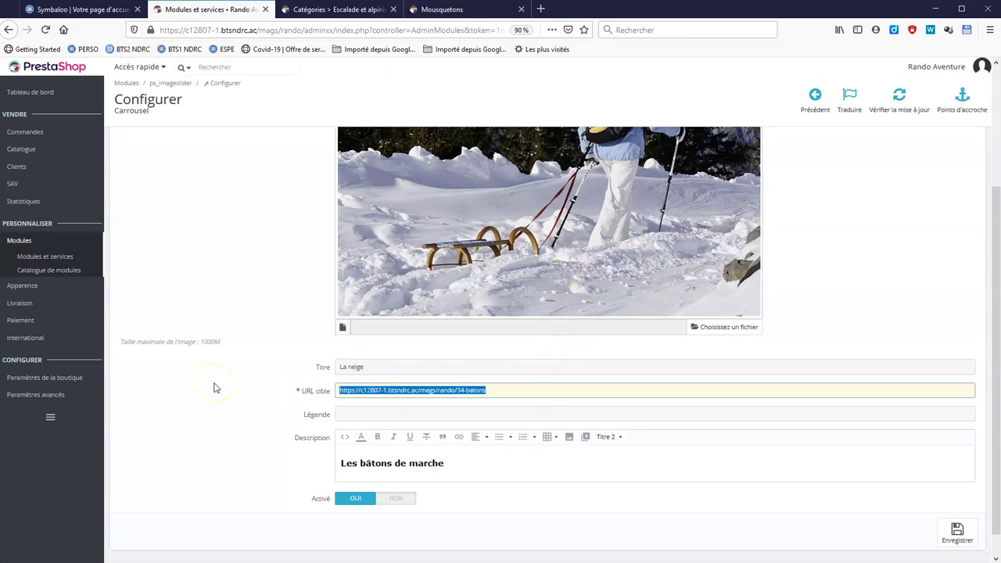
pyautogui.hotkey('ctrl', 'v')
pyautogui.click(379, 384)
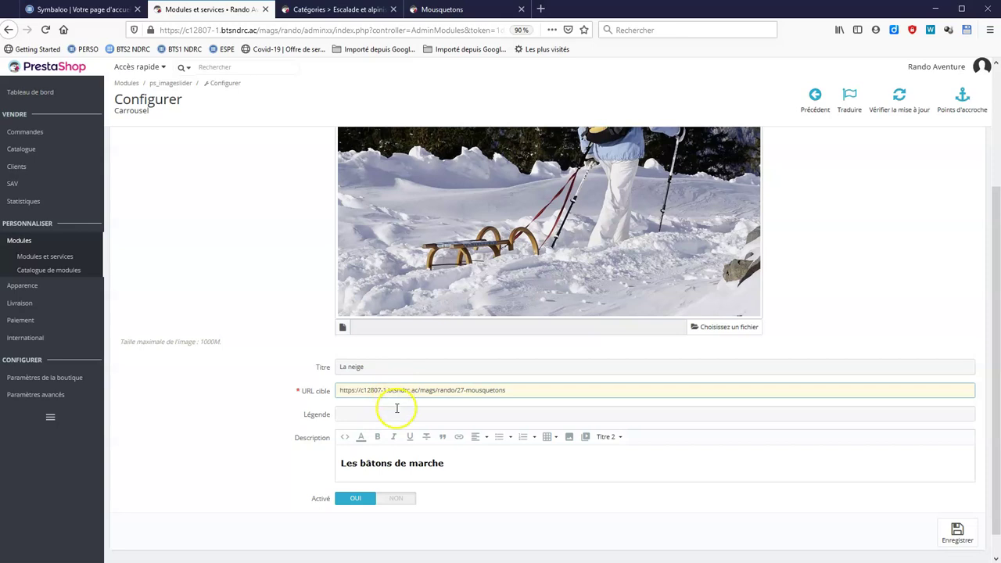
pyautogui.click(397, 412)
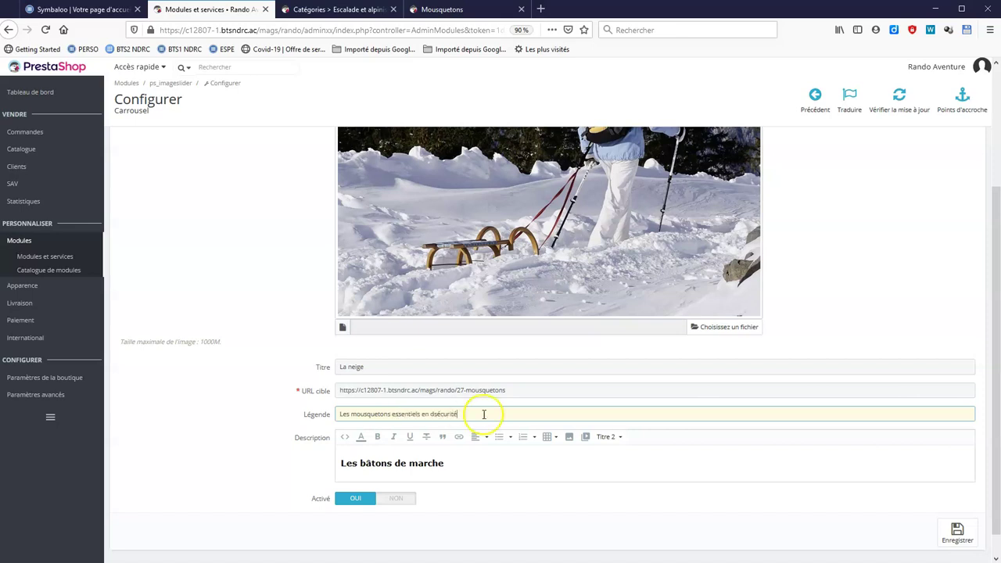
pyautogui.click(433, 414)
pyautogui.press('BackSpace')
# Update the description and title to Les mousquetons, then save the slide.
pyautogui.scroll(-1, 442, 442)
pyautogui.moveTo(459, 435); pyautogui.dragTo(288, 438)
pyautogui.write('Les MOUSQUETONS')
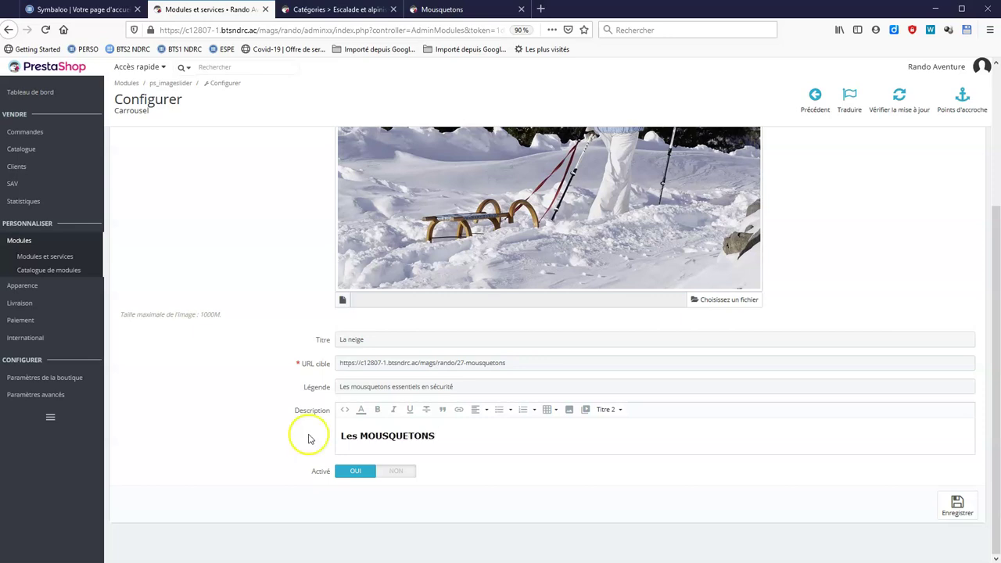
pyautogui.moveTo(418, 341); pyautogui.dragTo(309, 344)
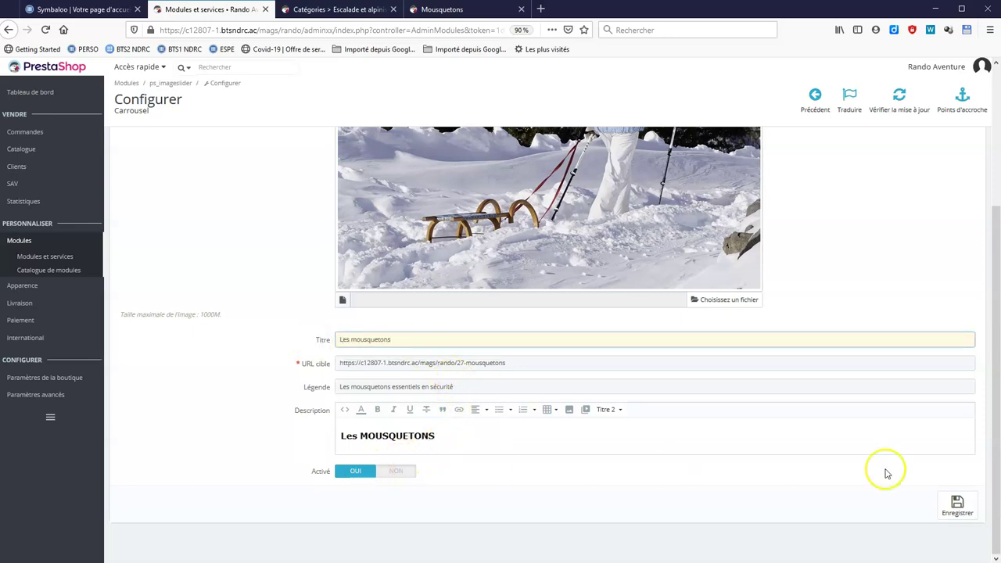
pyautogui.click(967, 511)
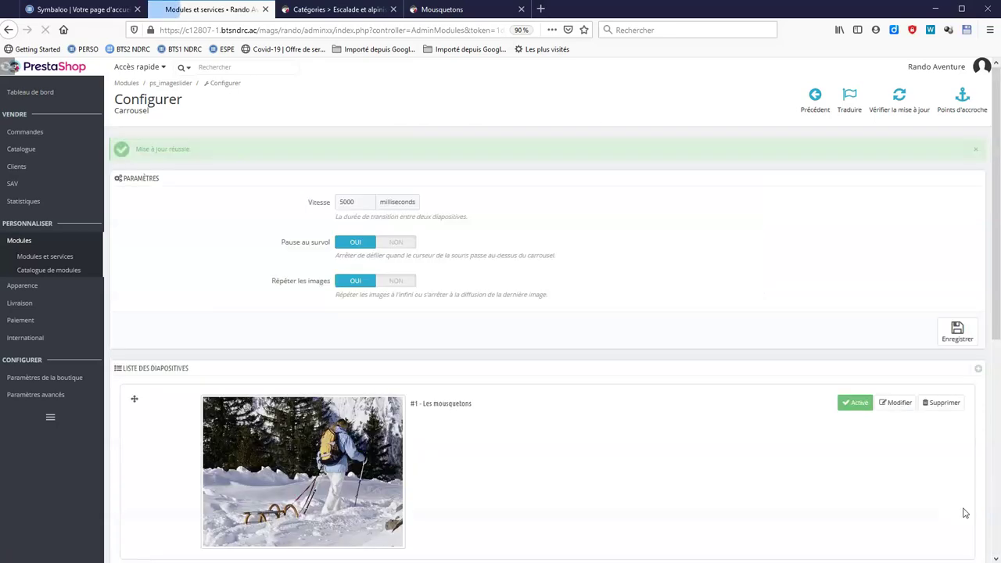
pyautogui.scroll(-3, 751, 469)
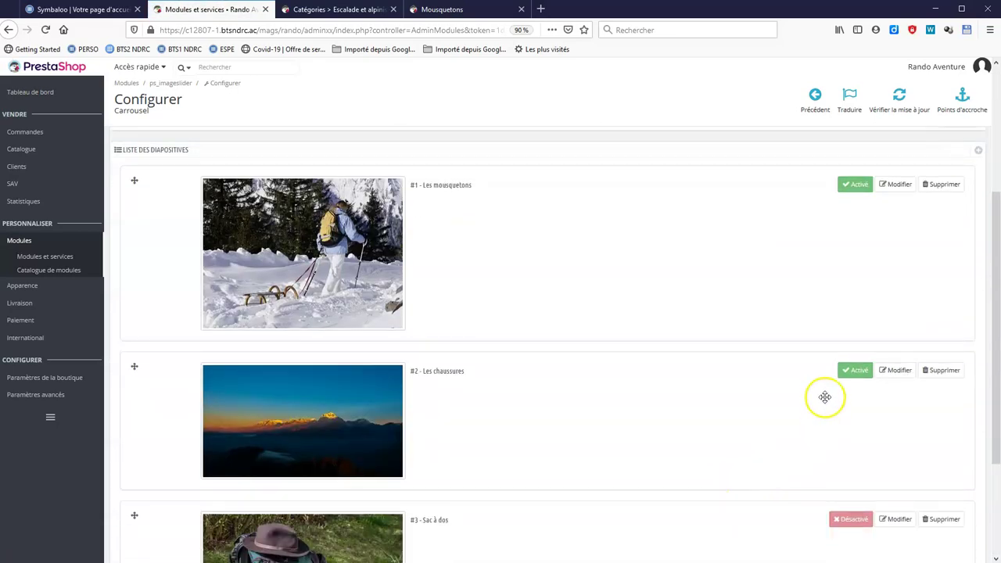
pyautogui.click(442, 9)
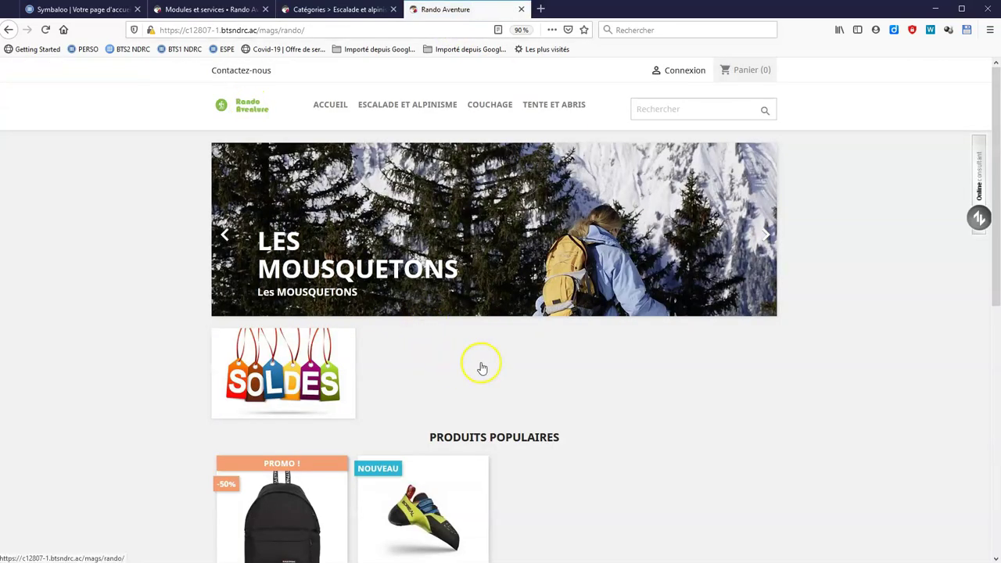
# Follow the Les mousquetons slide to the Mousquetons category page listing 12 products.
pyautogui.click(538, 237)
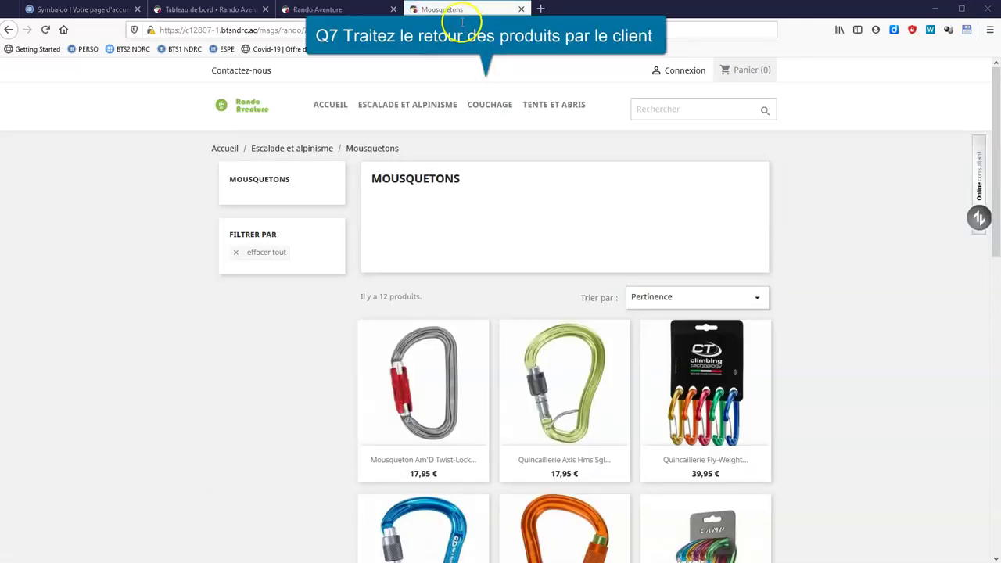
pyautogui.click(206, 11)
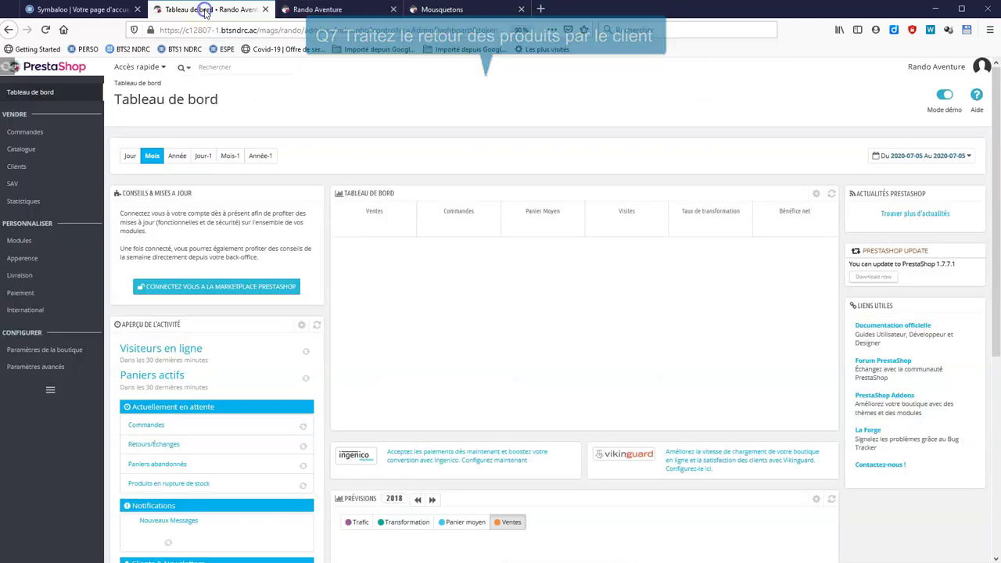
pyautogui.click(38, 133)
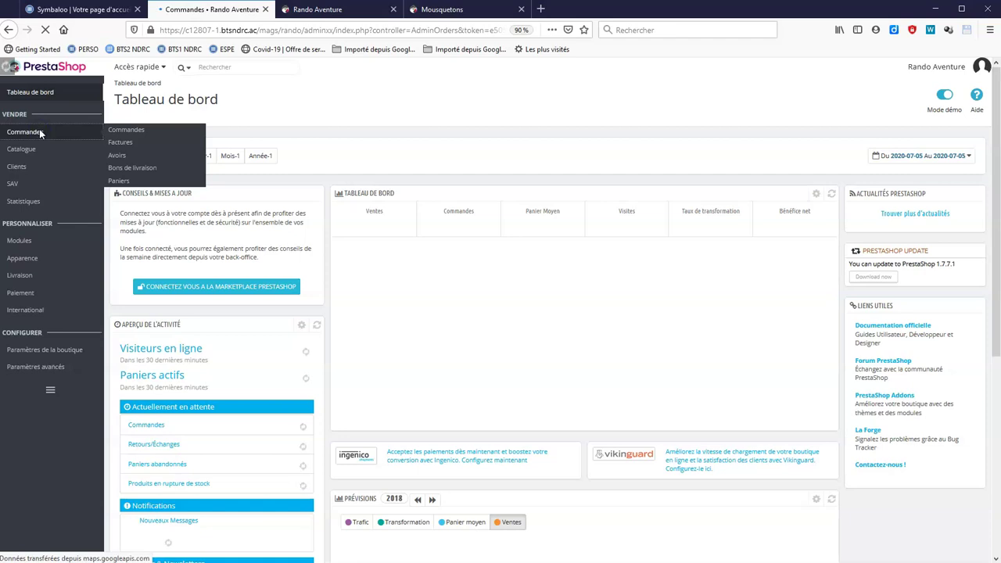
pyautogui.scroll(-1, 739, 199)
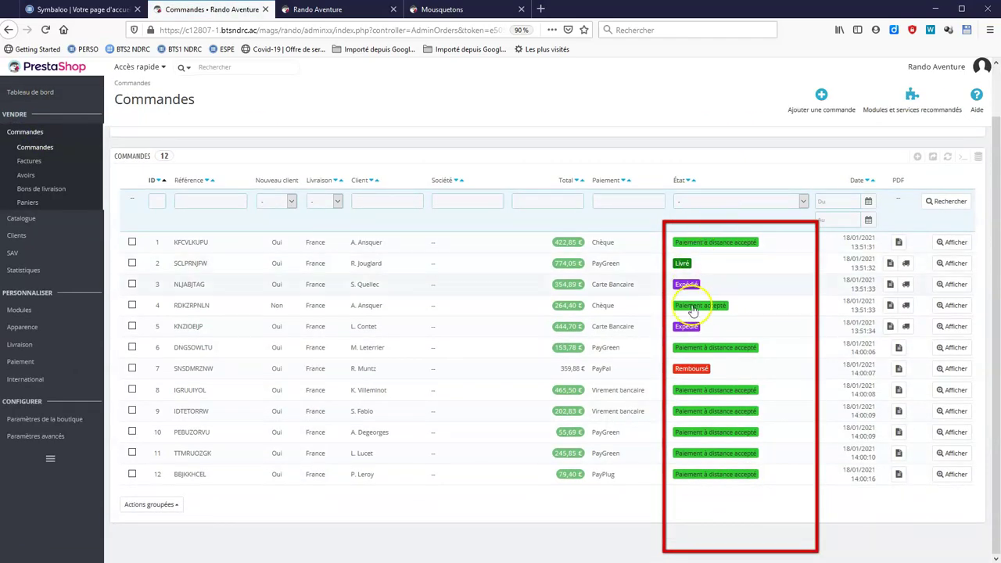
pyautogui.click(685, 388)
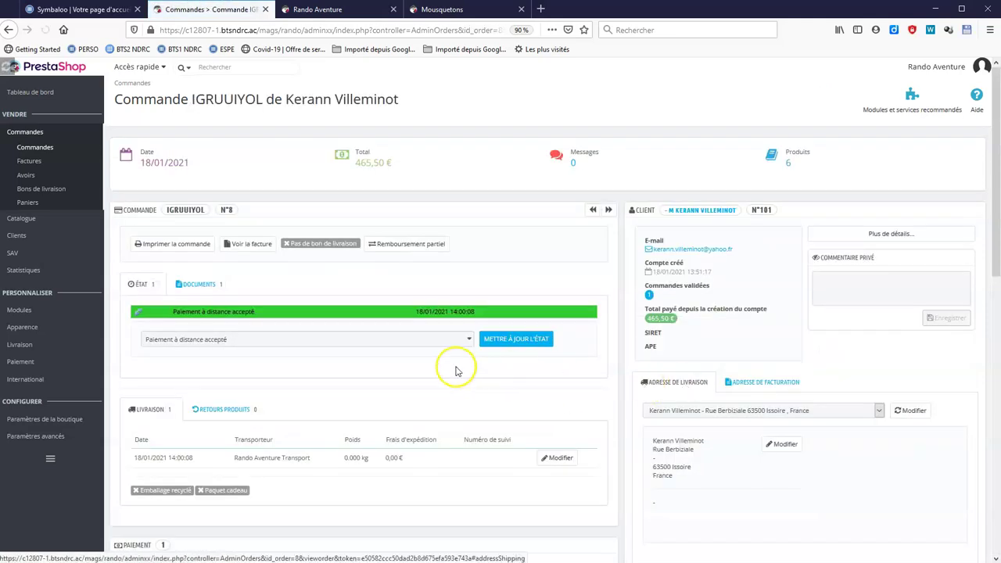
pyautogui.click(434, 341)
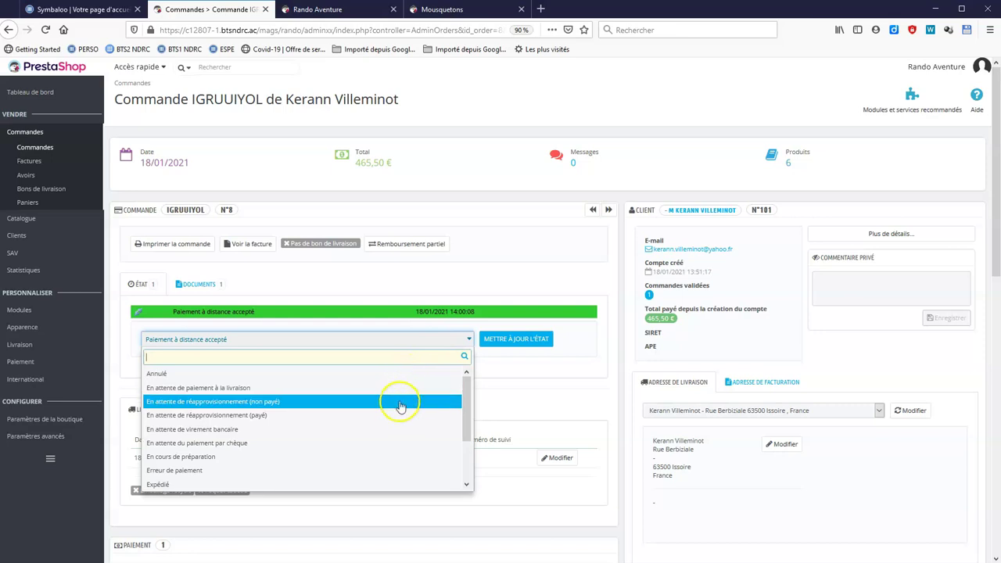
pyautogui.scroll(-2, 401, 411)
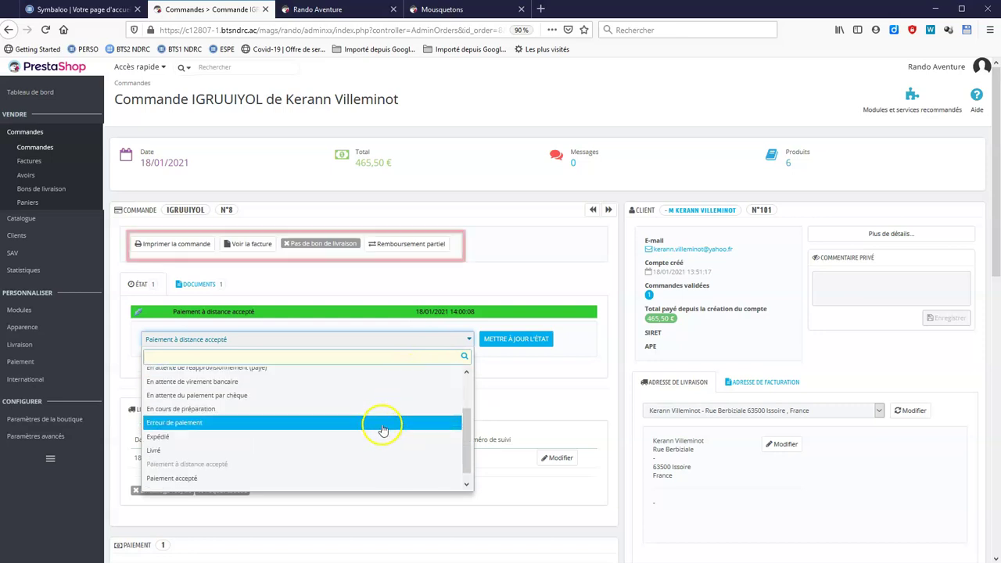
pyautogui.click(379, 438)
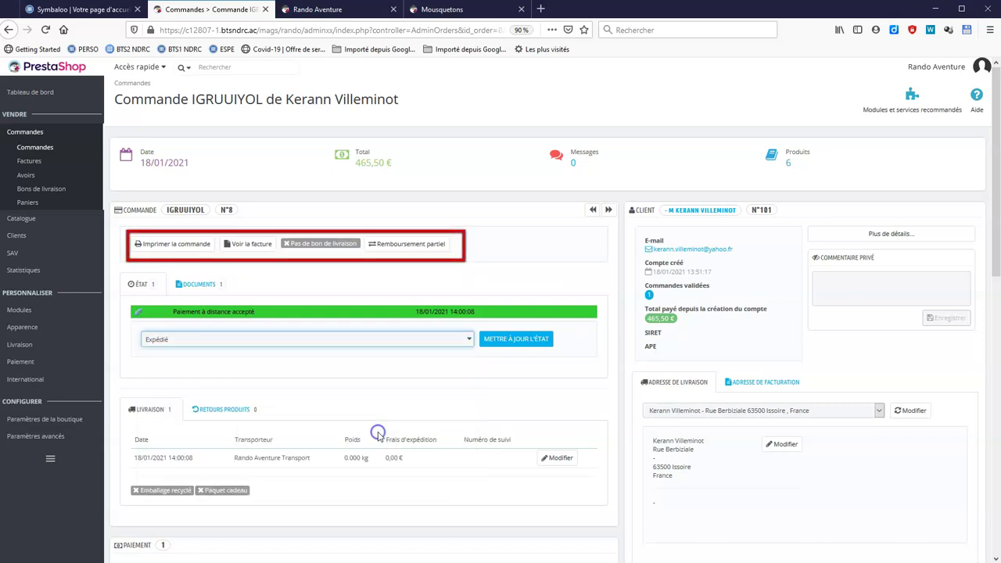
pyautogui.click(504, 341)
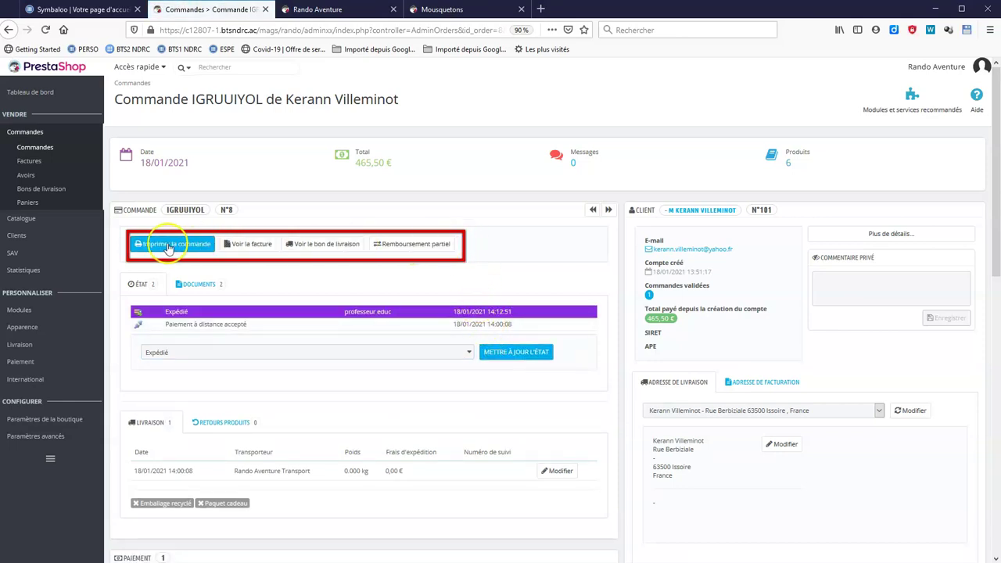
# Update order IGRUUIYOL's status from Expédié to Livré.
pyautogui.click(468, 353)
pyautogui.scroll(-3, 413, 418)
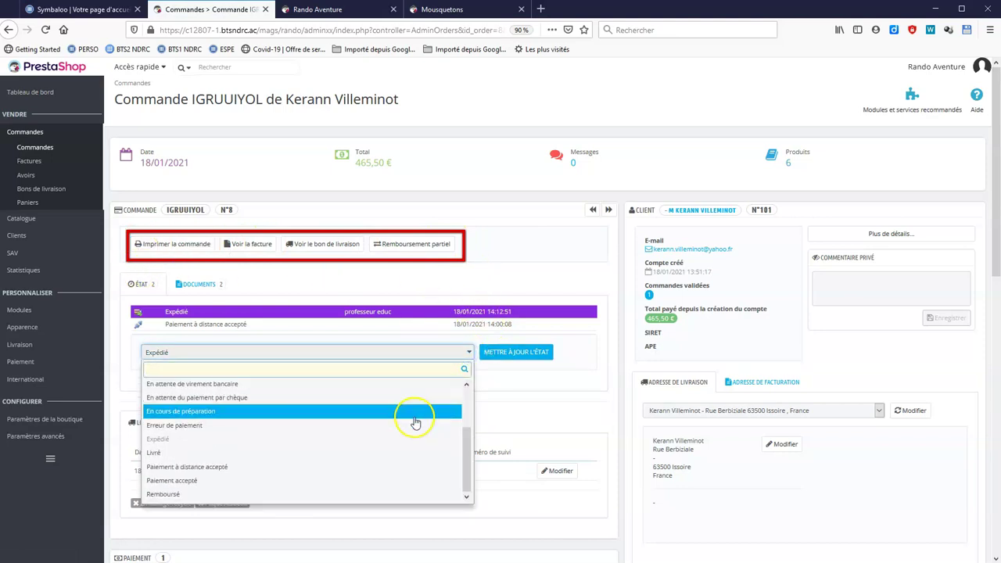
pyautogui.click(362, 454)
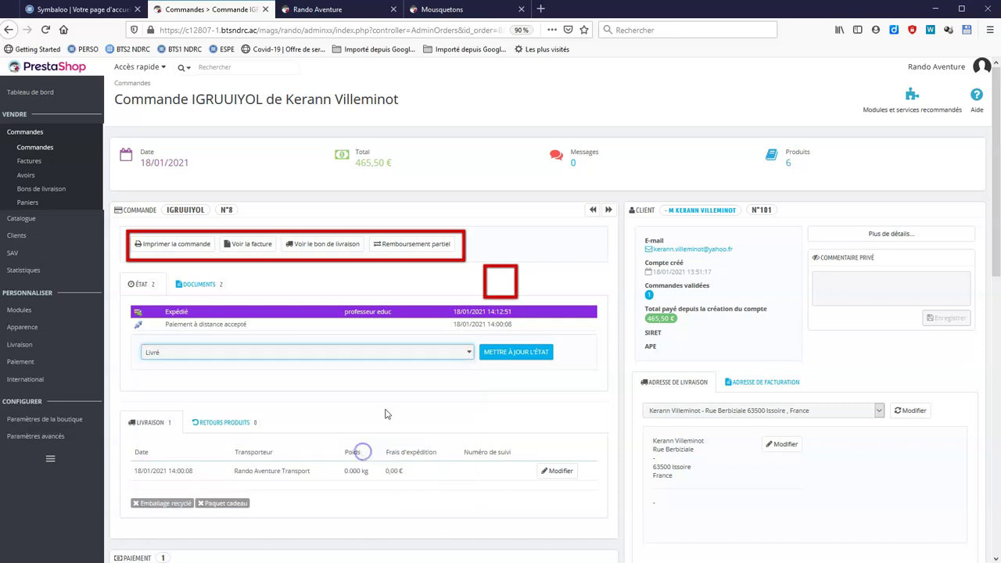
pyautogui.click(532, 352)
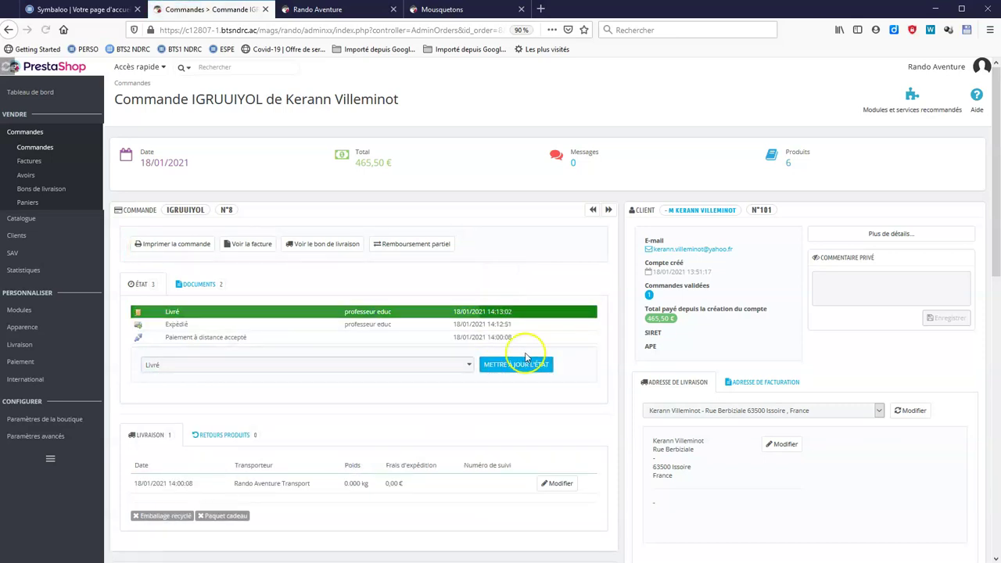
pyautogui.moveTo(41, 245)
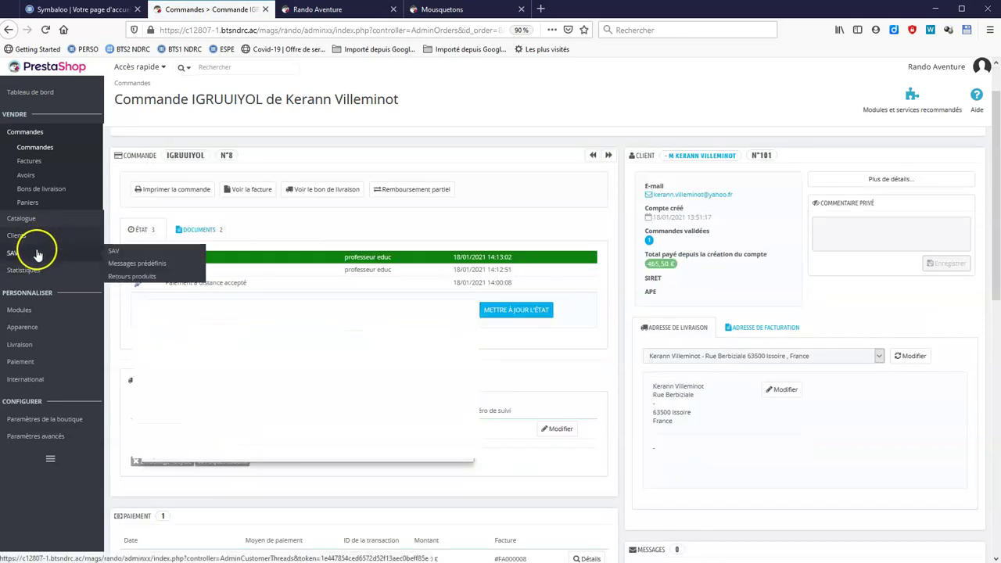
# Turn on product returns (14 days, prefix #RE), save, and go back to order IGRUUIYOL.
pyautogui.click(131, 278)
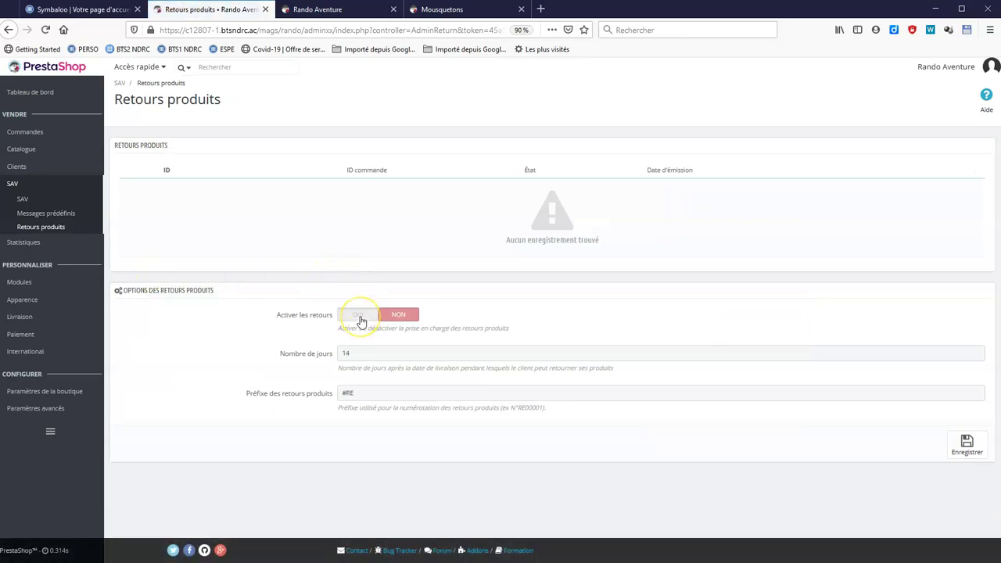
pyautogui.click(359, 318)
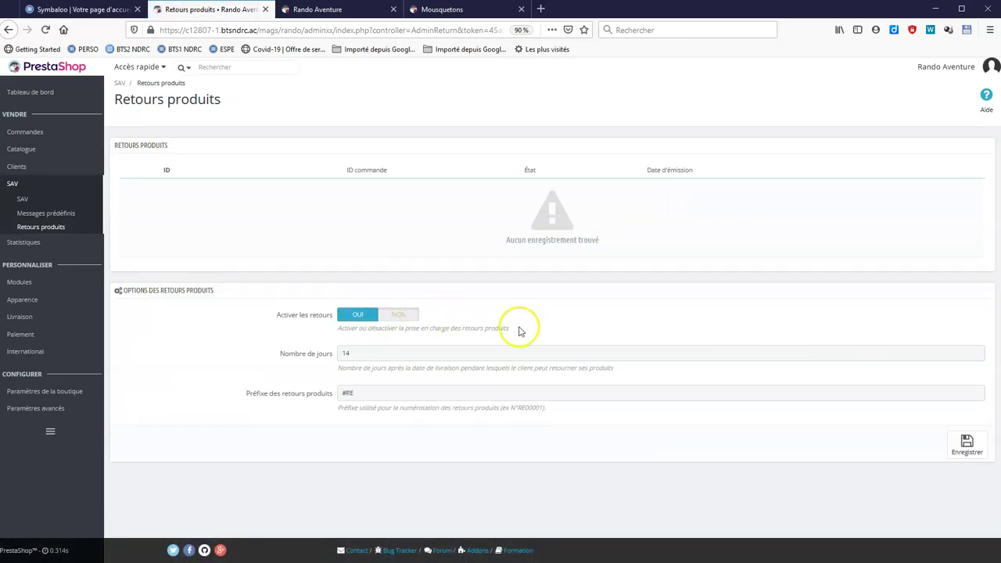
pyautogui.click(968, 445)
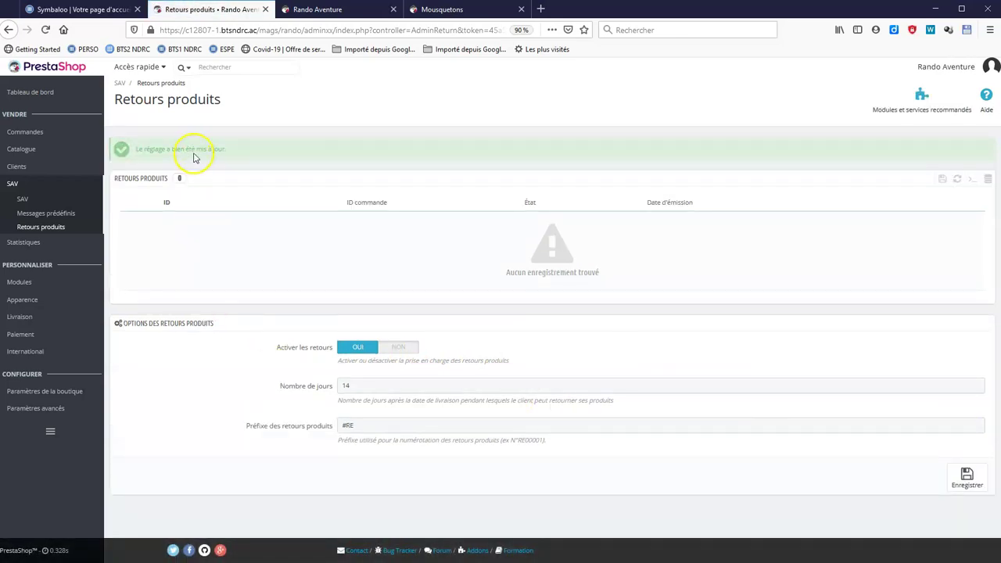
pyautogui.click(47, 134)
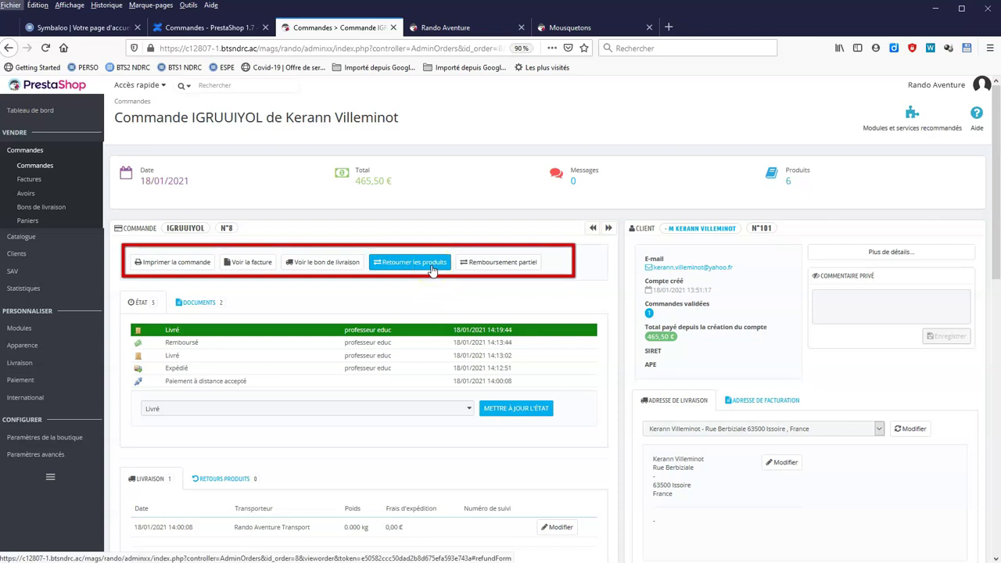
# Return the Mojito Gtx shoes, Tk2 Wool item and Transit 18L backpack, generating a credit slip.
pyautogui.click(430, 264)
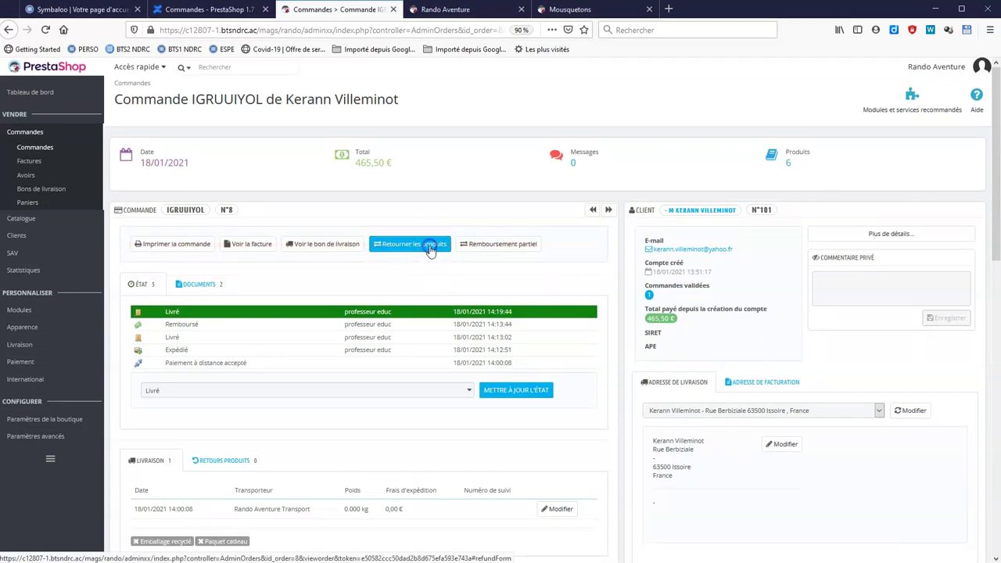
pyautogui.scroll(4, 429, 251)
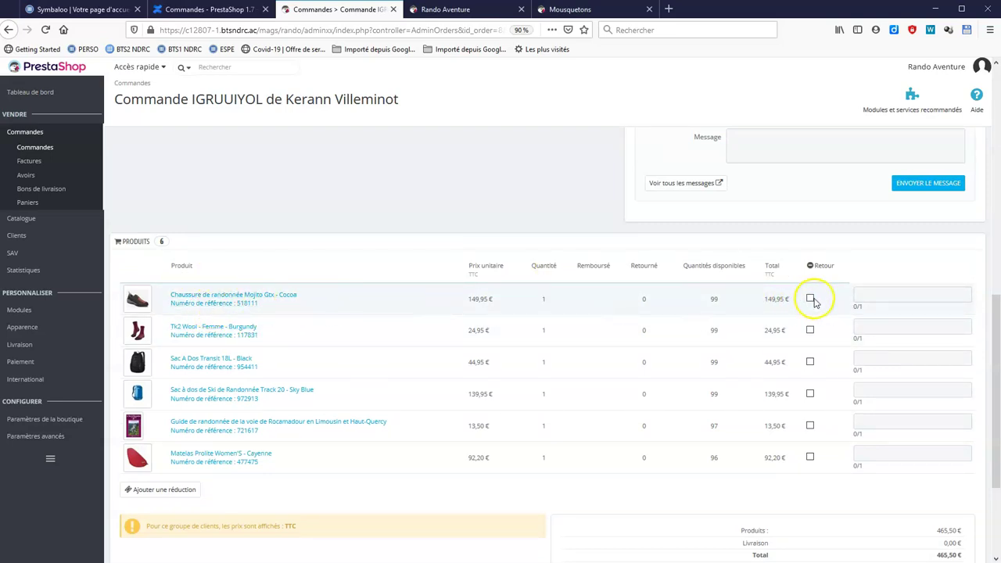
pyautogui.click(810, 300)
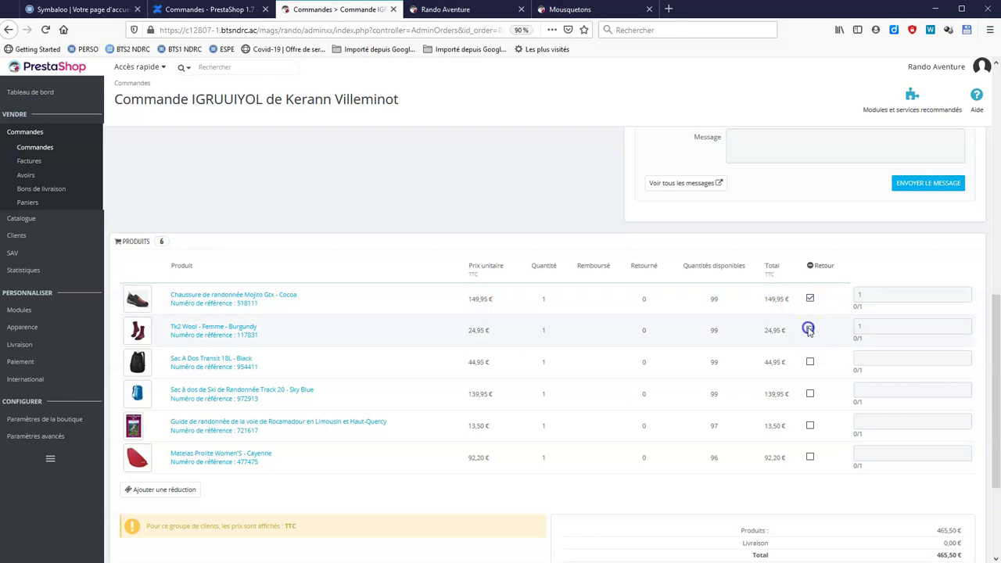
pyautogui.click(810, 362)
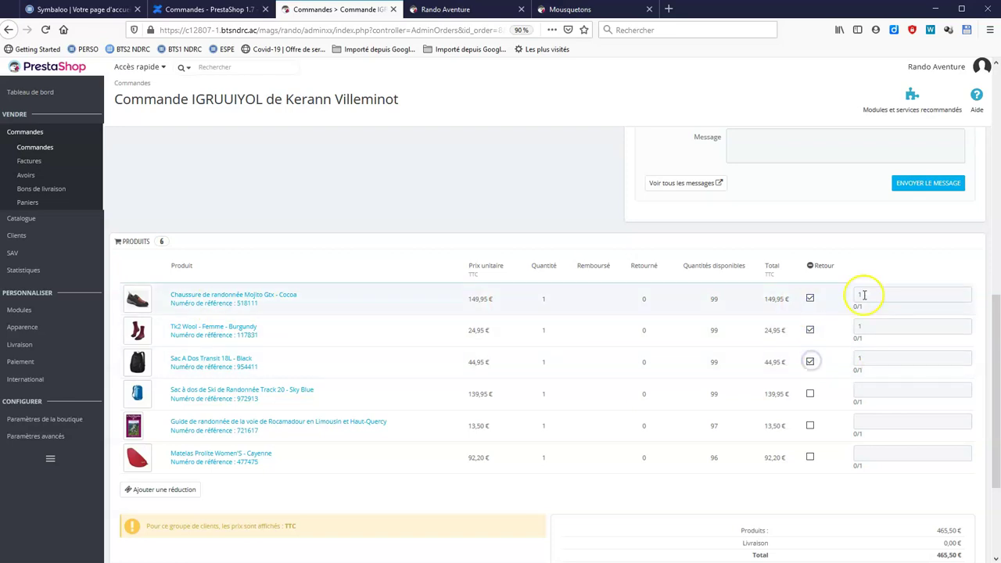
pyautogui.scroll(-3, 662, 481)
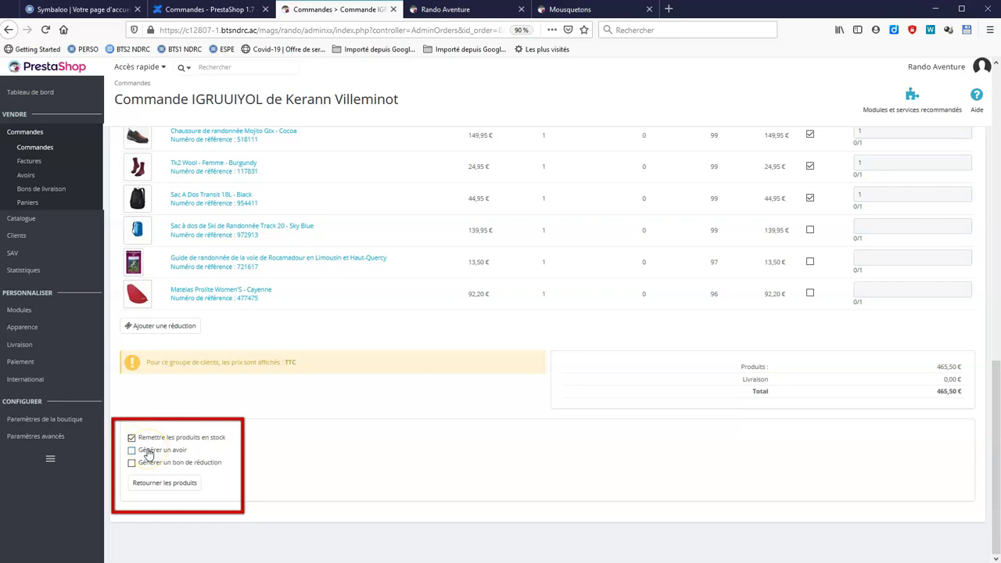
pyautogui.click(148, 452)
pyautogui.click(194, 495)
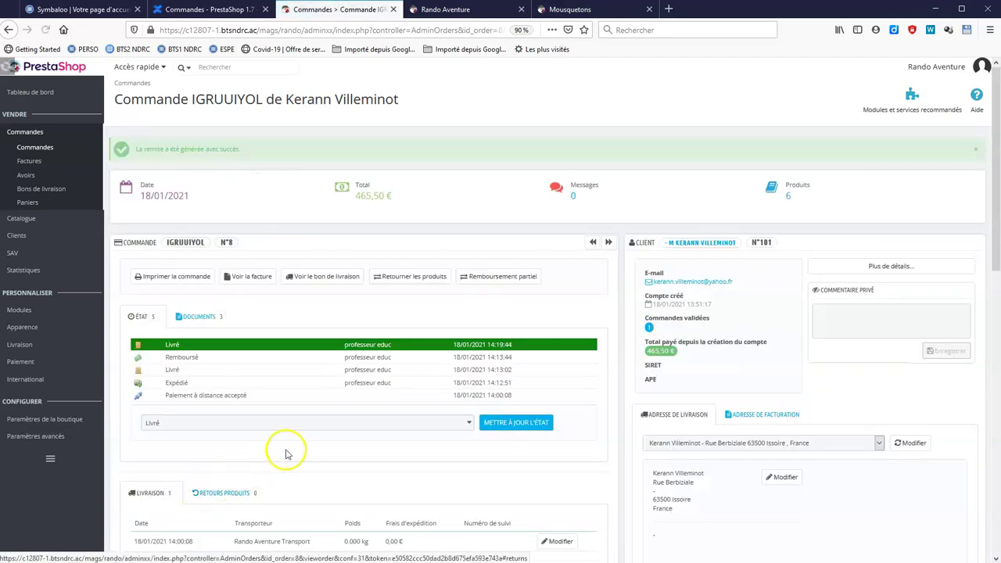
pyautogui.moveTo(990, 157); pyautogui.dragTo(996, 434)
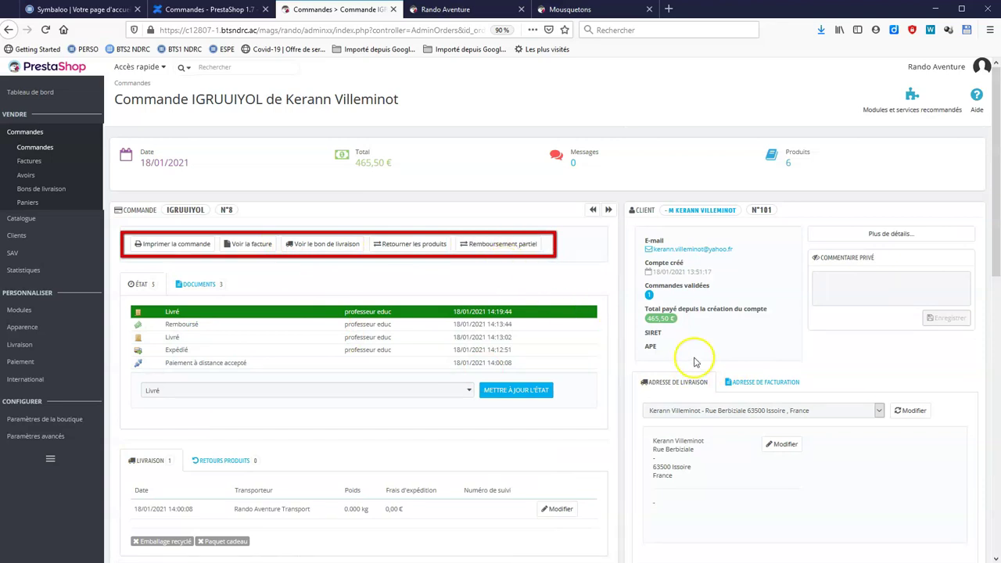
pyautogui.click(26, 176)
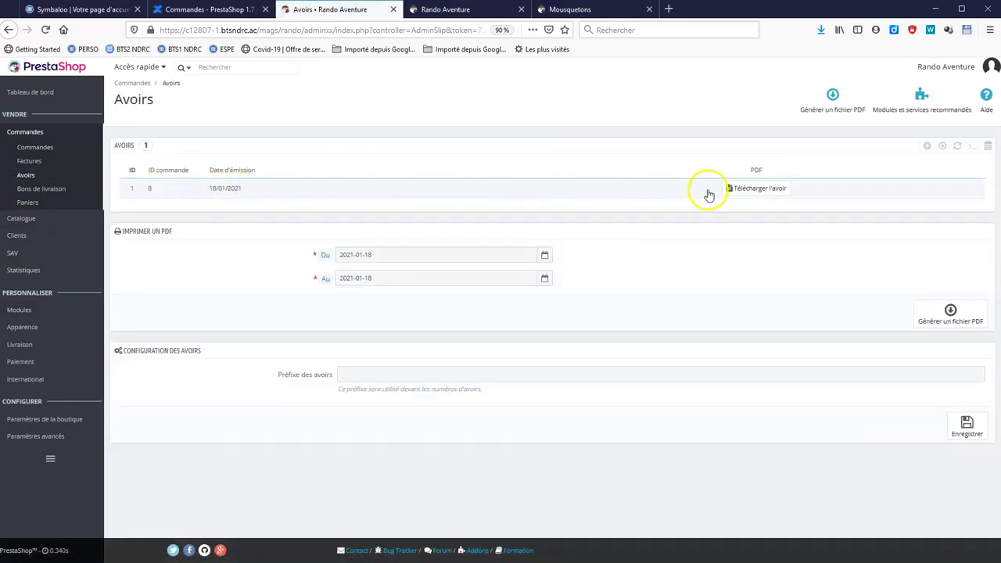
pyautogui.click(739, 189)
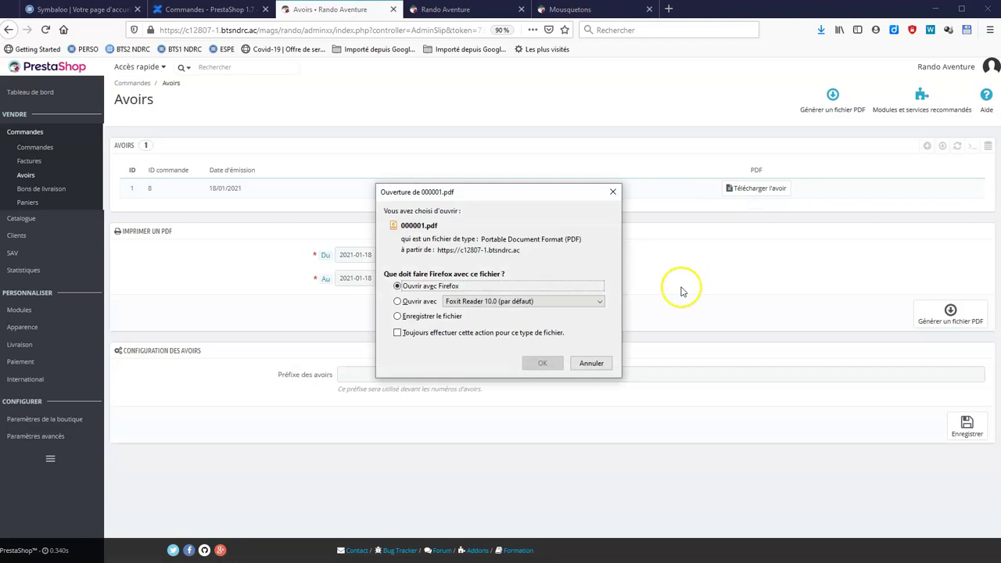
pyautogui.click(543, 364)
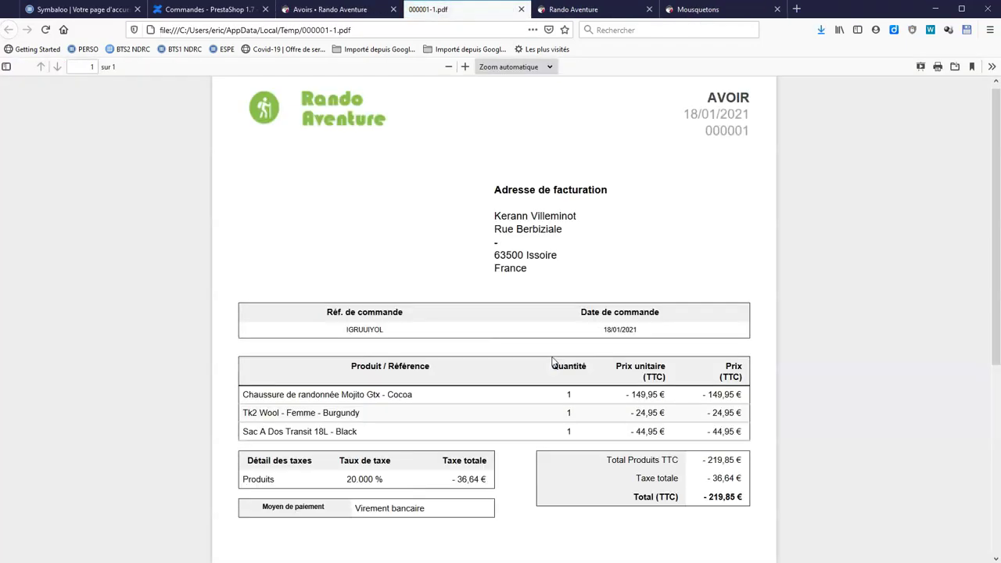
pyautogui.scroll(-3, 588, 290)
pyautogui.scroll(3, 595, 304)
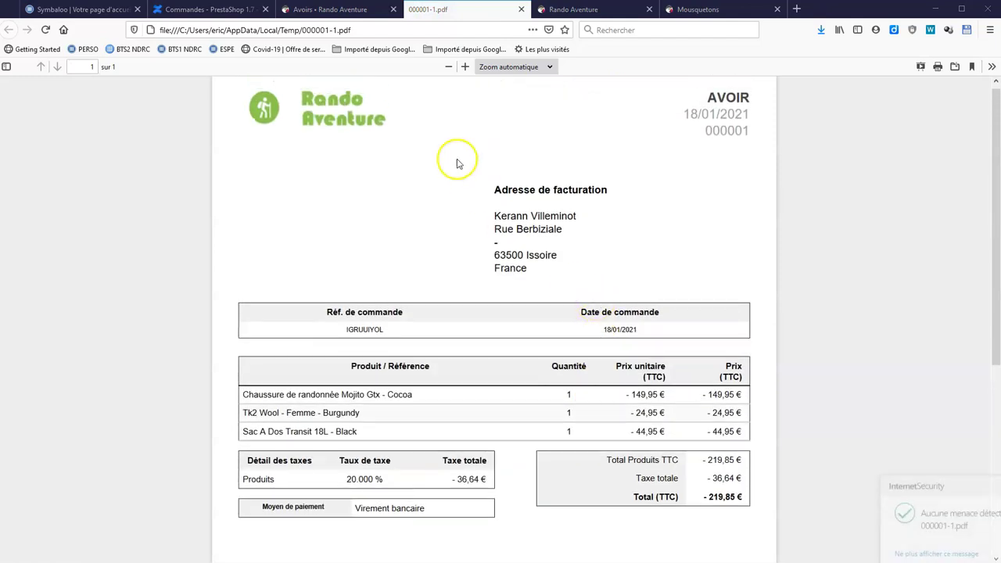
pyautogui.click(522, 10)
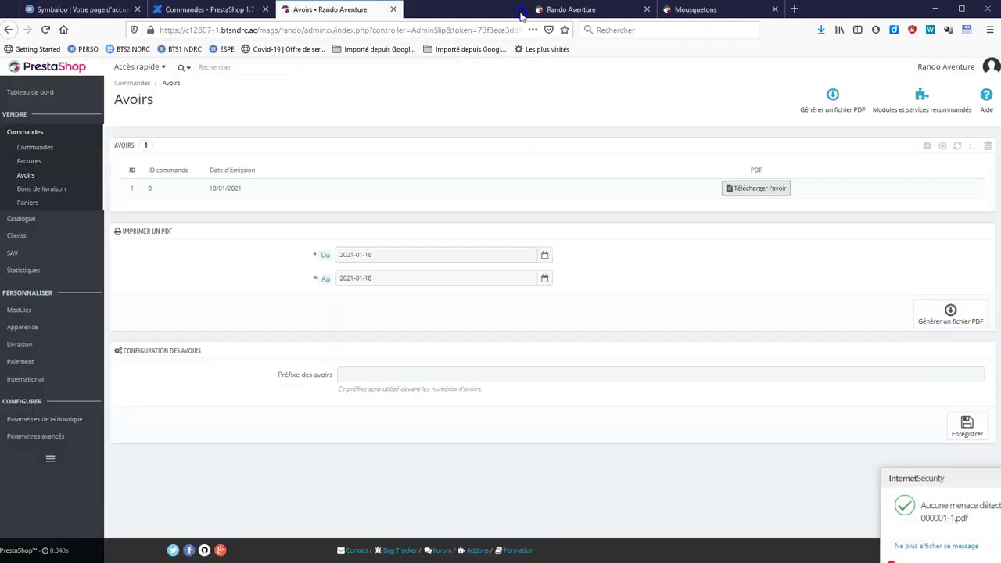
pyautogui.click(65, 155)
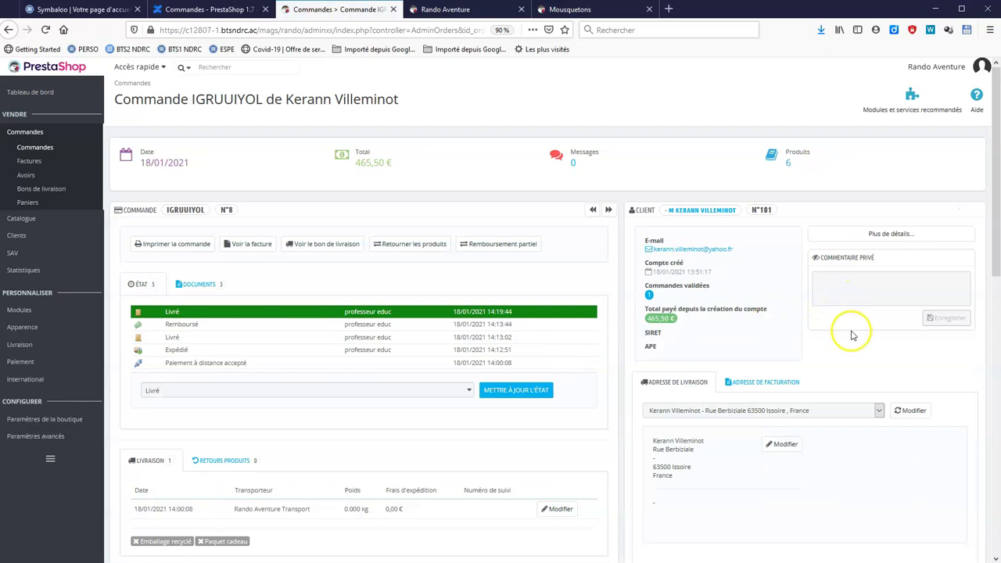
# Post a private order message beginning 'nous avons' acknowledging receipt of the returned goods.
pyautogui.scroll(-4, 852, 335)
pyautogui.click(762, 372)
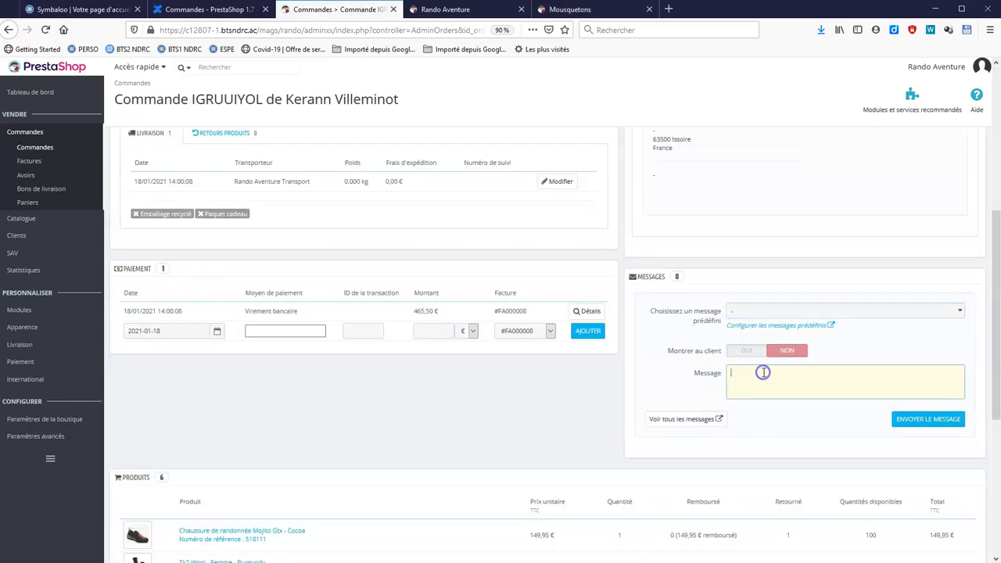
pyautogui.write('nous avons bien reçu votre retour de marchandises, nous espérons que la')
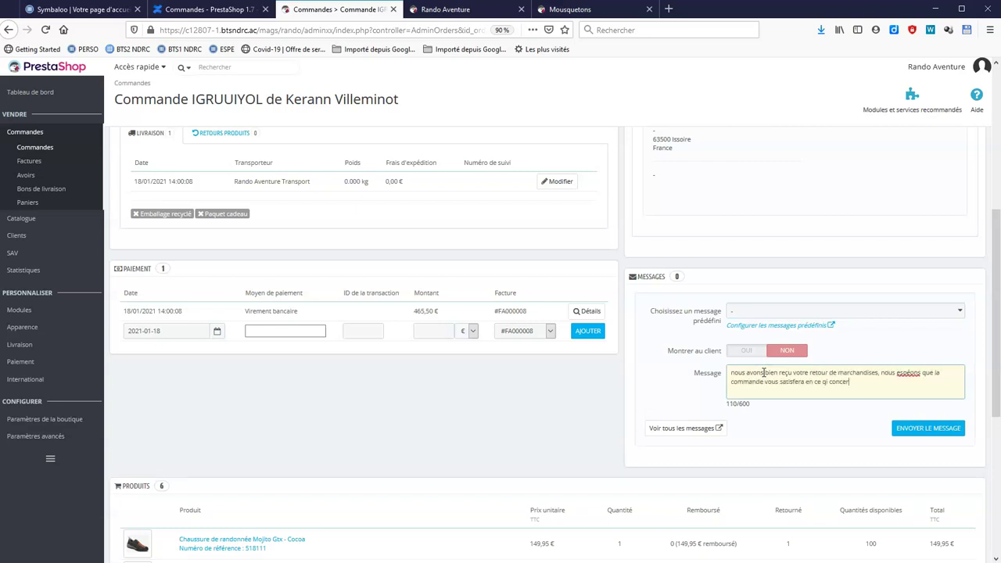
pyautogui.click(920, 433)
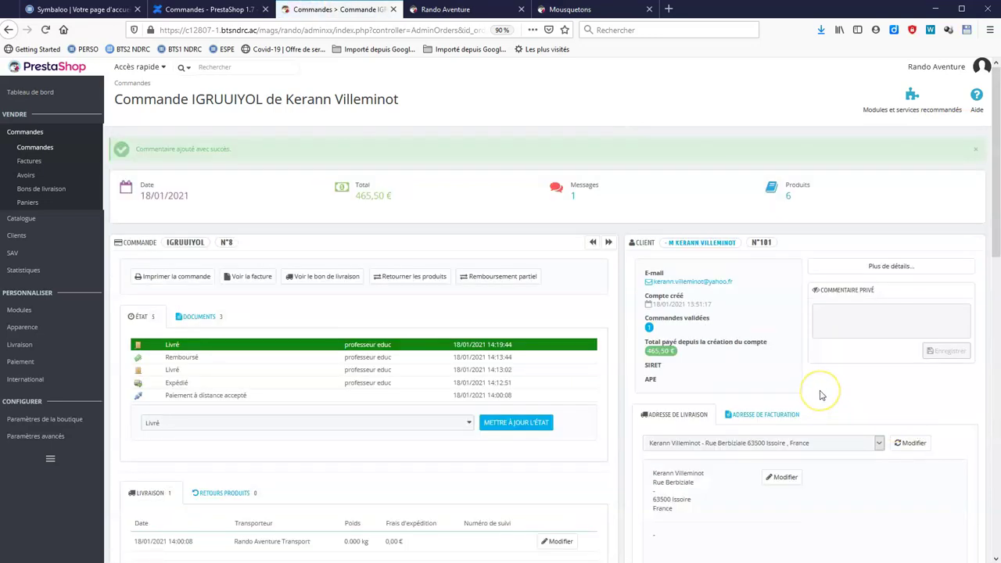
# Go to the catalogue's product list.
pyautogui.scroll(-3, 821, 394)
pyautogui.scroll(-2, 820, 395)
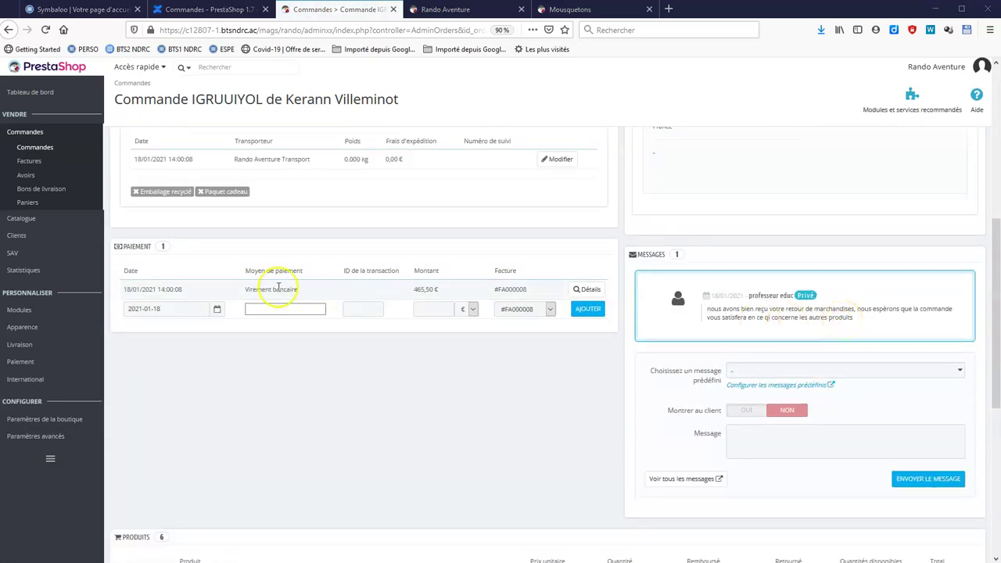
pyautogui.moveTo(21, 223)
pyautogui.click(118, 219)
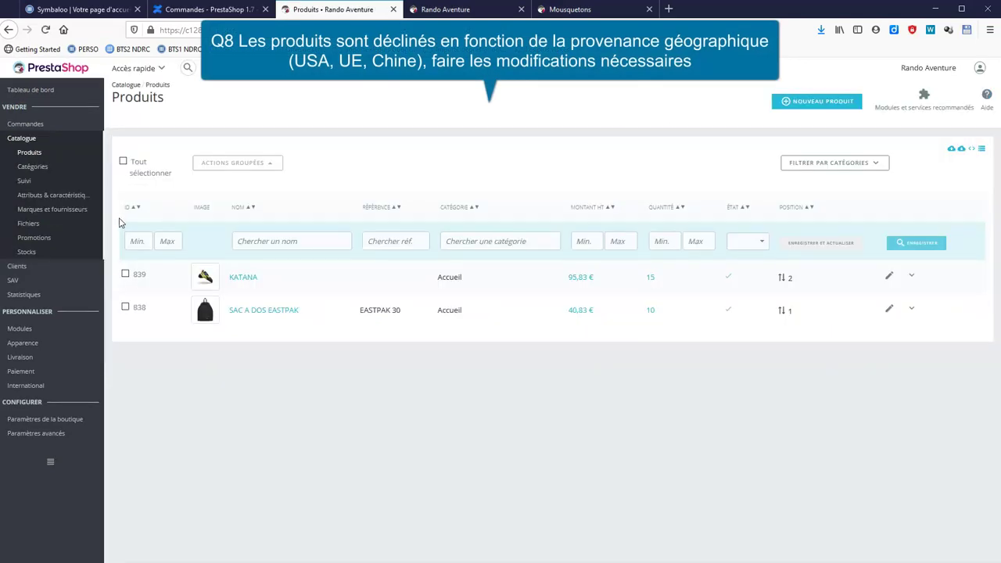
# Create the attribute 'zone géographique' with public name 'Zone'.
pyautogui.click(68, 201)
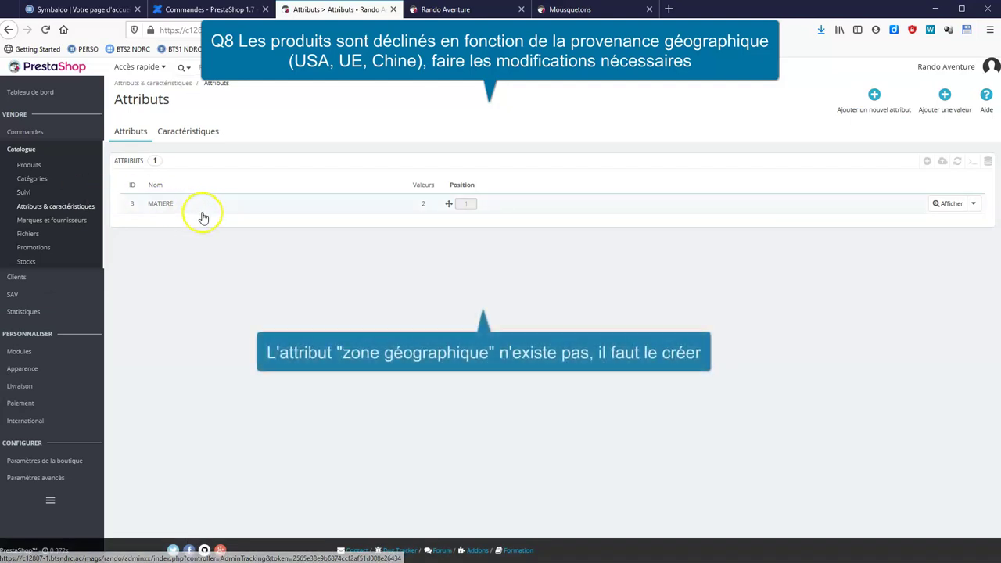
pyautogui.click(874, 101)
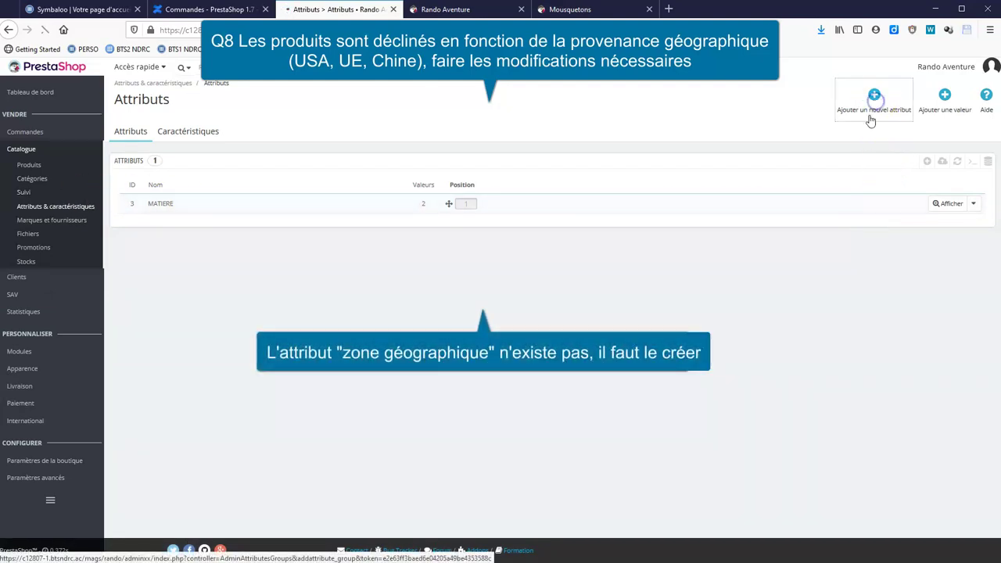
pyautogui.click(394, 186)
pyautogui.write('zone géographique')
pyautogui.click(393, 205)
pyautogui.write("Zone d'expédition")
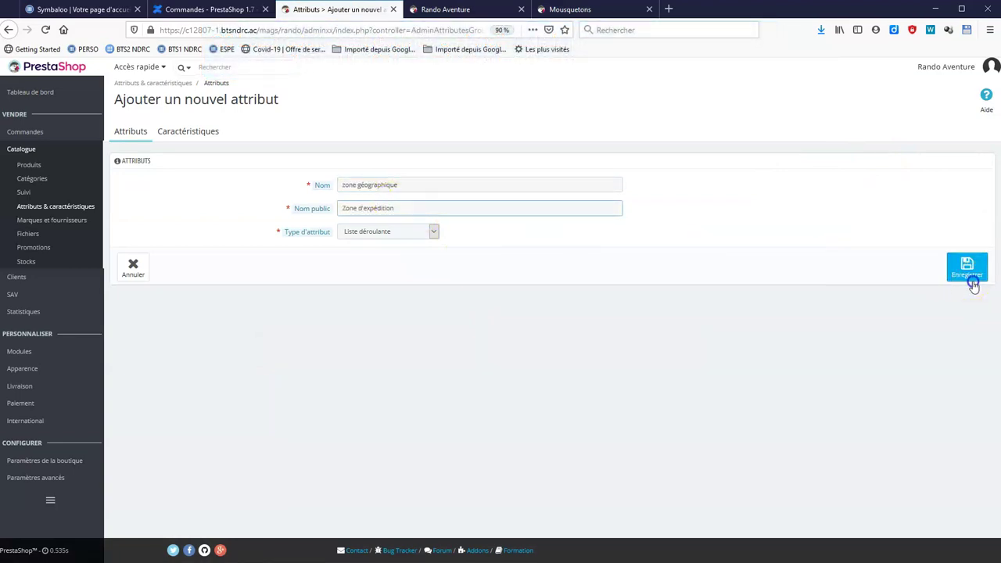
pyautogui.click(968, 281)
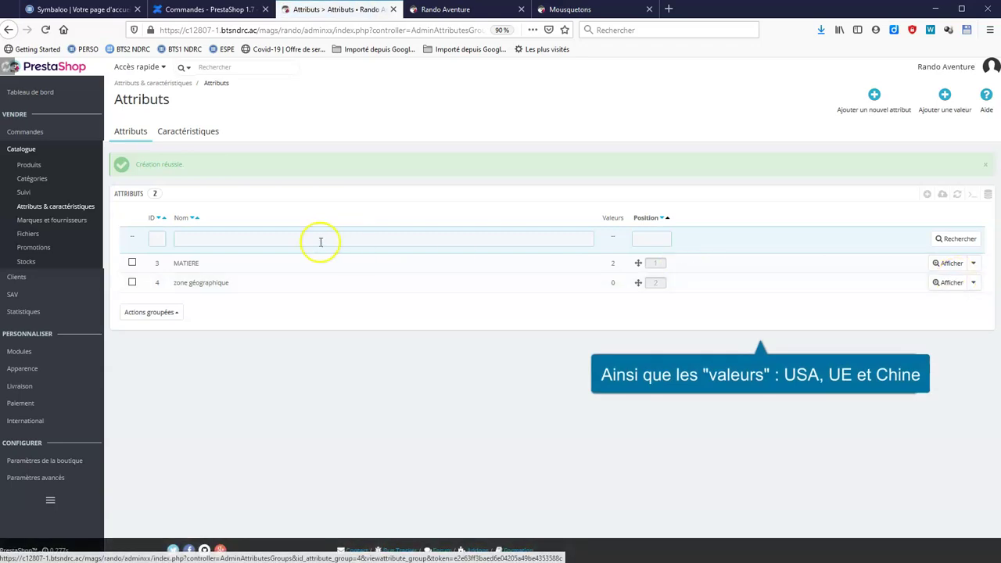
# Add the values USA, UE and Chine to zone géographique.
pyautogui.click(941, 284)
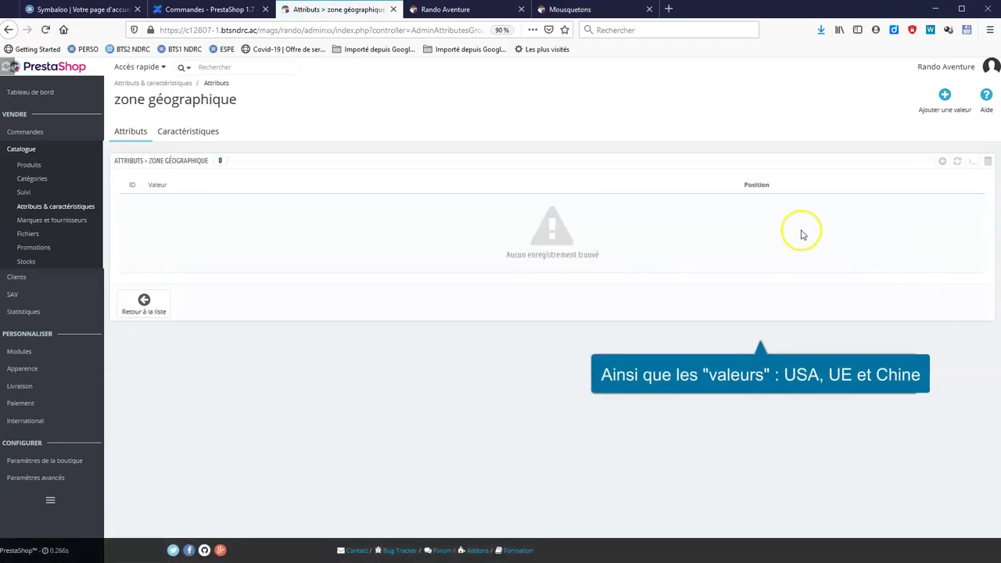
pyautogui.click(936, 101)
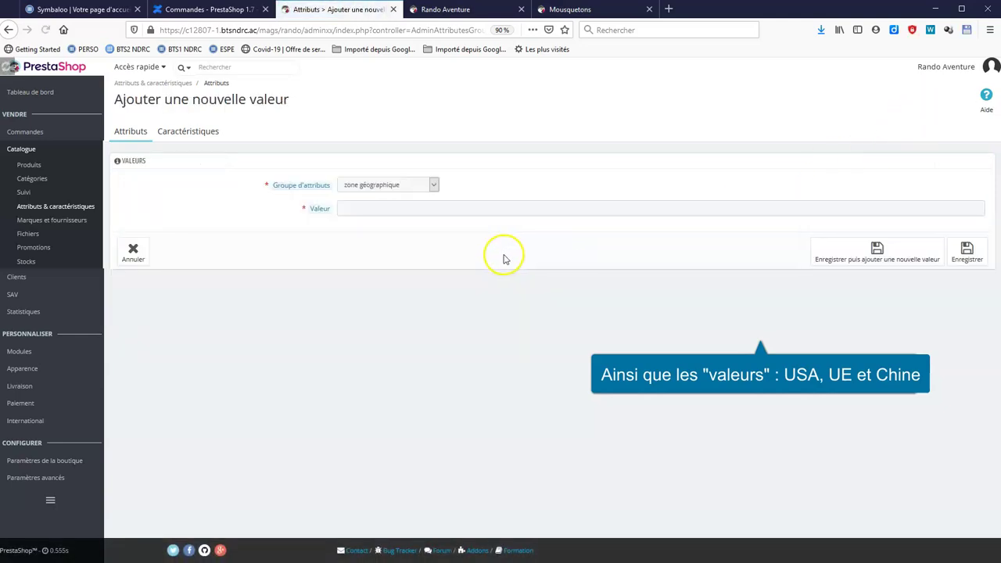
pyautogui.click(412, 210)
pyautogui.write('USA')
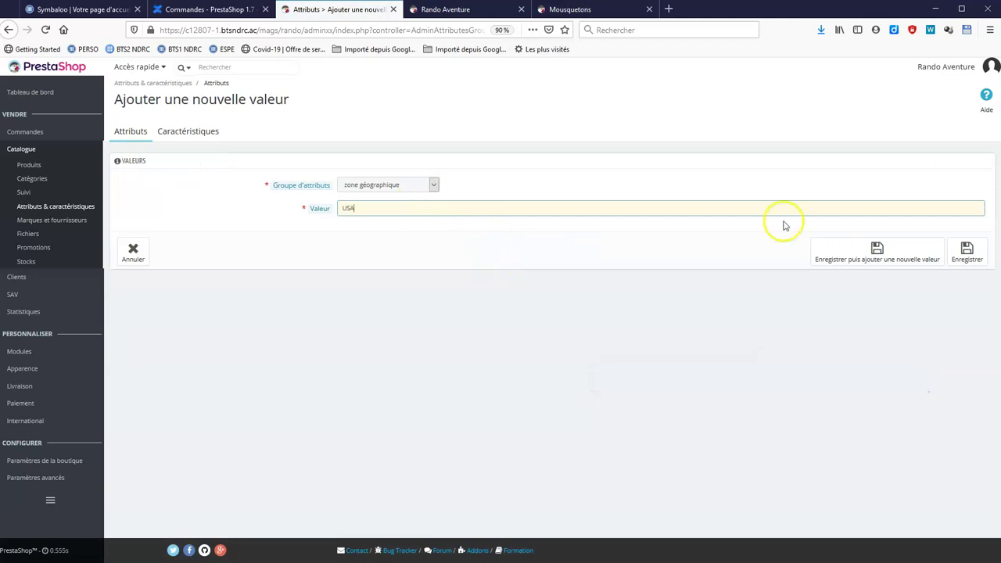
pyautogui.click(858, 253)
pyautogui.click(565, 239)
pyautogui.write('UE')
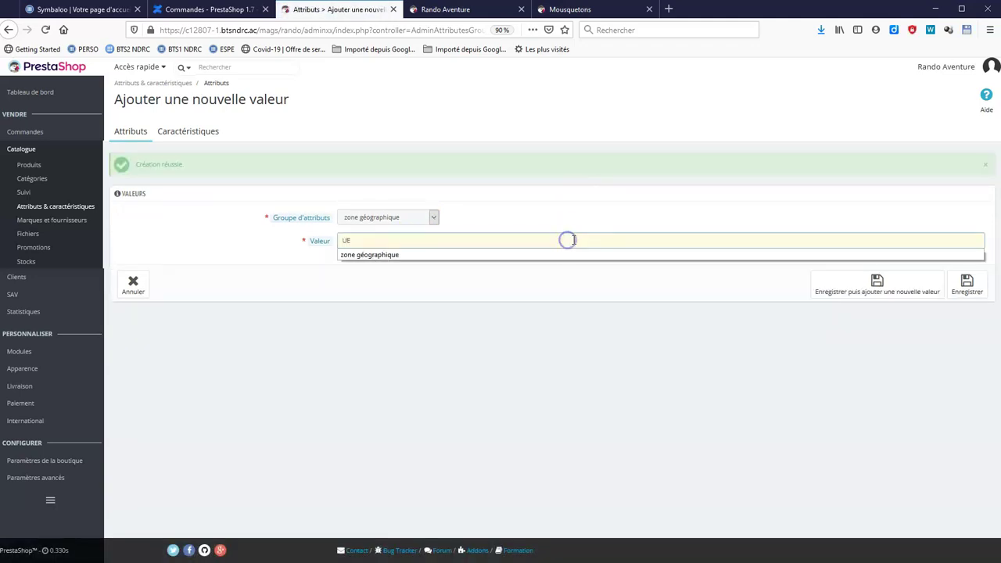
pyautogui.click(858, 287)
pyautogui.click(402, 241)
pyautogui.write('Chine')
pyautogui.click(982, 294)
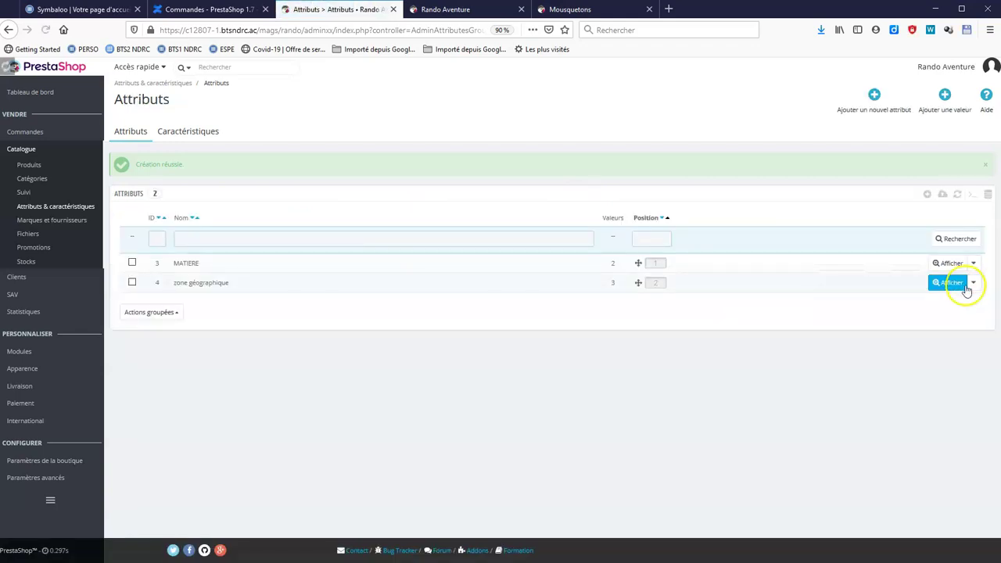
pyautogui.click(869, 111)
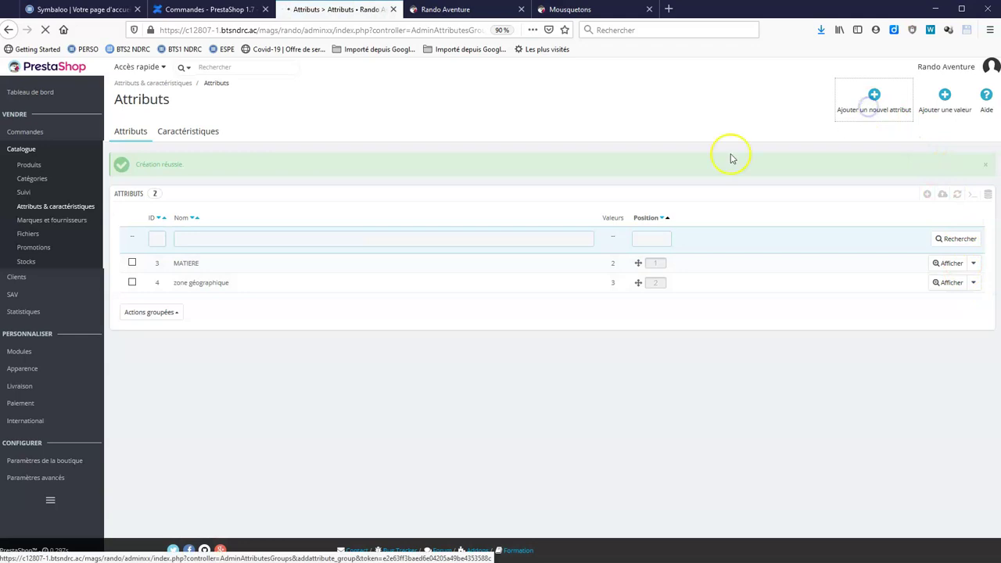
# Create the Taille attribute and give it a first size value, 40.
pyautogui.click(358, 182)
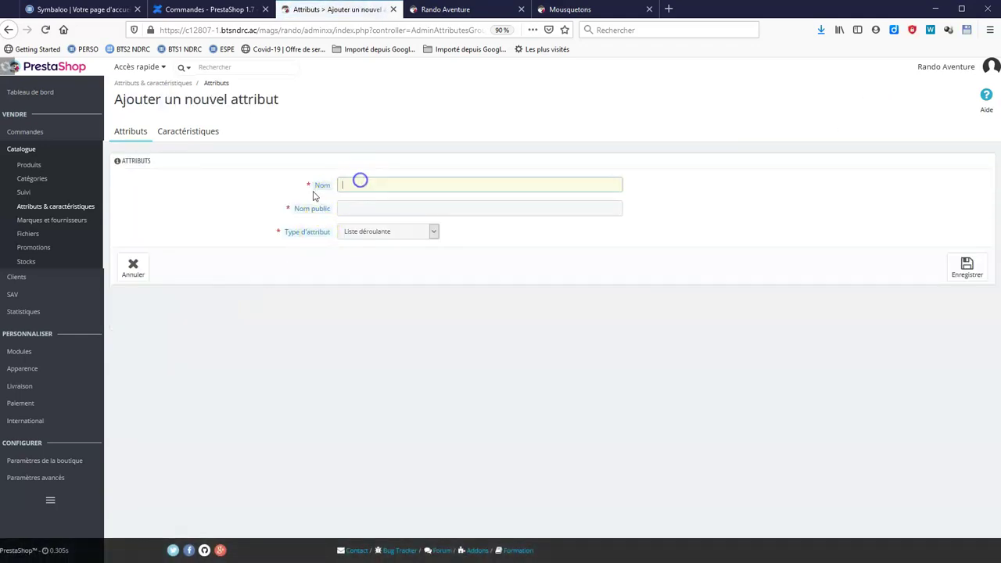
pyautogui.click(347, 212)
pyautogui.click(967, 266)
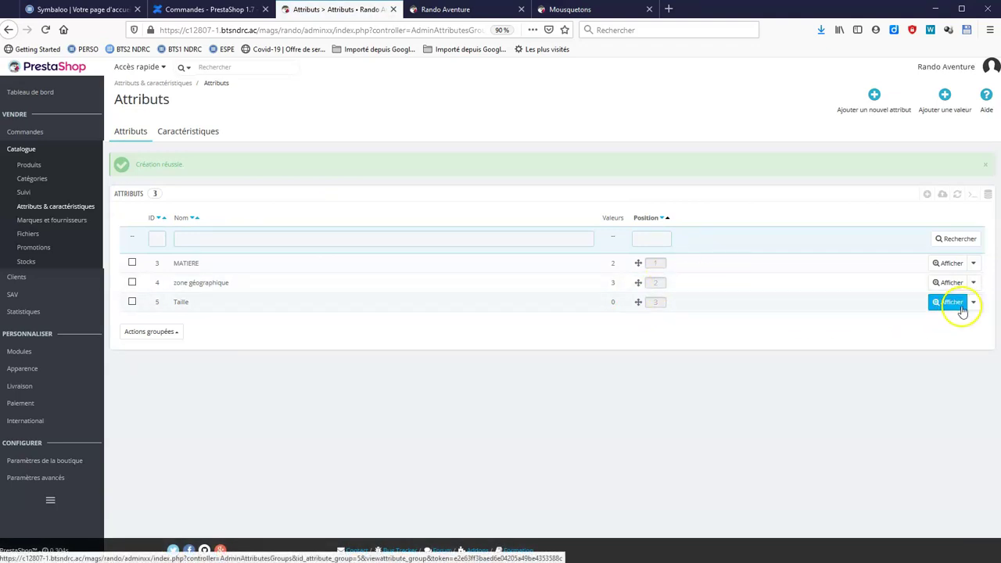
pyautogui.click(949, 302)
pyautogui.click(949, 117)
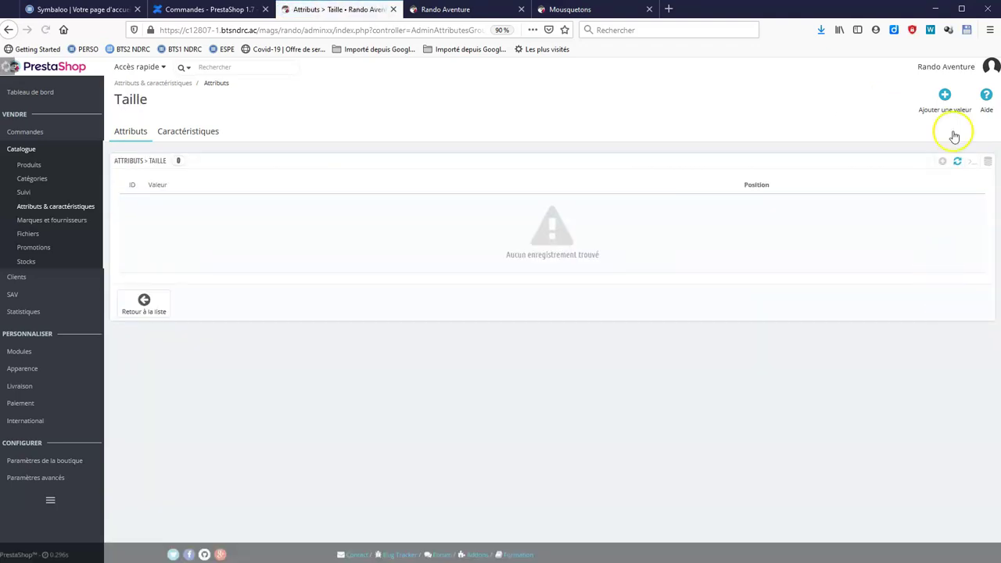
pyautogui.click(444, 208)
pyautogui.write('40')
pyautogui.press('Return')
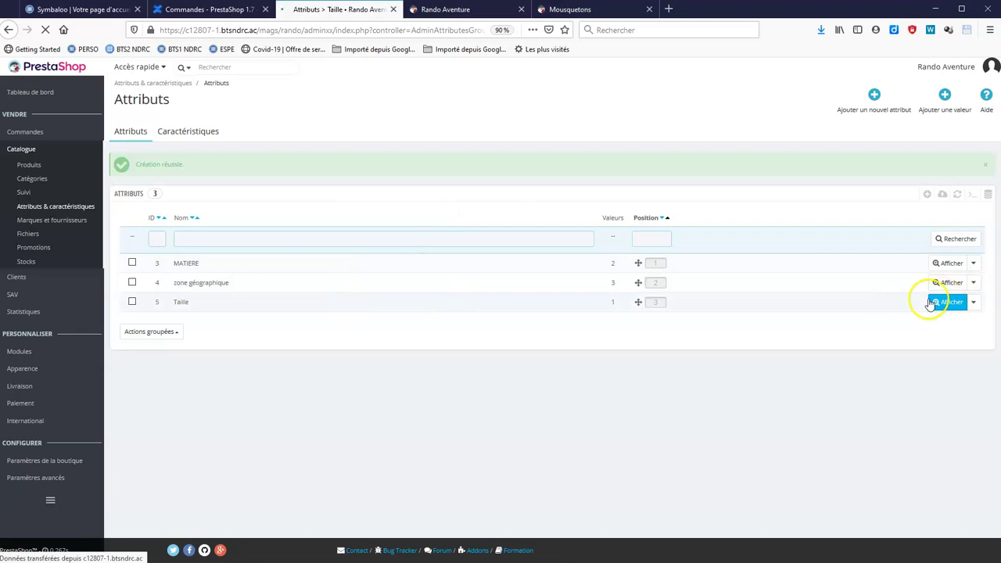
# Add sizes 39, 43 and 44 to the Taille attribute.
pyautogui.click(943, 302)
pyautogui.click(945, 109)
pyautogui.click(371, 211)
pyautogui.write('39')
pyautogui.click(877, 251)
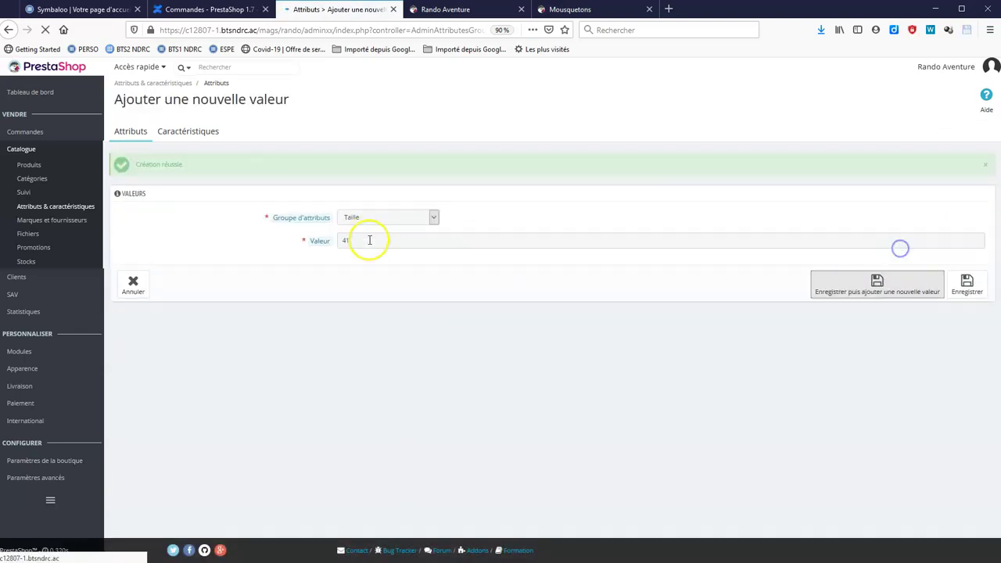
pyautogui.click(369, 239)
pyautogui.write('43')
pyautogui.click(852, 296)
pyautogui.click(420, 239)
pyautogui.write('44')
pyautogui.press('Return')
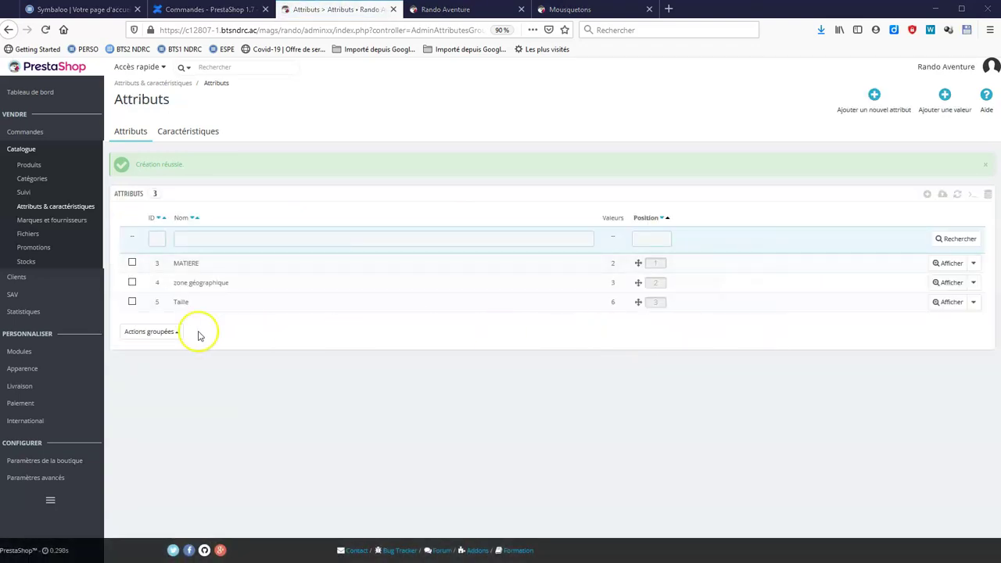
pyautogui.click(61, 167)
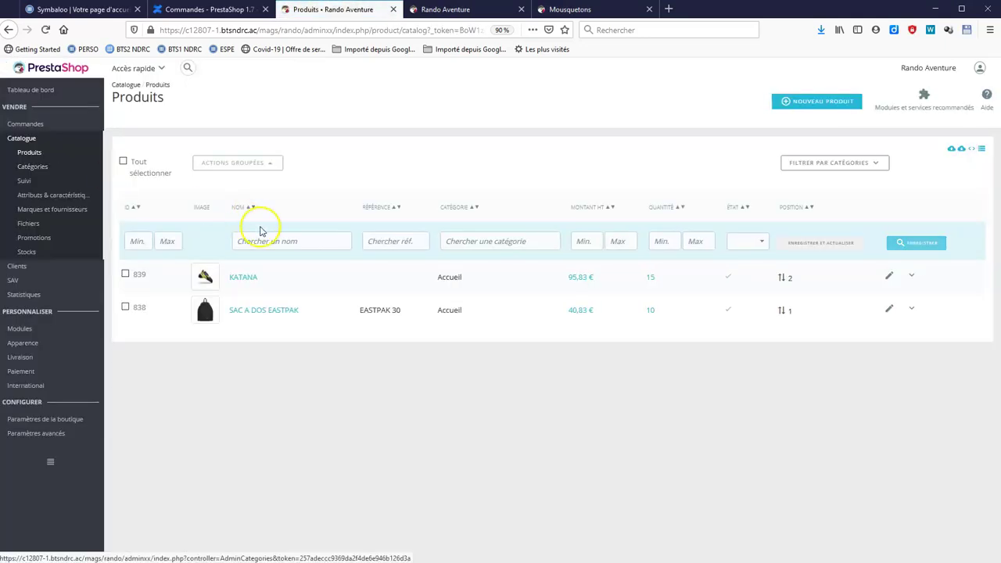
# Open KATANA and make it a product with combinations.
pyautogui.click(238, 284)
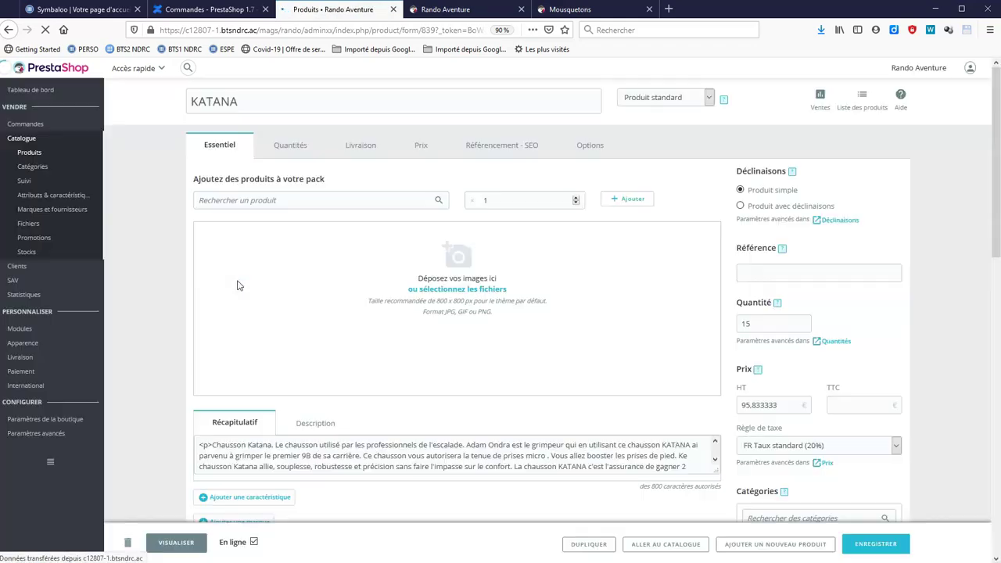
pyautogui.click(793, 212)
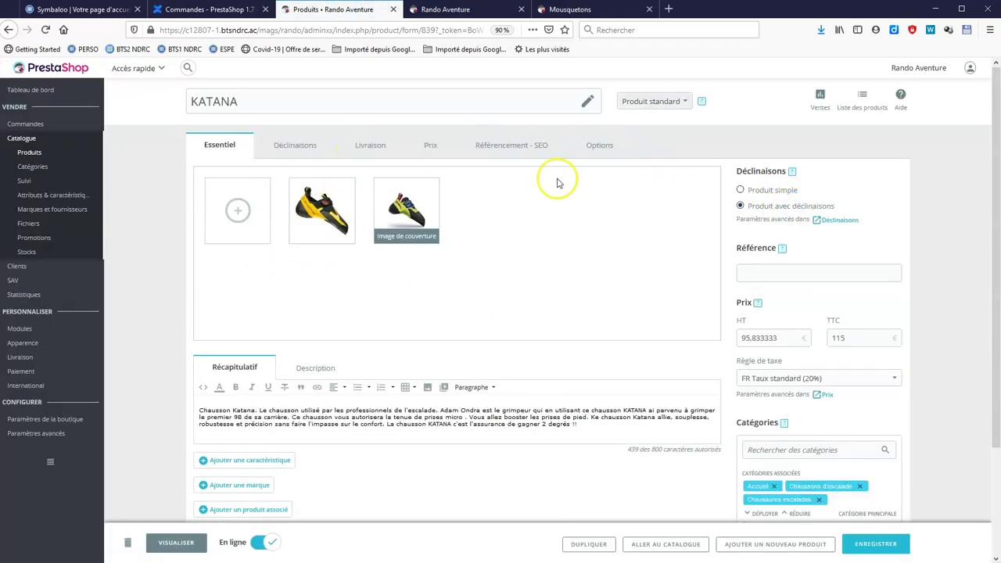
pyautogui.click(298, 154)
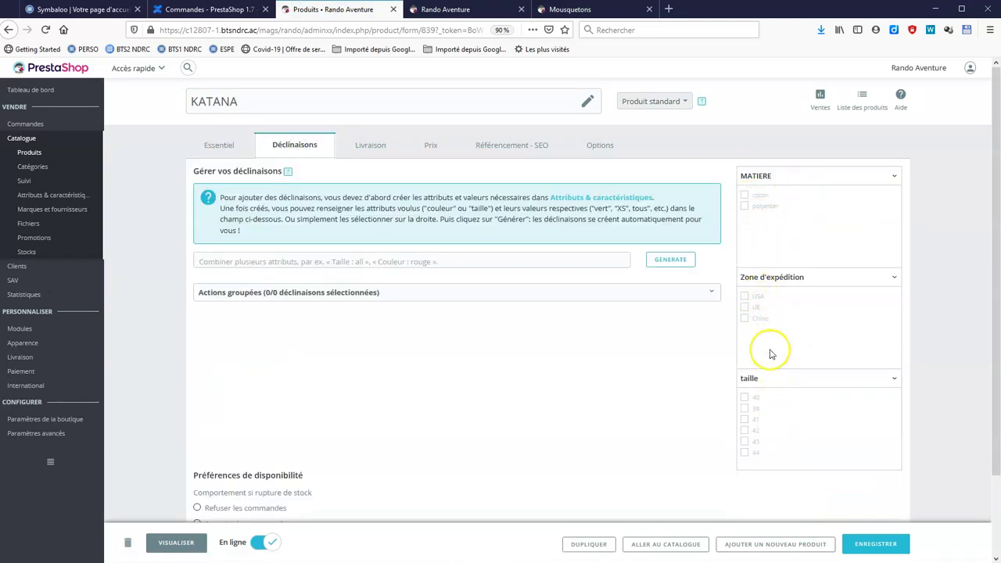
# Generate six combinations pairing USA and UE with sizes 40, 39 and 41.
pyautogui.click(745, 297)
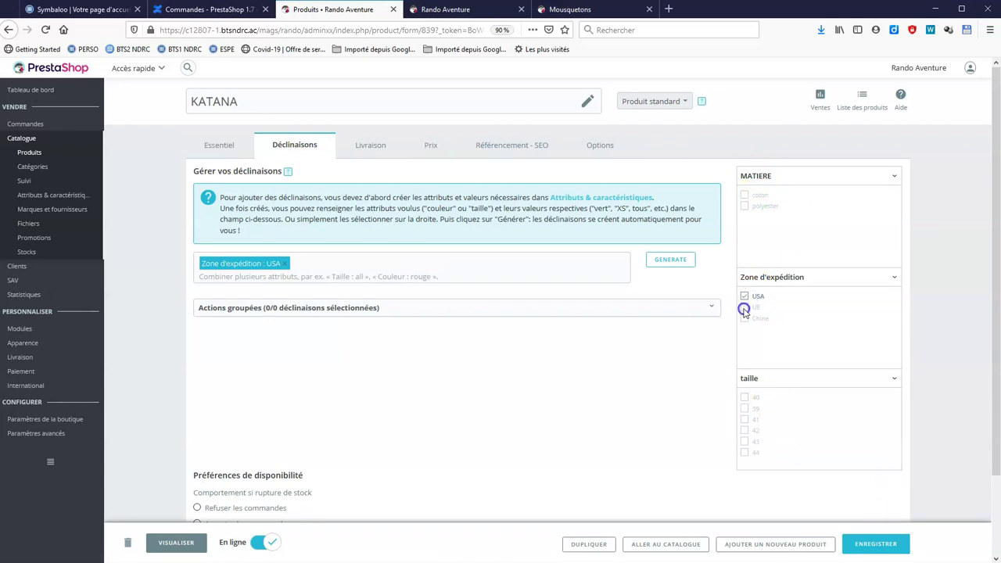
pyautogui.click(744, 308)
pyautogui.click(744, 319)
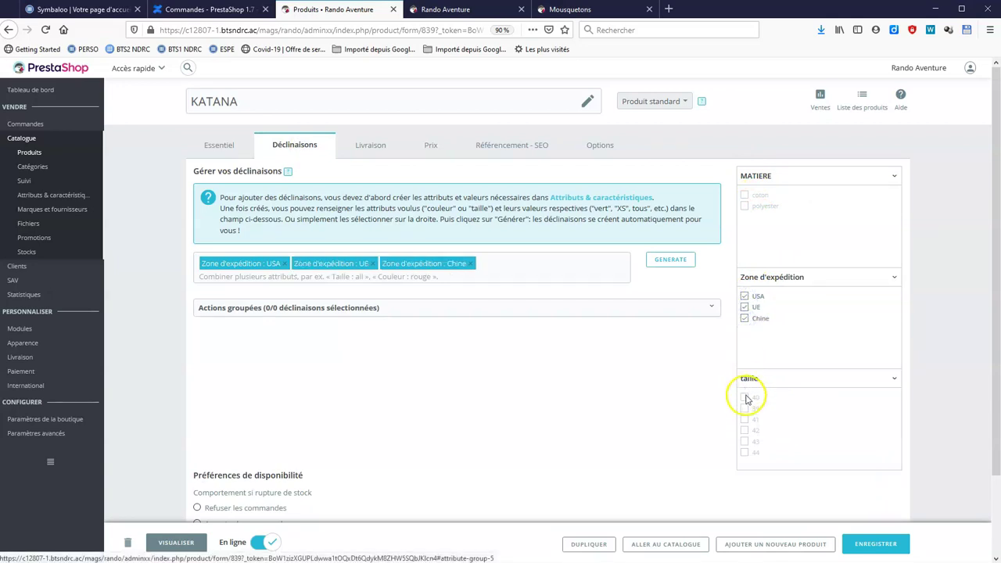
pyautogui.click(745, 397)
pyautogui.click(745, 409)
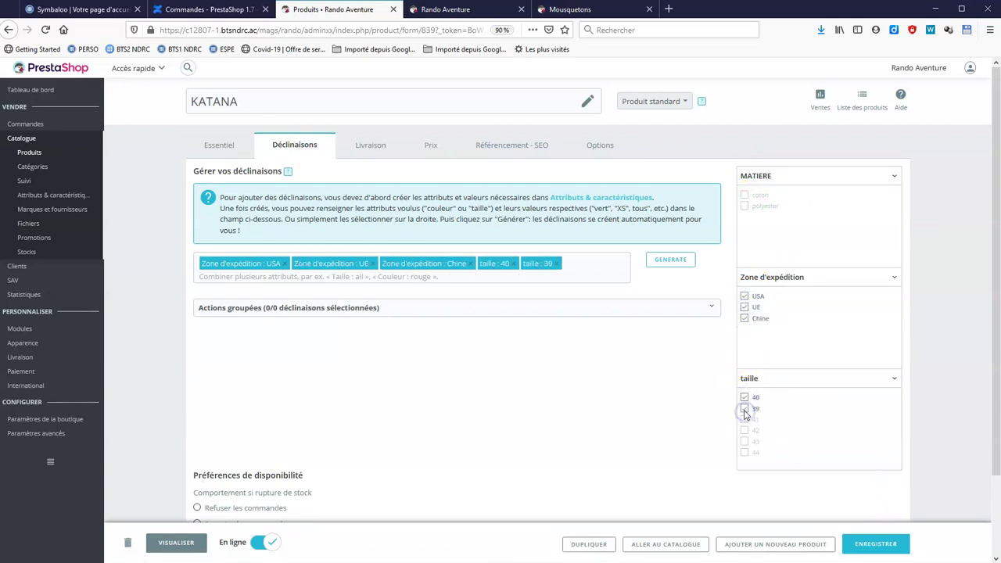
pyautogui.click(744, 318)
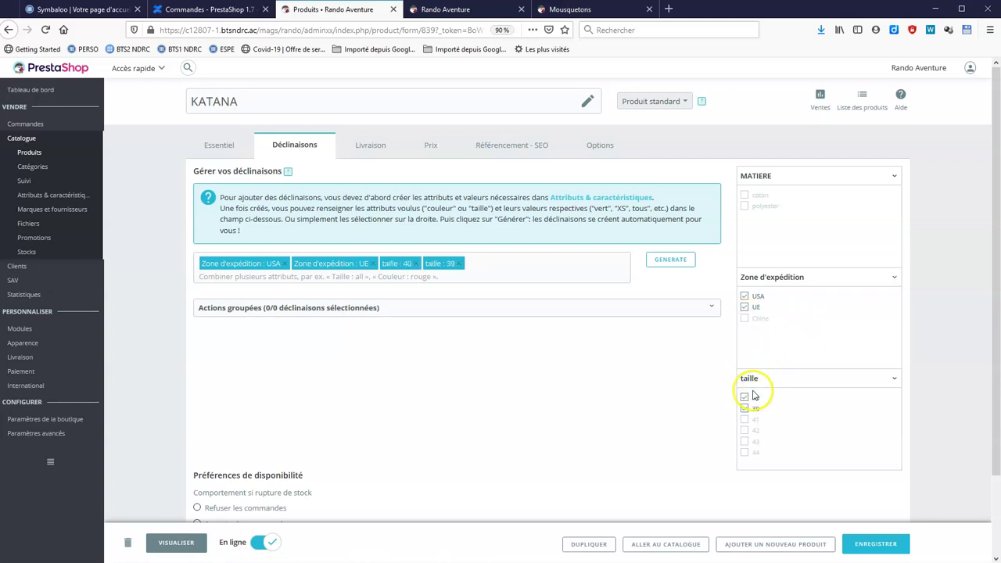
pyautogui.click(745, 420)
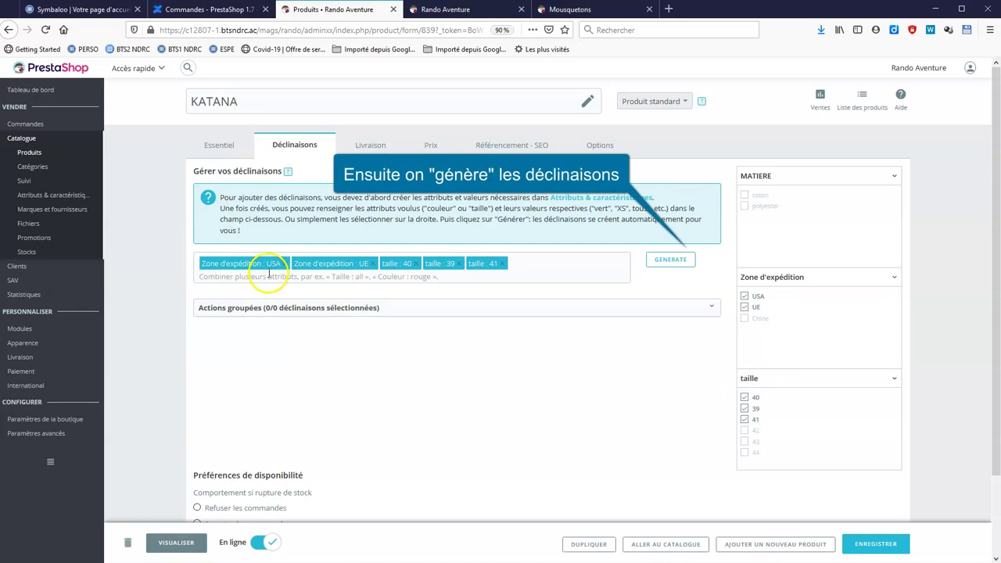
pyautogui.click(665, 263)
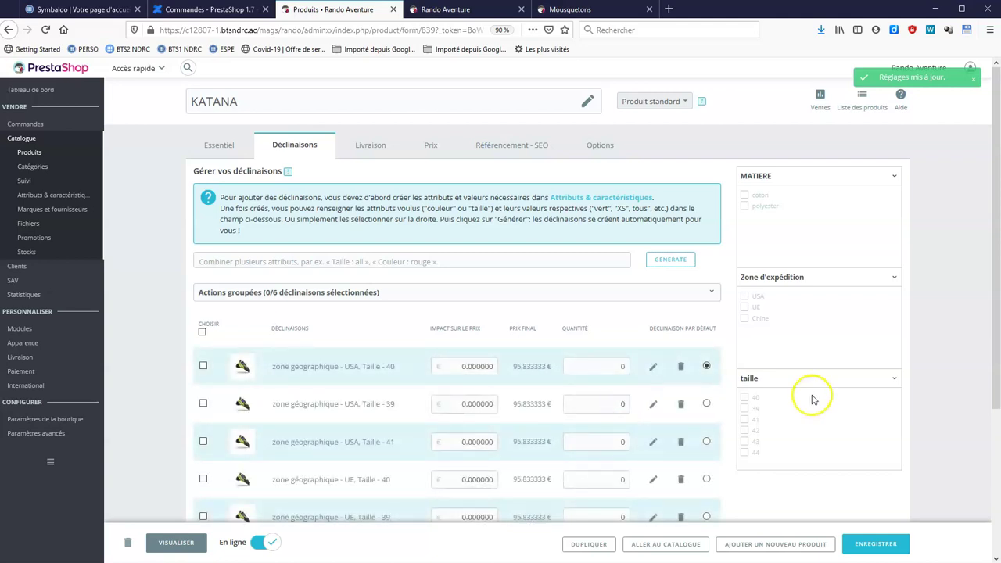
pyautogui.scroll(-1, 824, 337)
pyautogui.scroll(-2, 824, 338)
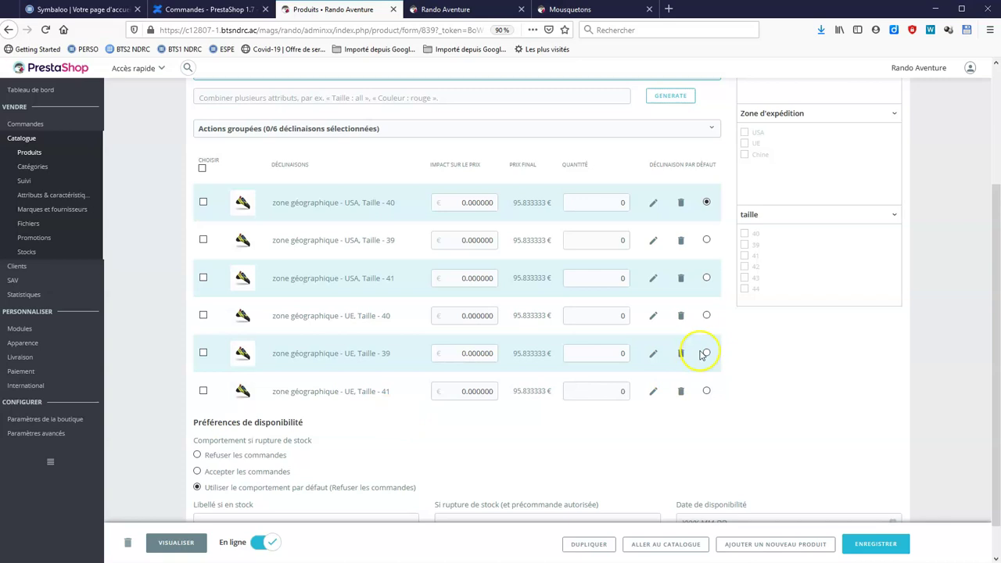
pyautogui.scroll(1, 827, 288)
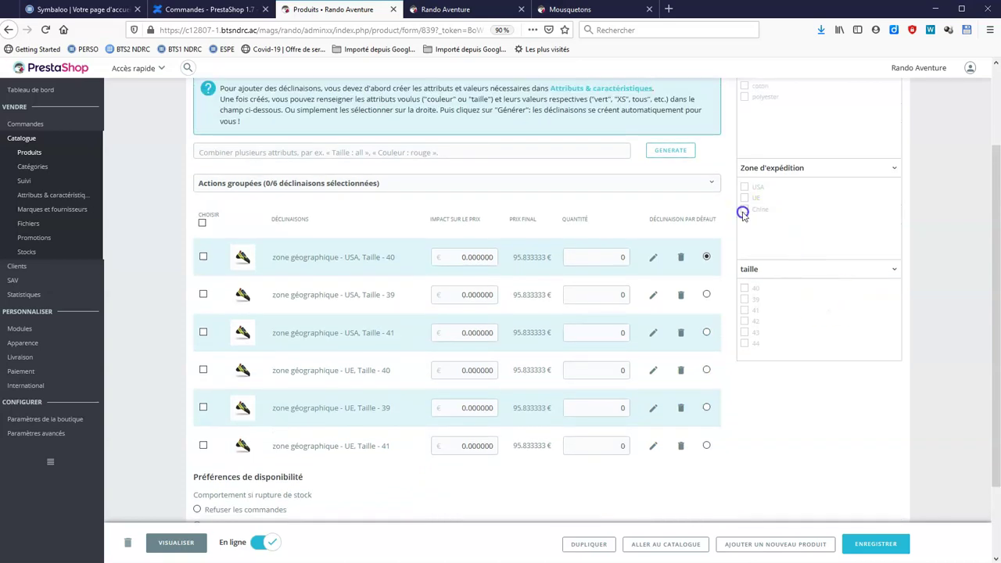
# Generate two more combinations for Chine in sizes 44 and 43.
pyautogui.click(746, 209)
pyautogui.click(746, 345)
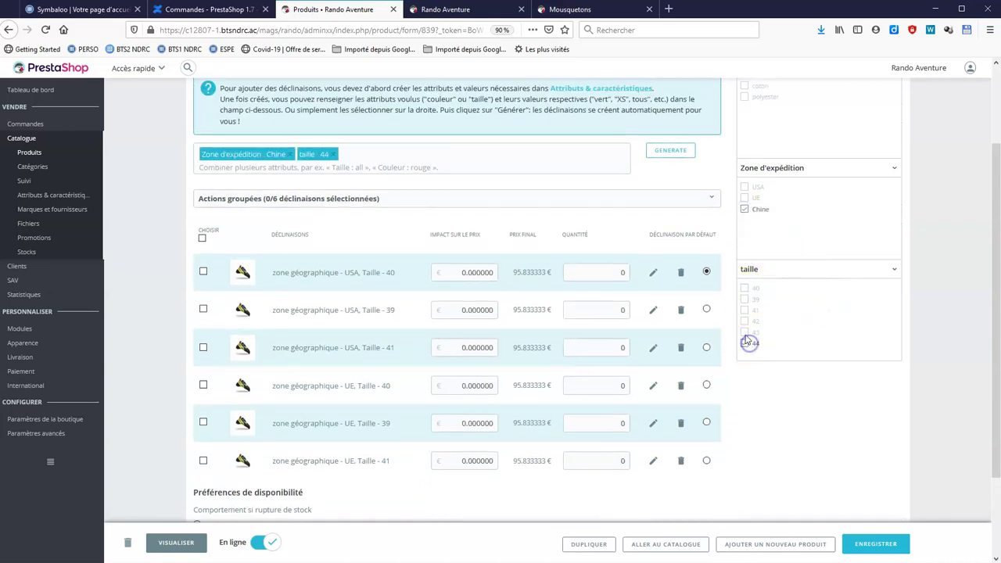
pyautogui.click(744, 333)
pyautogui.click(675, 155)
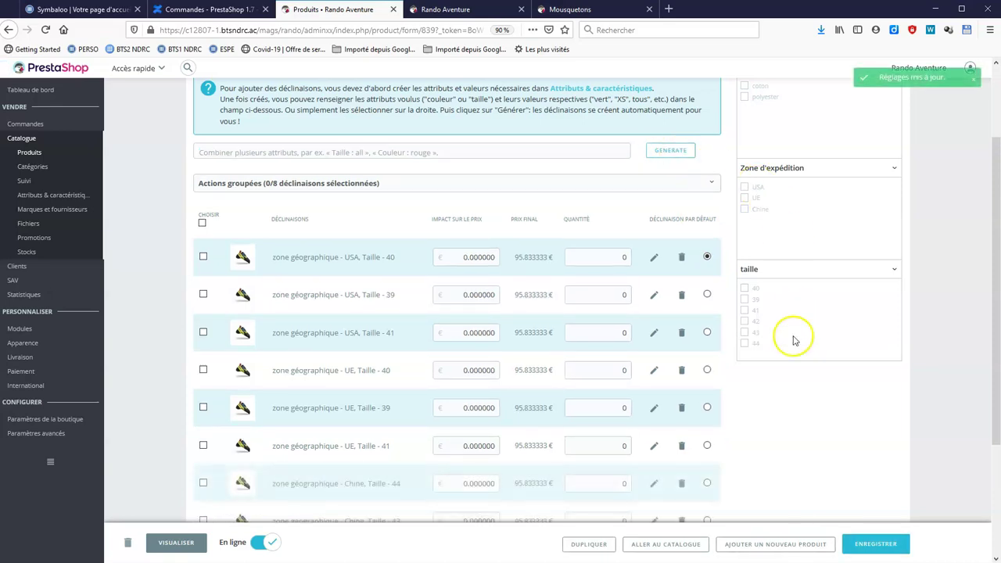
pyautogui.scroll(-1, 480, 257)
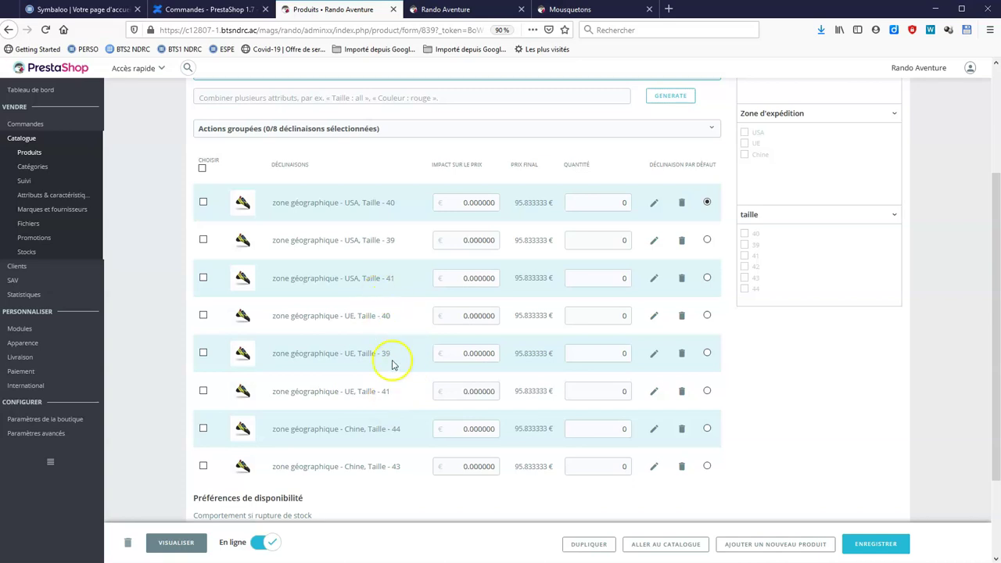
pyautogui.scroll(3, 398, 368)
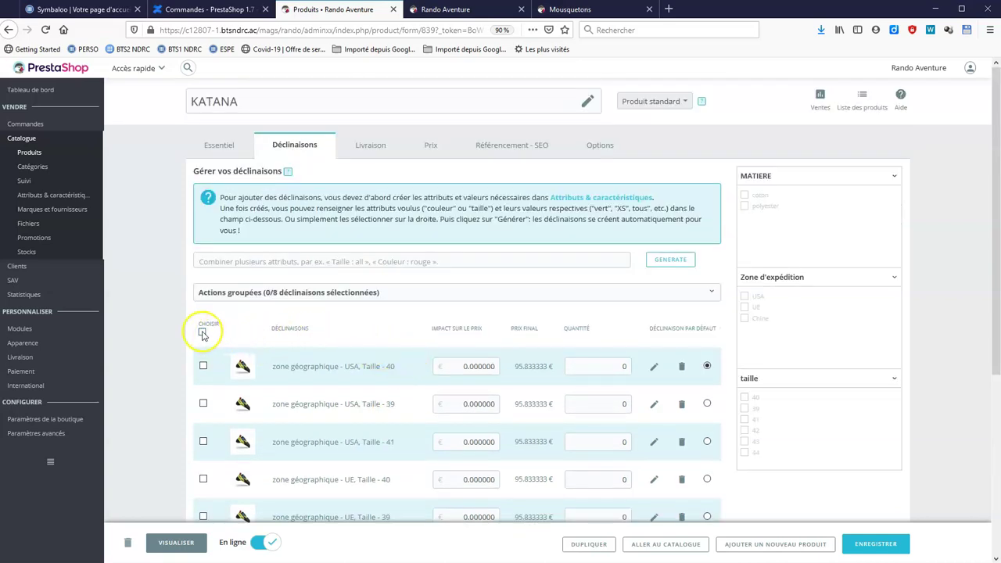
# Select all eight KATANA combinations, save the product, and view its storefront page.
pyautogui.click(202, 332)
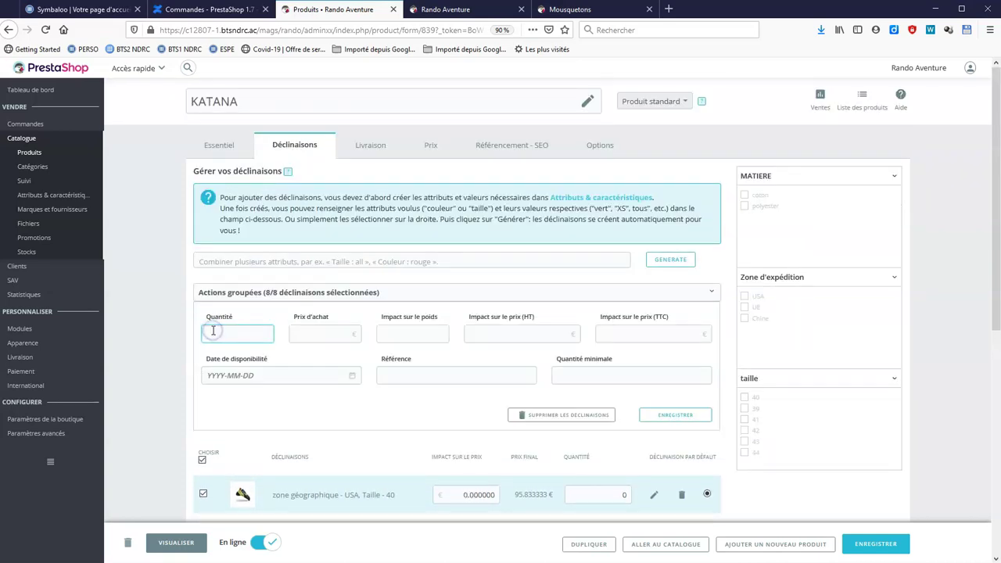
pyautogui.scroll(-7, 548, 274)
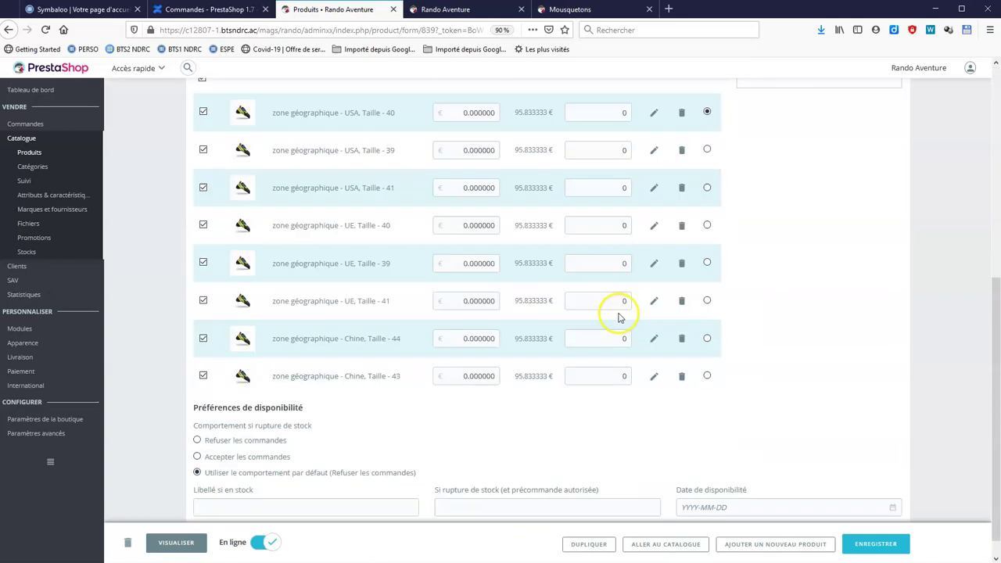
pyautogui.scroll(-1, 841, 414)
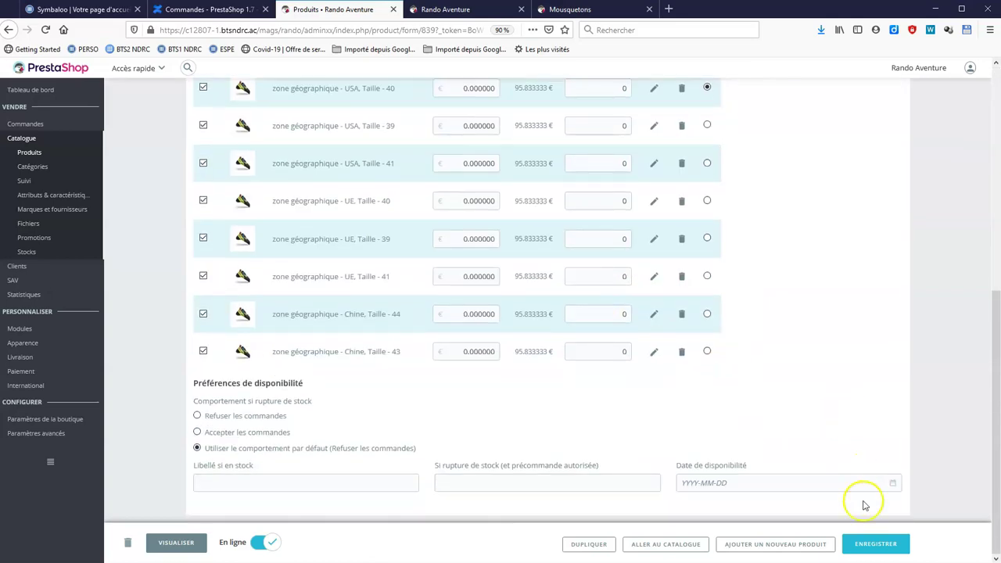
pyautogui.click(881, 552)
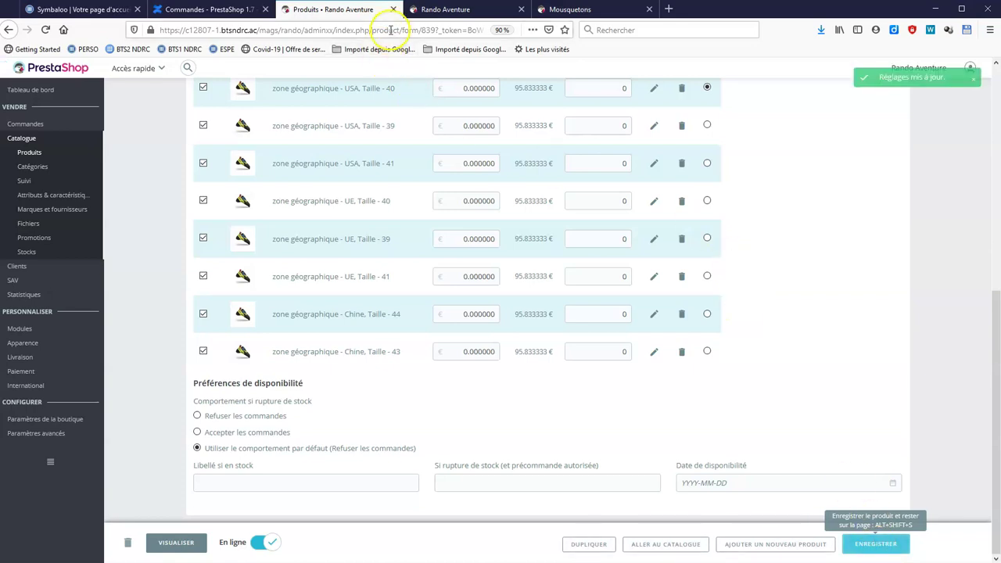
pyautogui.click(420, 11)
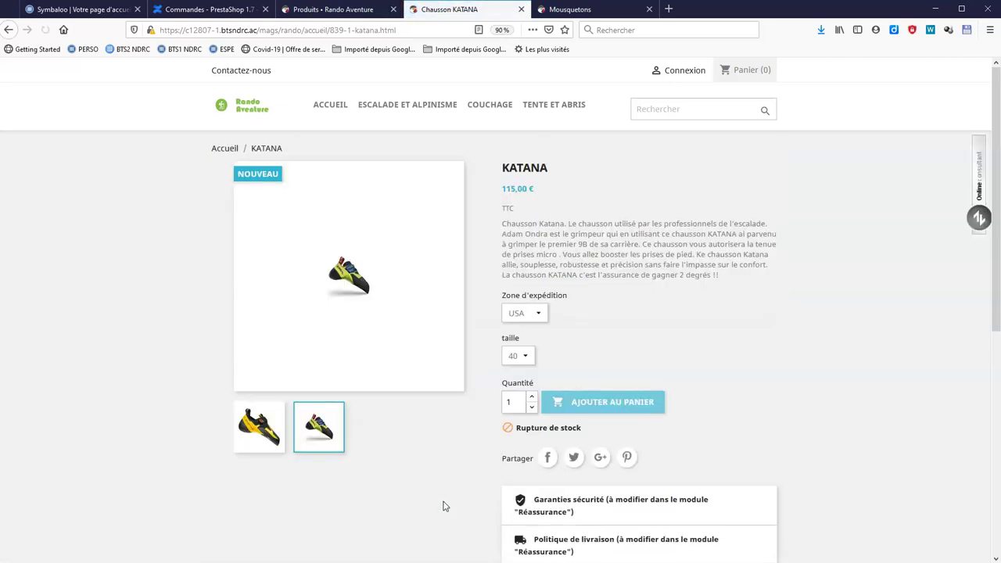
# Check the storefront's size choices for Chine (43–44) and USA (39–41), then return to back office.
pyautogui.click(531, 315)
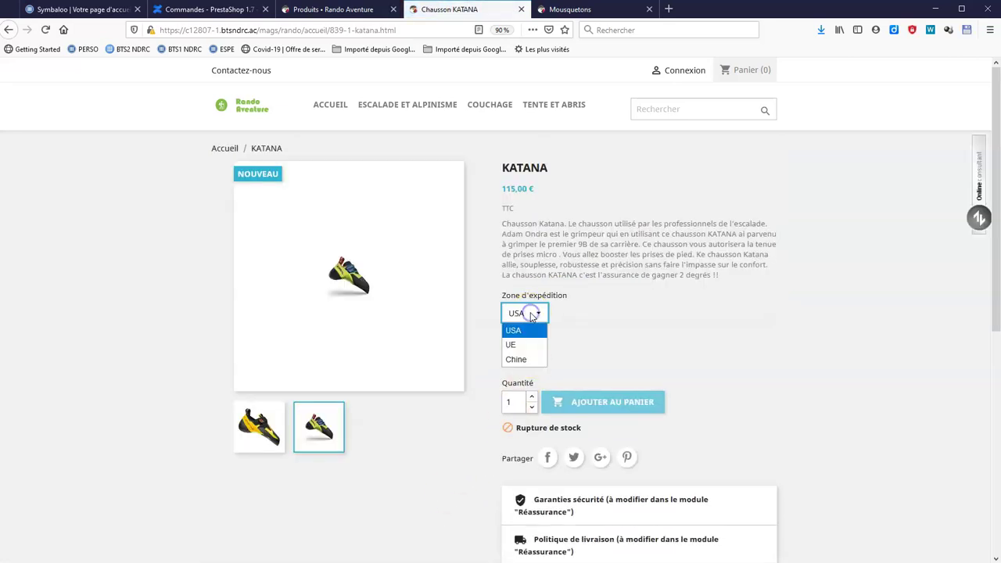
pyautogui.click(523, 358)
pyautogui.click(527, 357)
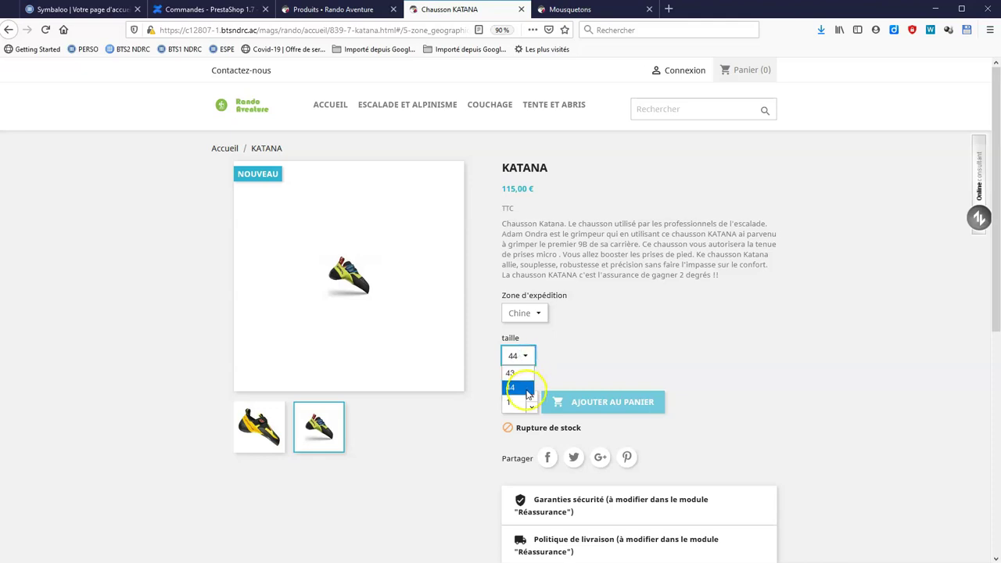
pyautogui.click(536, 313)
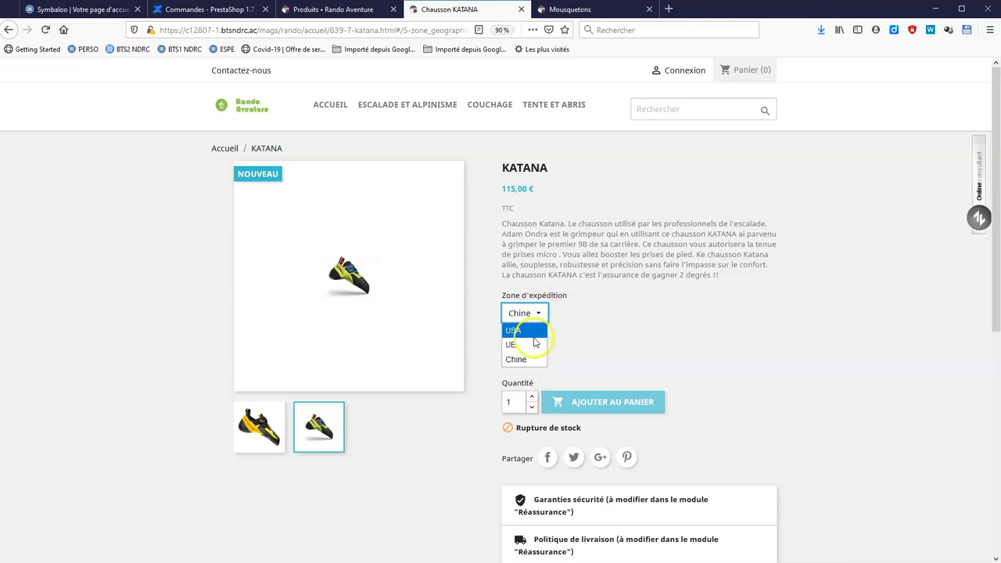
pyautogui.click(534, 337)
pyautogui.click(527, 356)
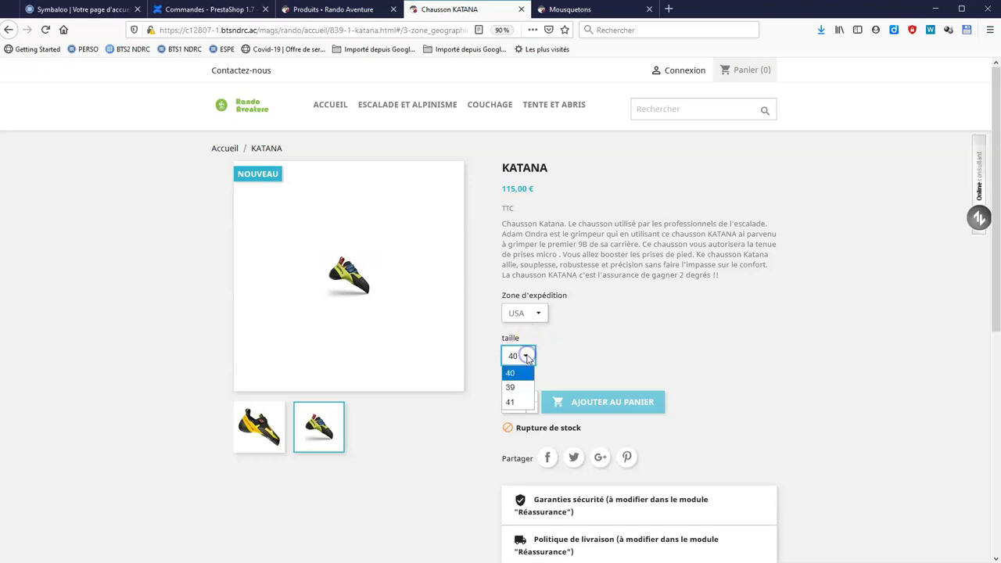
pyautogui.click(529, 376)
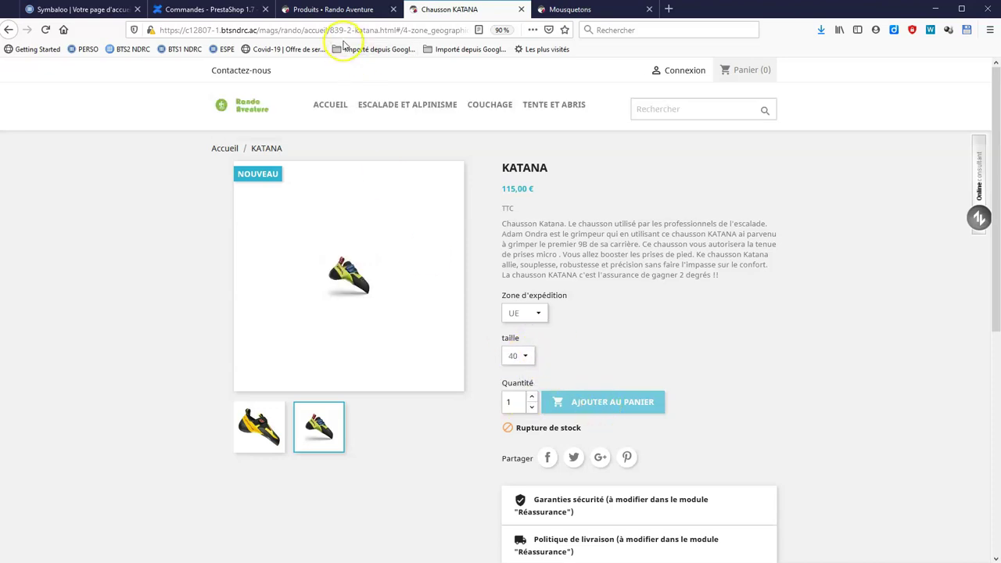
pyautogui.click(335, 11)
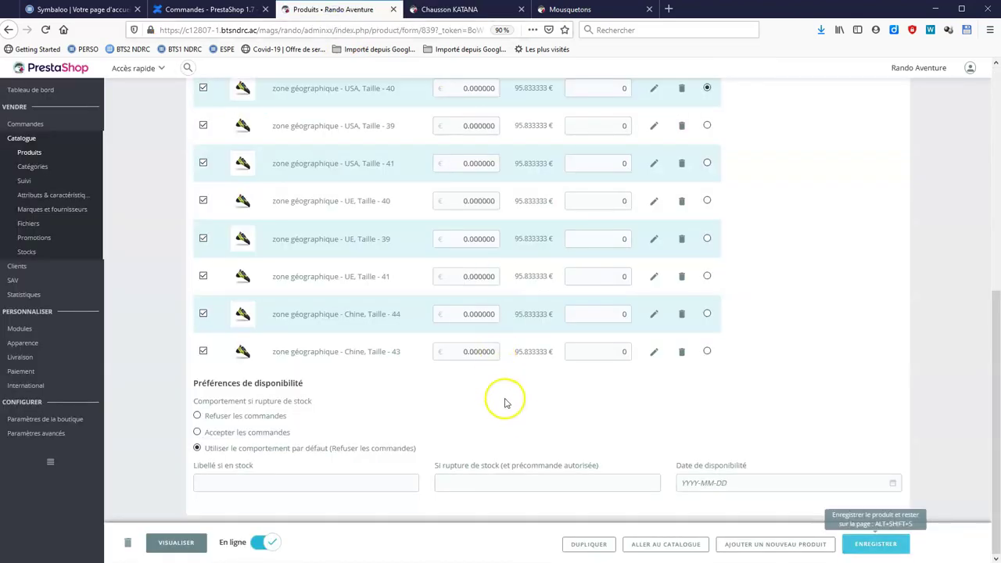
# Give all eight KATANA combinations a stock quantity of 10 and view the storefront page.
pyautogui.scroll(4, 503, 402)
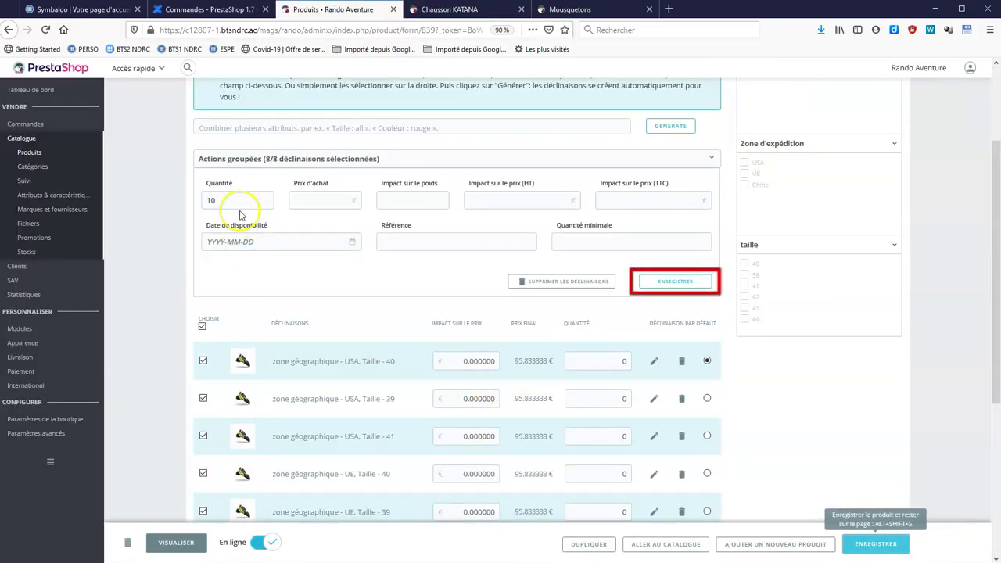
pyautogui.click(676, 282)
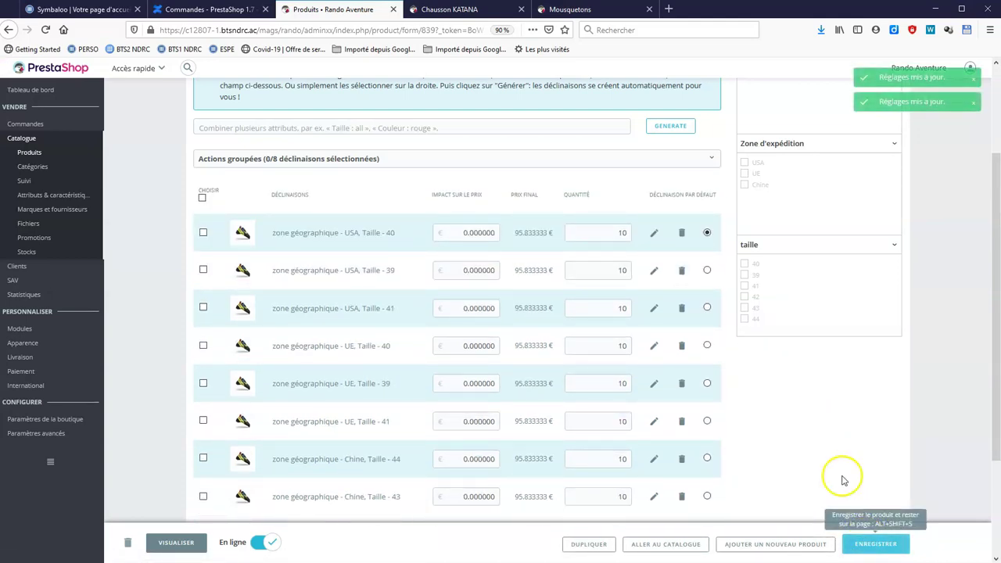
pyautogui.click(457, 10)
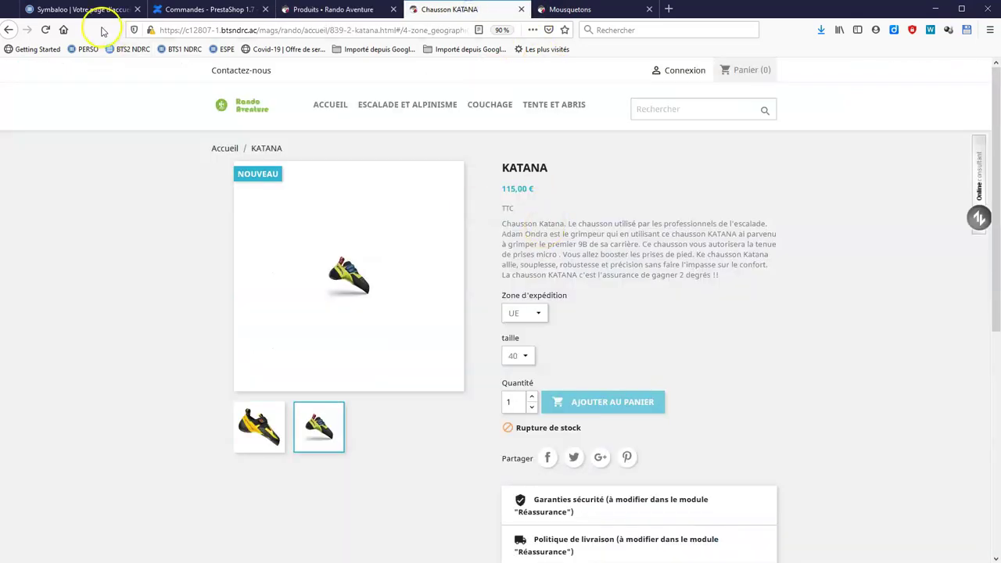
# Reload the storefront KATANA page and test quantities 12 (refused, insufficient stock) and 8.
pyautogui.click(45, 30)
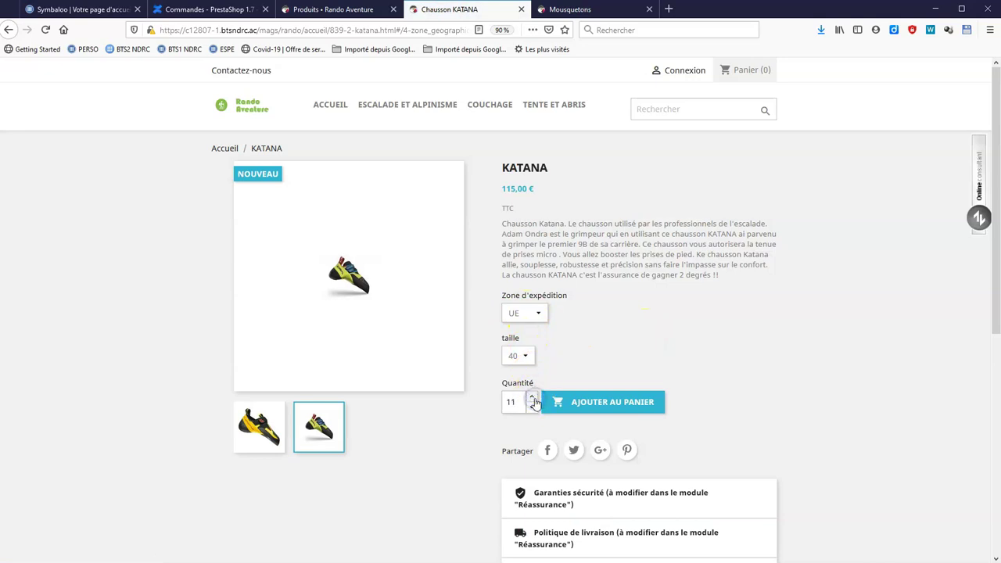
pyautogui.click(533, 398)
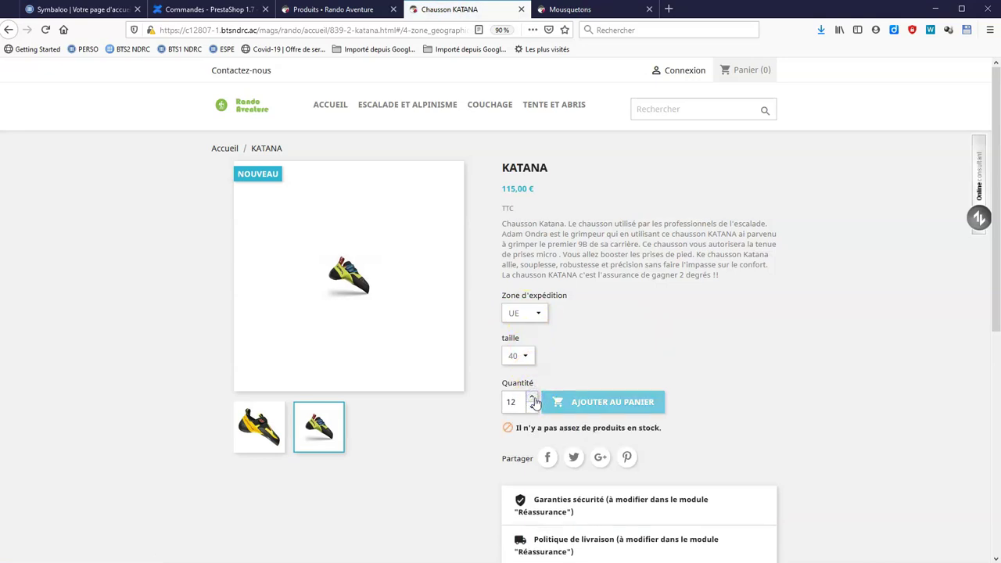
pyautogui.click(533, 407)
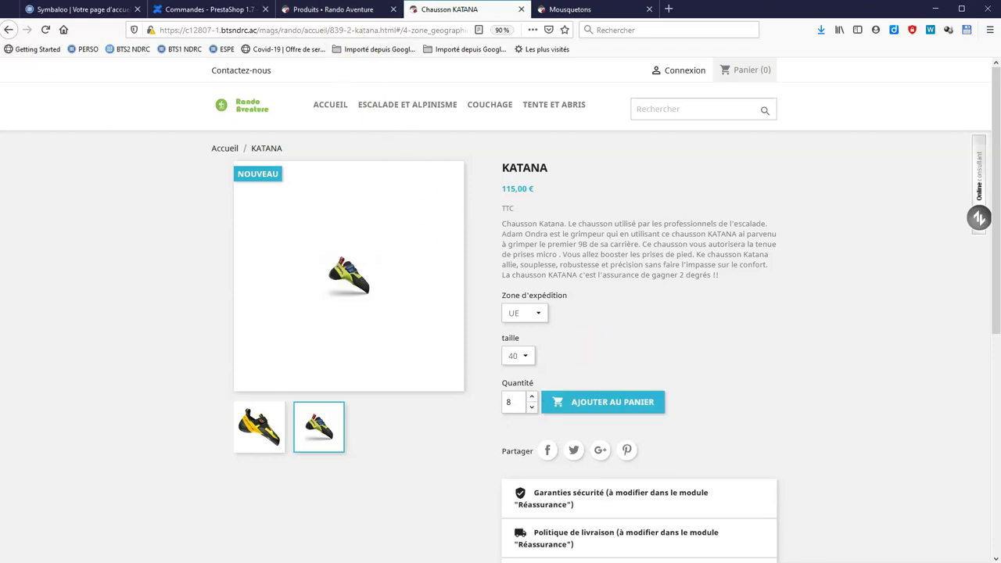
pyautogui.click(332, 8)
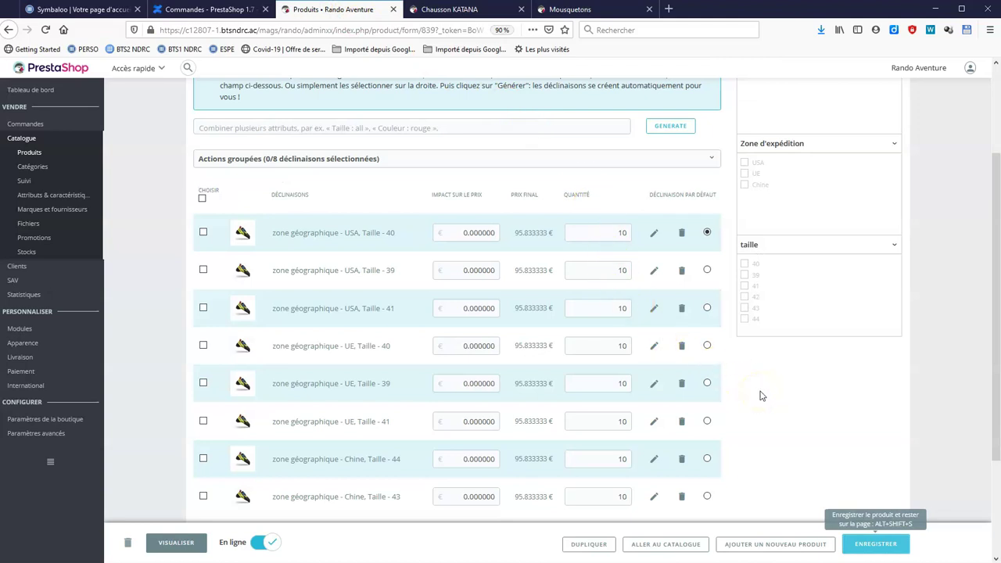
# Give the Chine size 44 and 43 KATANA combinations a price impact of 5 and save.
pyautogui.scroll(-1, 595, 473)
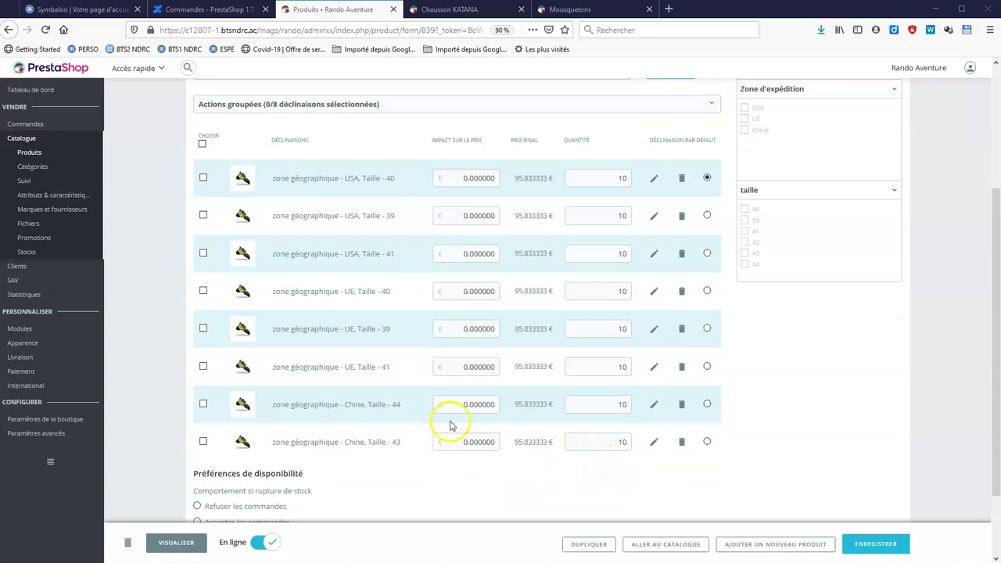
pyautogui.moveTo(459, 403); pyautogui.dragTo(473, 401)
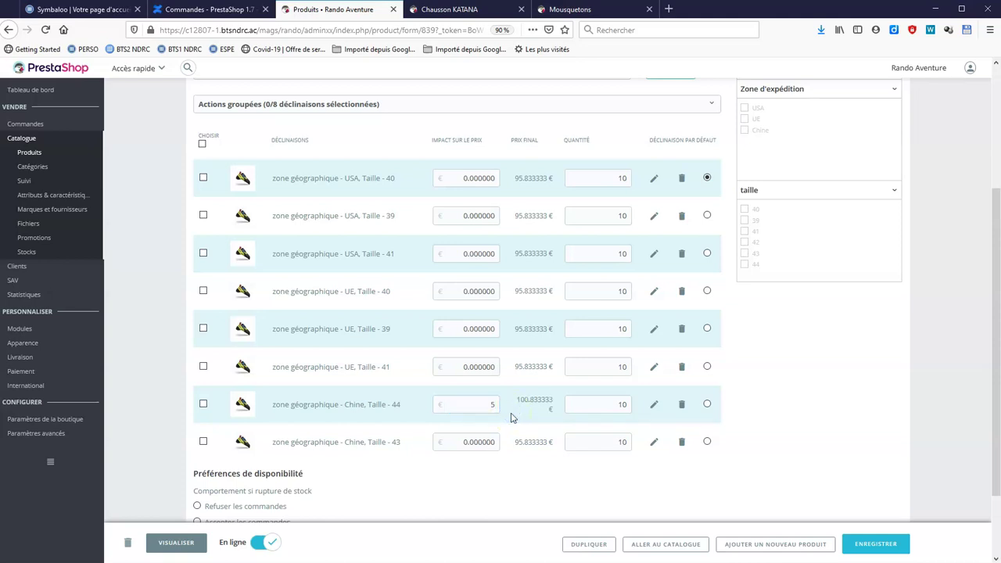
pyautogui.moveTo(465, 445); pyautogui.dragTo(511, 448)
pyautogui.write('5')
pyautogui.click(511, 474)
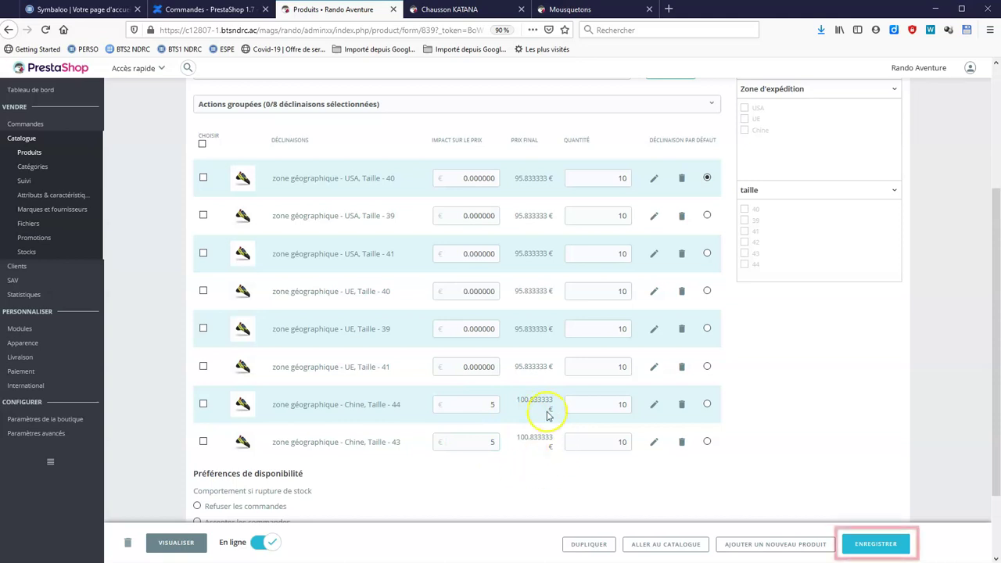
pyautogui.click(860, 547)
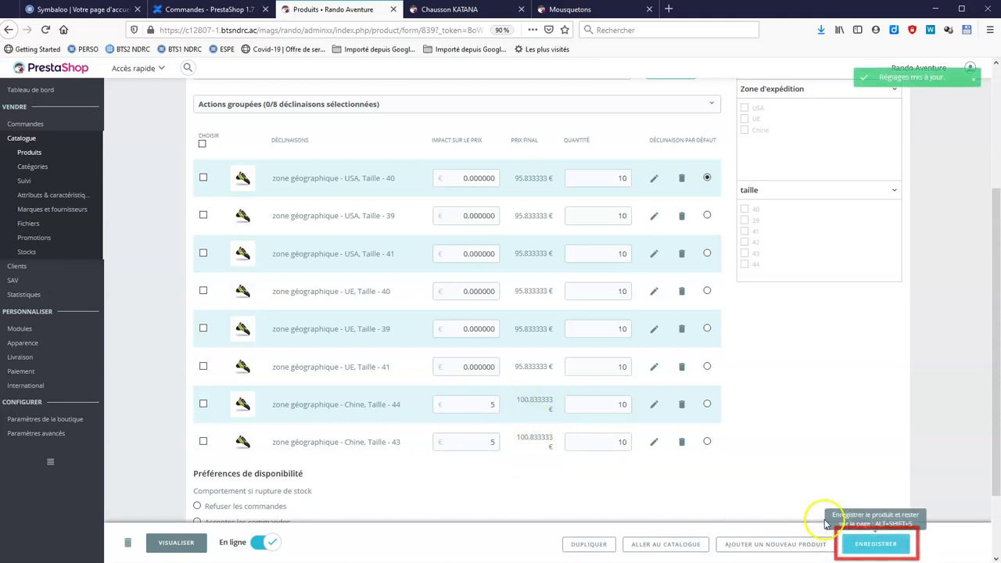
# Go to Paramètres de la boutique > Trafic et SEO and locate the index homepage entry.
pyautogui.moveTo(29, 421)
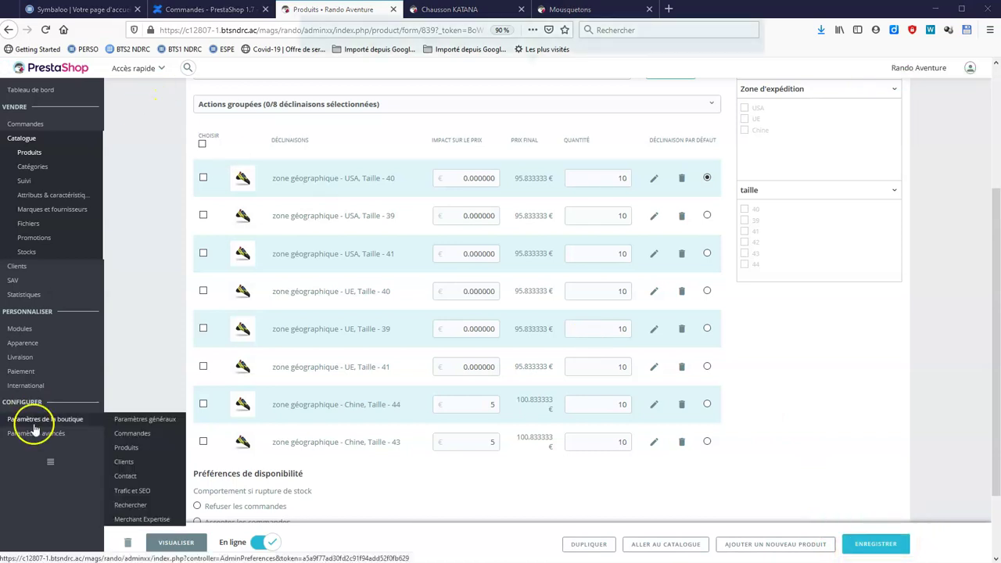
pyautogui.click(144, 493)
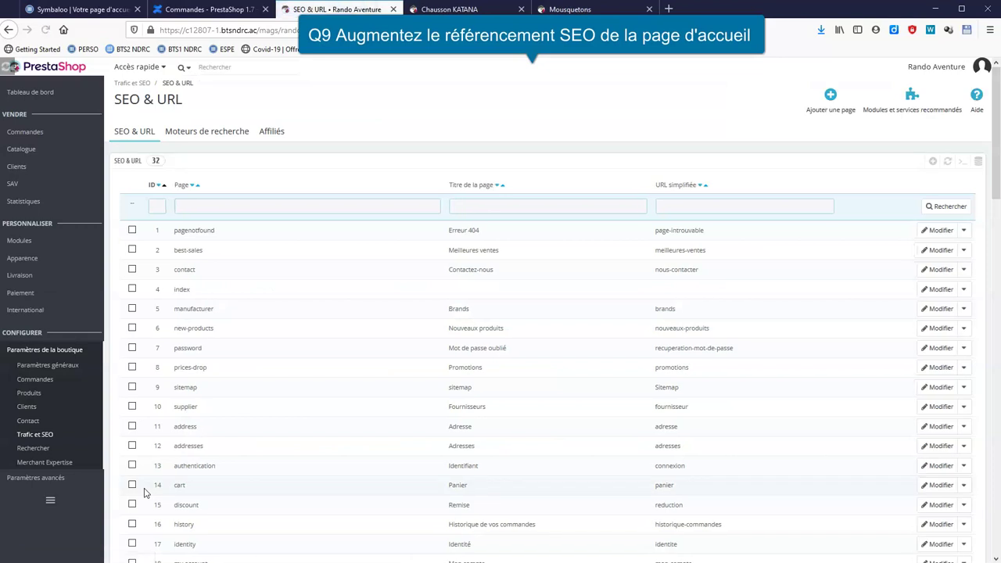
pyautogui.scroll(-5, 409, 373)
pyautogui.scroll(-1, 408, 378)
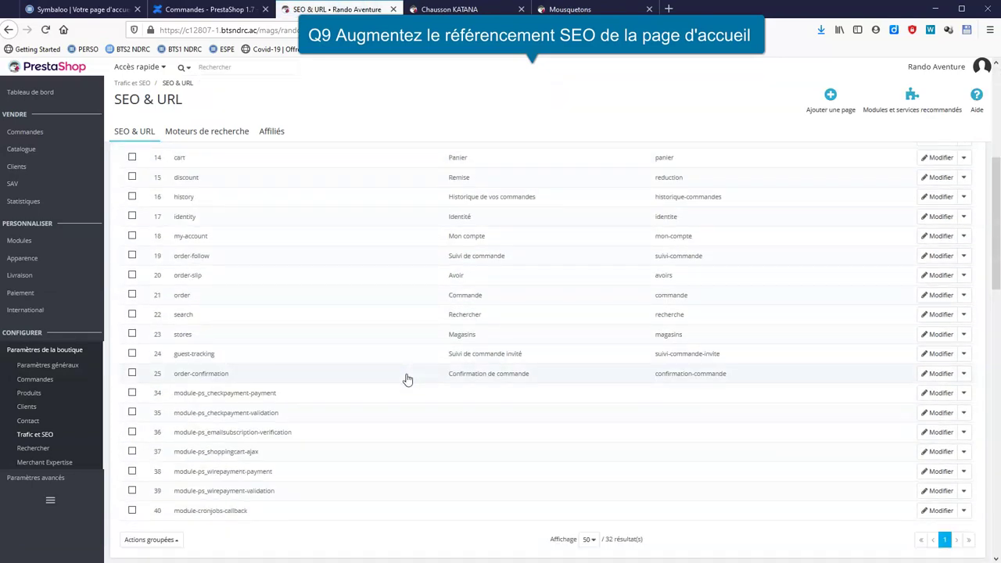
pyautogui.scroll(5, 407, 379)
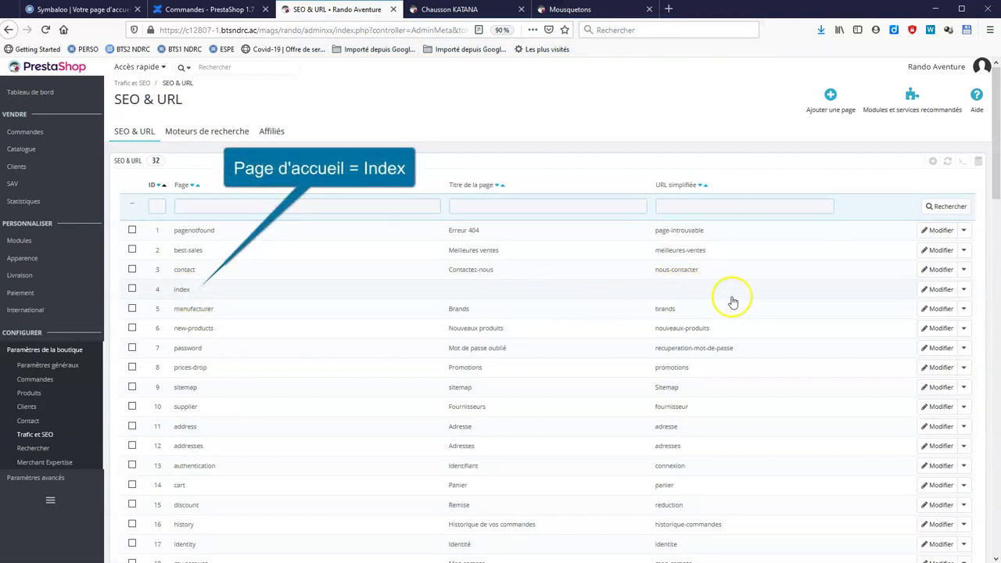
# Save the index page with title 'Bienvenue sur RANDO', description 'Boutique spécialisée outdoor et escalade', and keywords nature, extérieur, sport.
pyautogui.click(928, 294)
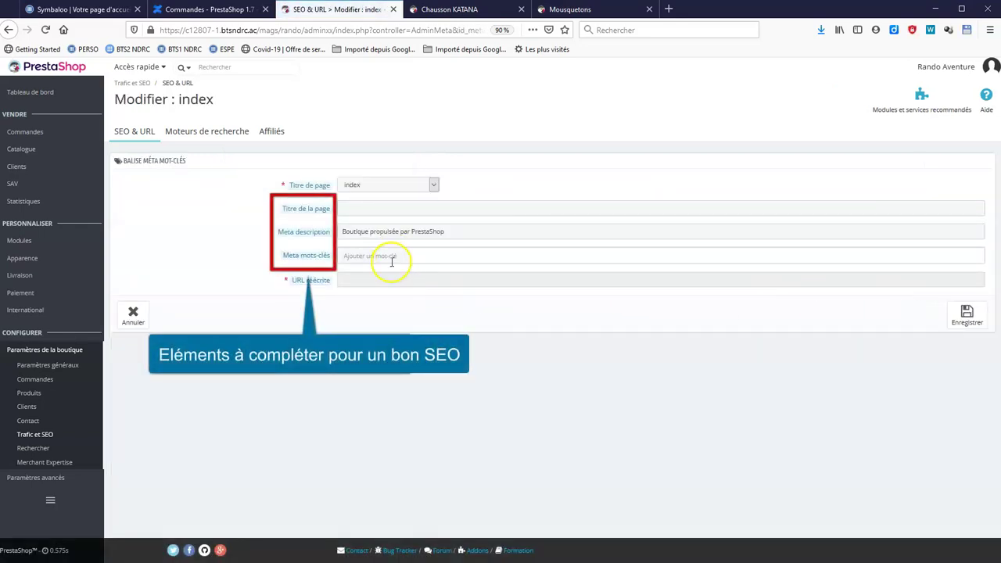
pyautogui.click(373, 209)
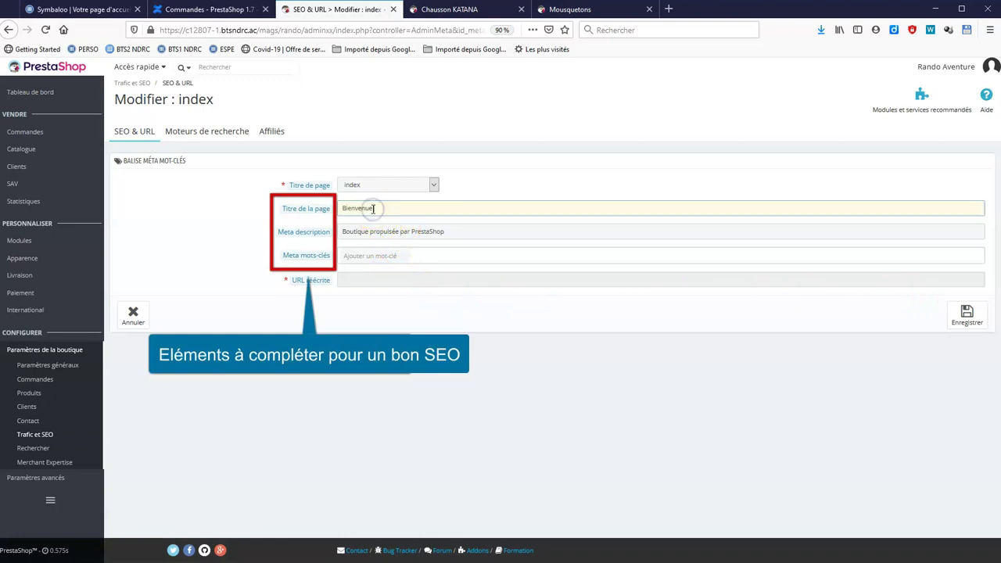
pyautogui.tripleClick(371, 232)
pyautogui.write('Boutique spécialisée outdoor et escalade')
pyautogui.click(380, 258)
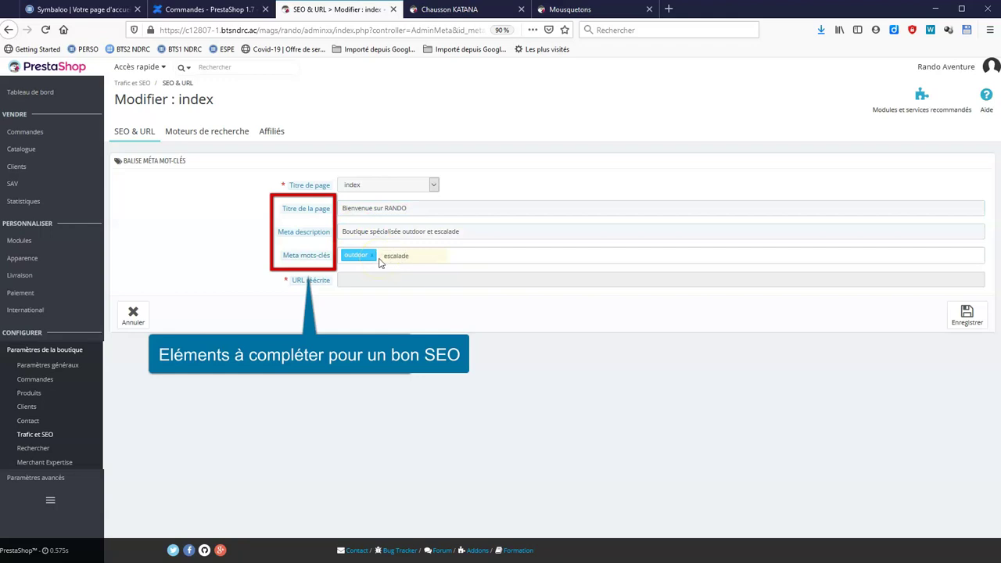
pyautogui.write('nature,extérieur,sport,')
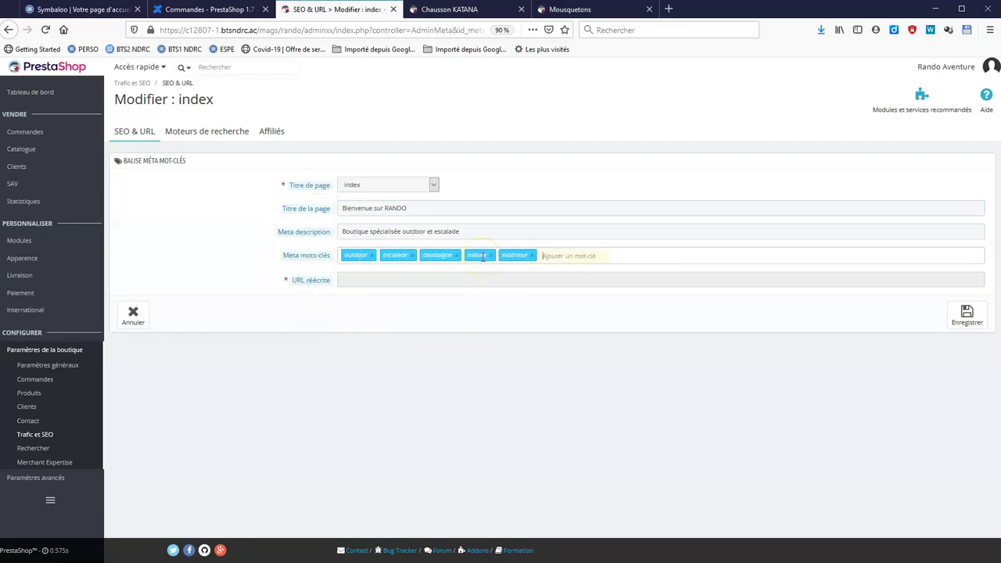
pyautogui.click(954, 315)
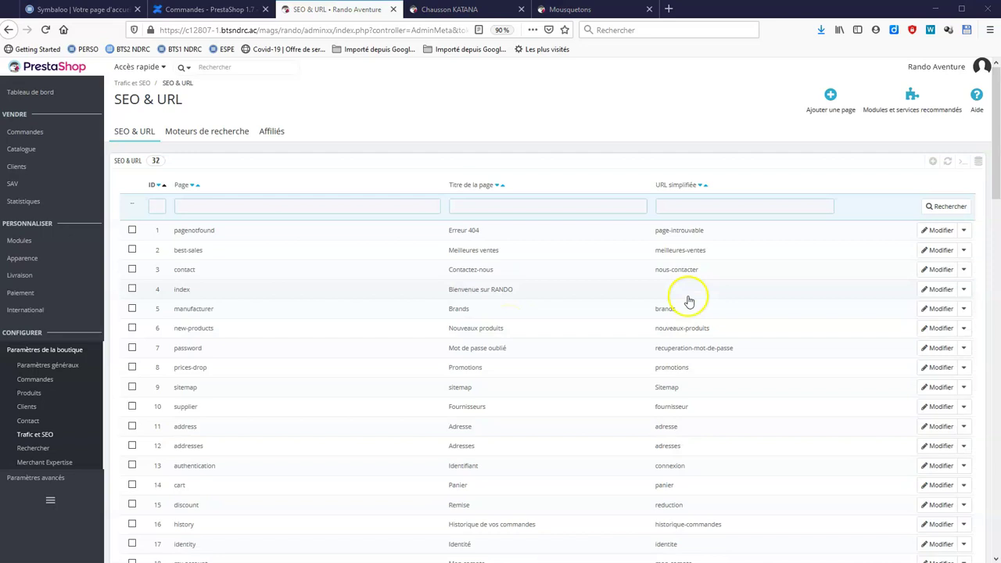
# Open Paramètres avancés > Équipe to list the SuperAdmin and Logisticien employees.
pyautogui.moveTo(47, 478)
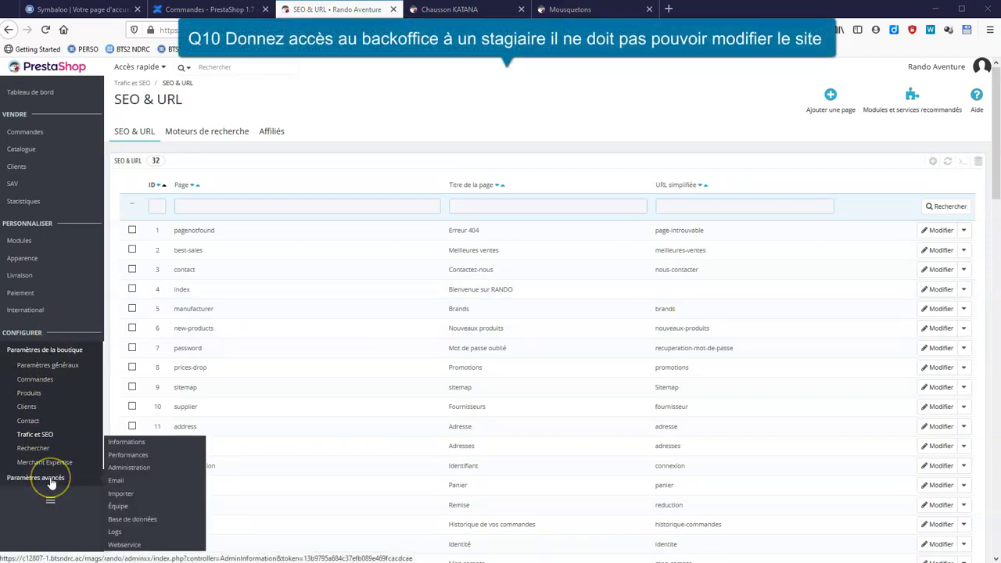
pyautogui.click(122, 507)
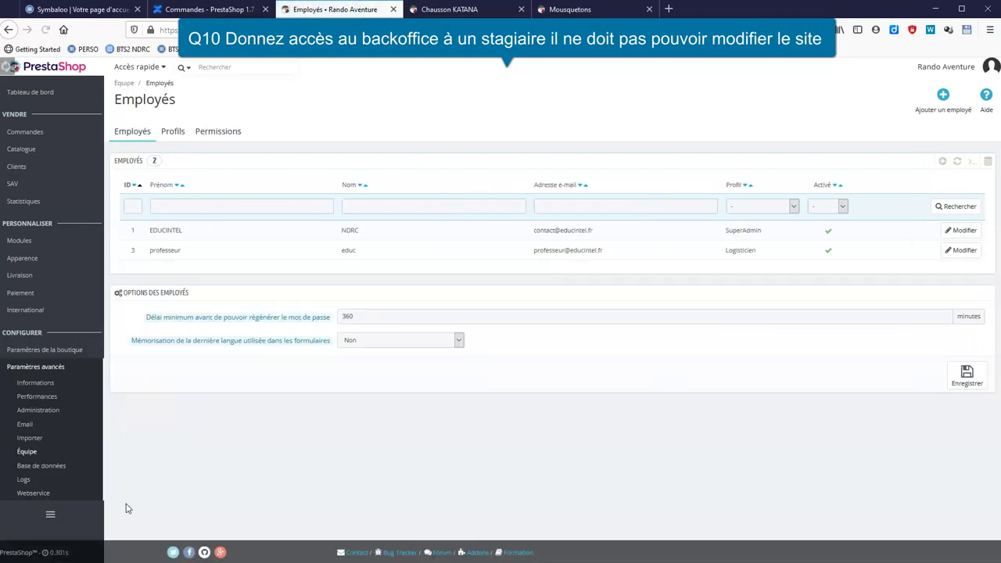
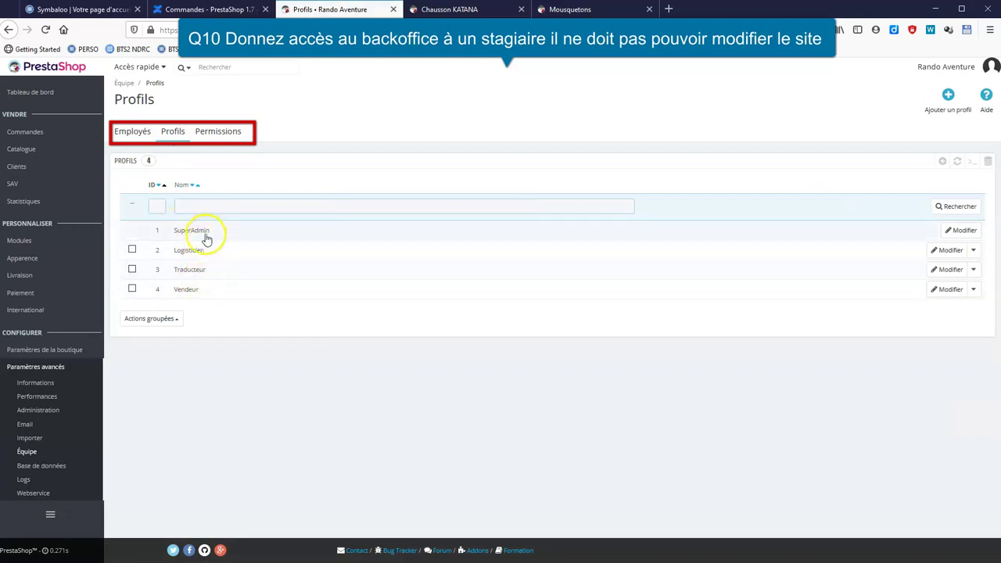
# Review the Permissions page rights for the Logisticien, Traducteur and Vendeur profiles.
pyautogui.click(223, 133)
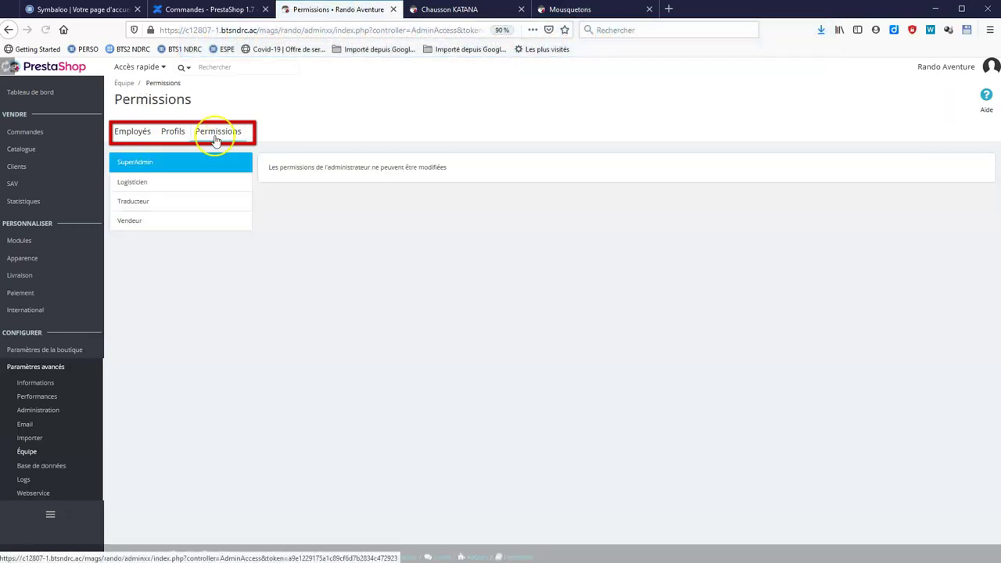
pyautogui.click(133, 184)
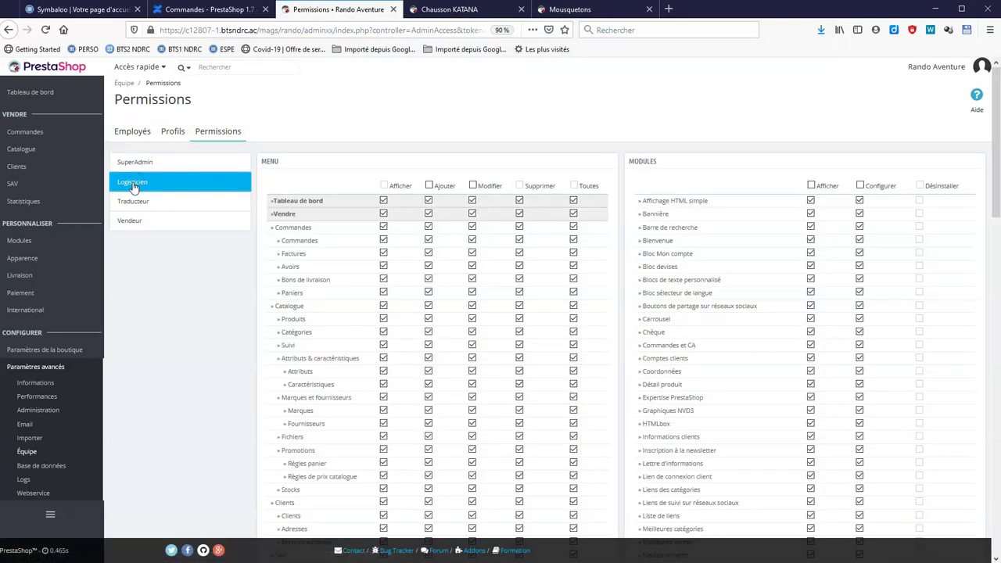
pyautogui.scroll(-5, 576, 301)
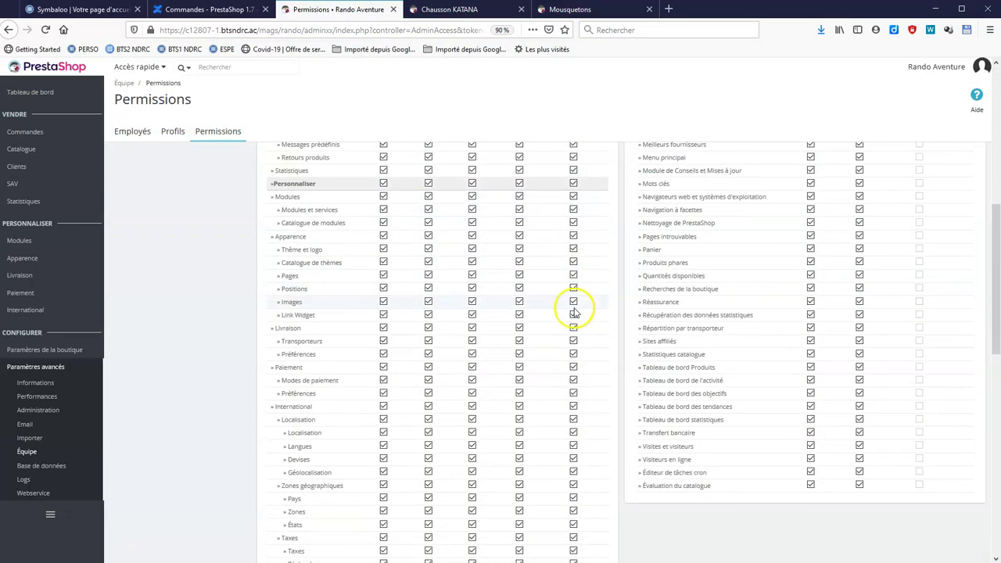
pyautogui.scroll(5, 575, 304)
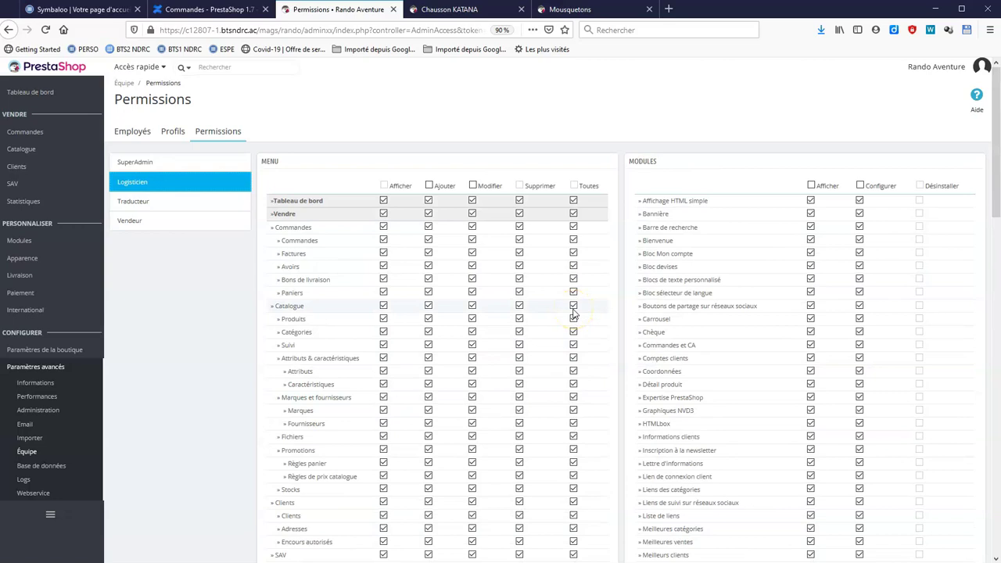
pyautogui.click(148, 203)
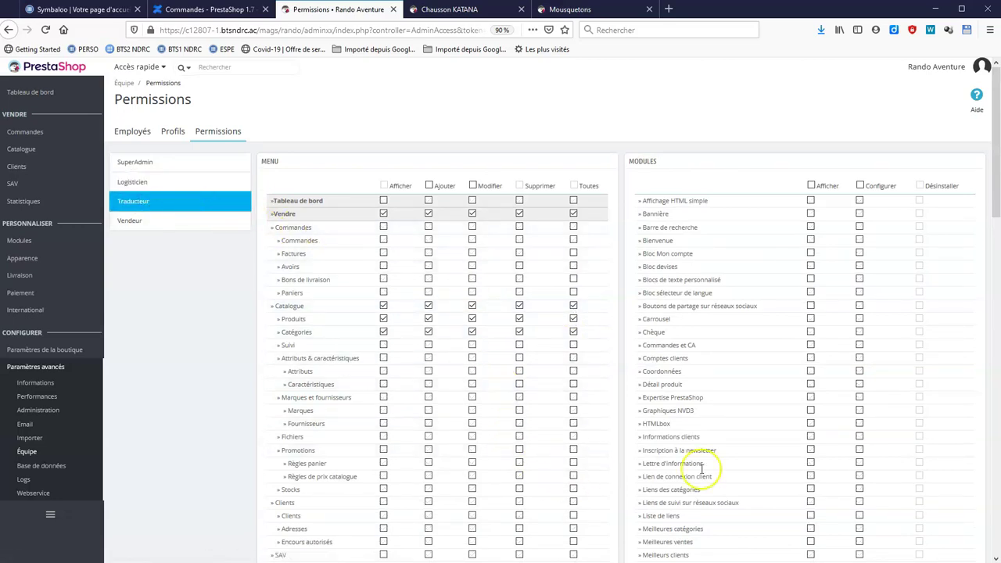
pyautogui.click(148, 221)
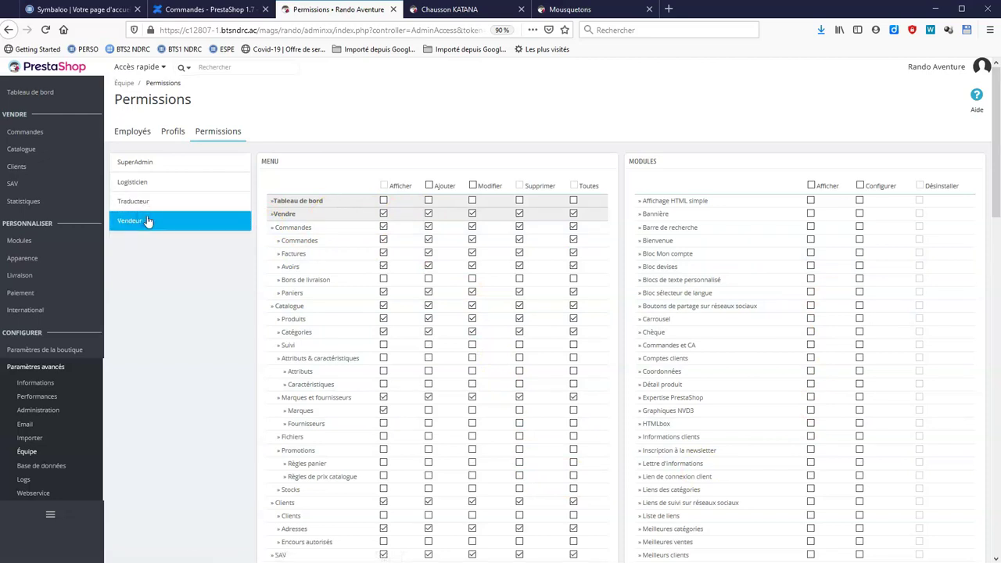
pyautogui.scroll(-5, 576, 268)
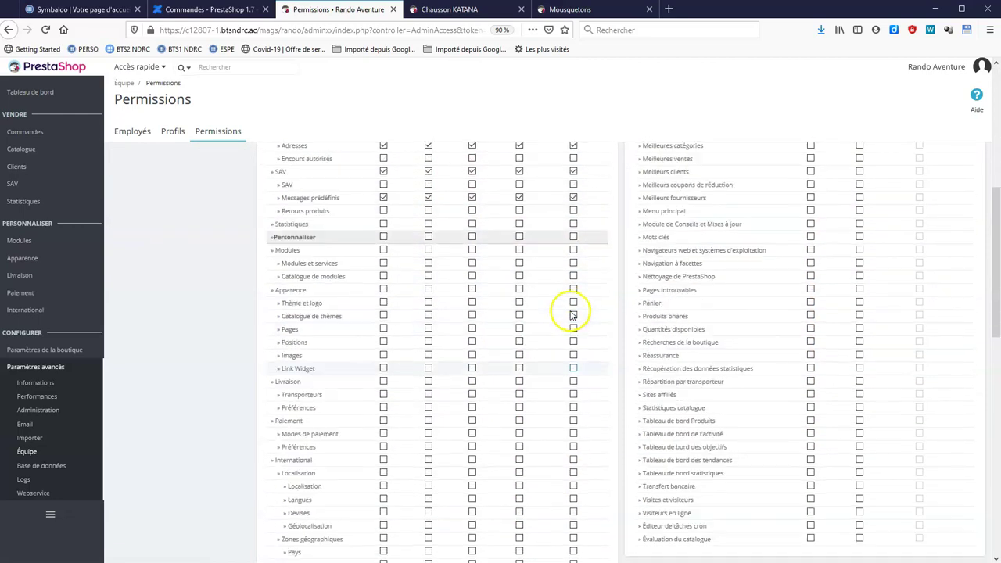
pyautogui.scroll(6, 332, 197)
pyautogui.press('F5')
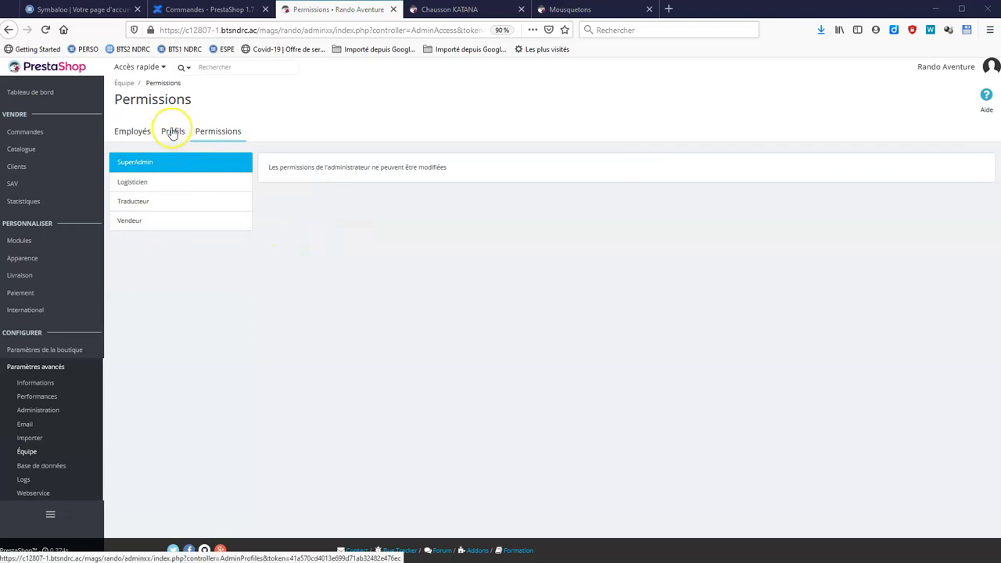
# Create a new profile named Stagiaire.
pyautogui.click(173, 132)
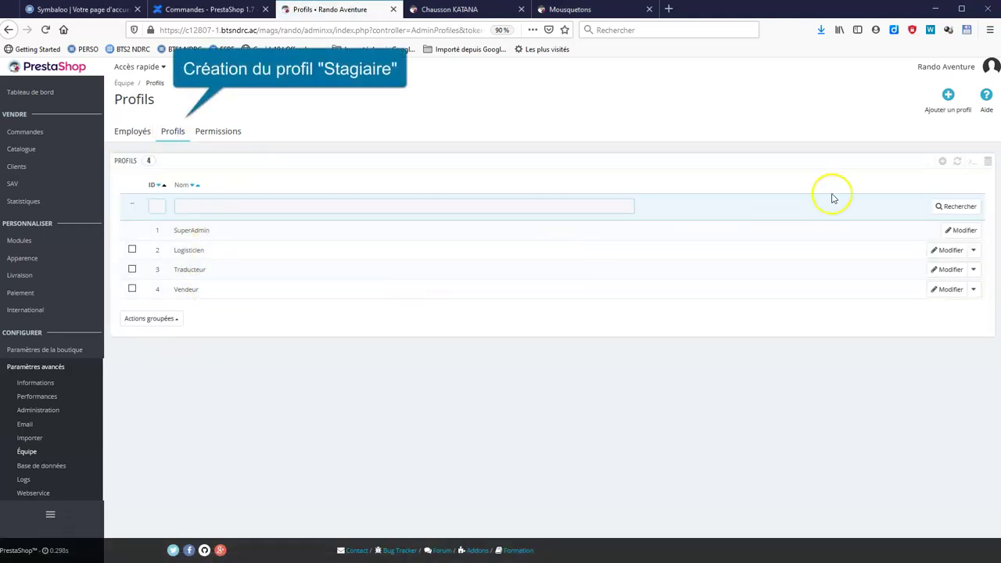
pyautogui.click(937, 112)
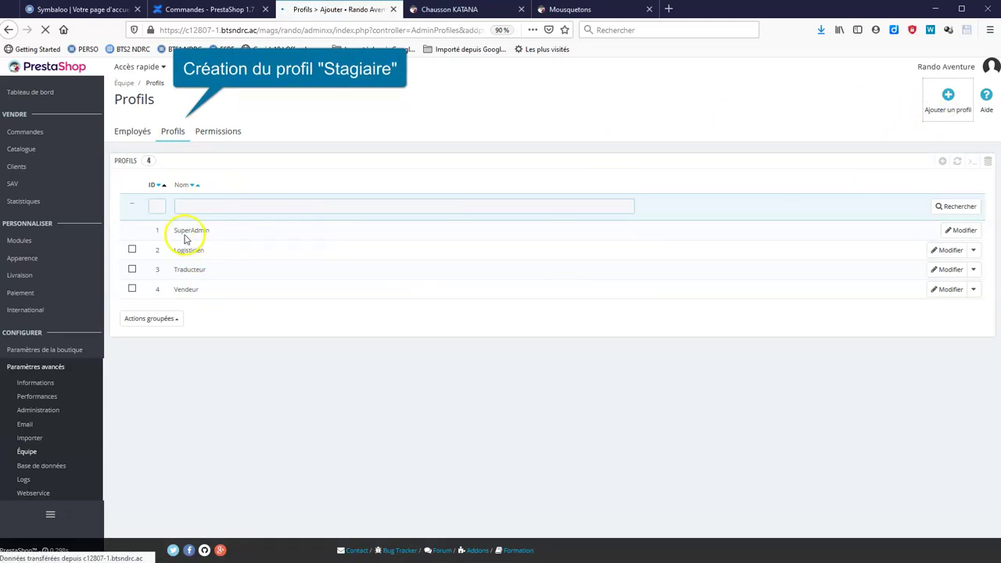
pyautogui.click(365, 185)
pyautogui.write('Stagiaire')
pyautogui.click(963, 222)
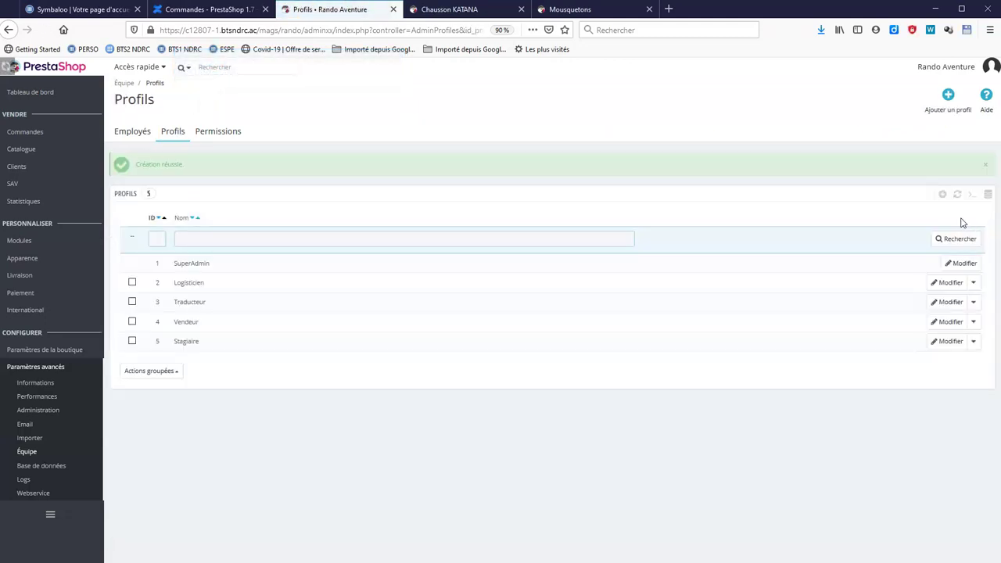
# Give Stagiaire view rights on Tableau de bord, Vendre, Commandes and Catalogue.
pyautogui.click(224, 137)
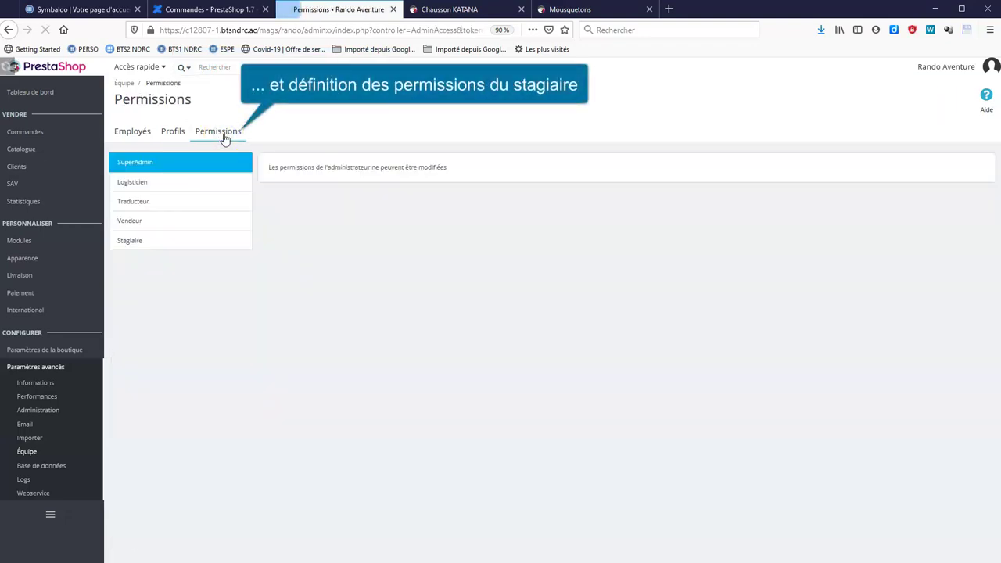
pyautogui.click(179, 238)
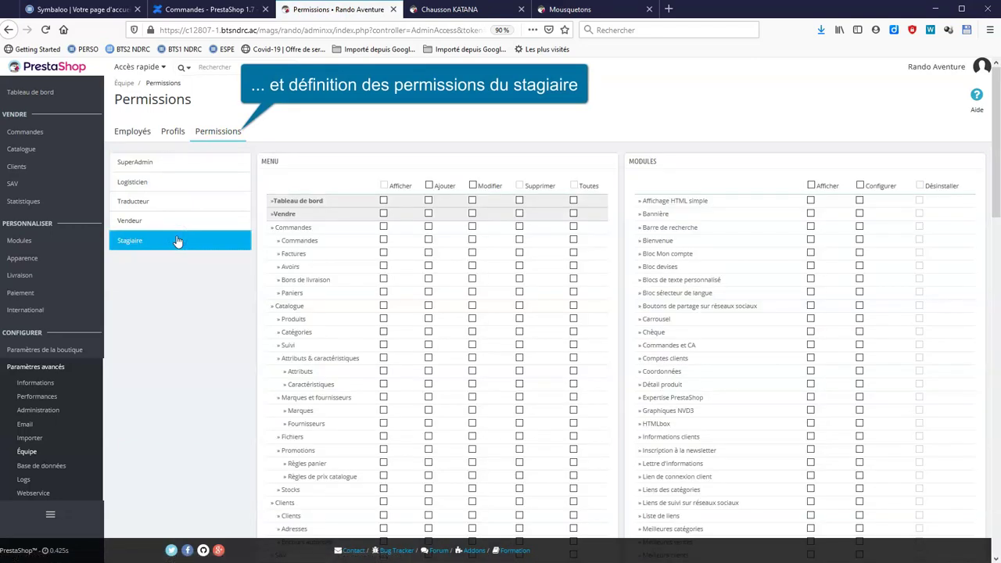
pyautogui.scroll(-5, 693, 330)
pyautogui.scroll(5, 759, 342)
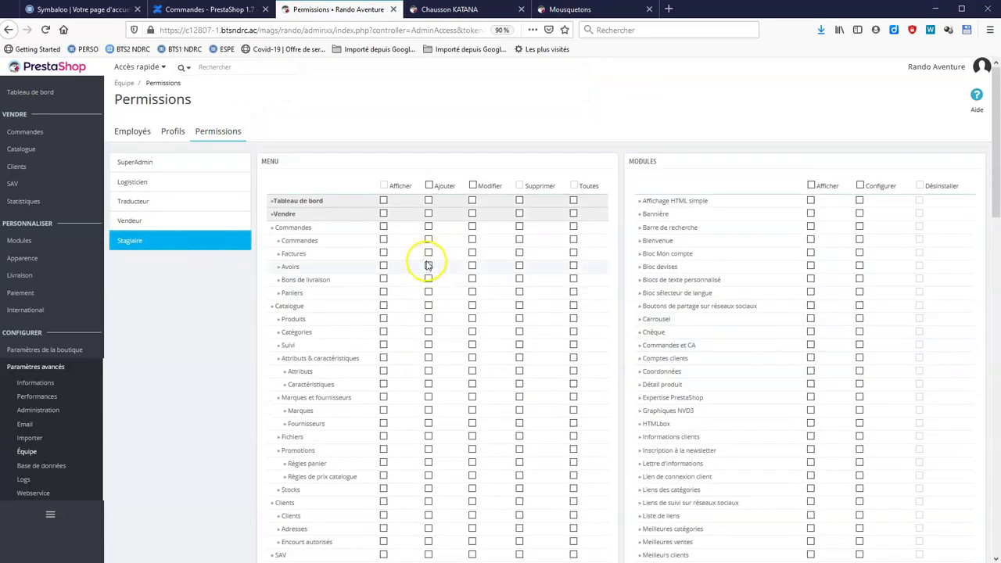
pyautogui.click(383, 201)
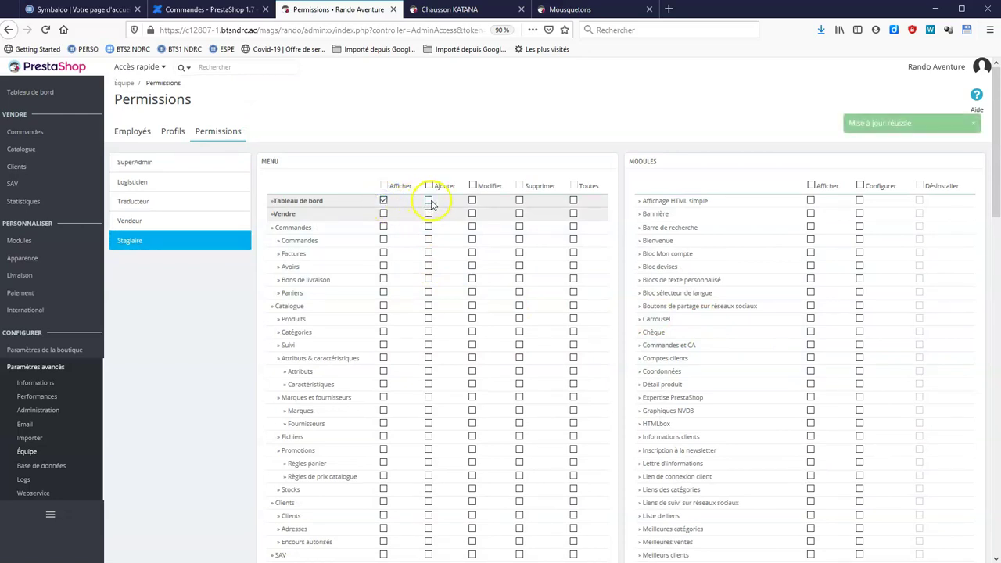
pyautogui.click(383, 213)
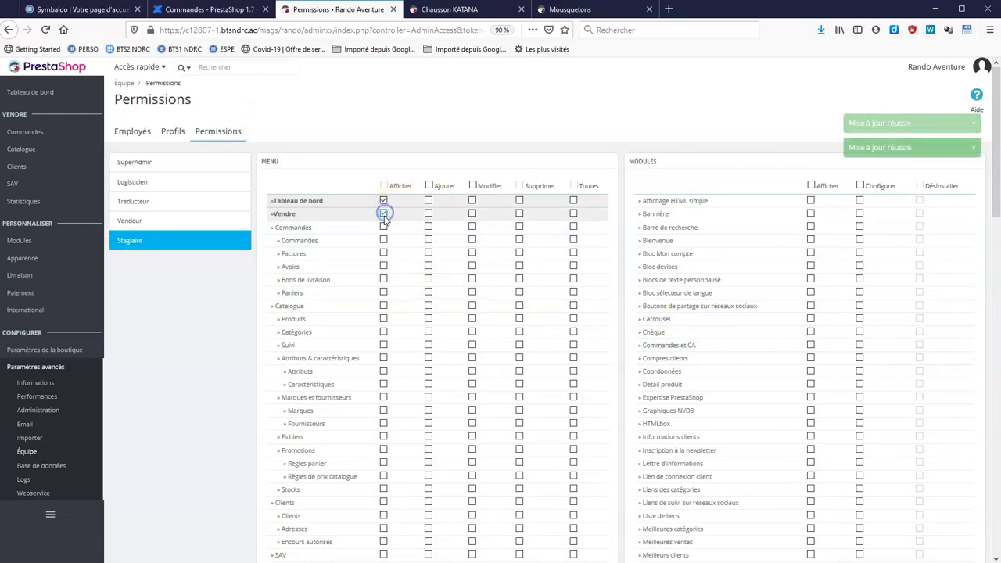
pyautogui.click(383, 227)
pyautogui.click(383, 306)
# Grant Stagiaire view rights on order and catalogue subsections, plus add rights on Catégories and Produits.
pyautogui.click(383, 240)
pyautogui.click(384, 253)
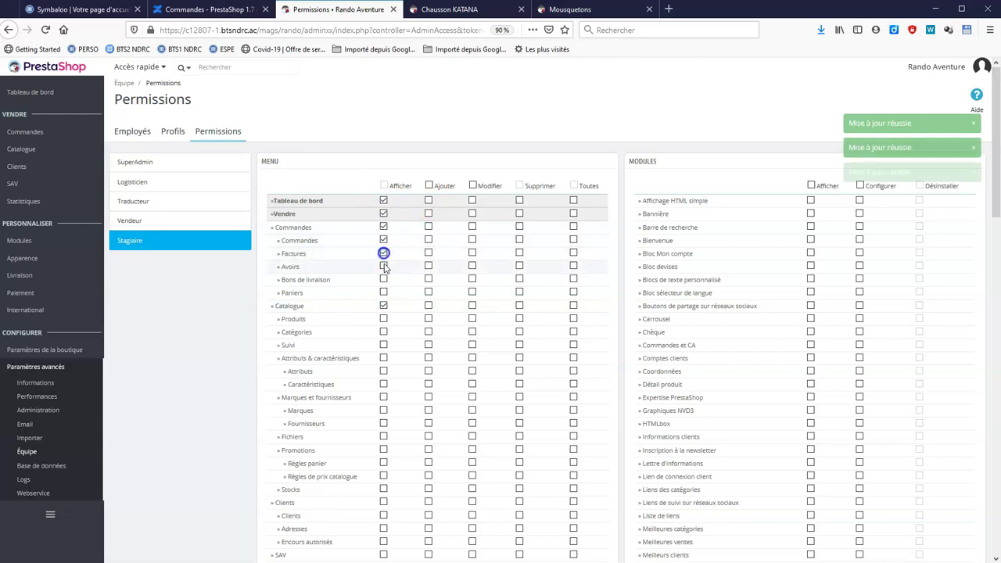
pyautogui.click(383, 266)
pyautogui.click(383, 279)
pyautogui.click(384, 293)
pyautogui.click(384, 318)
pyautogui.click(384, 332)
pyautogui.click(384, 345)
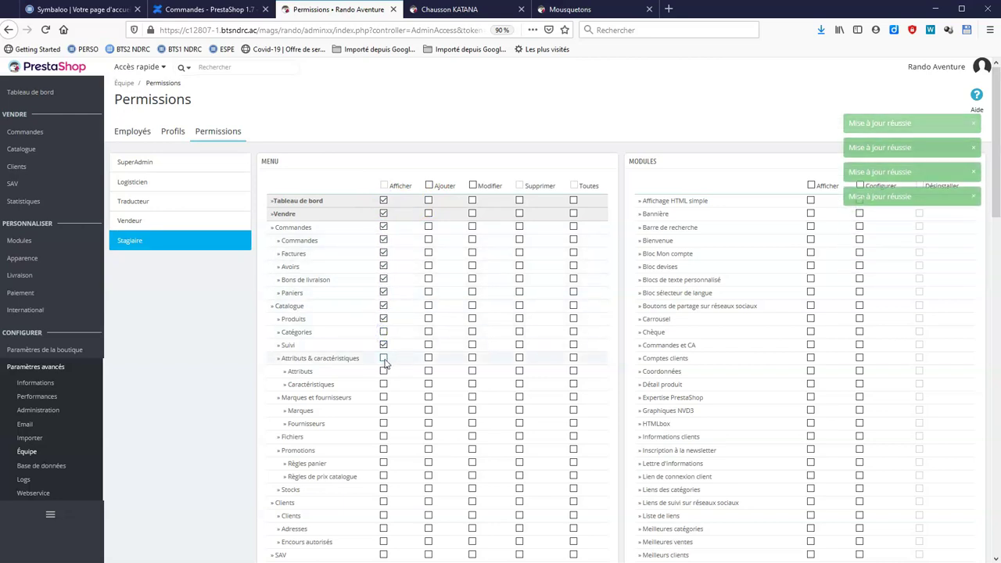
pyautogui.click(383, 358)
pyautogui.click(429, 186)
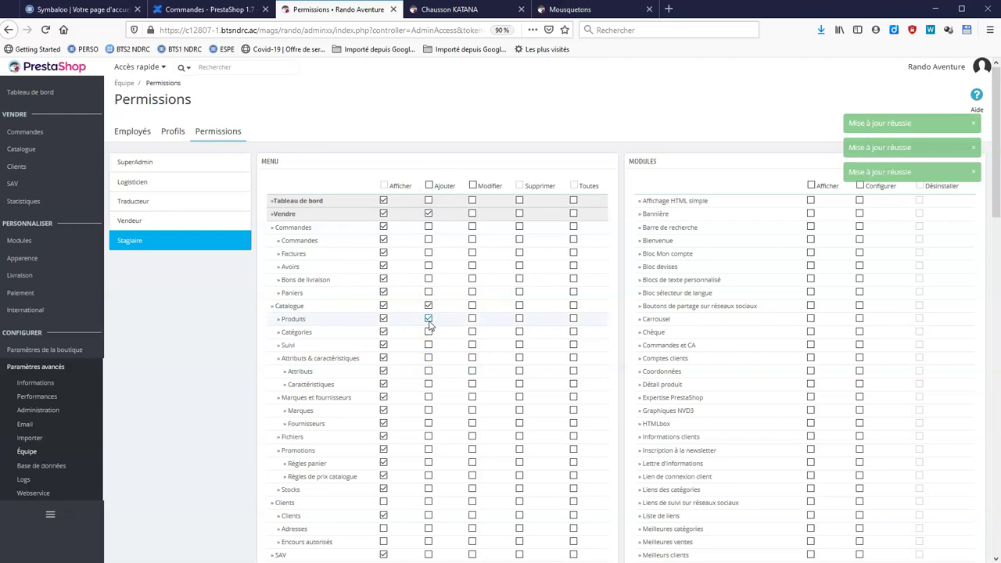
pyautogui.click(428, 331)
pyautogui.click(429, 319)
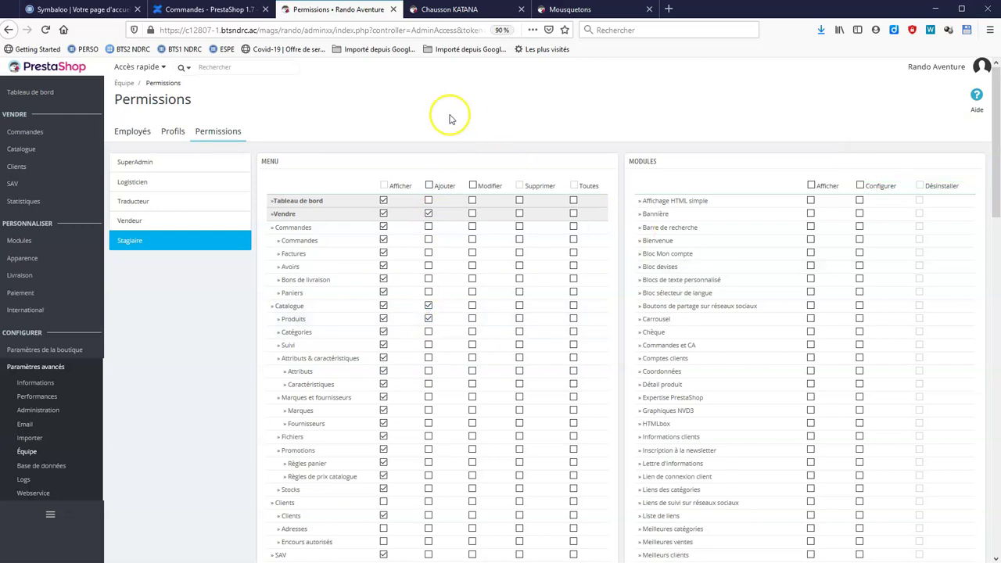
# Start a new employee, entering the first name, last name and e-mail address.
pyautogui.click(128, 132)
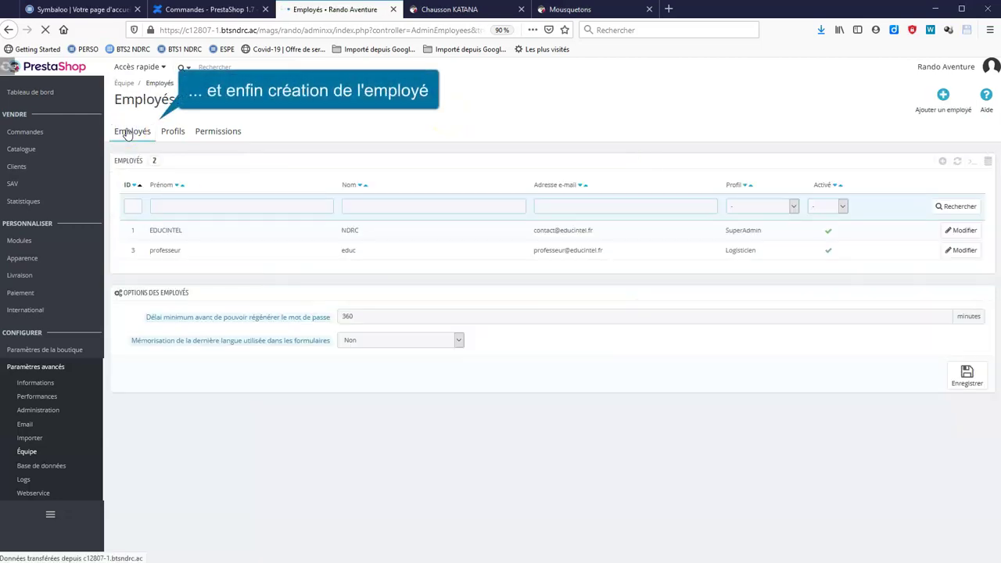
pyautogui.click(938, 98)
pyautogui.click(376, 184)
pyautogui.write('alain')
pyautogui.click(391, 209)
pyautogui.click(418, 331)
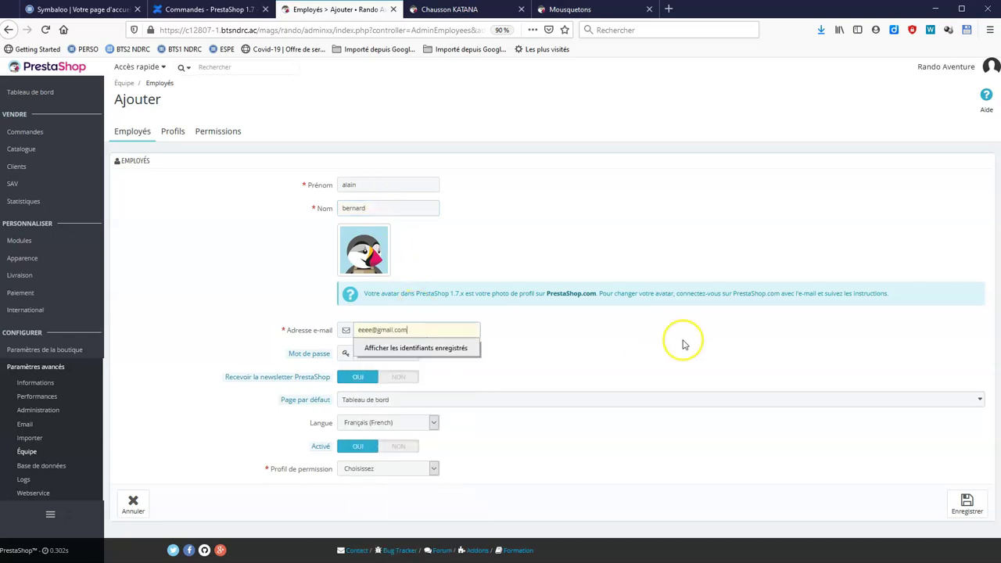
pyautogui.click(681, 357)
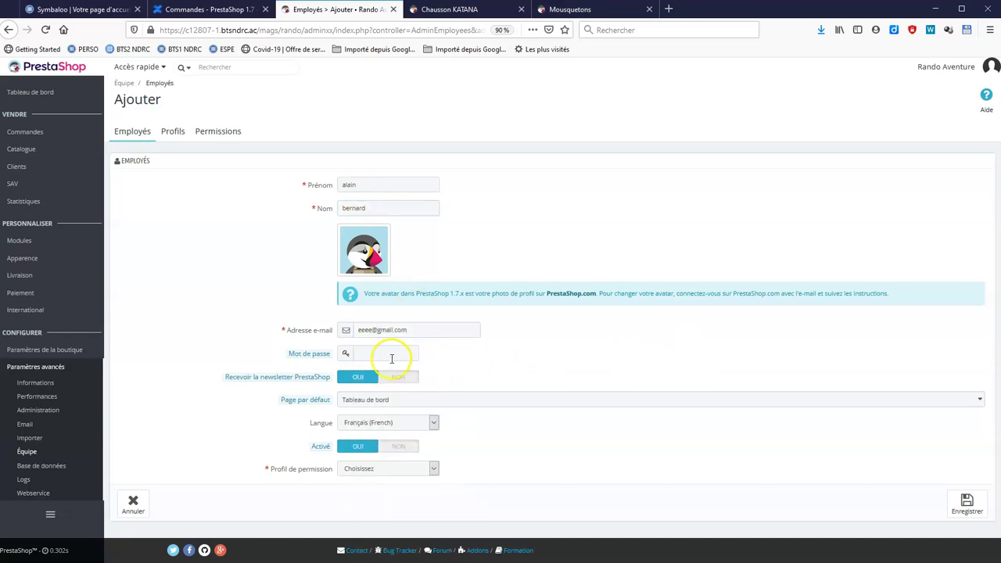
pyautogui.write('a')
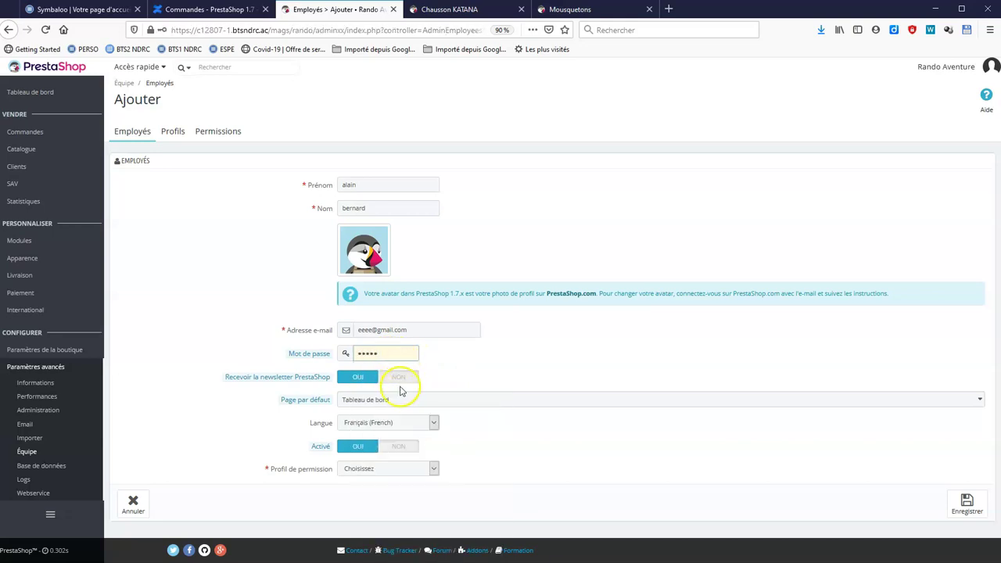
# Assign the Stagiaire profile, save the employee and decline Firefox's save-login offer.
pyautogui.click(430, 471)
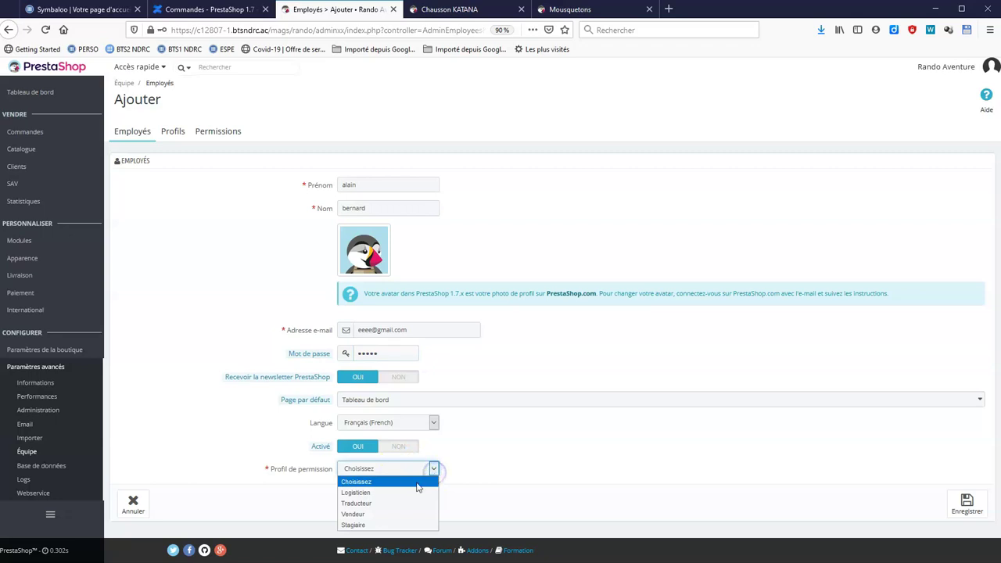
pyautogui.click(380, 525)
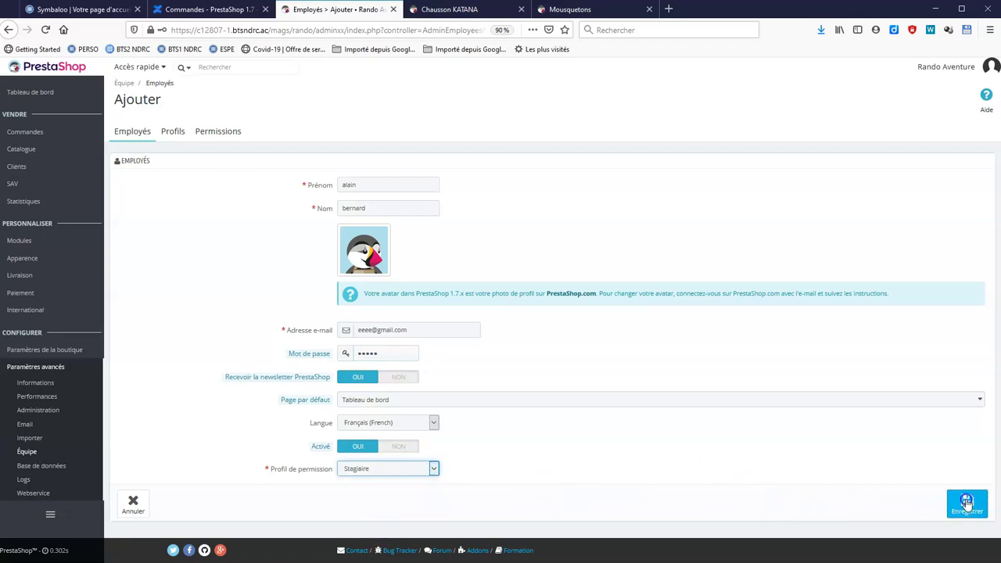
pyautogui.click(967, 503)
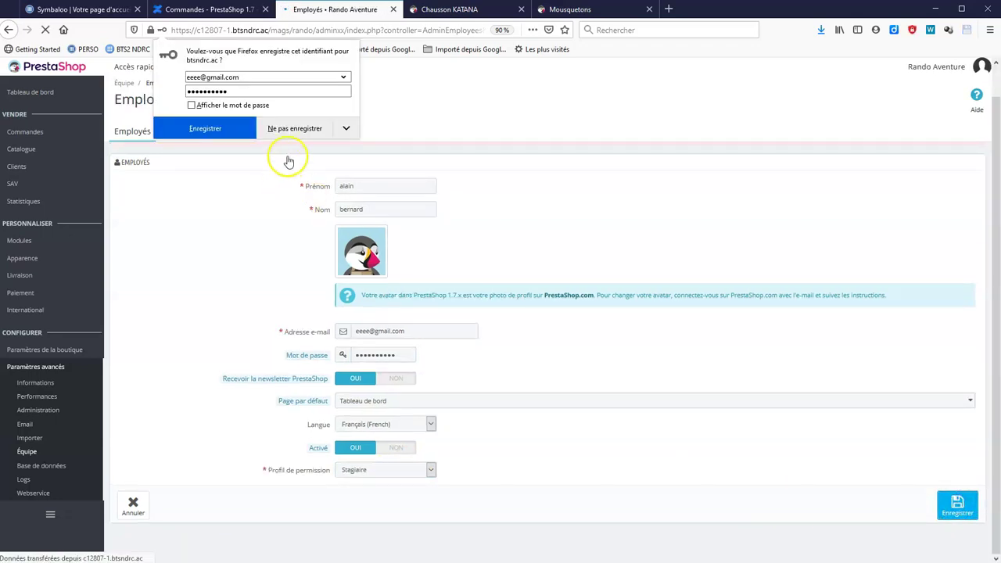
pyautogui.click(291, 130)
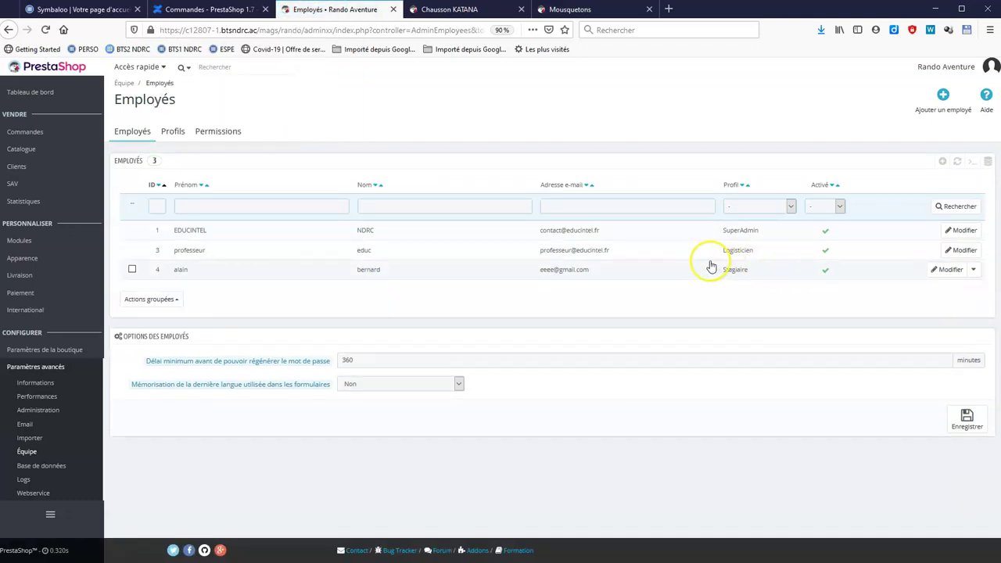
# In Apparence > Positions, filter on Bannière and move it above Carrousel in displayHome.
pyautogui.moveTo(55, 259)
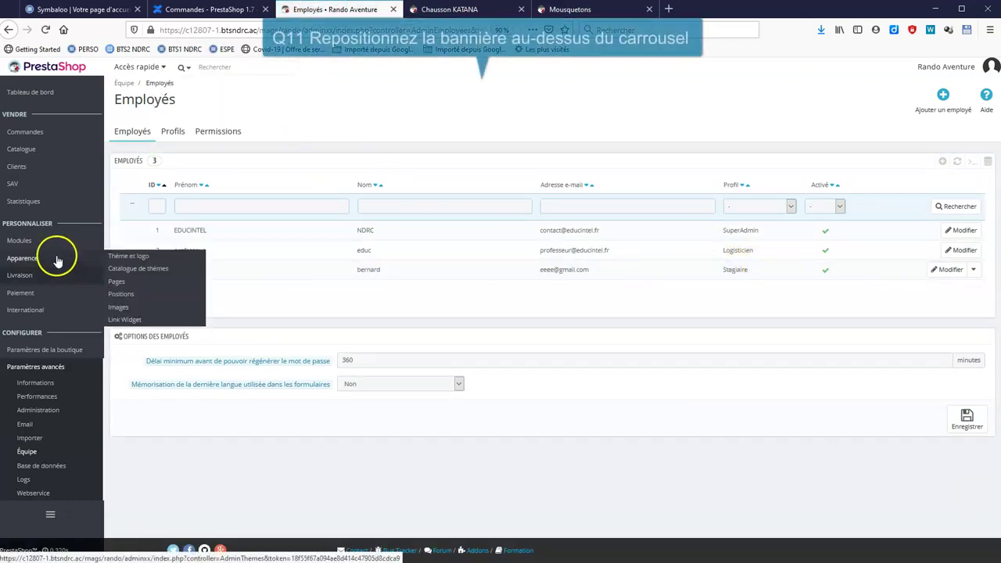
pyautogui.click(121, 294)
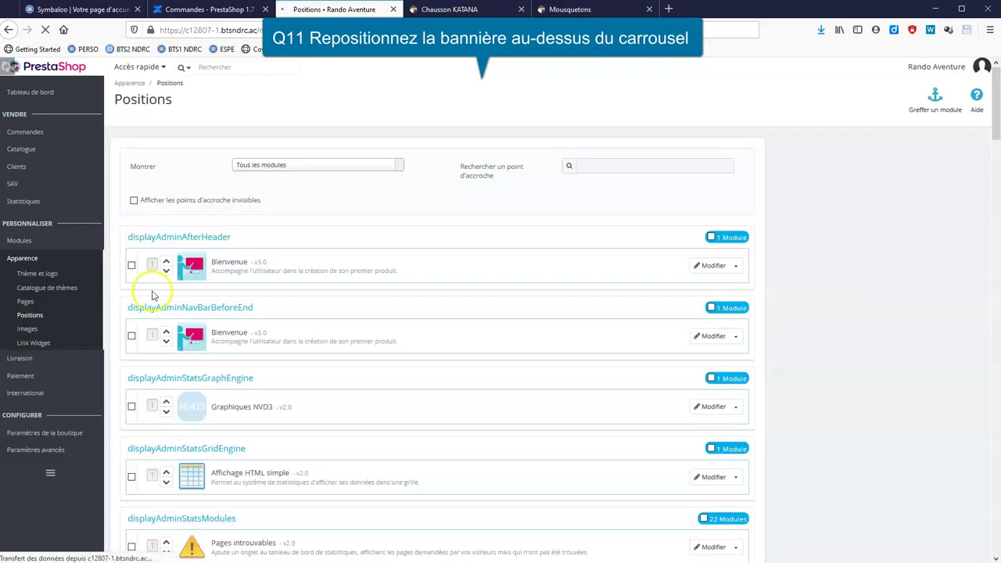
pyautogui.click(304, 166)
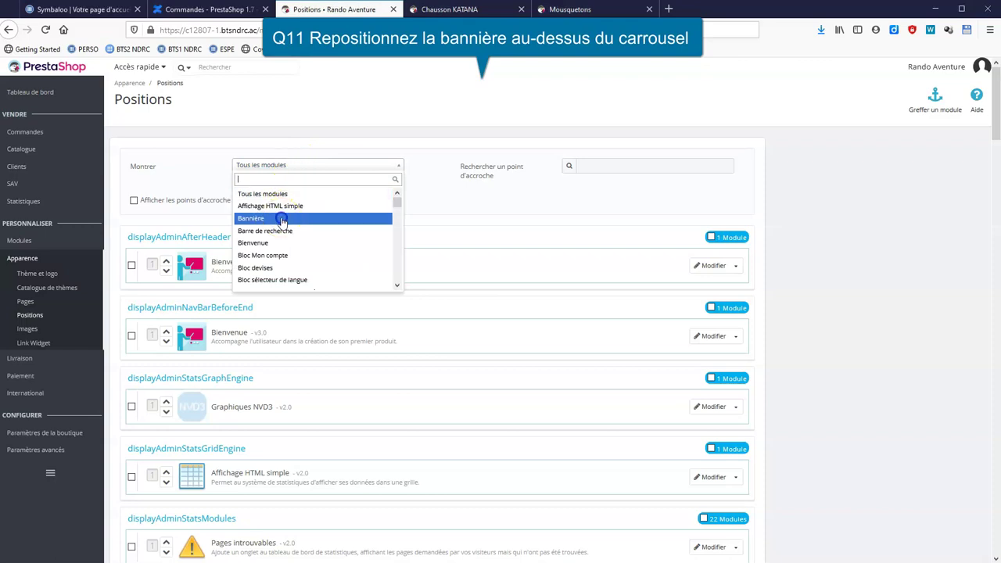
pyautogui.click(282, 219)
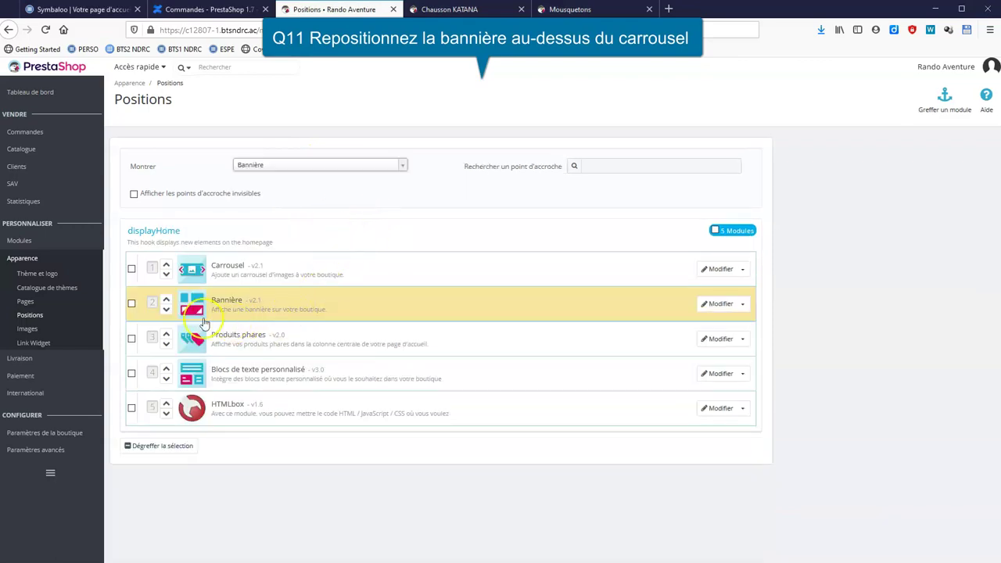
pyautogui.click(165, 298)
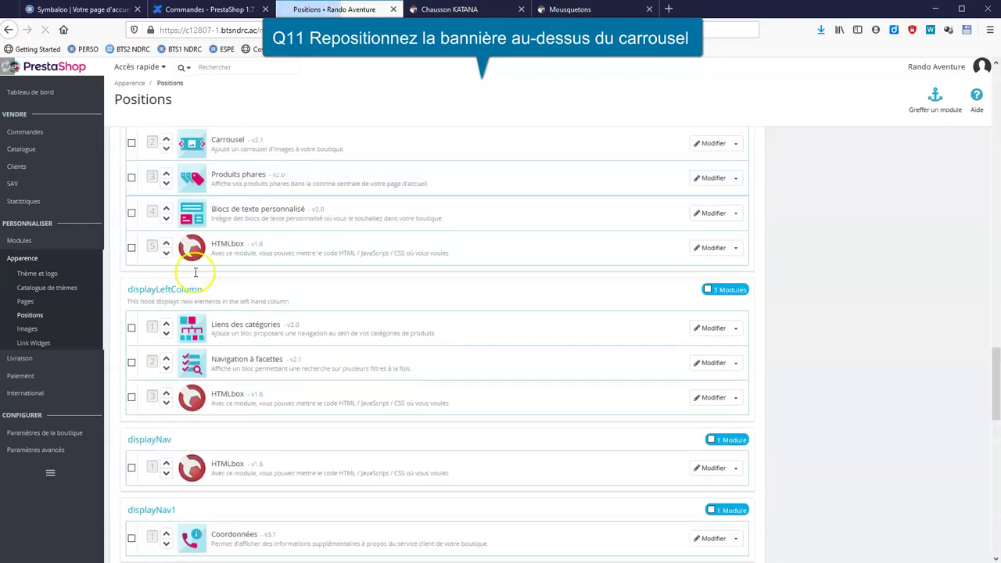
# Check the storefront home page shows the banner above the carousel.
pyautogui.scroll(4, 258, 250)
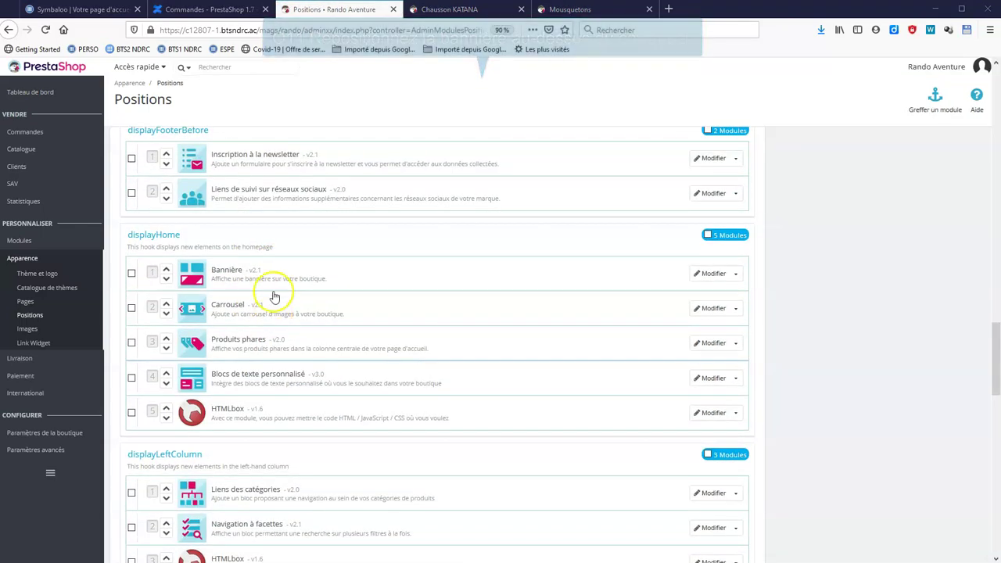
pyautogui.click(437, 10)
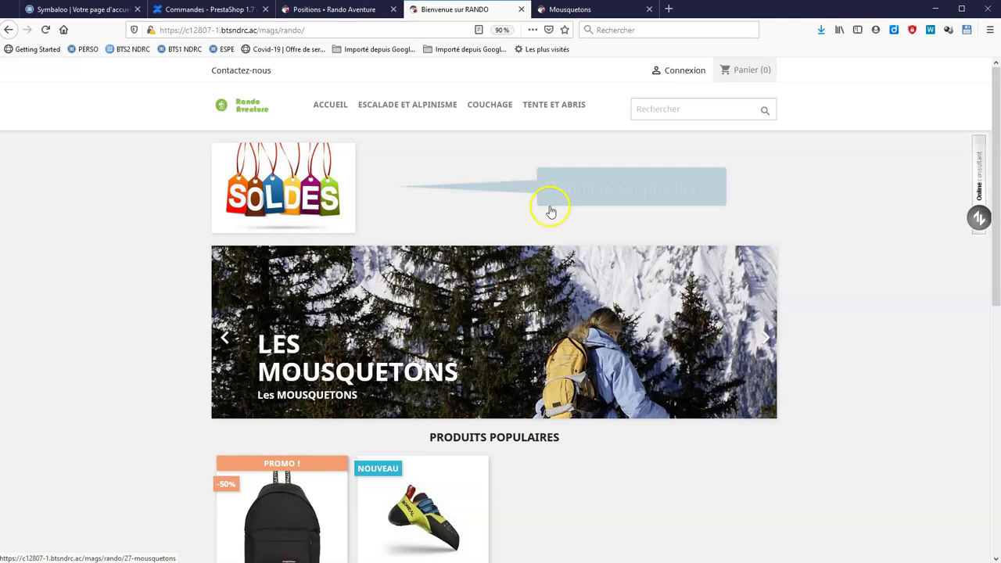
pyautogui.click(306, 9)
# Open the Chaussons d'escalade category under Escalade et alpinisme for editing.
pyautogui.moveTo(25, 153)
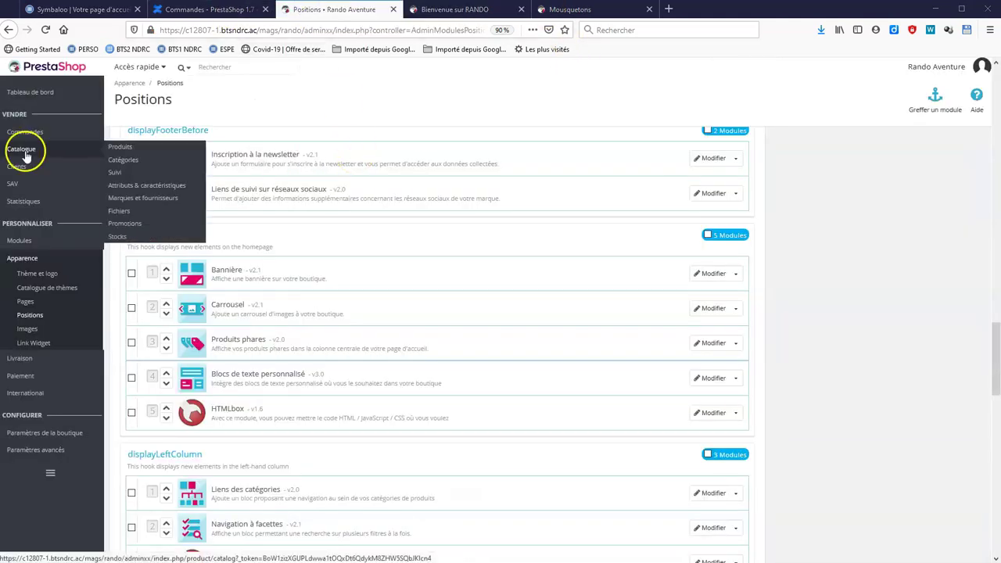
pyautogui.click(135, 161)
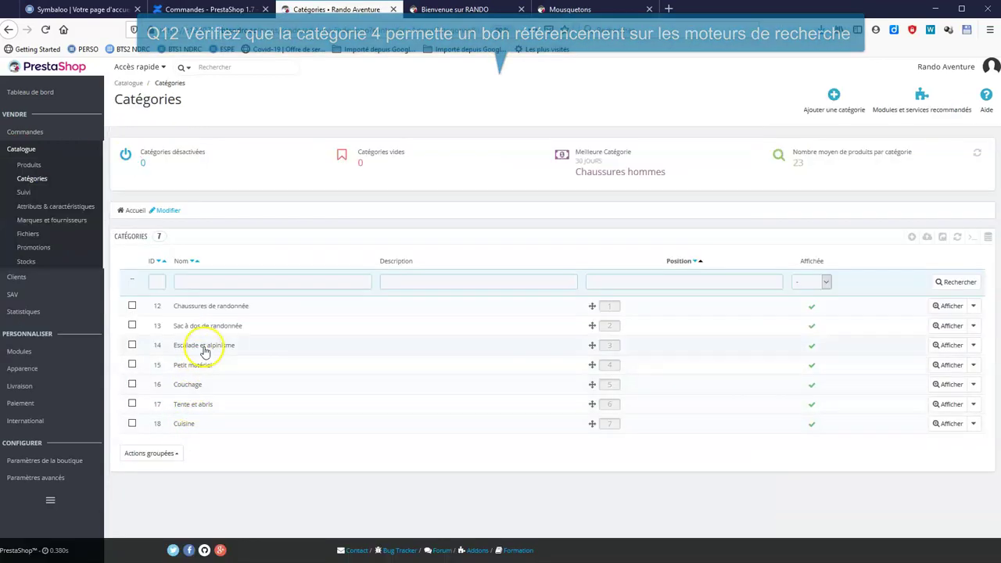
pyautogui.click(203, 347)
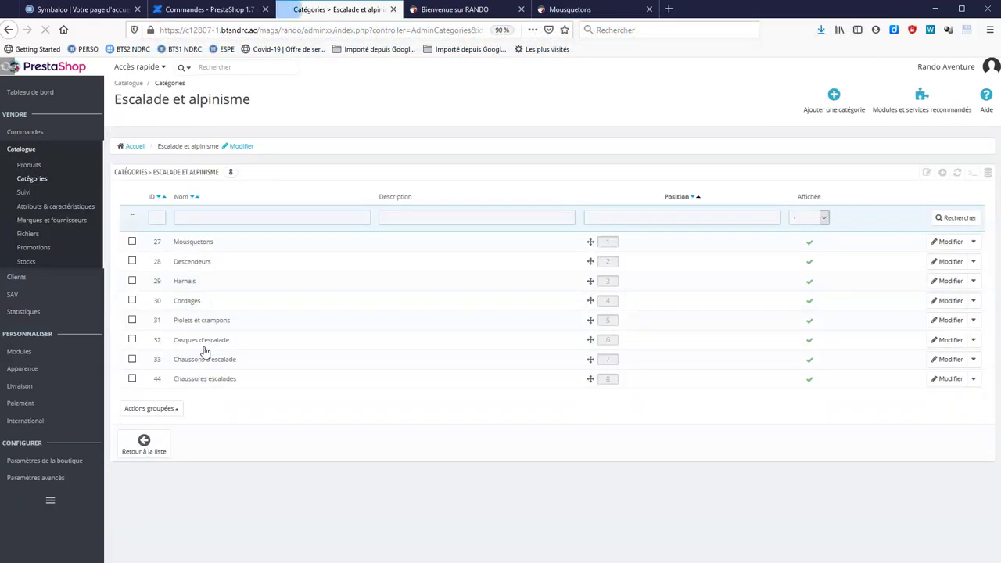
pyautogui.click(188, 244)
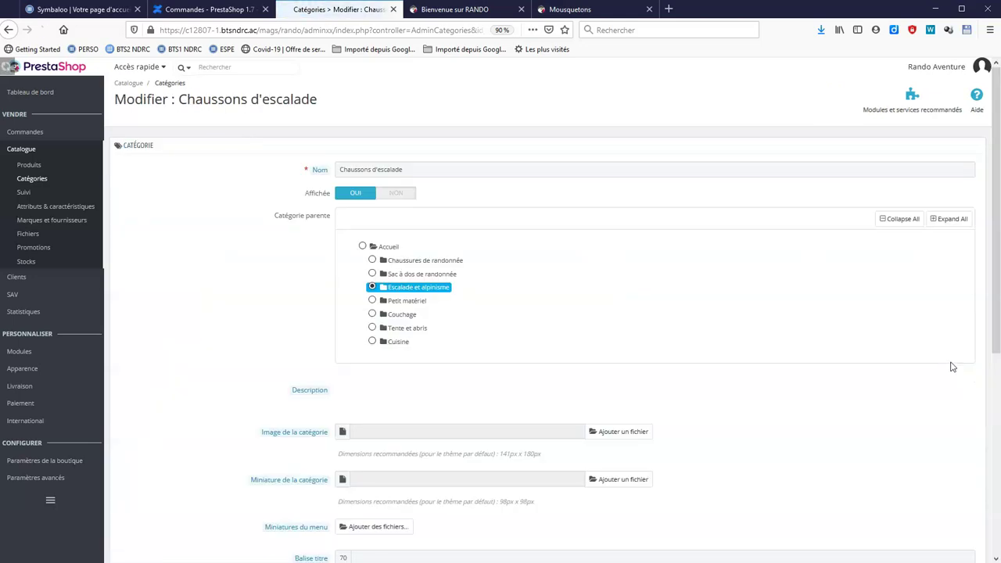
pyautogui.scroll(-3, 715, 332)
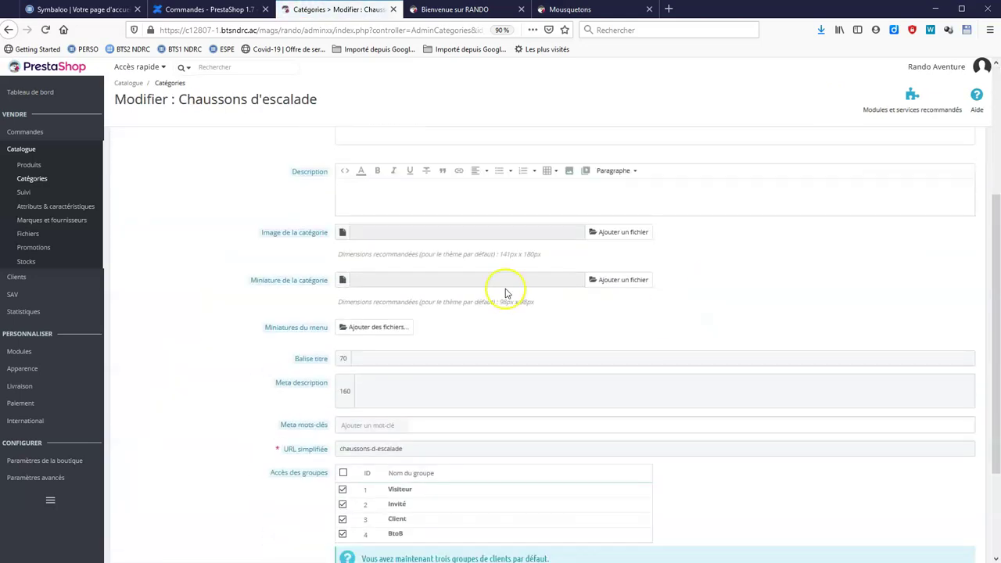
# Write the category description and meta description text, correcting spelling such as 'grimpeurs'.
pyautogui.click(445, 195)
pyautogui.write('Chai')
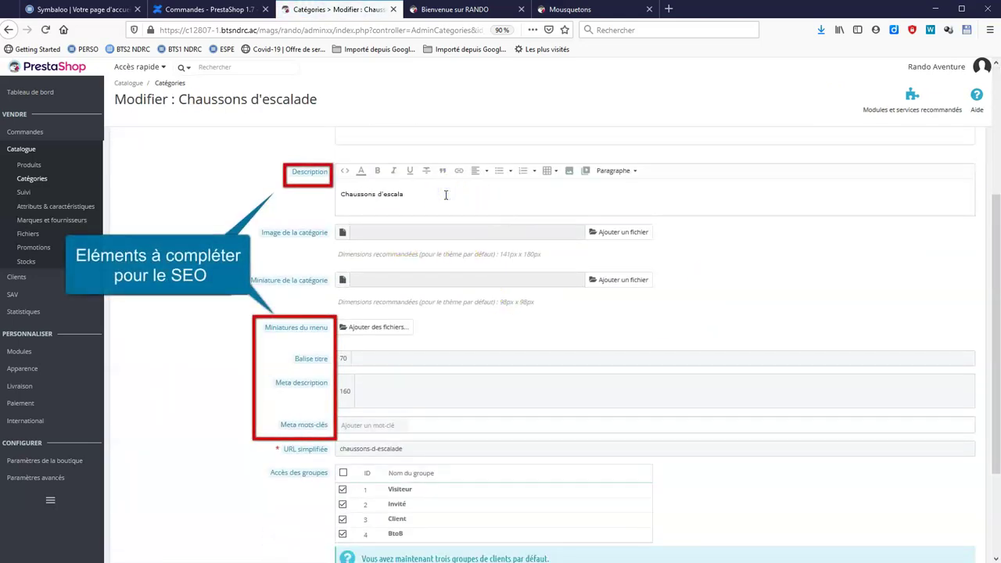
pyautogui.write('e bloc')
pyautogui.rightClick(446, 194)
pyautogui.click(465, 207)
pyautogui.click(360, 358)
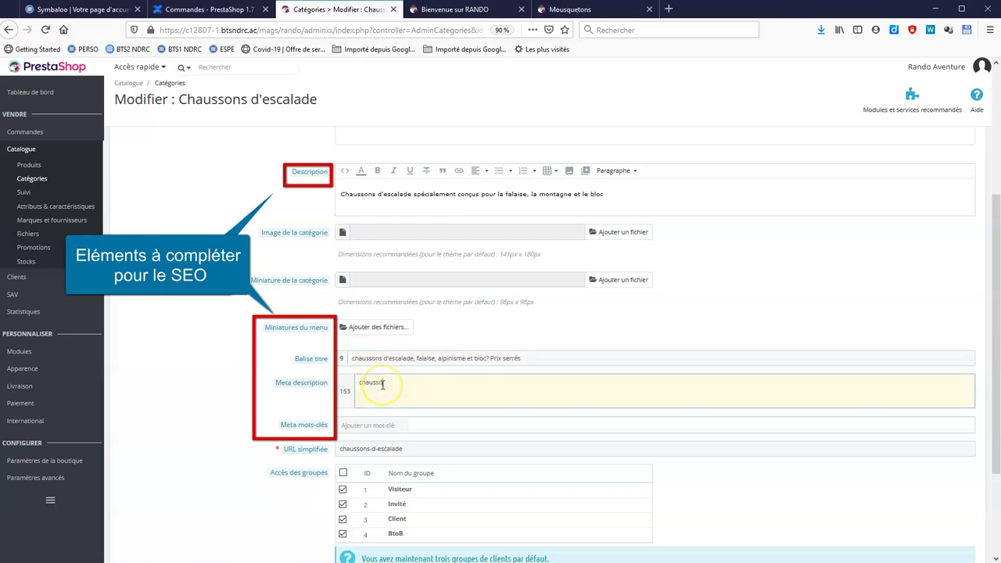
pyautogui.write('lement conçus par des grimpeurs')
pyautogui.rightClick(516, 383)
pyautogui.click(553, 137)
pyautogui.rightClick(575, 383)
pyautogui.click(608, 391)
pyautogui.write('pour des spécialistes de la falaise et de la montagn')
pyautogui.write('e')
# Enter meta keywords escalade, falaise, montagne, chaussons and save the category.
pyautogui.click(404, 424)
pyautogui.write('escalade,falaise,montagne,chaussons,')
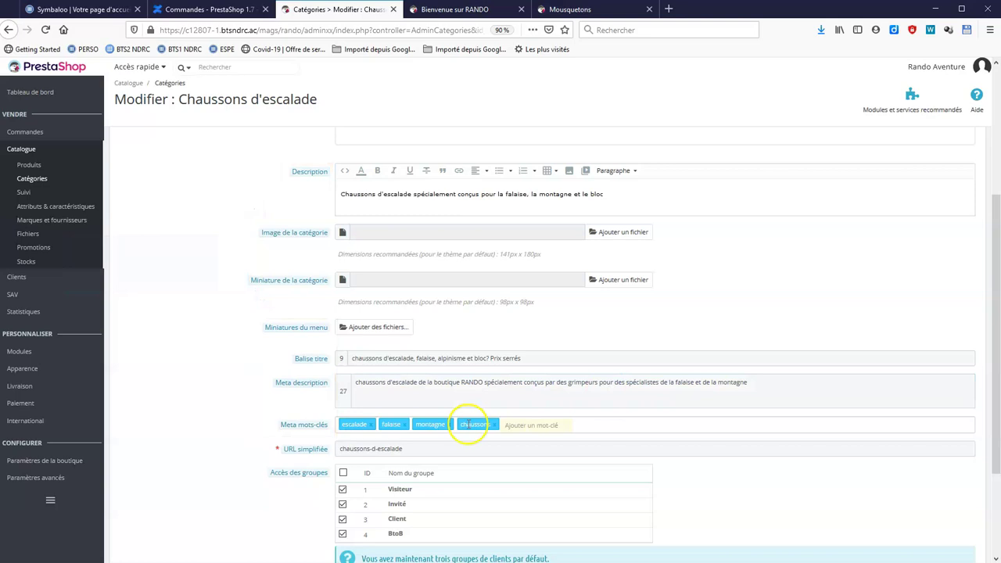
pyautogui.scroll(-3, 547, 460)
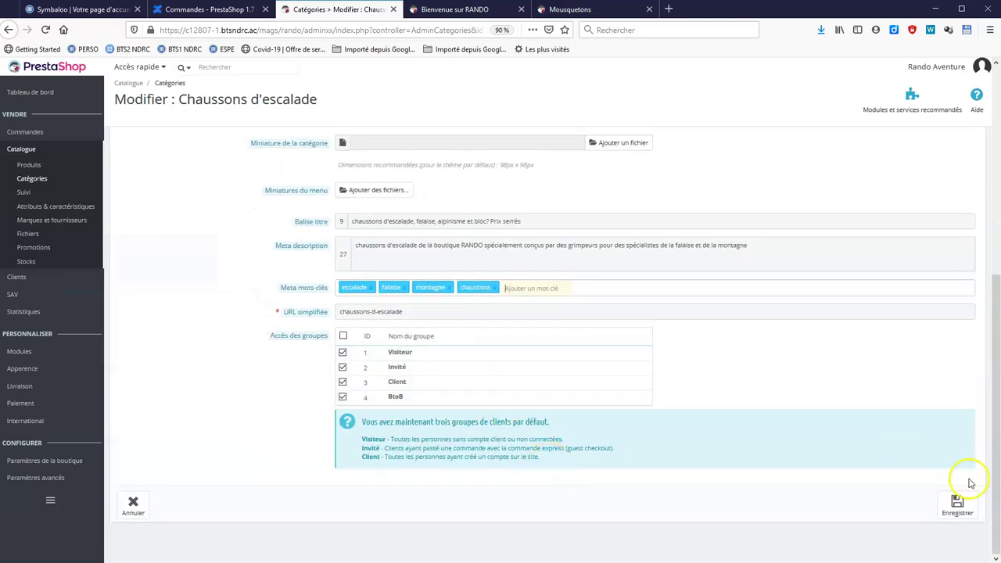
pyautogui.click(954, 506)
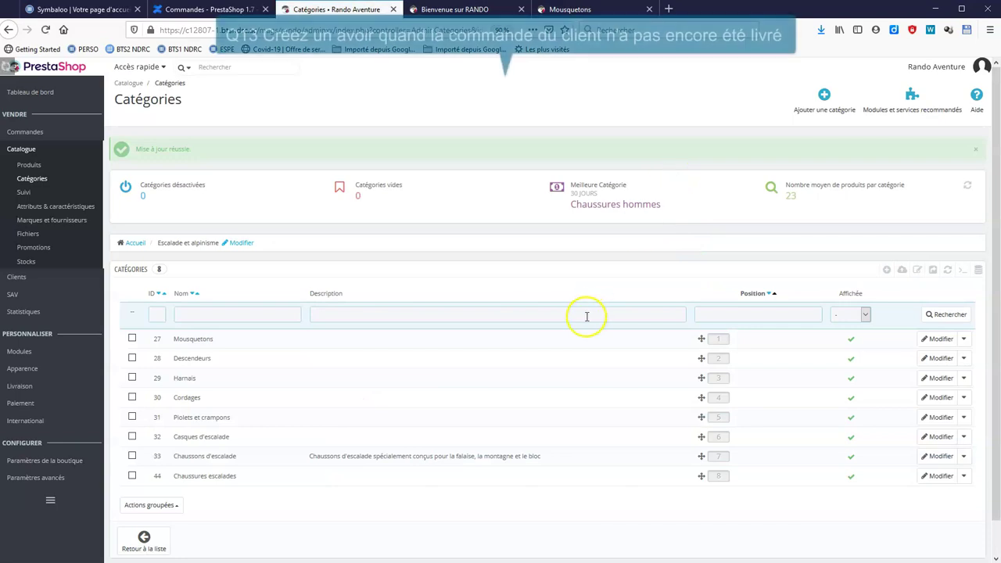
# Open the 264,40 € cheque order from the Commandes list.
pyautogui.click(61, 131)
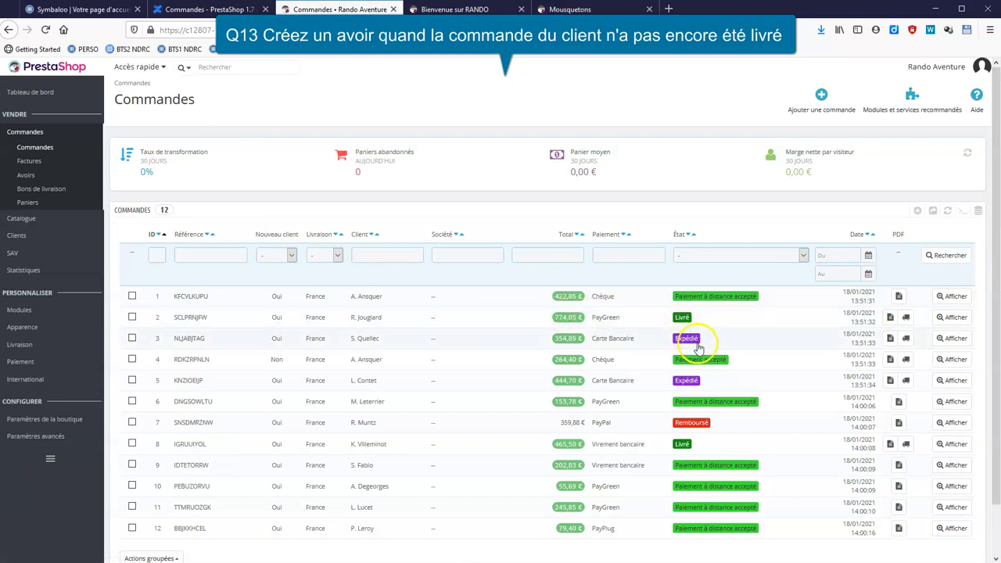
pyautogui.click(213, 364)
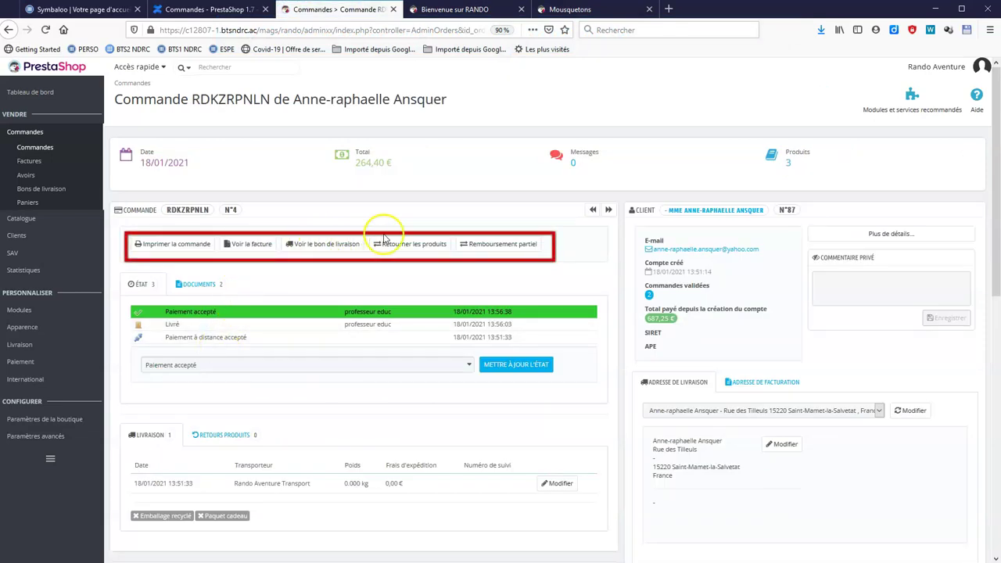
# Refund quantity 1 of each product for 20 €, 30 € and 5 € with a generated voucher.
pyautogui.click(480, 245)
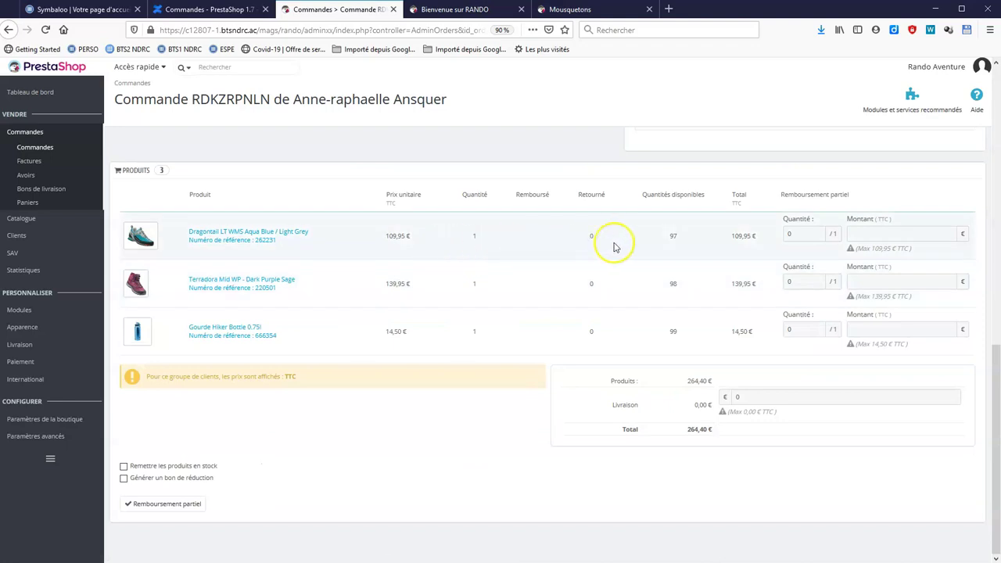
pyautogui.click(799, 236)
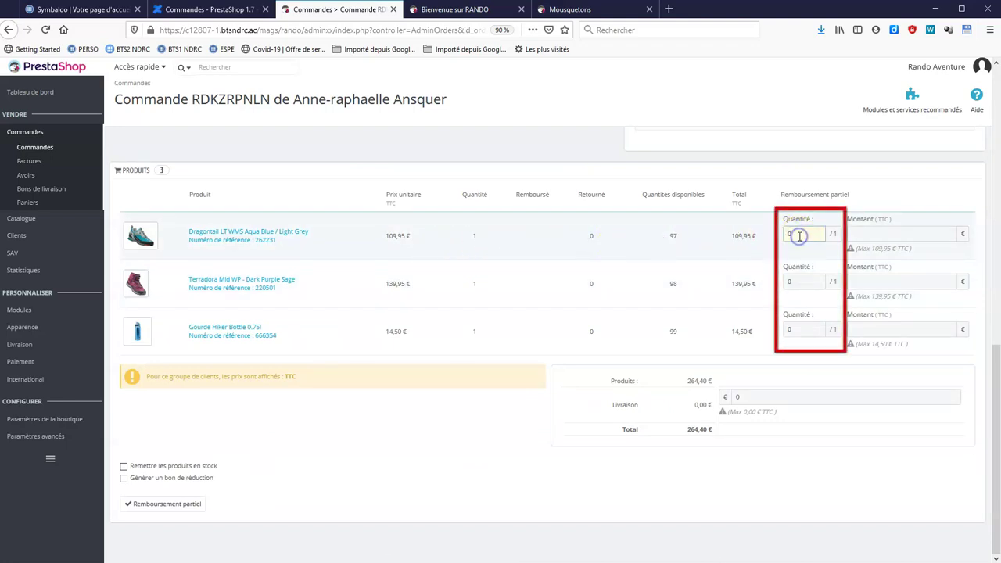
pyautogui.write('1')
pyautogui.press('Tab')
pyautogui.click(803, 331)
pyautogui.click(891, 235)
pyautogui.click(895, 286)
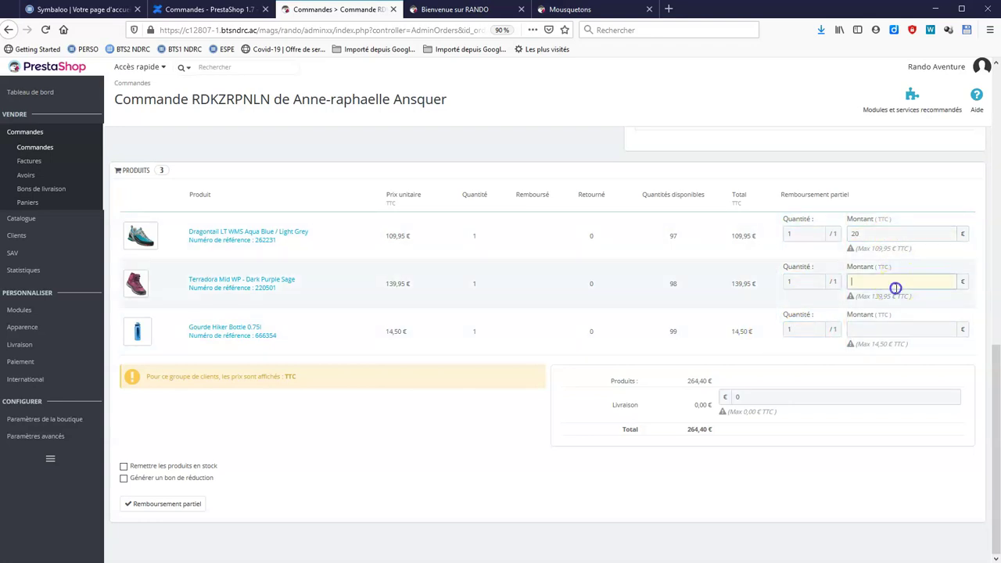
pyautogui.click(901, 329)
pyautogui.write('5')
pyautogui.click(842, 420)
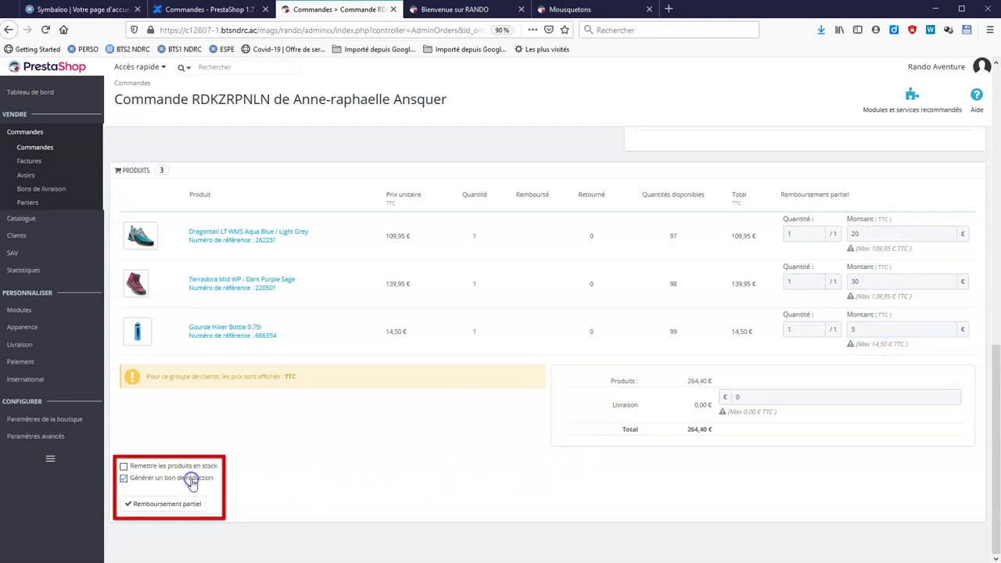
pyautogui.click(190, 505)
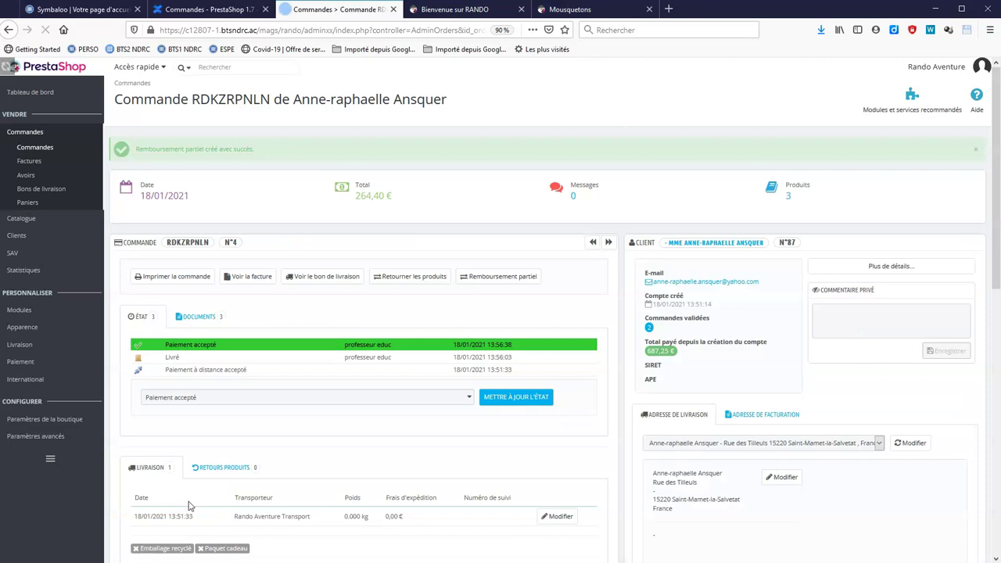
# Send an order message beginning 'comme convenu au' confirming the credit note.
pyautogui.scroll(-3, 895, 354)
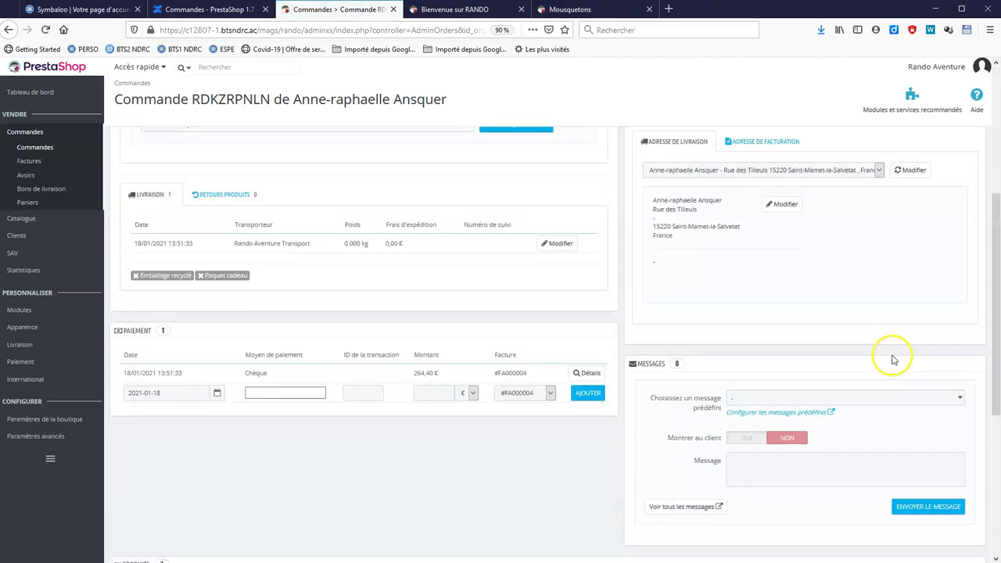
pyautogui.click(746, 475)
pyautogui.write('comme convenu au')
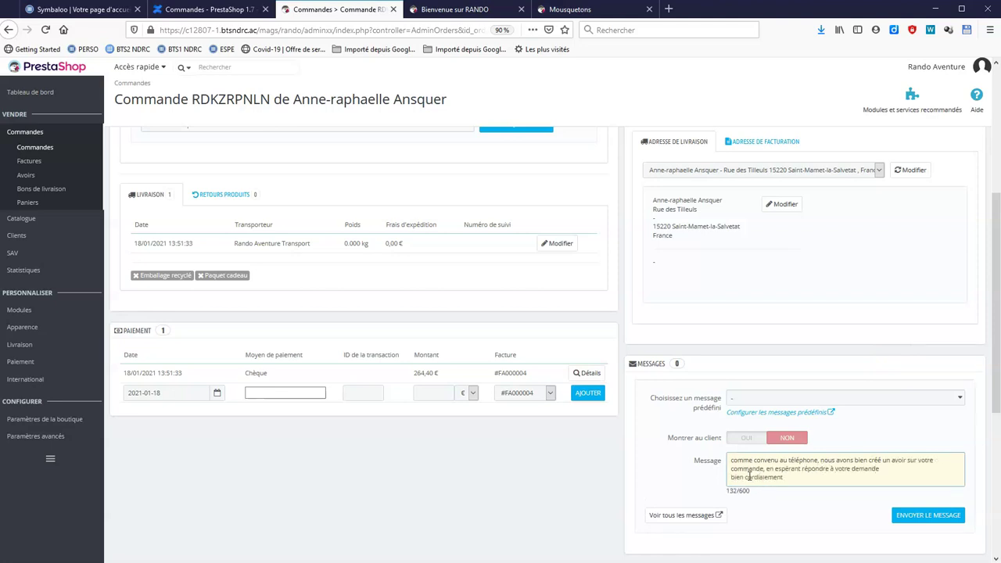
pyautogui.click(945, 516)
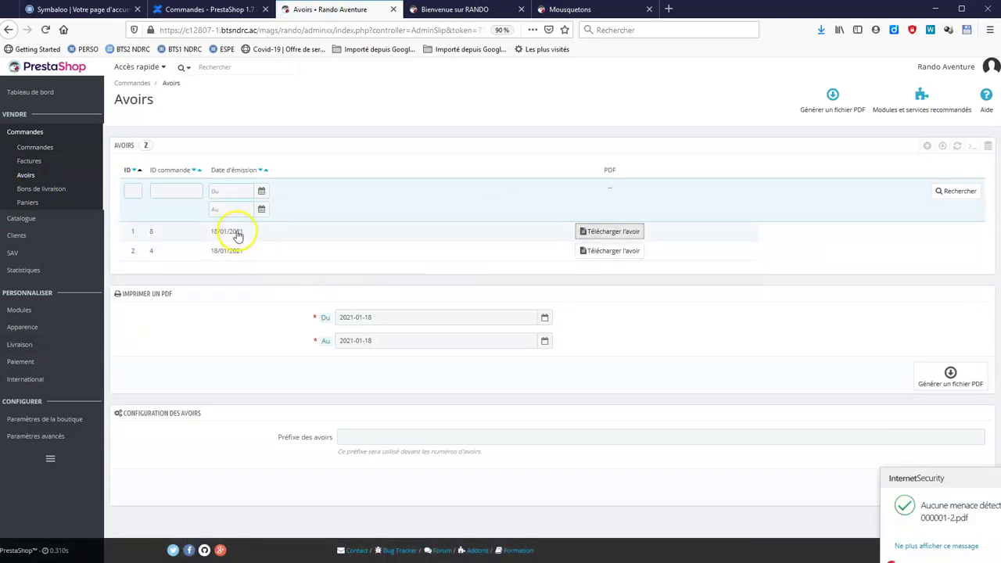
# Download and review the −55,00 € credit note PDF for order 4, then close it.
pyautogui.click(586, 259)
pyautogui.click(592, 255)
pyautogui.click(529, 365)
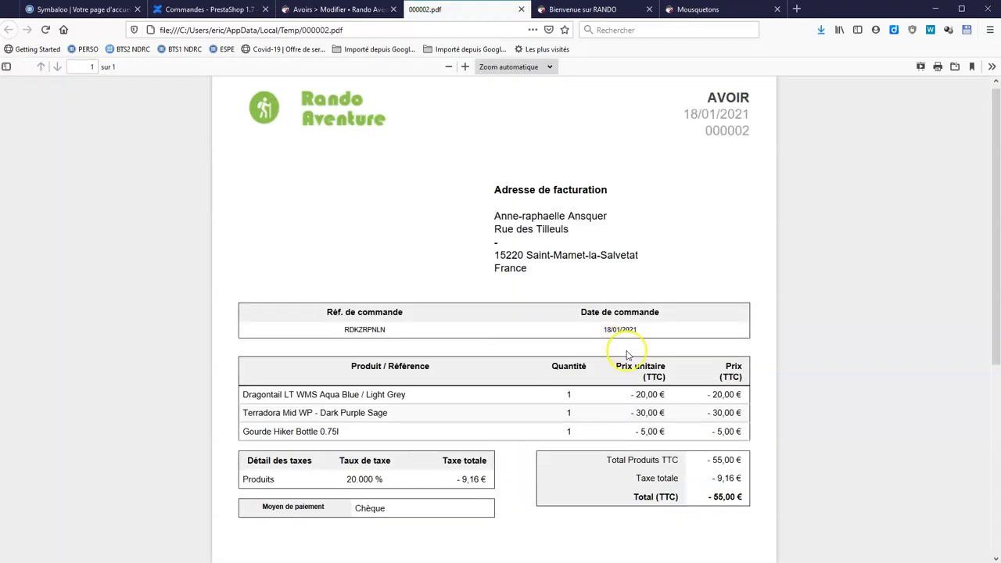
pyautogui.scroll(-3, 628, 357)
pyautogui.scroll(3, 549, 305)
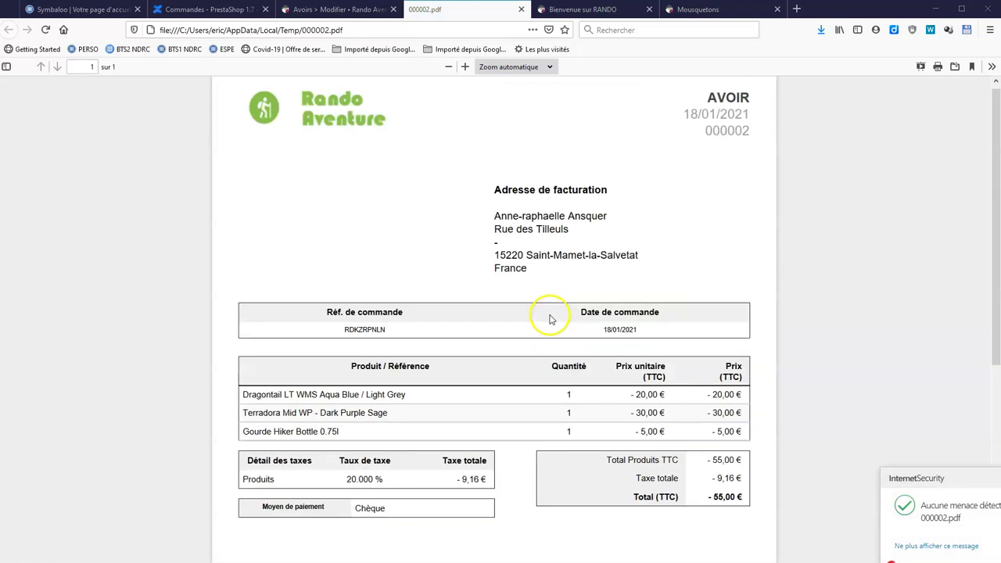
pyautogui.click(523, 10)
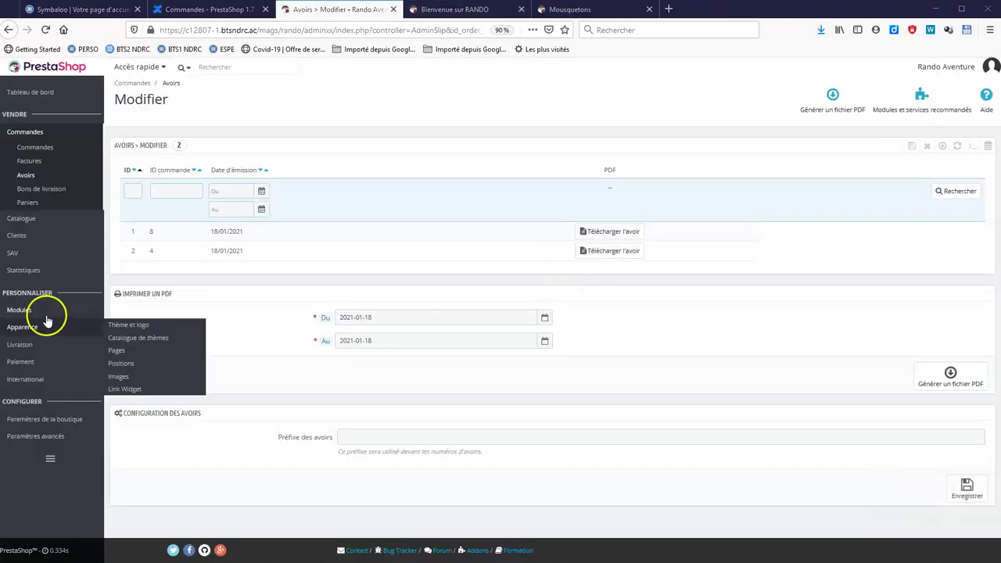
# Disable the Rando Aventure Transport carrier and begin creating a new carrier.
pyautogui.moveTo(37, 319)
pyautogui.moveTo(63, 346)
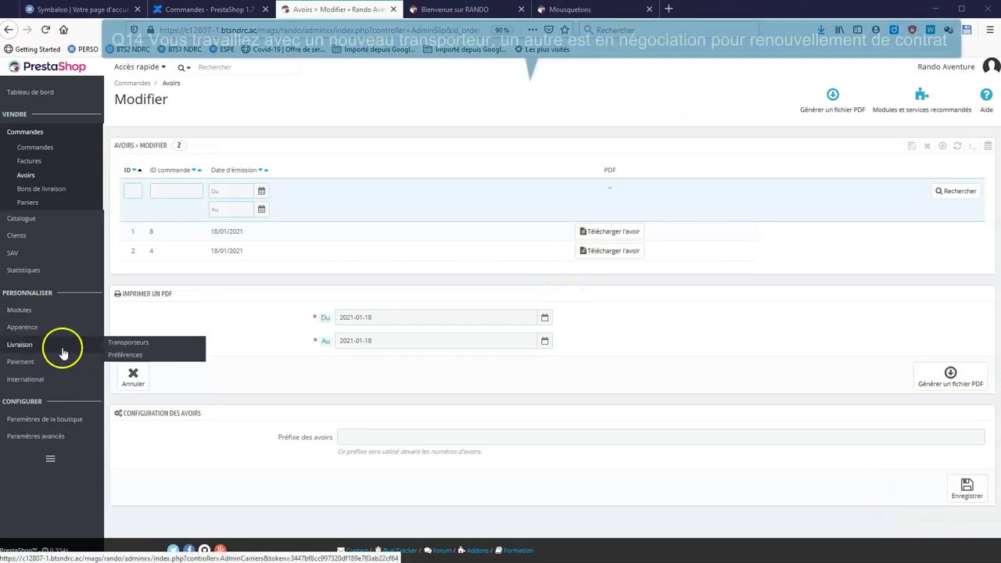
pyautogui.click(143, 344)
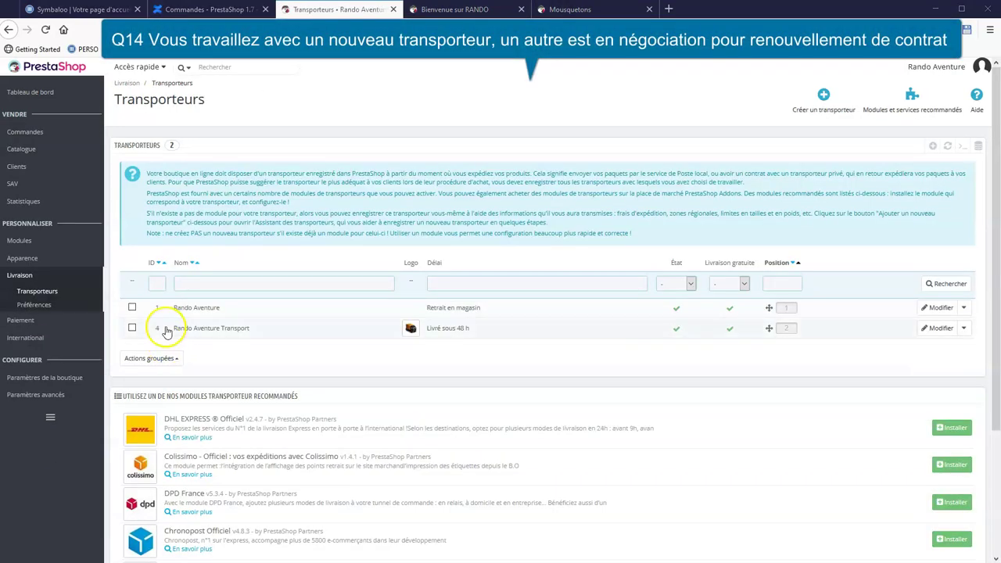
pyautogui.click(676, 333)
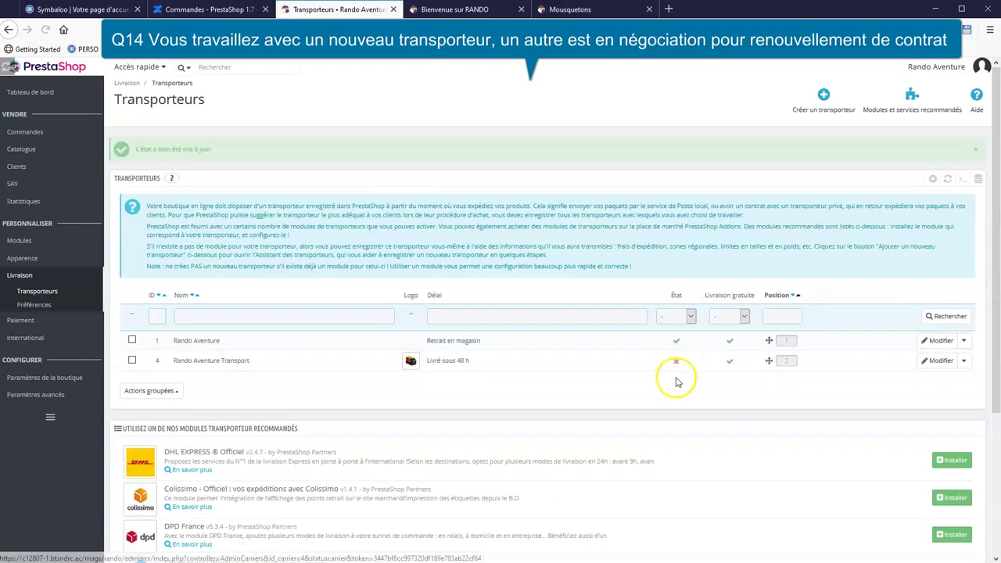
pyautogui.click(823, 99)
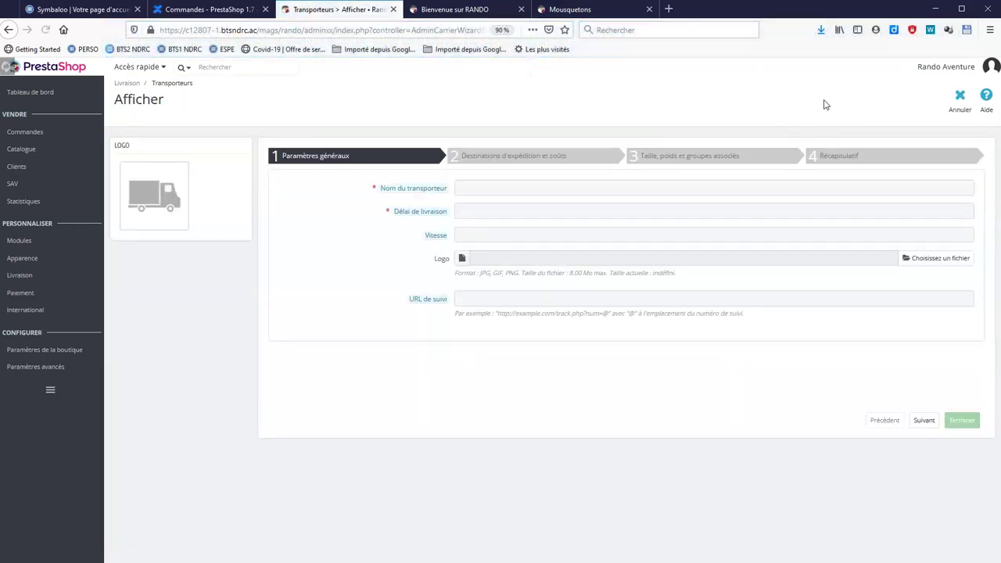
# Name the new carrier 'Transport auvergnat' and fill in its delivery delay.
pyautogui.click(581, 182)
pyautogui.write('T')
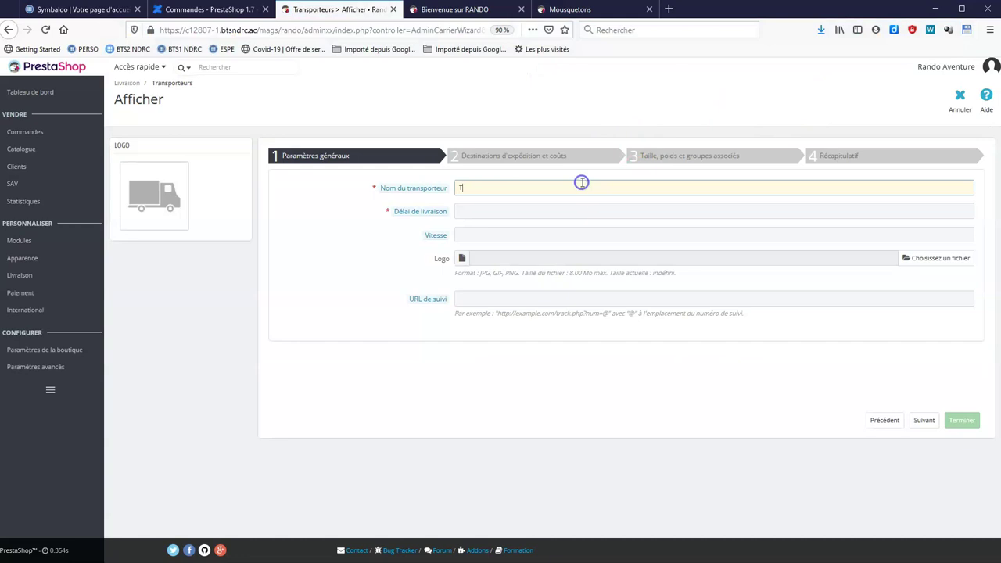
pyautogui.write('ransport auvergnat')
pyautogui.click(538, 208)
pyautogui.click(924, 420)
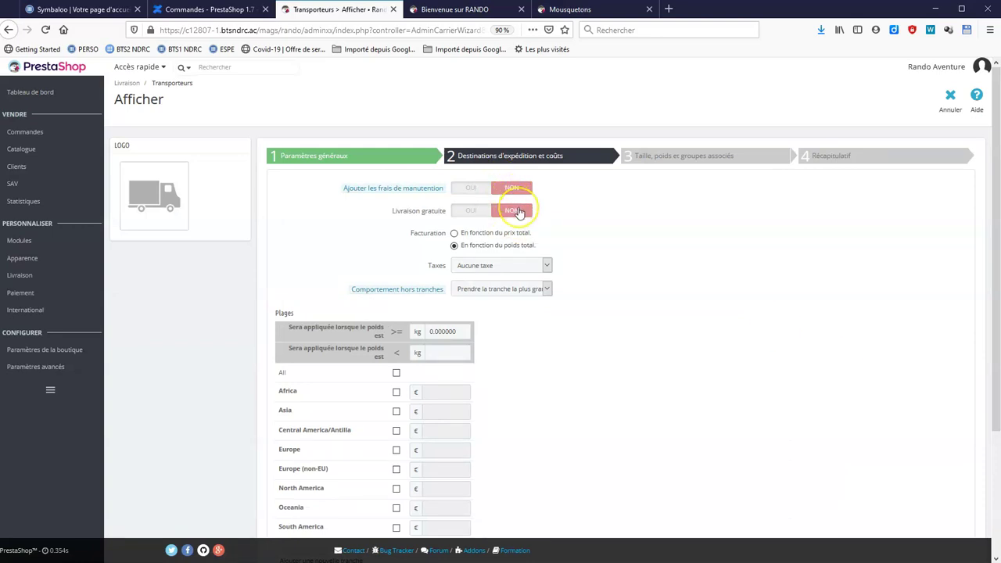
# Keep free shipping off and set the weight range from 1 to 5 kg.
pyautogui.click(473, 211)
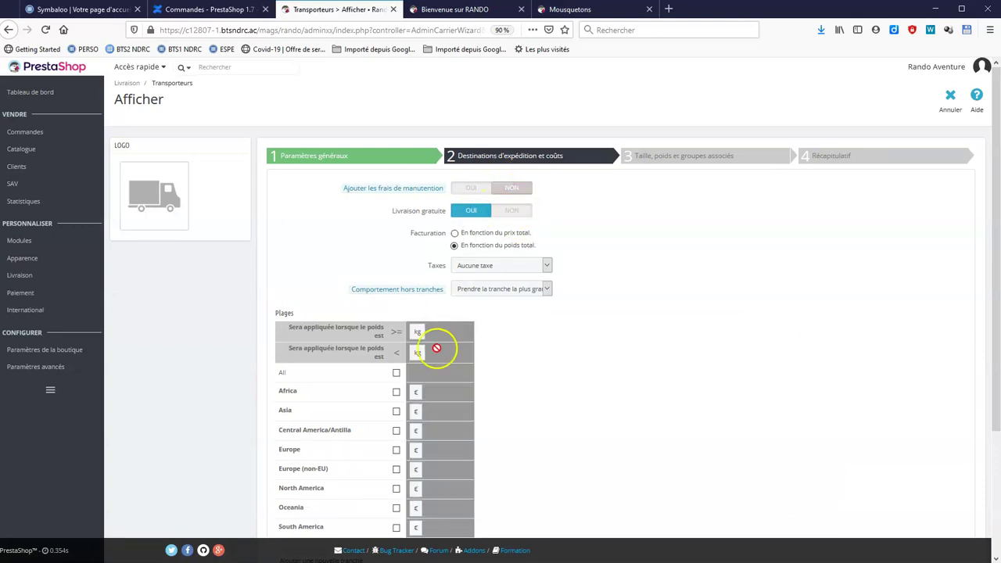
pyautogui.click(517, 213)
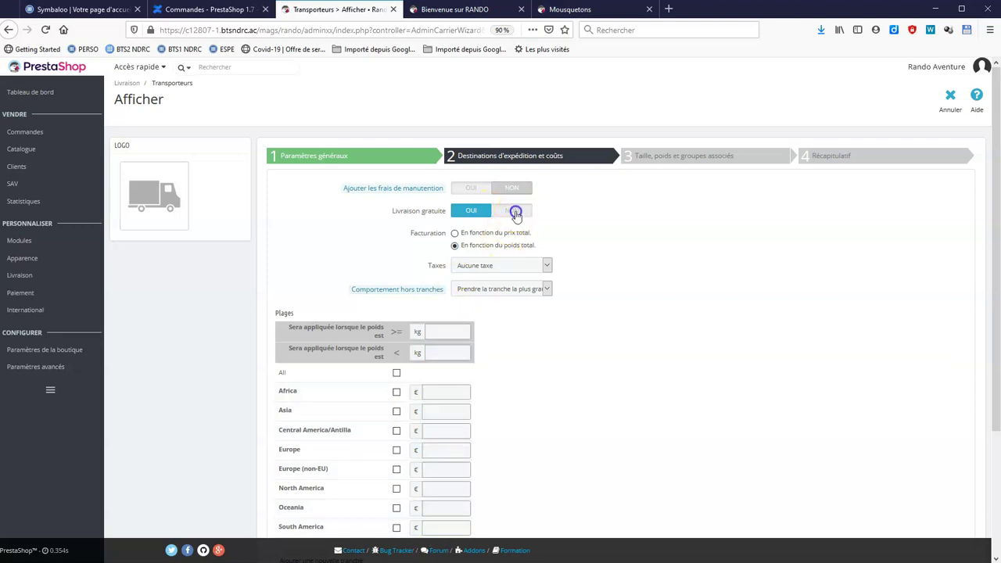
pyautogui.click(444, 331)
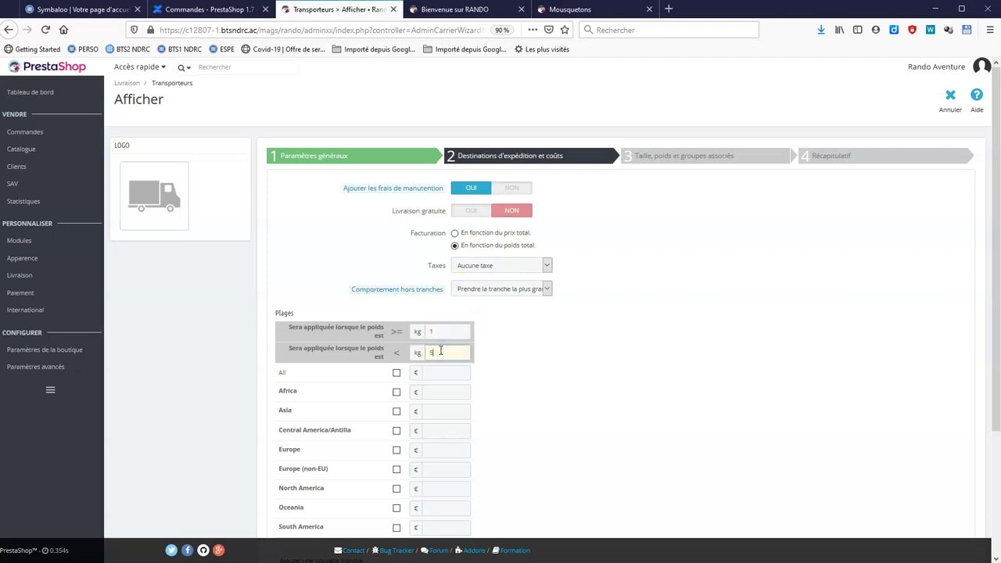
pyautogui.click(560, 387)
pyautogui.scroll(-3, 560, 387)
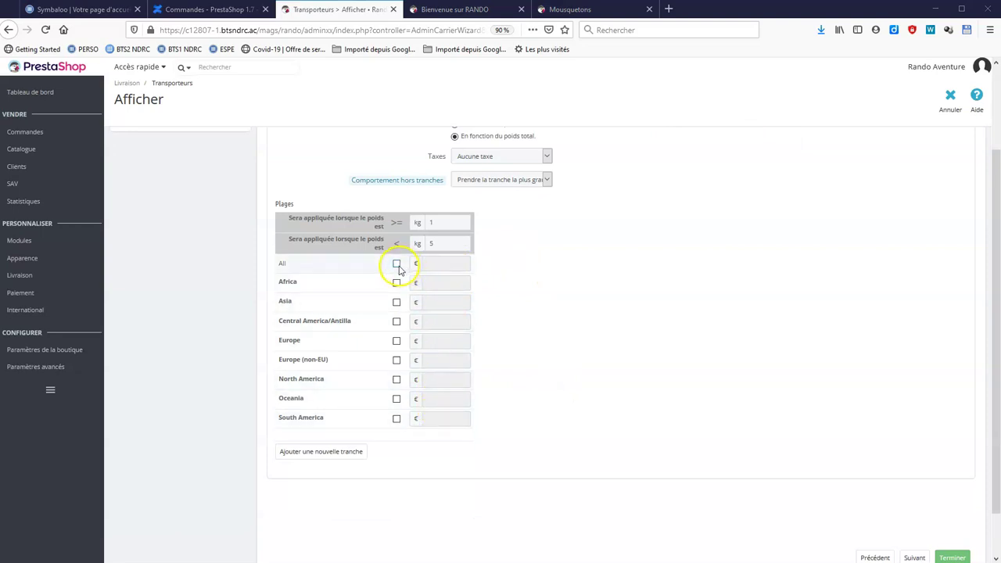
# Set shipping prices of 5 € for Europe and 10 € for Europe (non-EU).
pyautogui.click(397, 342)
pyautogui.click(438, 341)
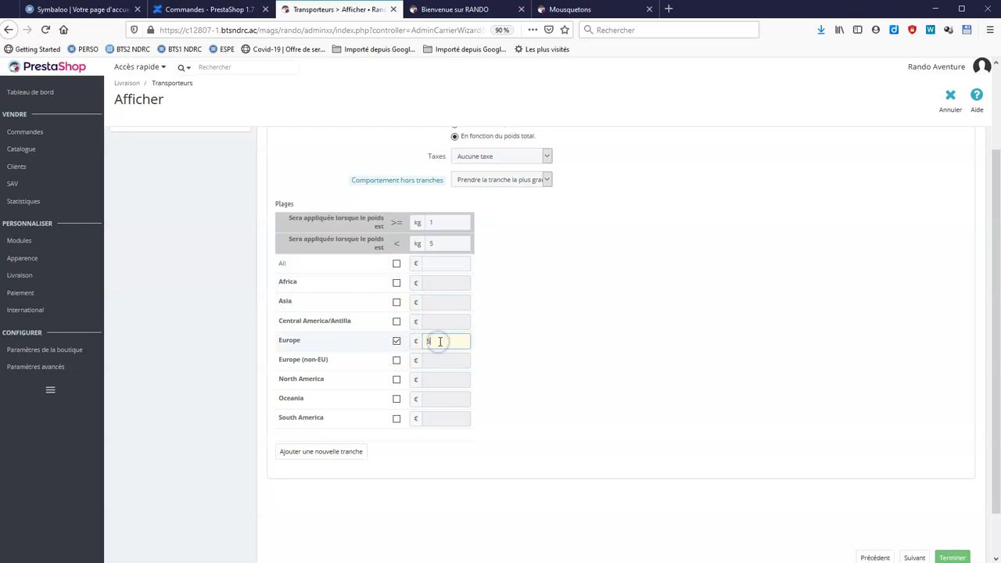
pyautogui.click(508, 341)
pyautogui.click(451, 359)
pyautogui.click(435, 359)
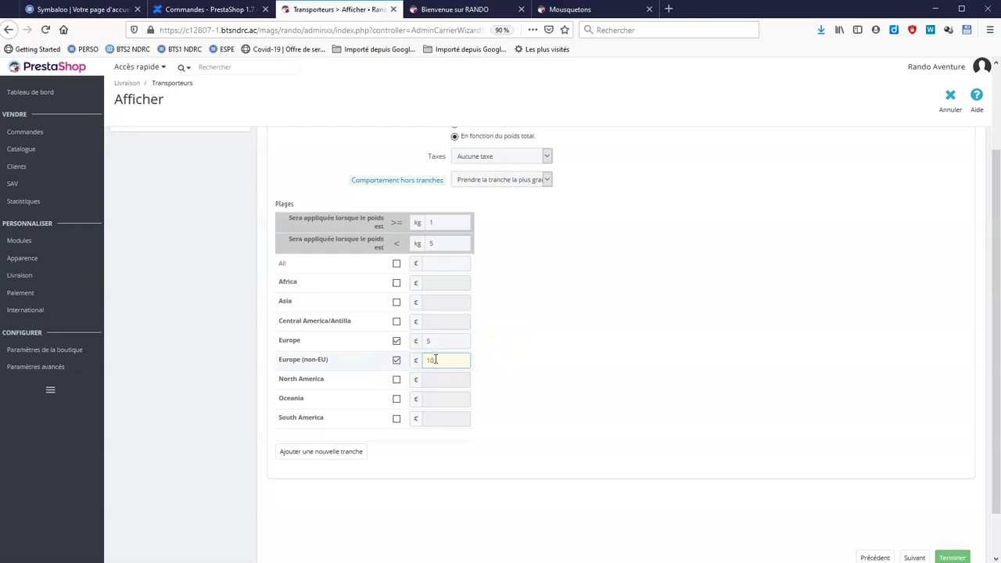
pyautogui.click(556, 368)
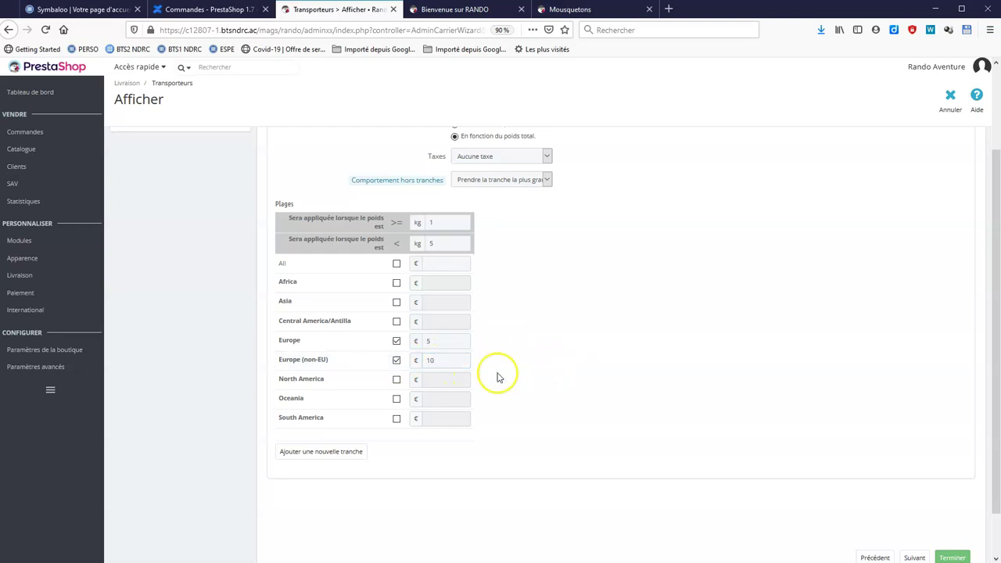
# Restore the delivery zone selection so Europe (non-EU) remains included.
pyautogui.click(397, 263)
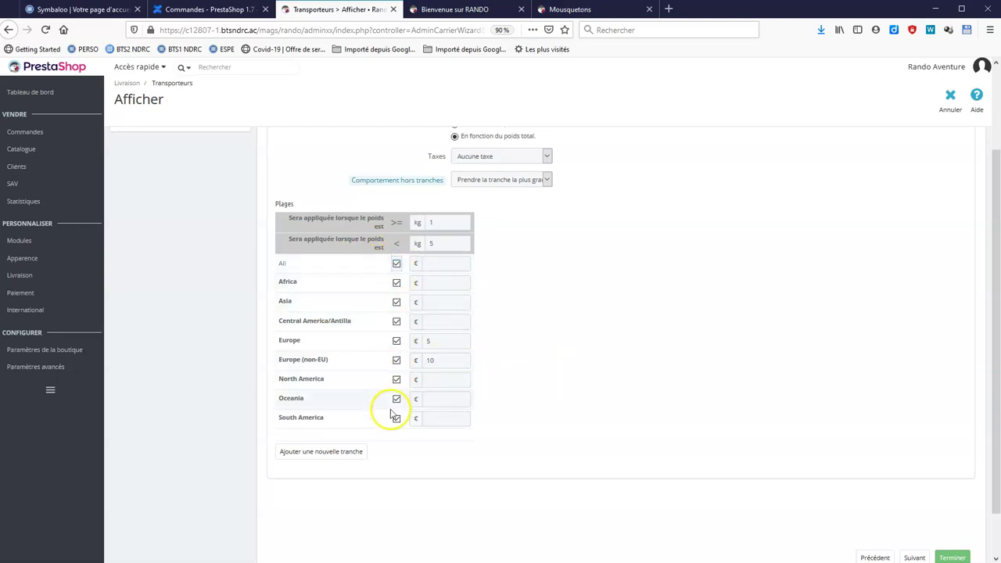
pyautogui.click(396, 263)
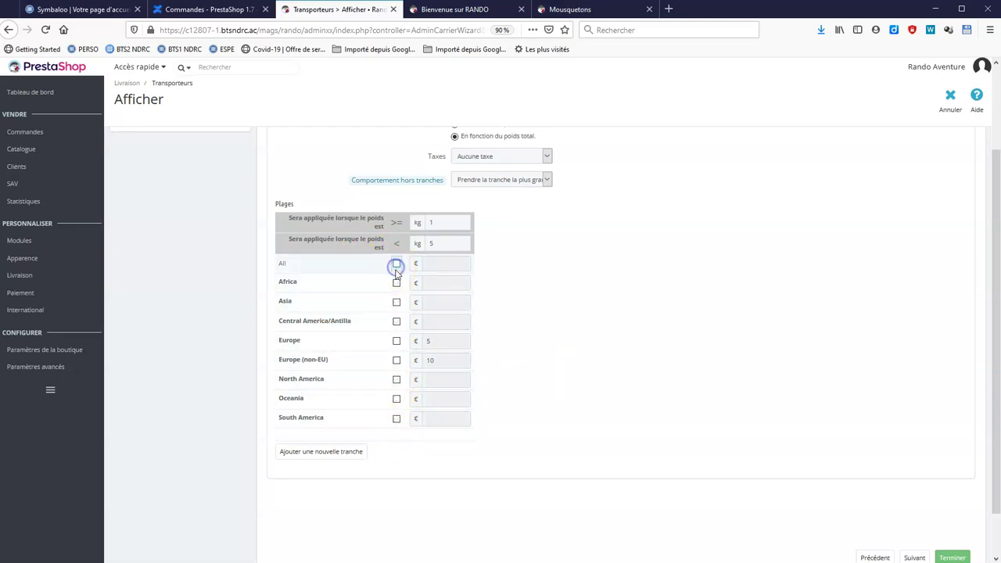
pyautogui.click(396, 360)
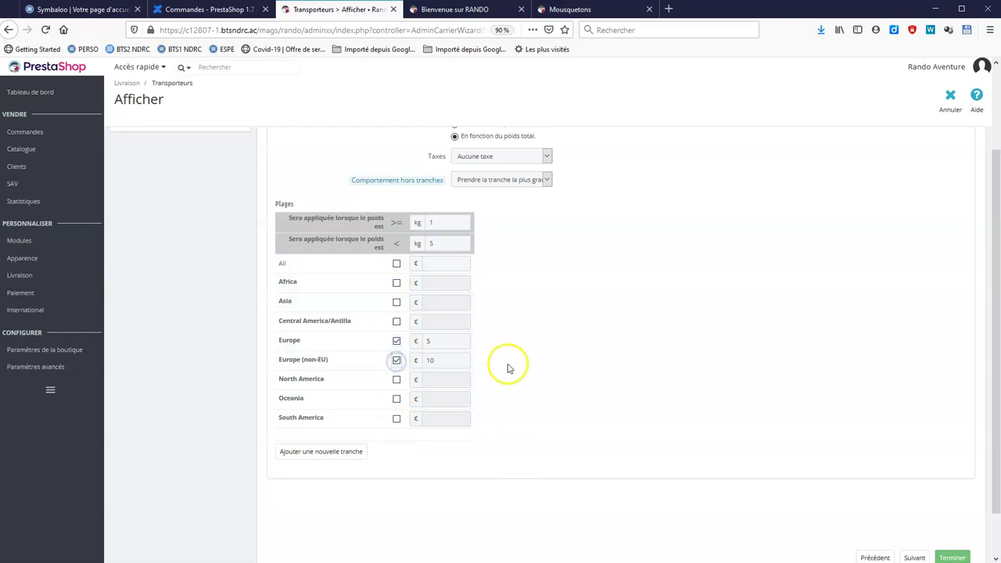
pyautogui.scroll(-2, 720, 373)
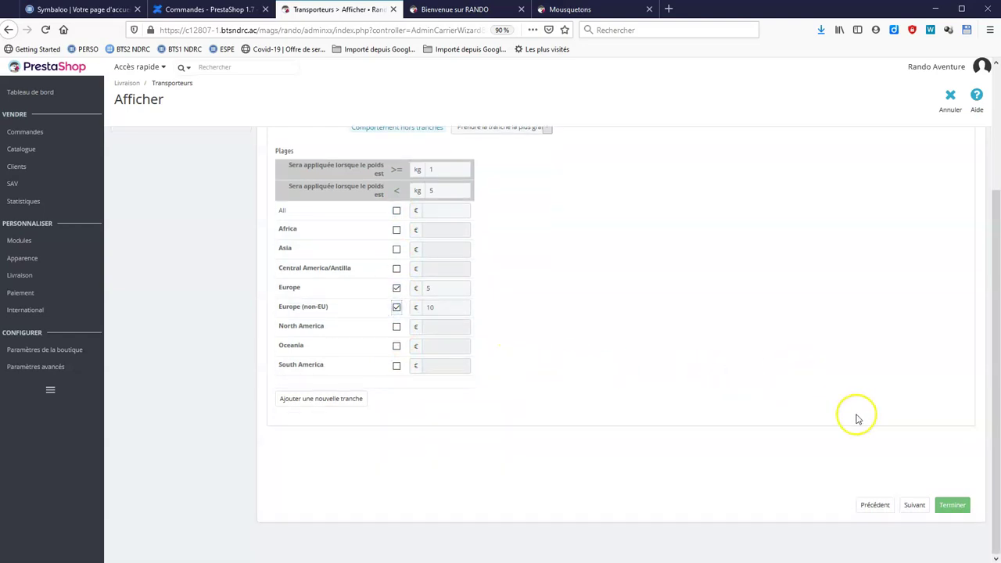
pyautogui.click(907, 506)
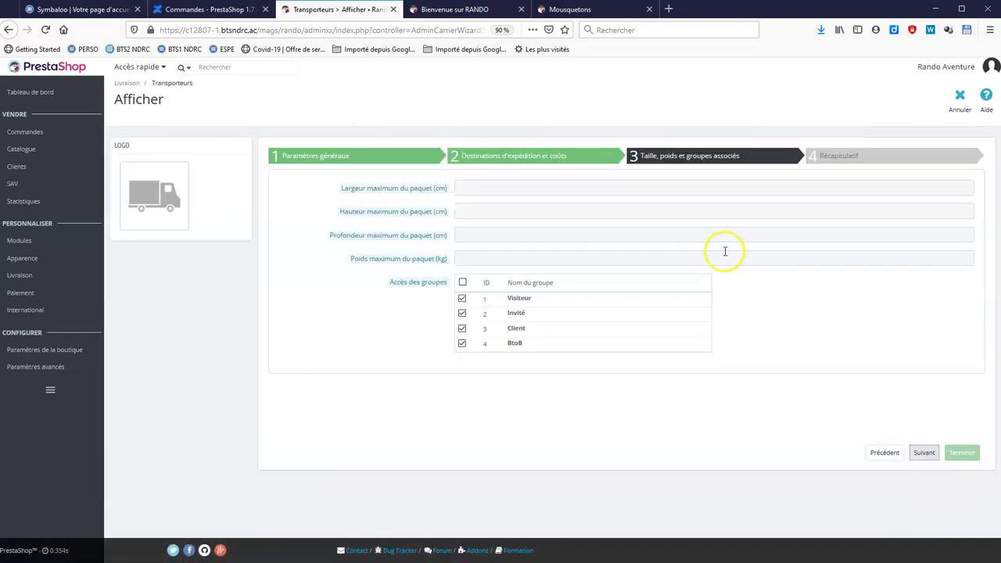
# Set maximum package size to 100 × 100 × 50 cm and weight to 10 kg.
pyautogui.click(514, 189)
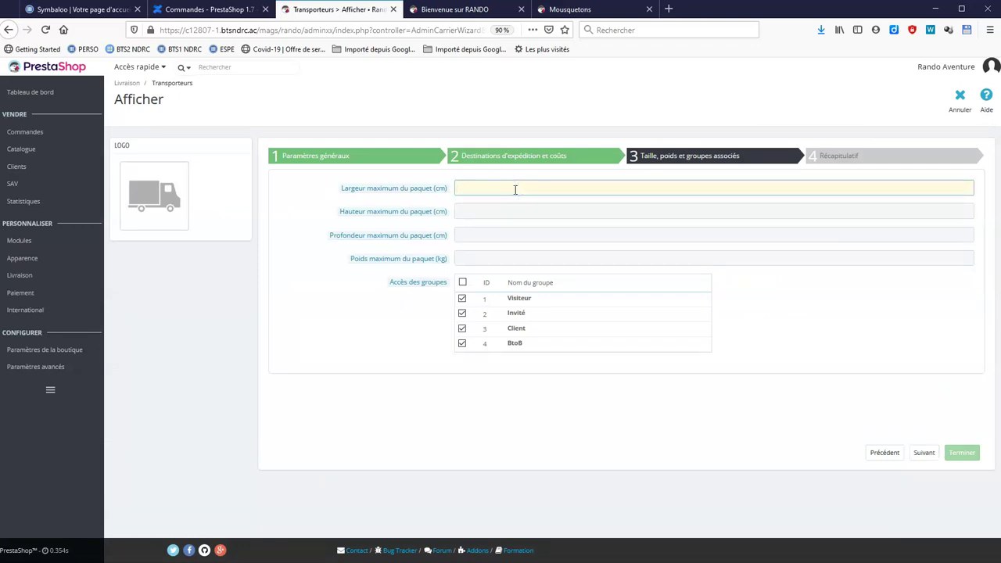
pyautogui.click(509, 212)
pyautogui.write('100')
pyautogui.click(503, 235)
pyautogui.write('50')
pyautogui.click(503, 259)
pyautogui.write('10')
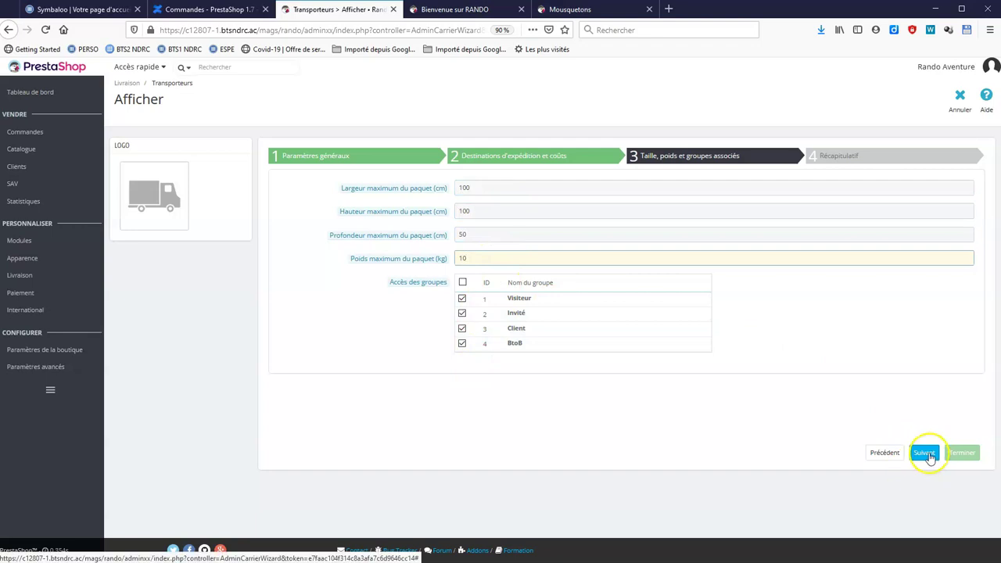
# Leave Transport auvergnat enabled on the carrier summary step.
pyautogui.click(924, 454)
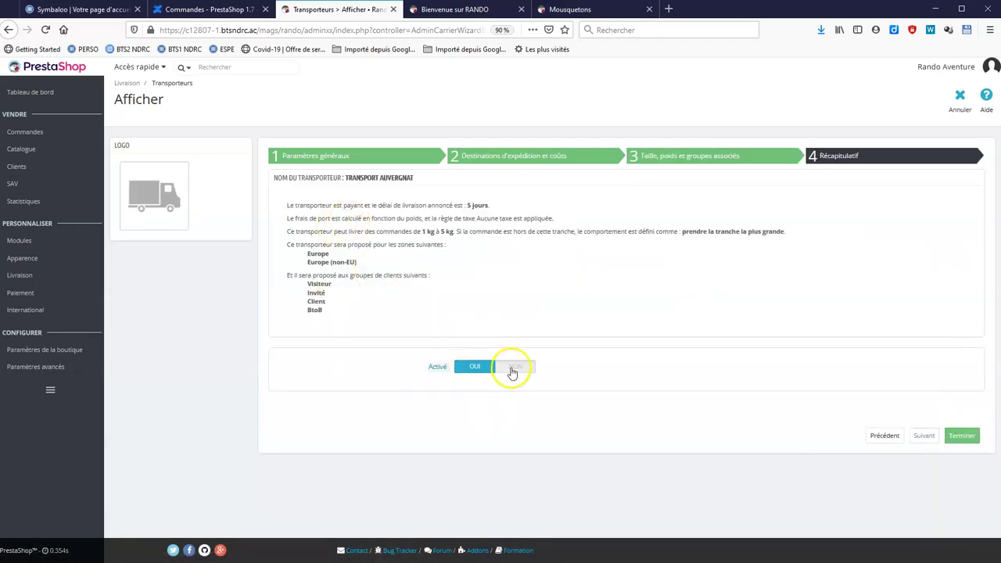
pyautogui.click(512, 371)
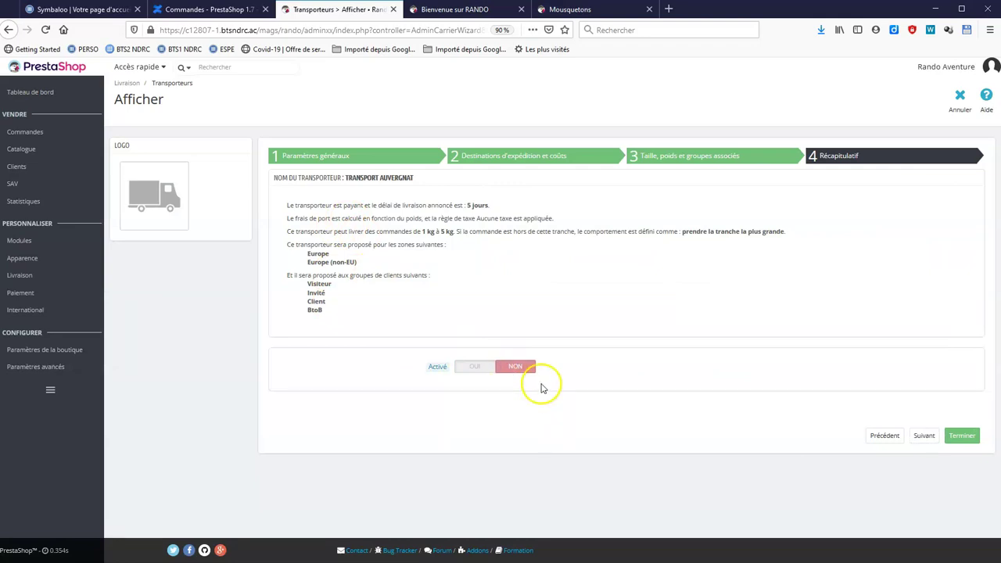
pyautogui.click(467, 368)
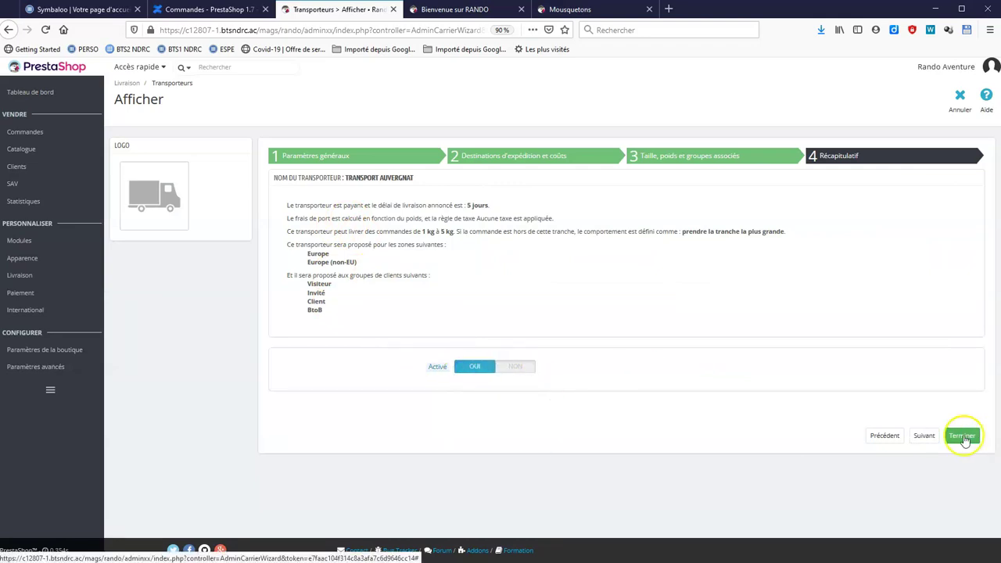